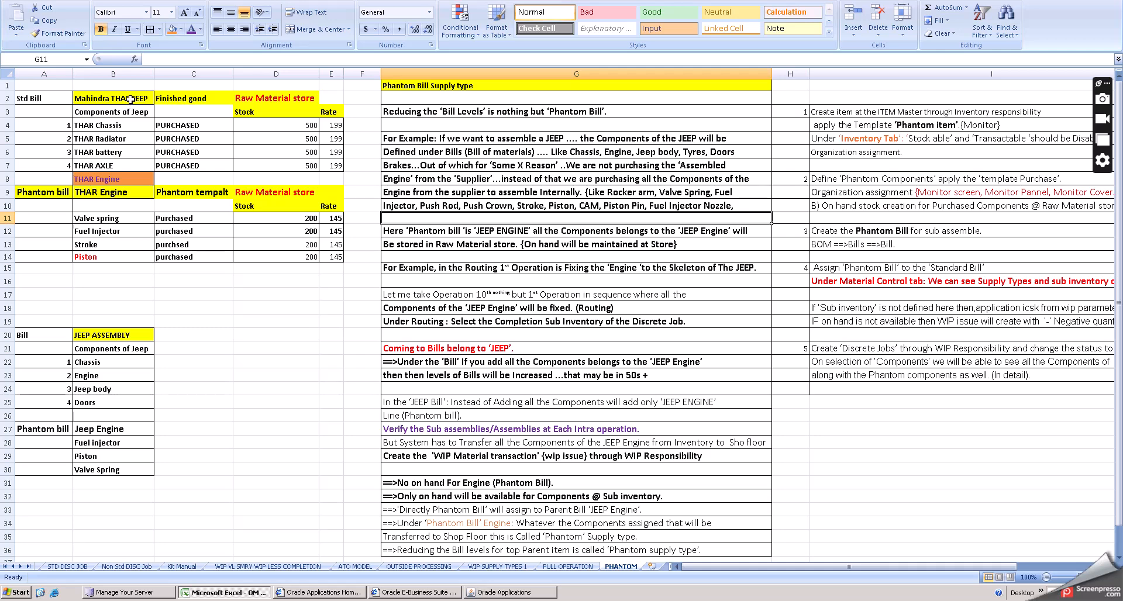
- Examine the standard bill of the Mahindra THAR JEEP and its purchased components, from chassis to axle
left_click(130, 98)
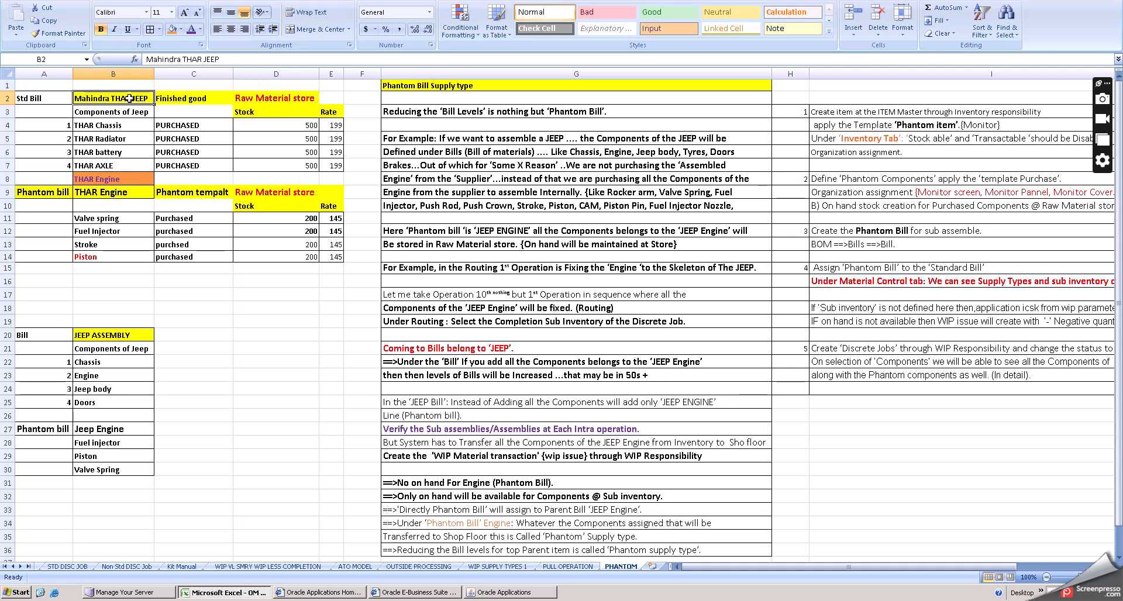
left_click(125, 125)
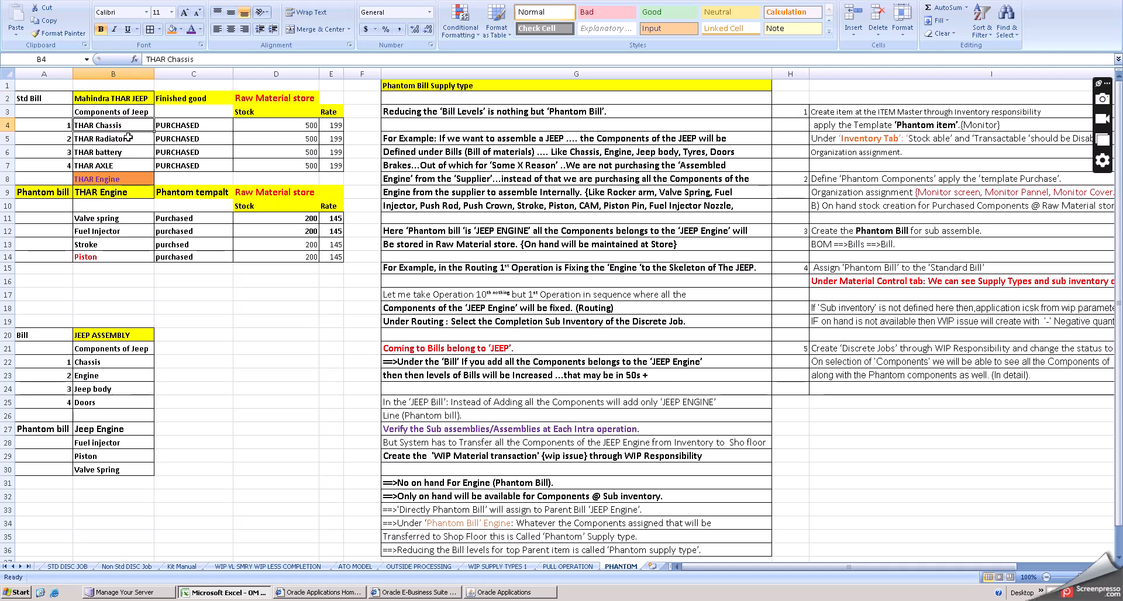
left_click(128, 138)
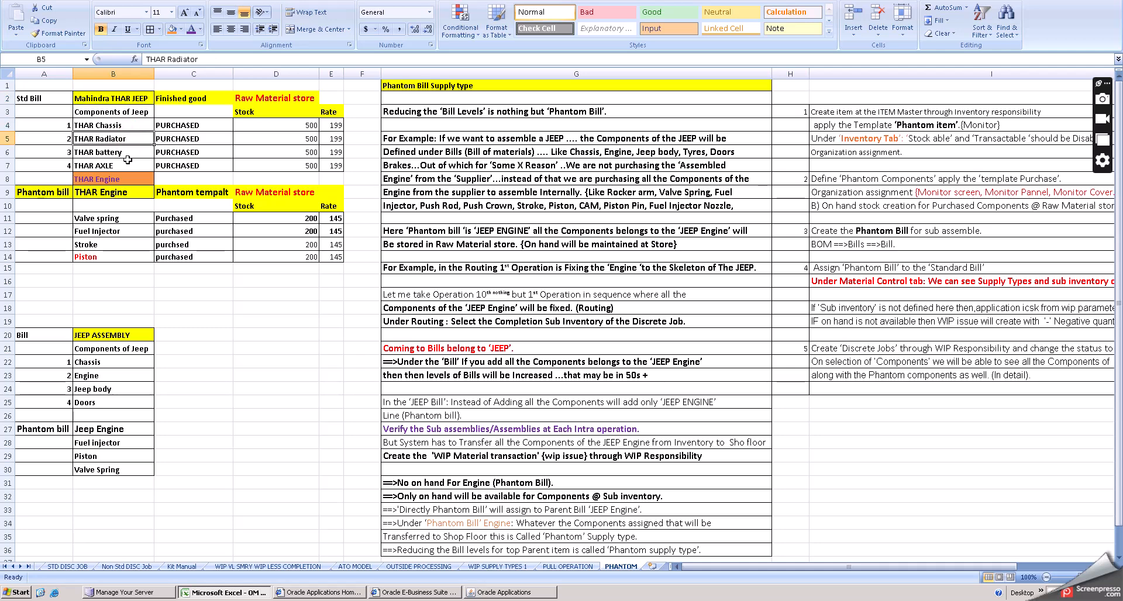
left_click(124, 153)
left_click(124, 163)
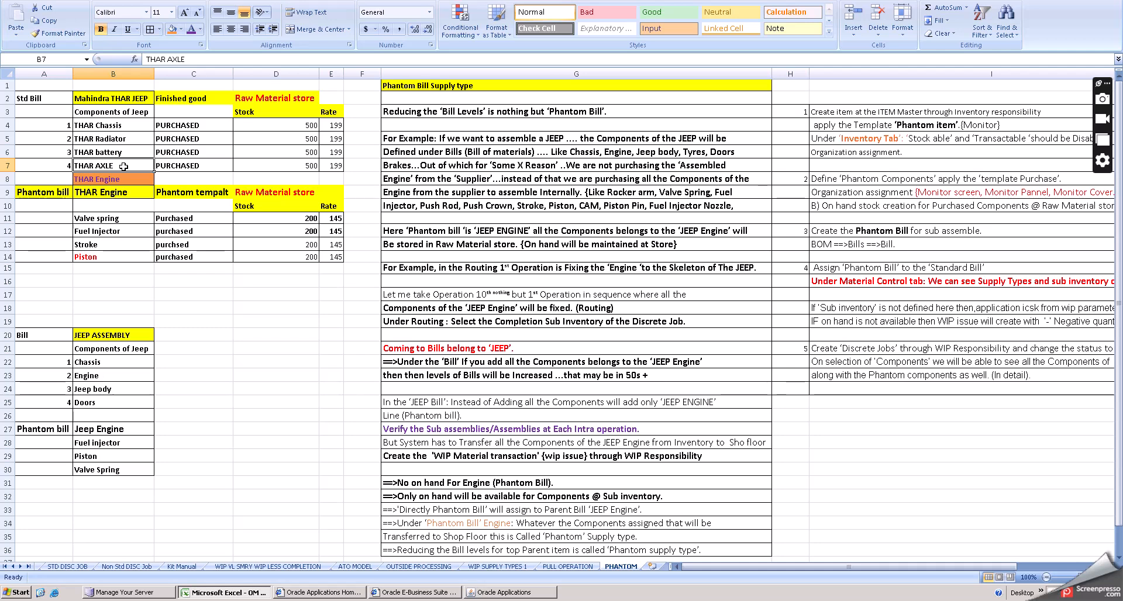
left_click(129, 126)
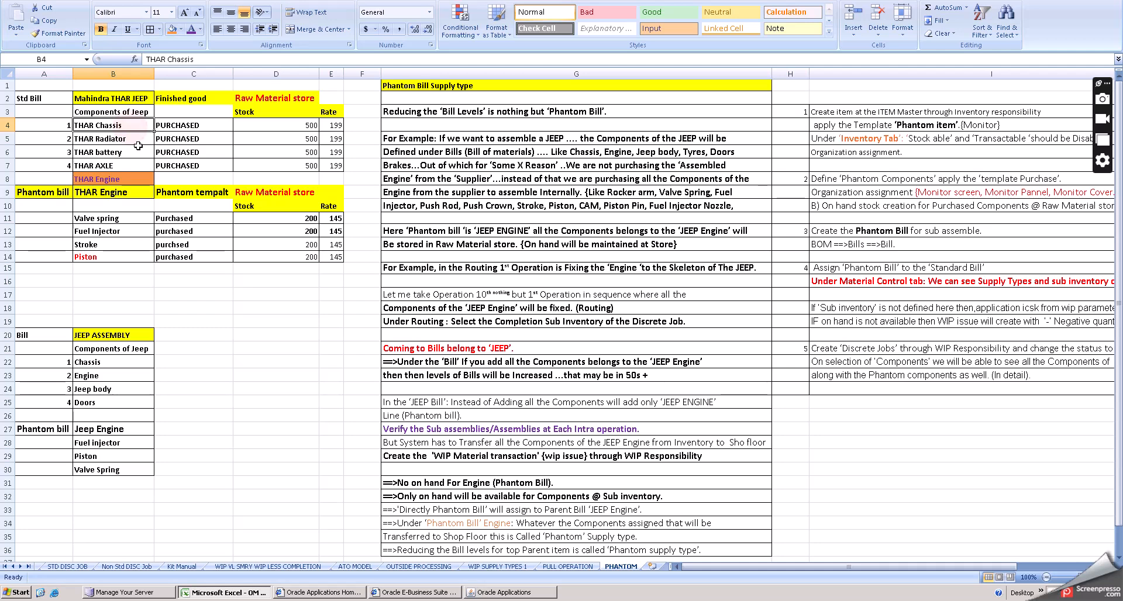
- Examine the THAR Engine item and its phantom bill heading beneath the standard bill
left_click(132, 179)
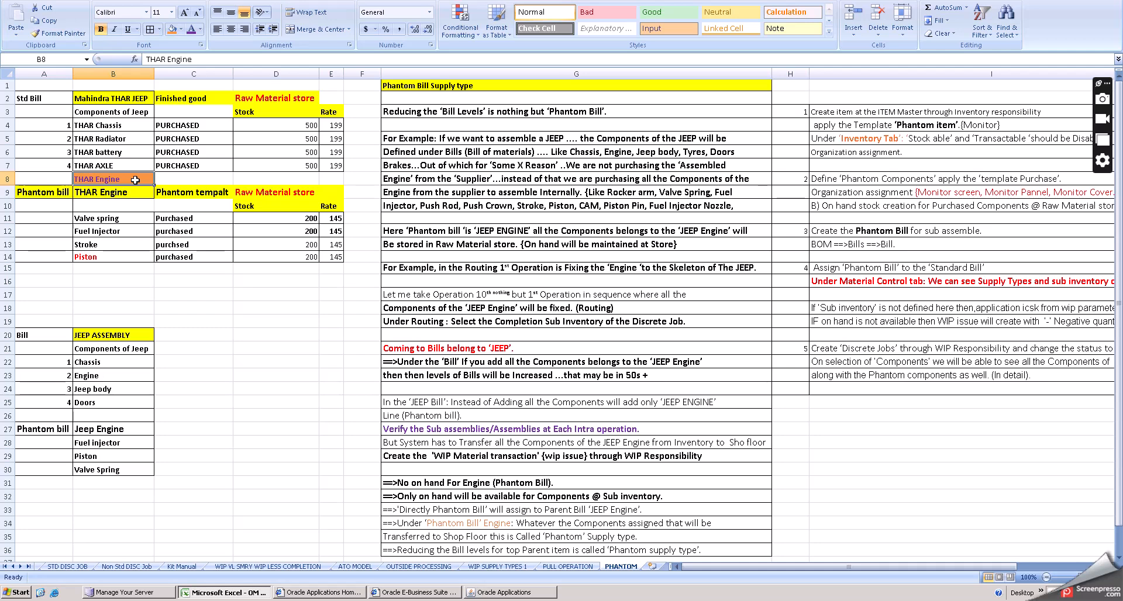
left_click(55, 192)
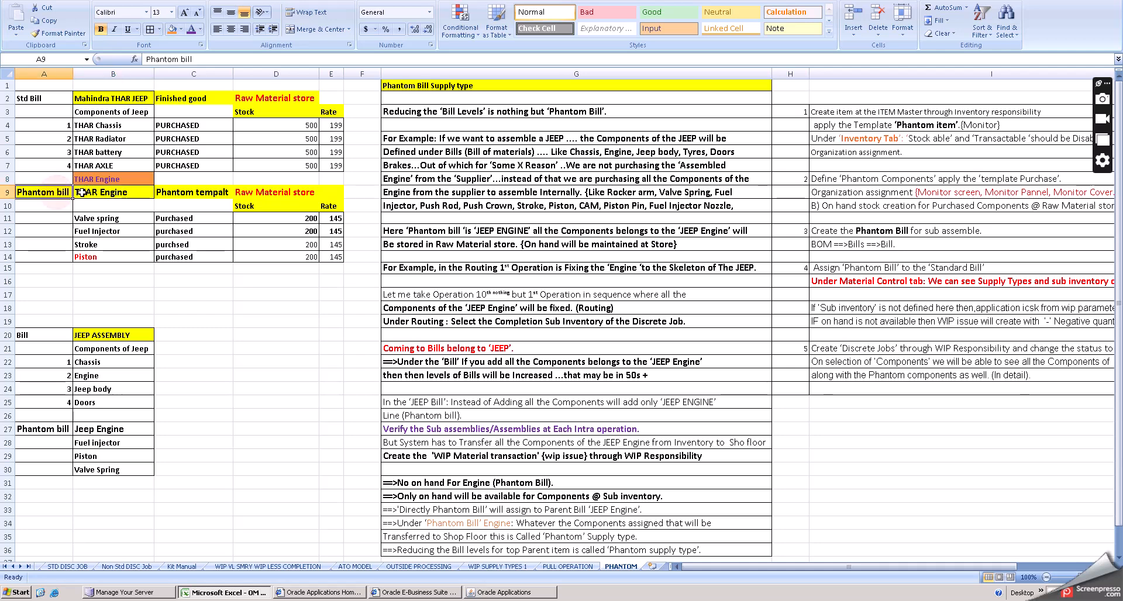
left_click(115, 193)
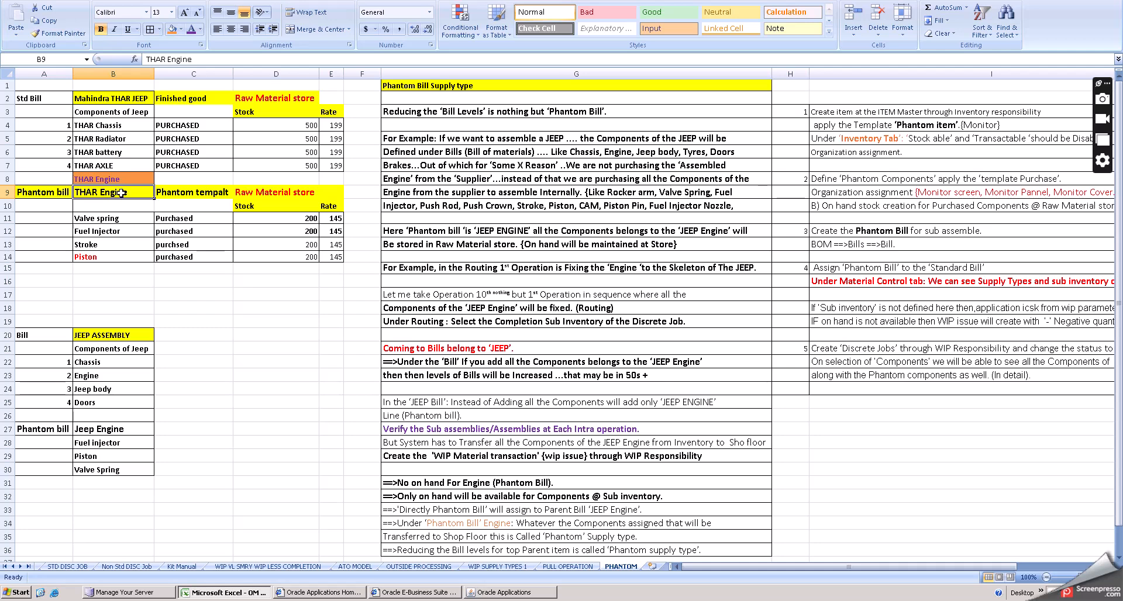
left_click(54, 195)
left_click(109, 190)
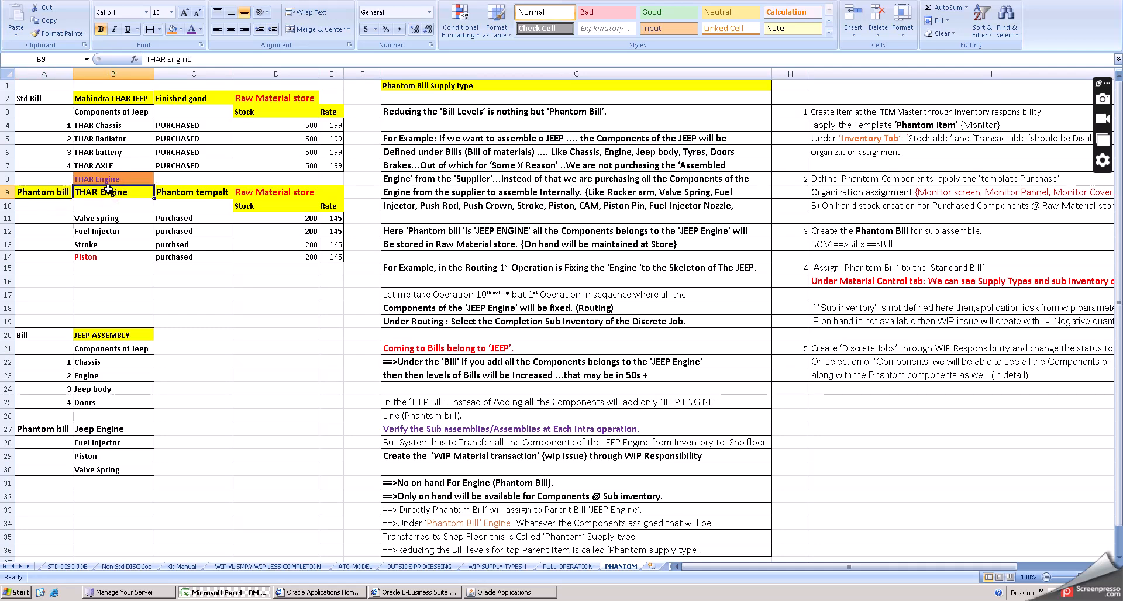
left_click(125, 179)
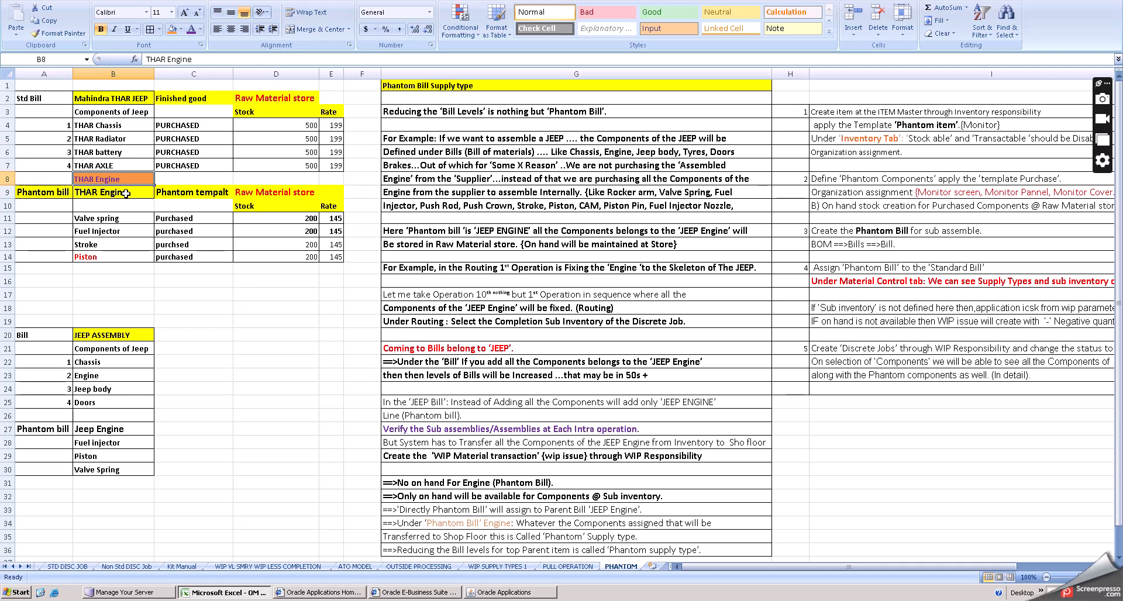
left_click(126, 192)
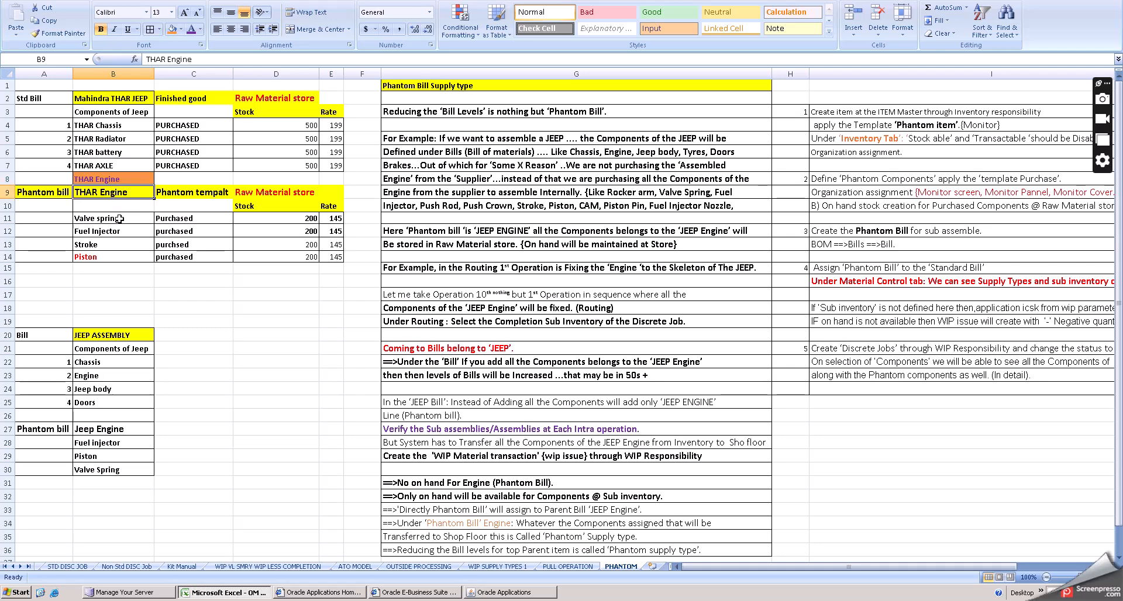
- Review the THAR Engine phantom bill components with their supply types and raw material store stock
left_click(118, 219)
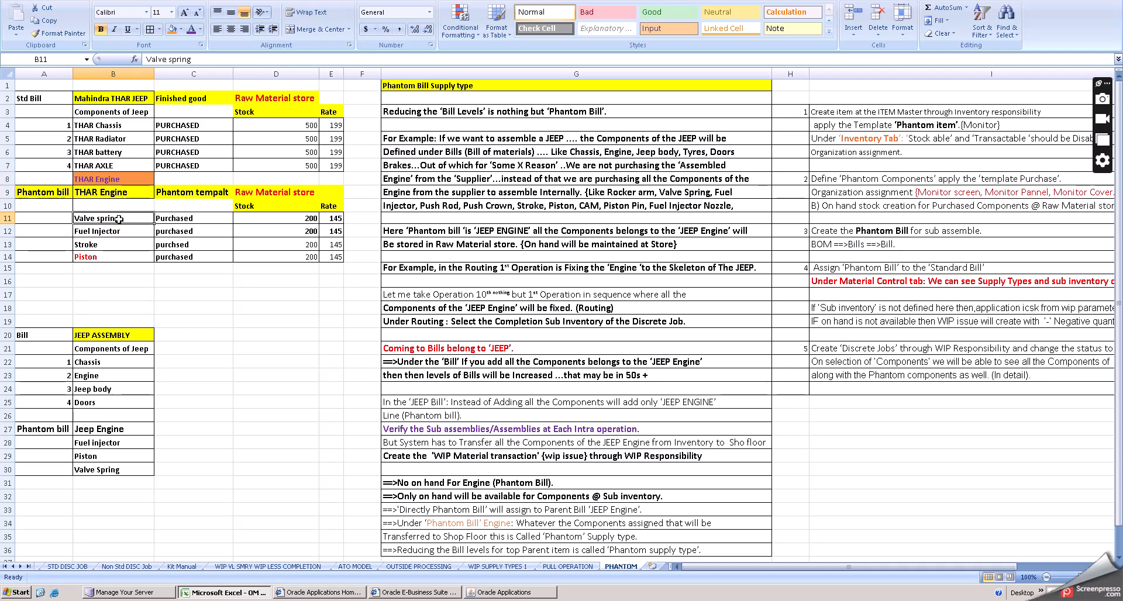
left_click(126, 230)
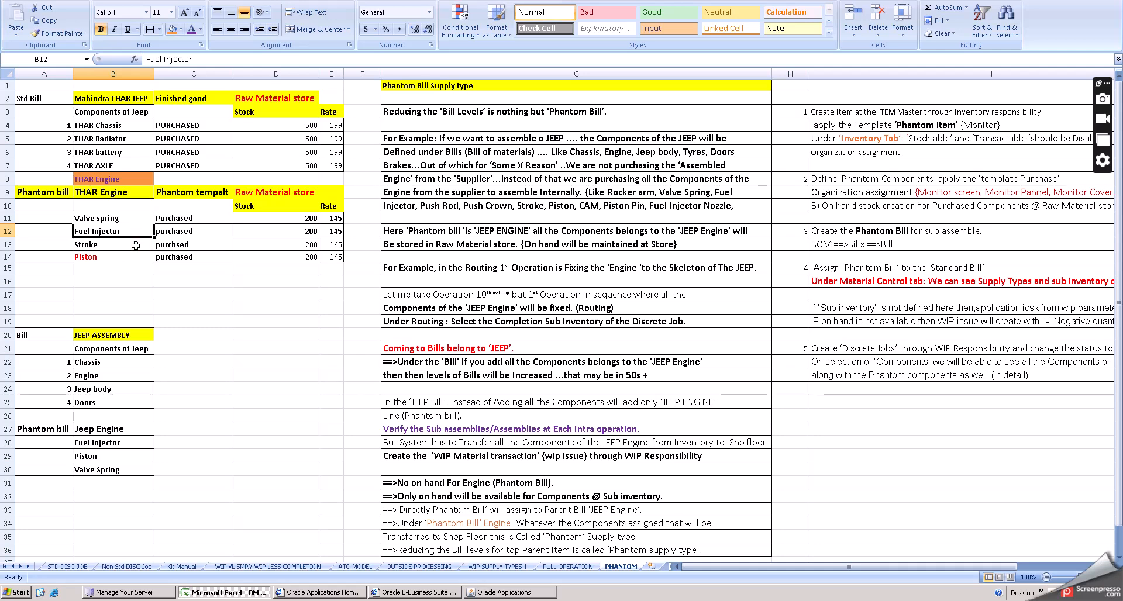
left_click(136, 246)
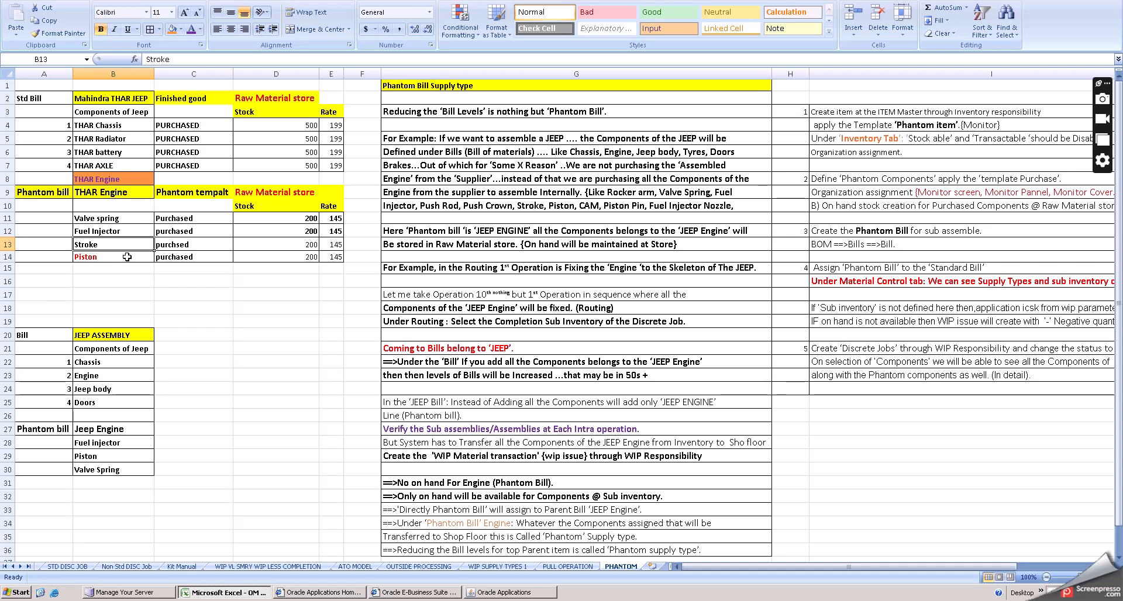
left_click(119, 176)
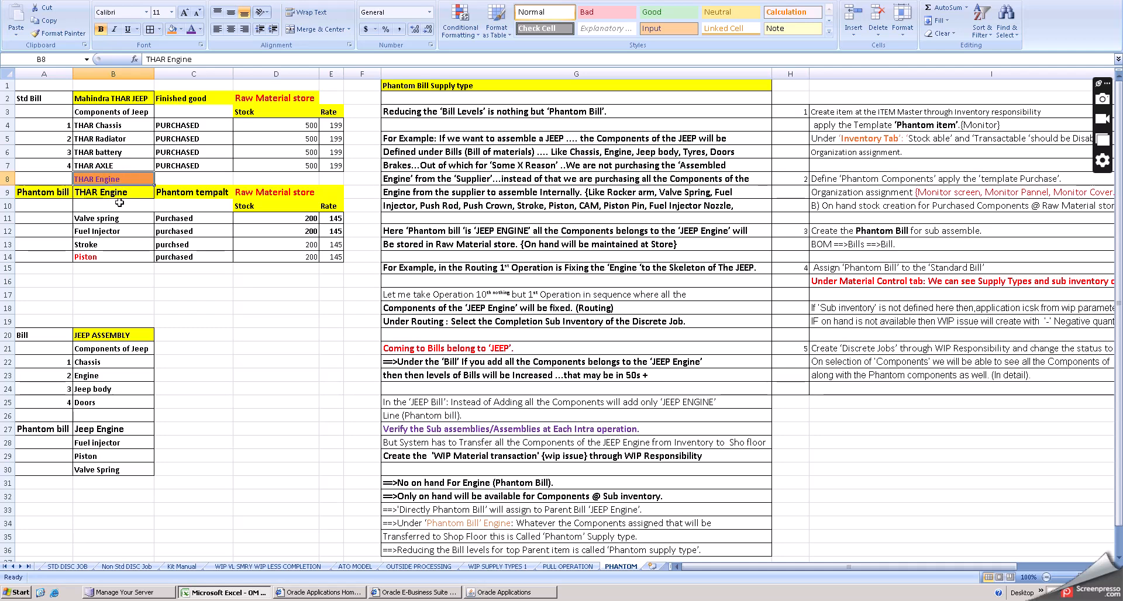
left_click(119, 233)
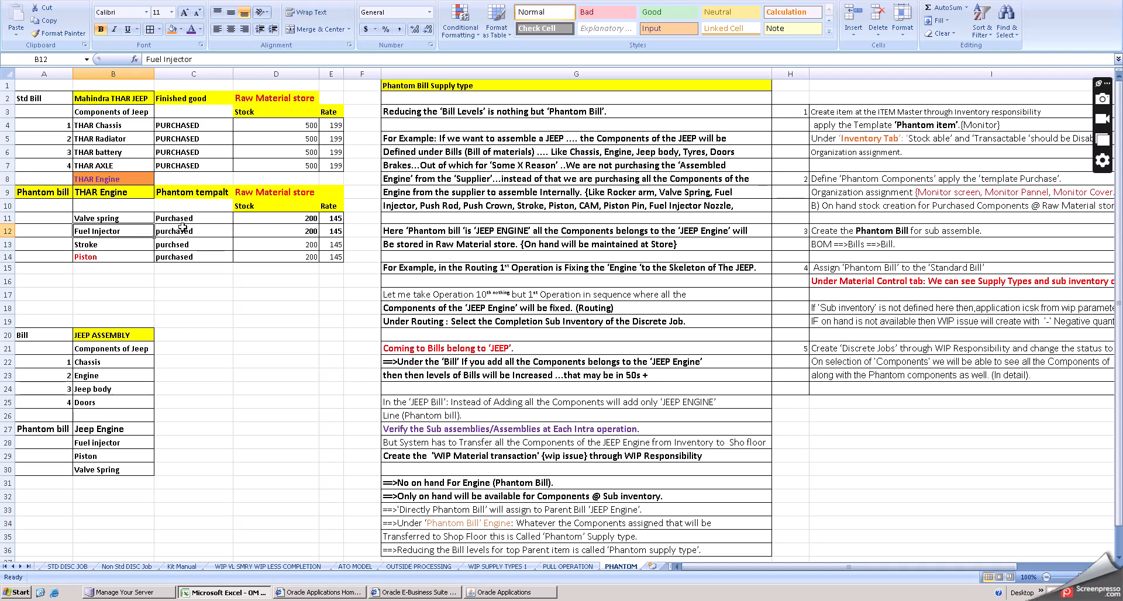
left_click(221, 242)
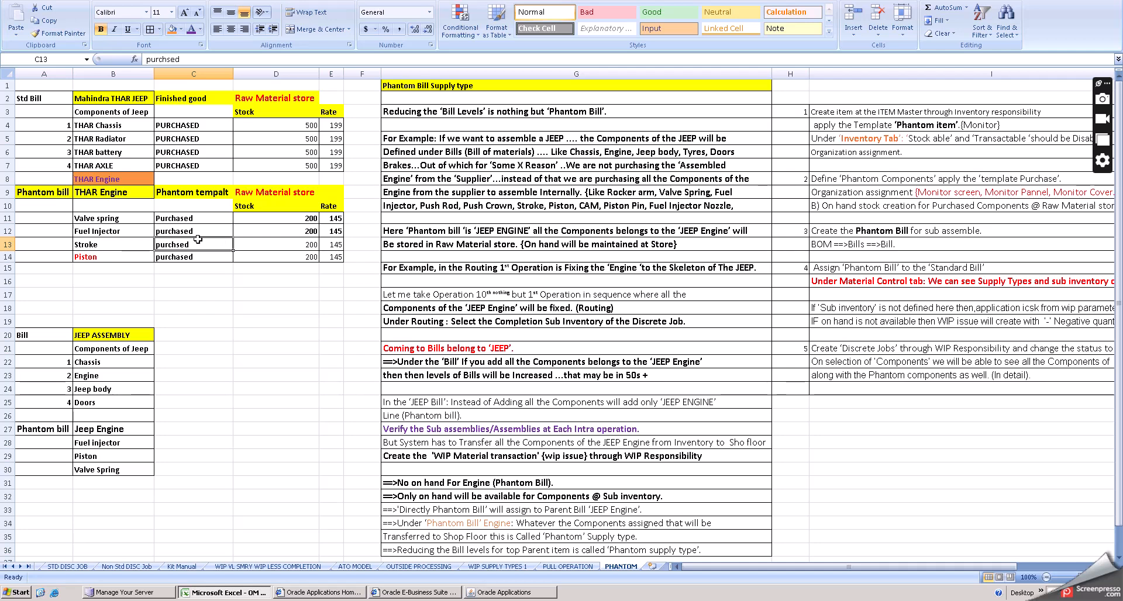
left_click(137, 232)
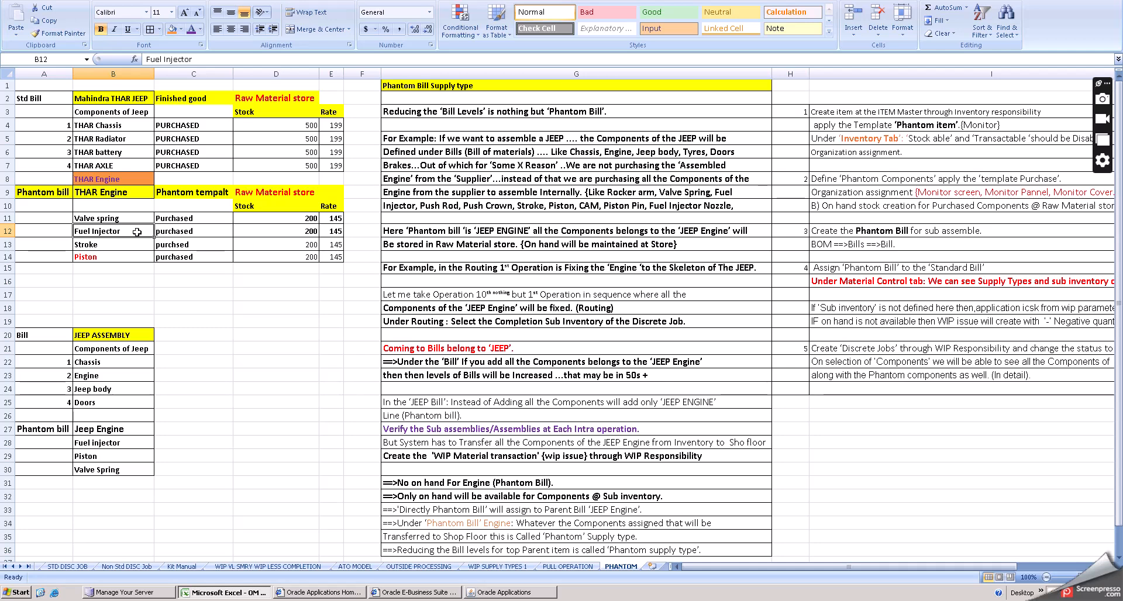
left_click(263, 244)
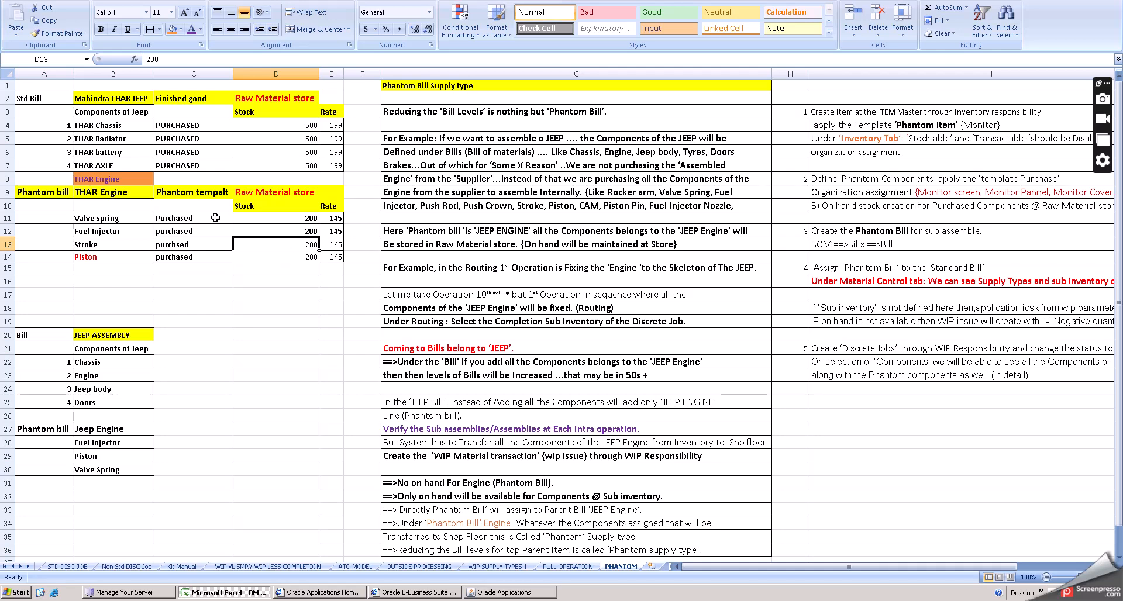
left_click(127, 192)
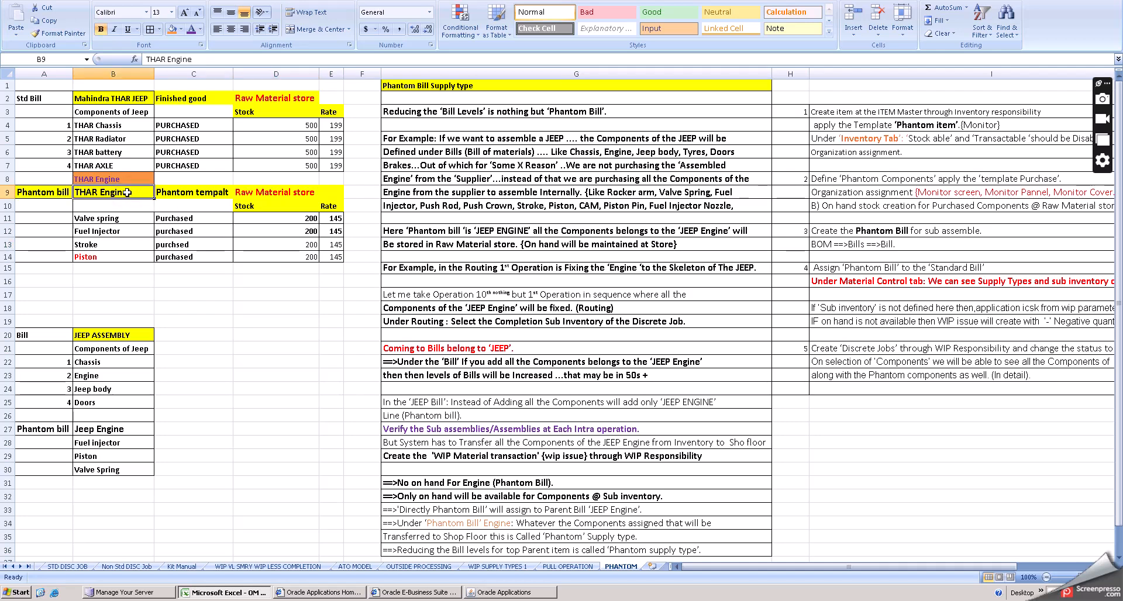
left_click(186, 218)
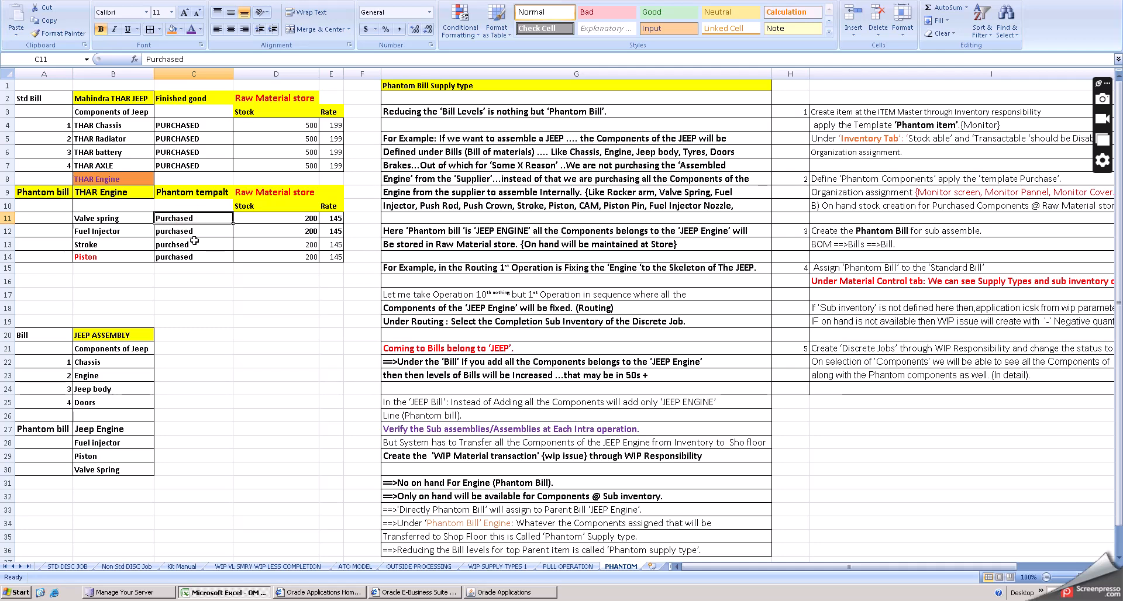
left_click(195, 242)
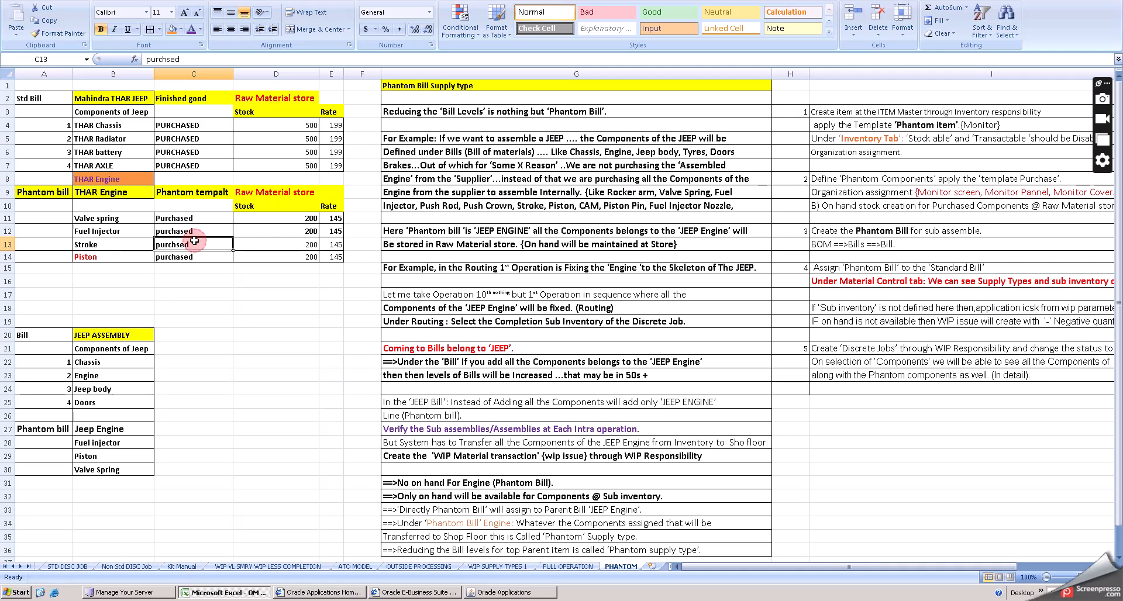
- Review the standard bill again: the finished good, its components, their supply type, stock and rate
left_click(131, 125)
left_click(128, 99)
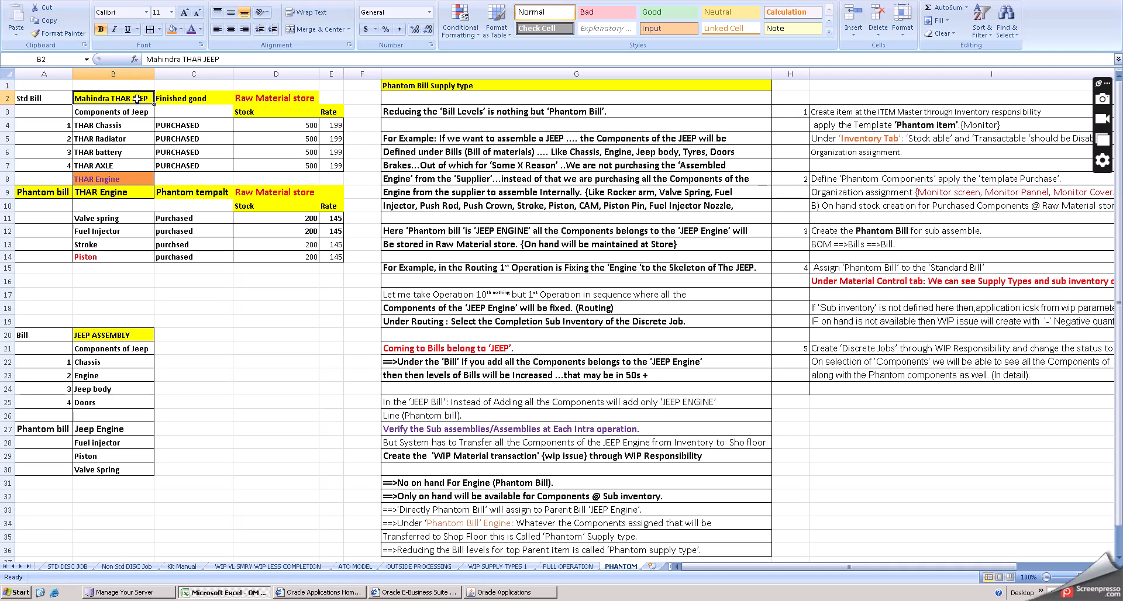
left_click(203, 103)
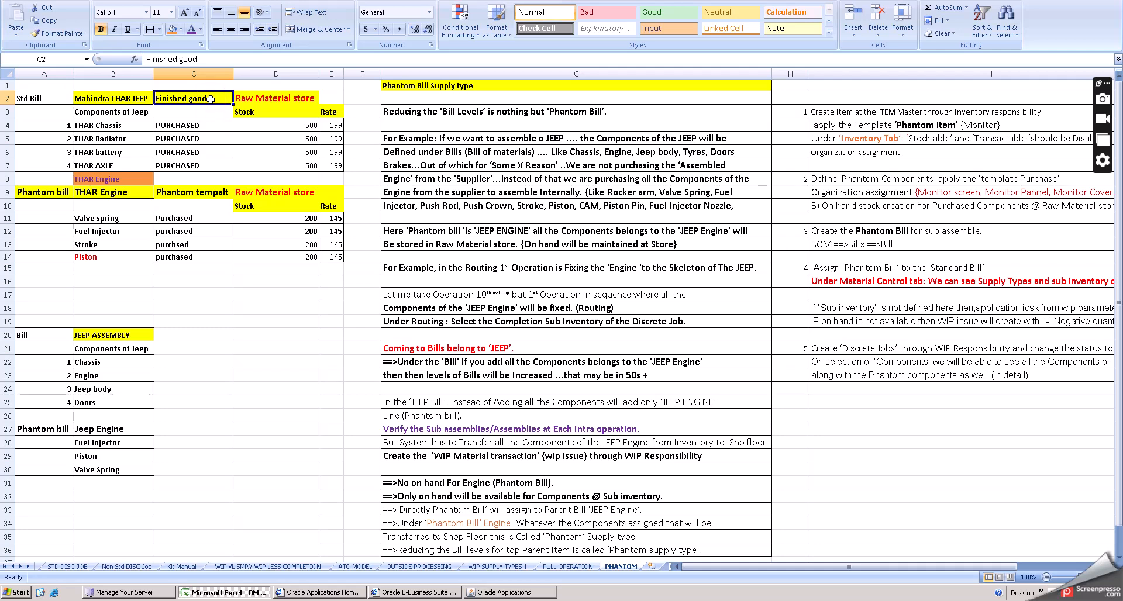
left_click(120, 122)
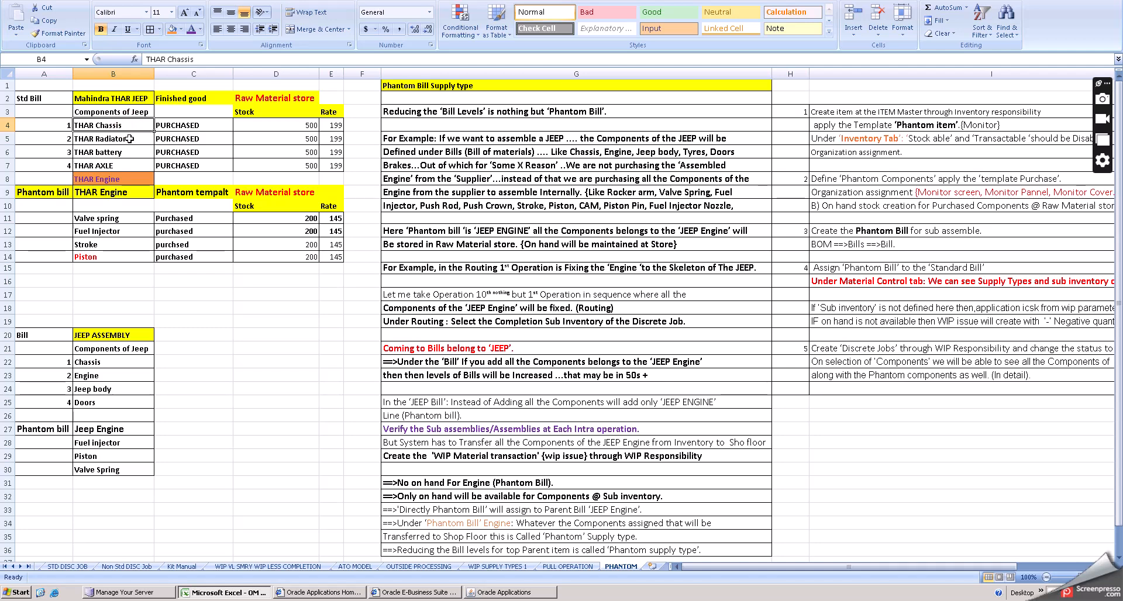
left_click(131, 139)
left_click(126, 152)
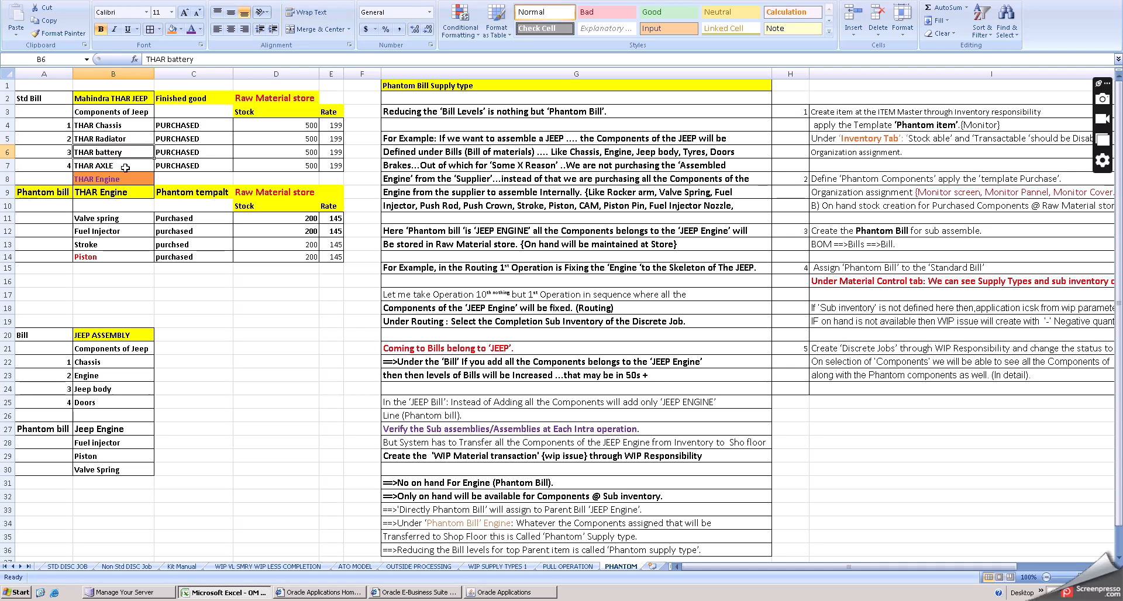
left_click(125, 167)
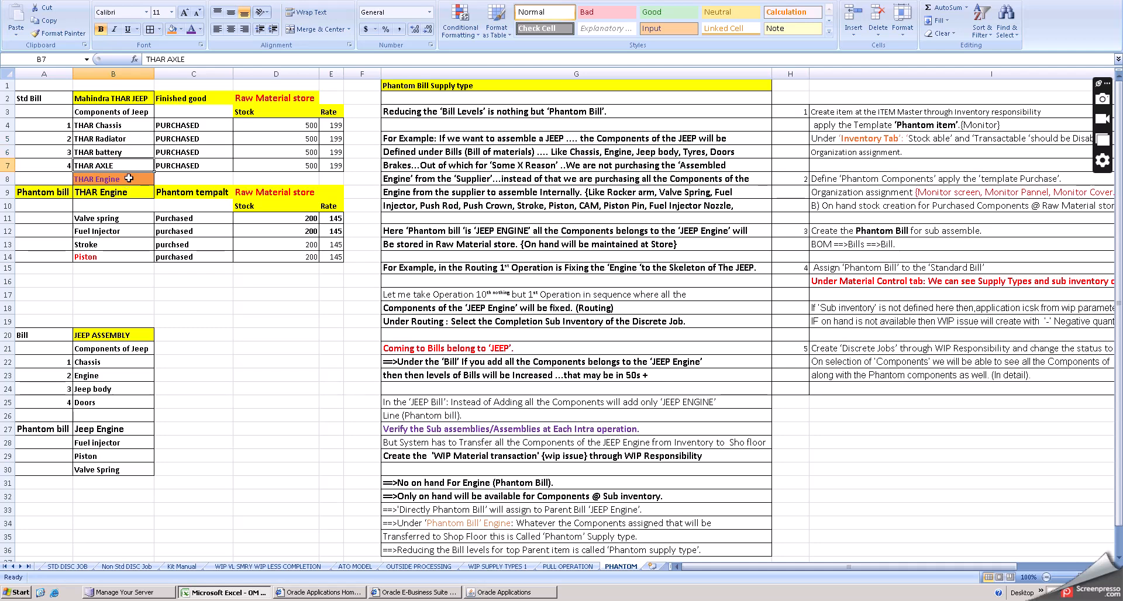
left_click(183, 125)
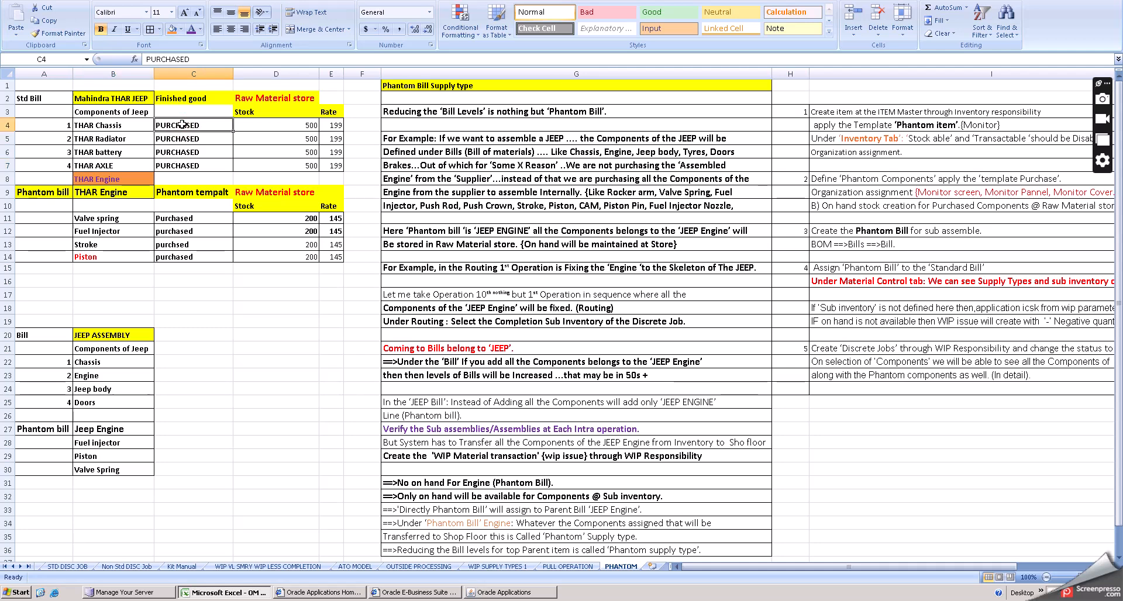
left_click(293, 126)
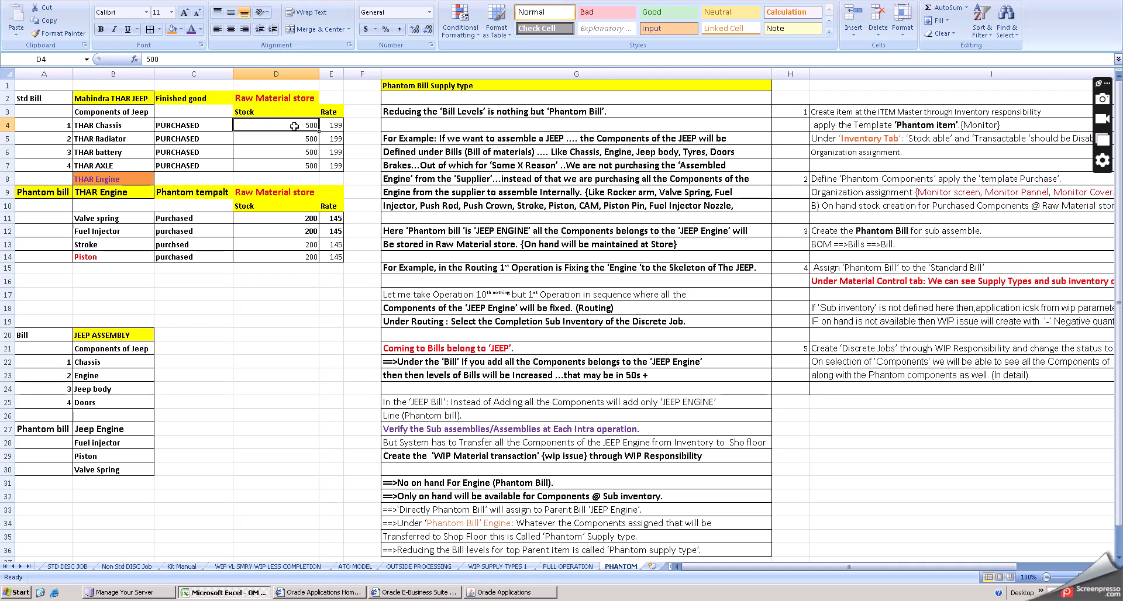
left_click(337, 124)
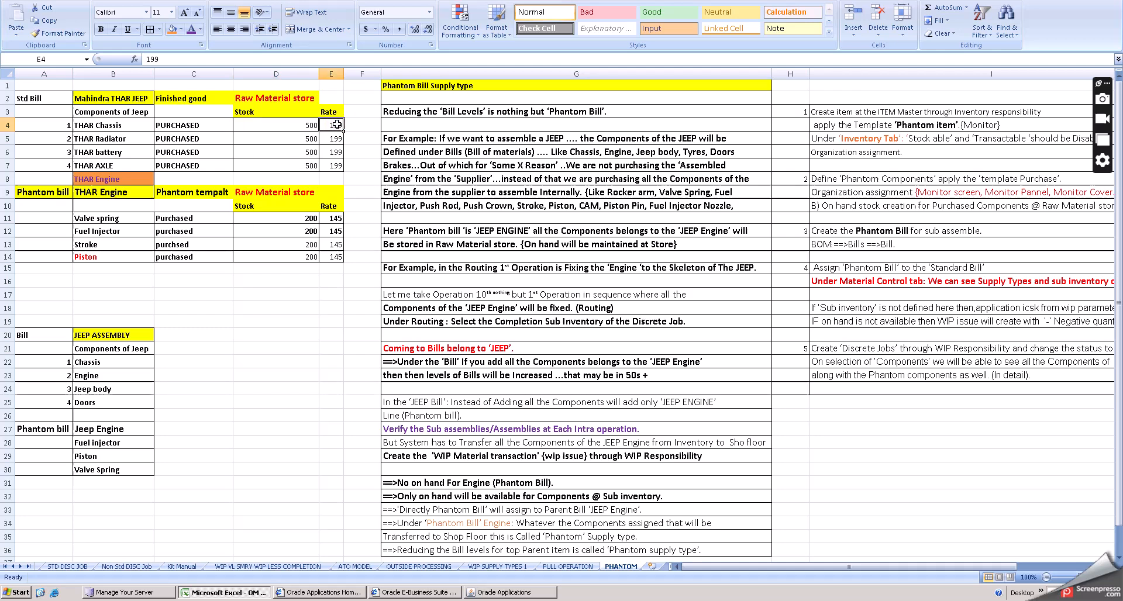
- Examine the phantom bill heading and the THAR Engine's first component again
left_click(108, 194)
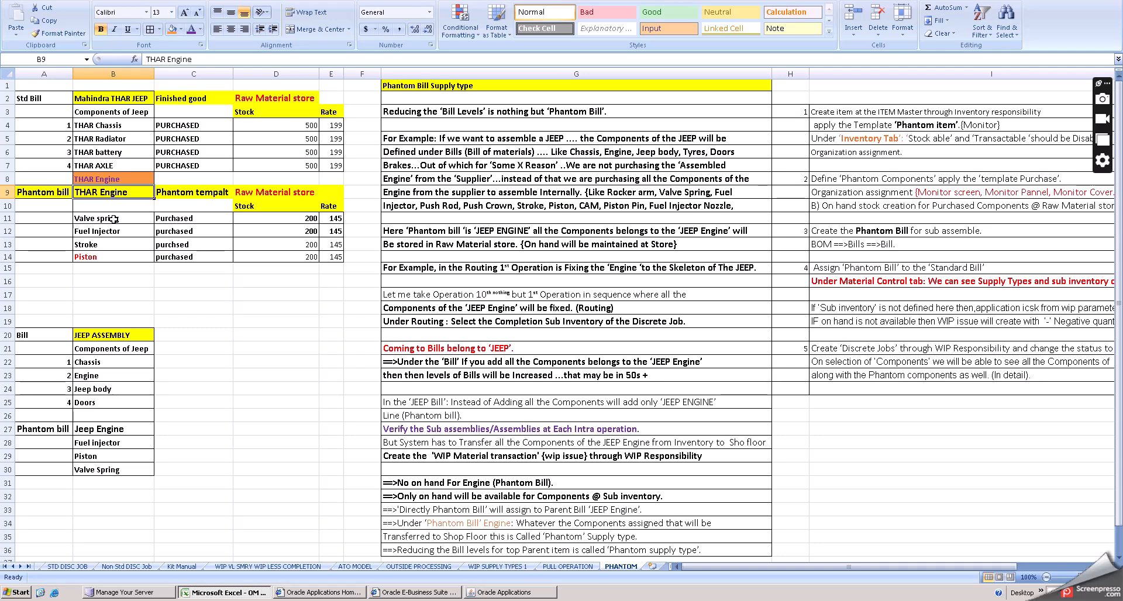
left_click(53, 193)
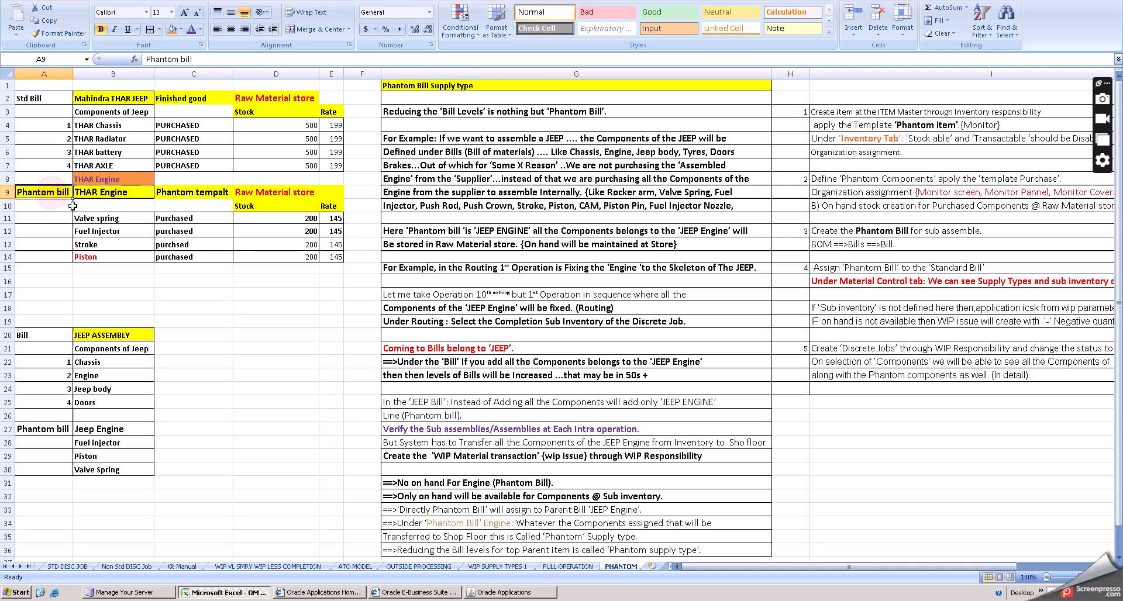
left_click(135, 195)
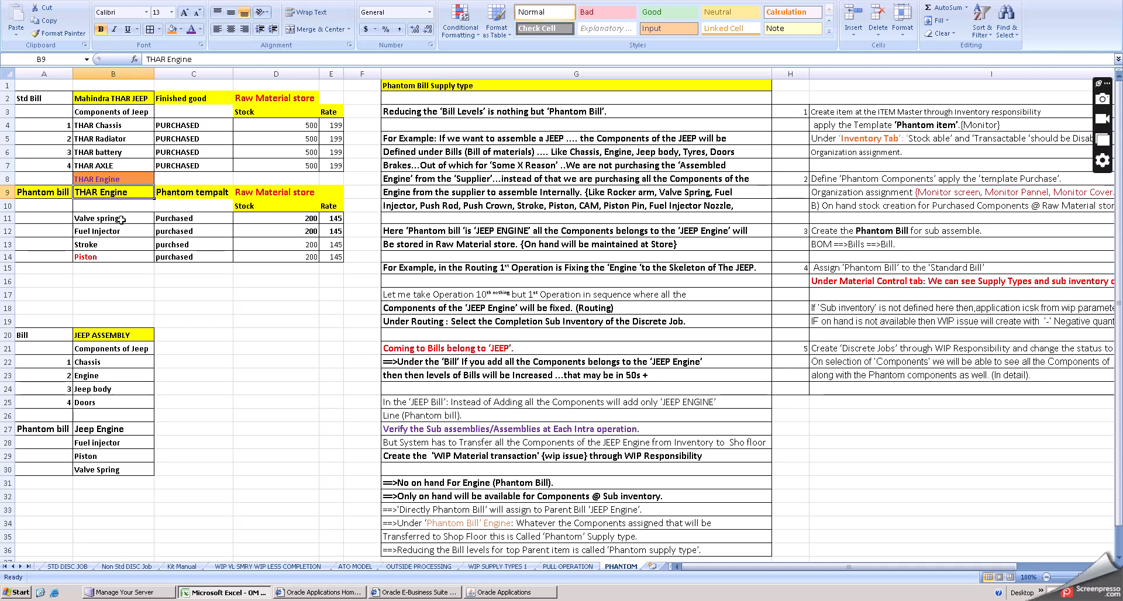
left_click(121, 218)
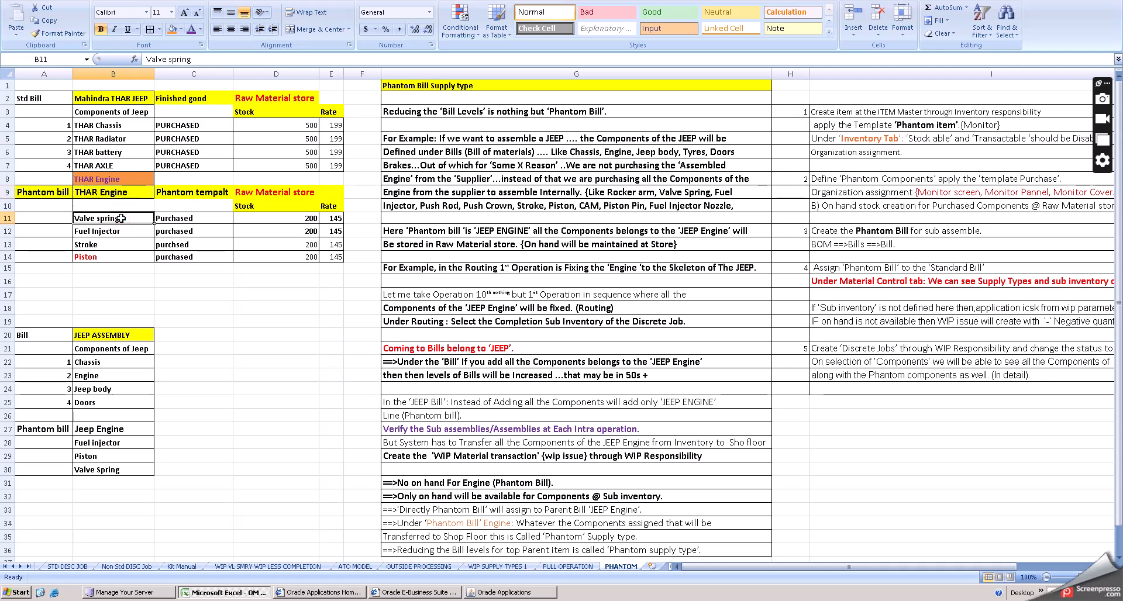
left_click(49, 194)
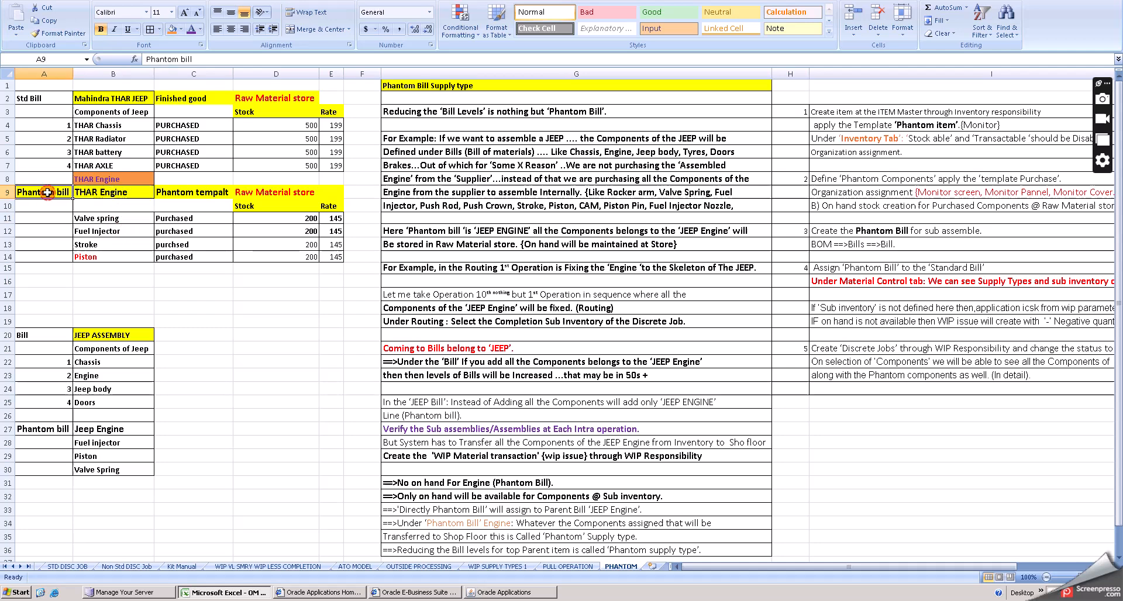
- Go through the THAR Engine phantom bill components, their supply type, stock and rate, and the phantom bill heading
left_click(126, 220)
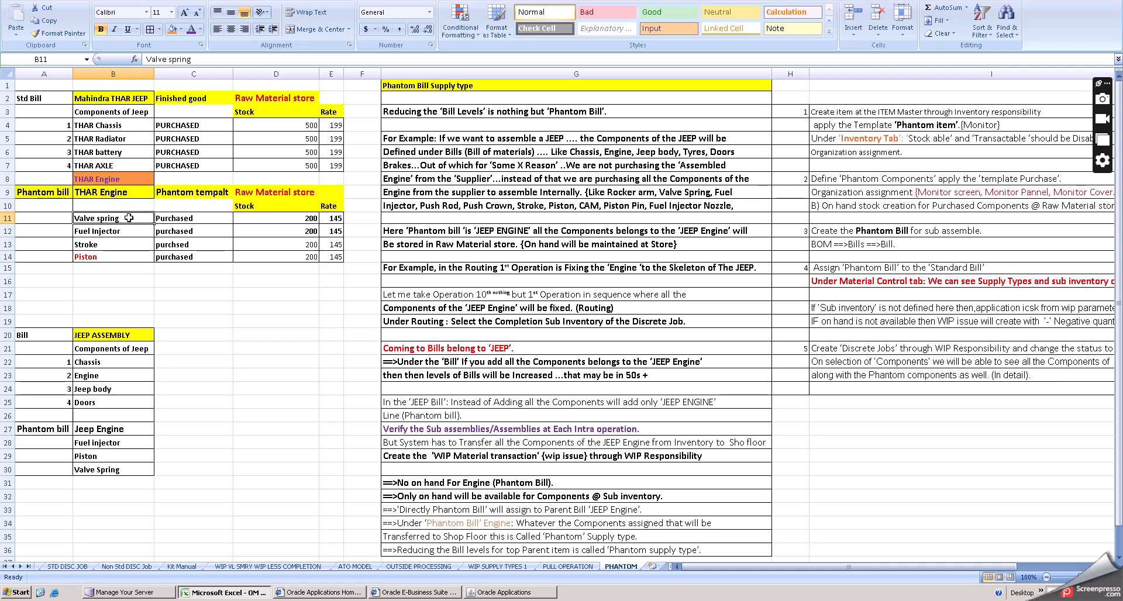
left_click(120, 231)
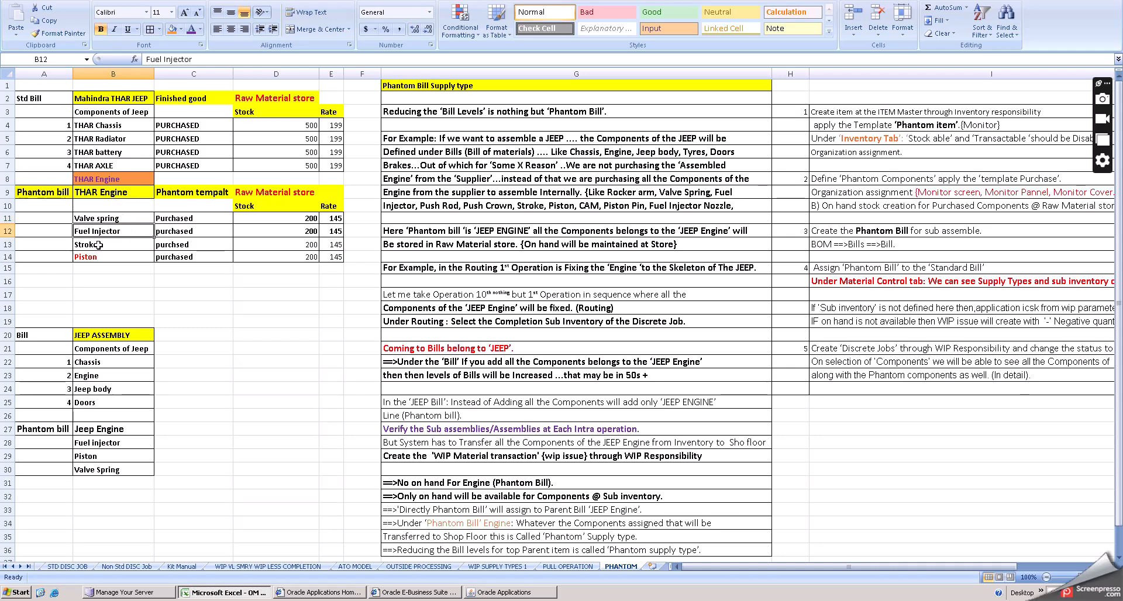
left_click(98, 245)
left_click(97, 258)
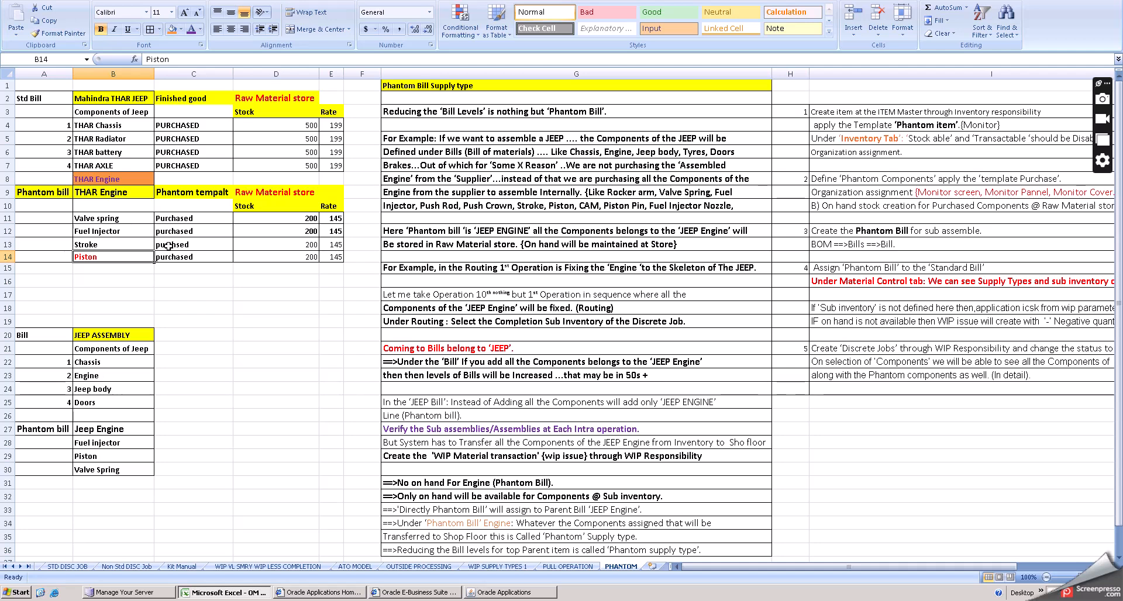
left_click(193, 218)
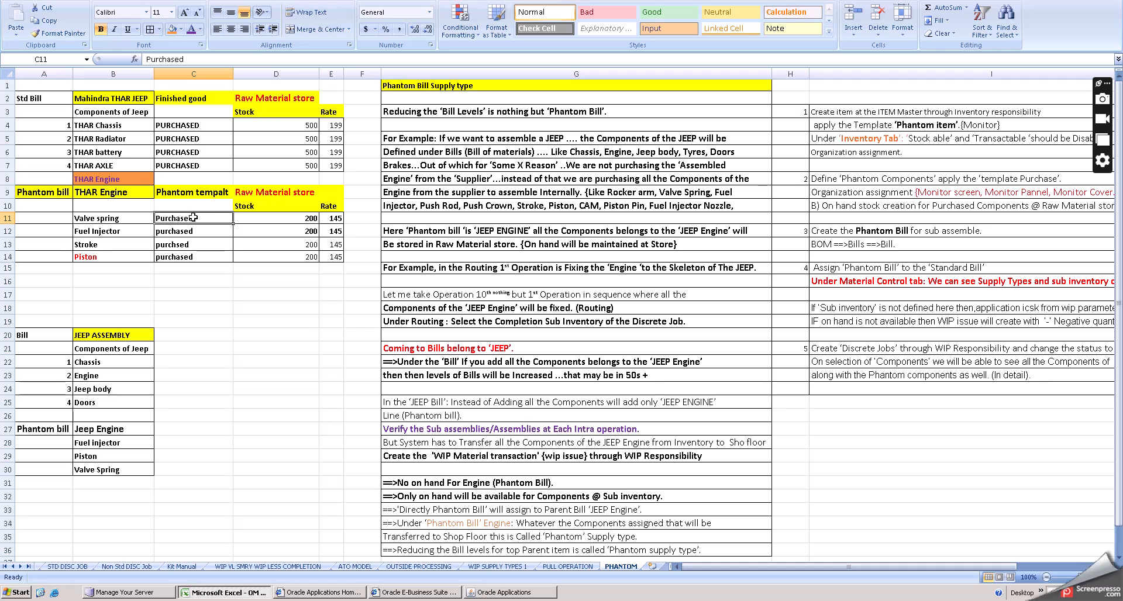
left_click(269, 217)
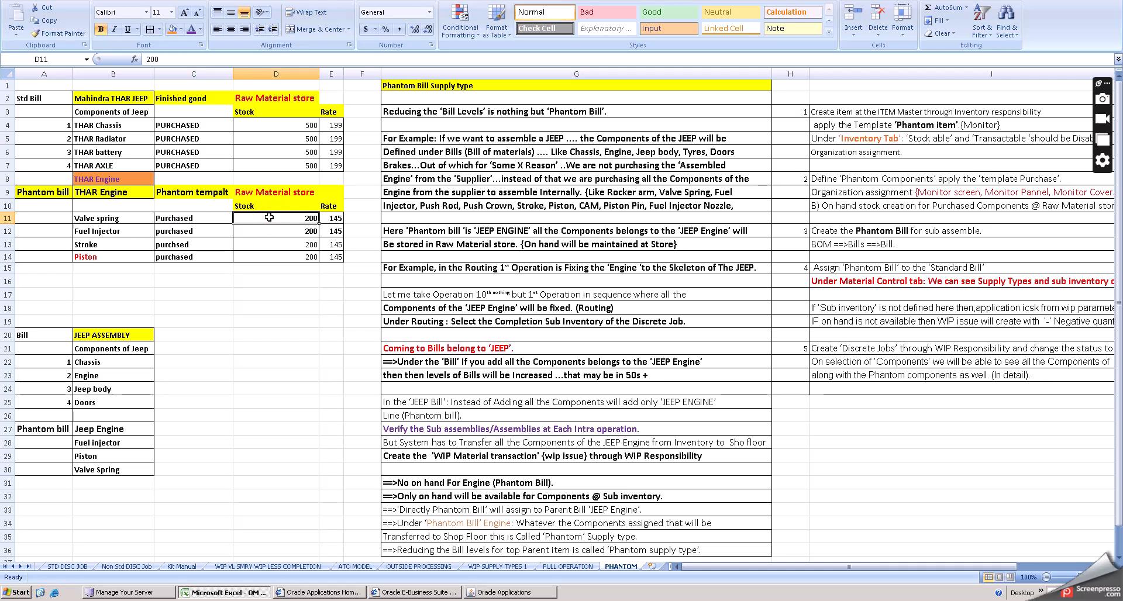
left_click(331, 221)
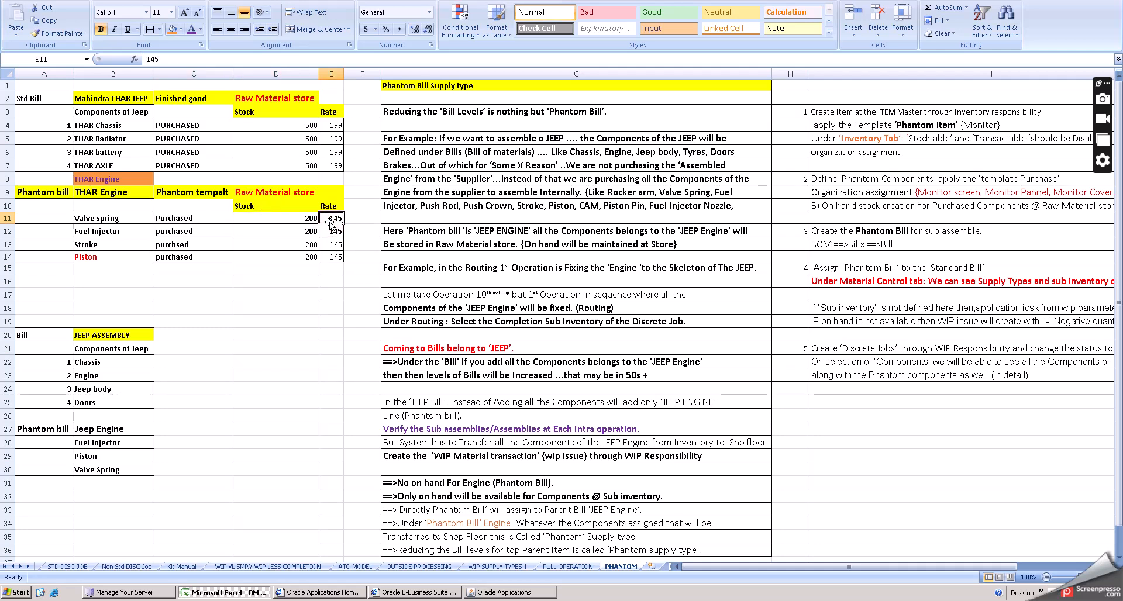
left_click(59, 198)
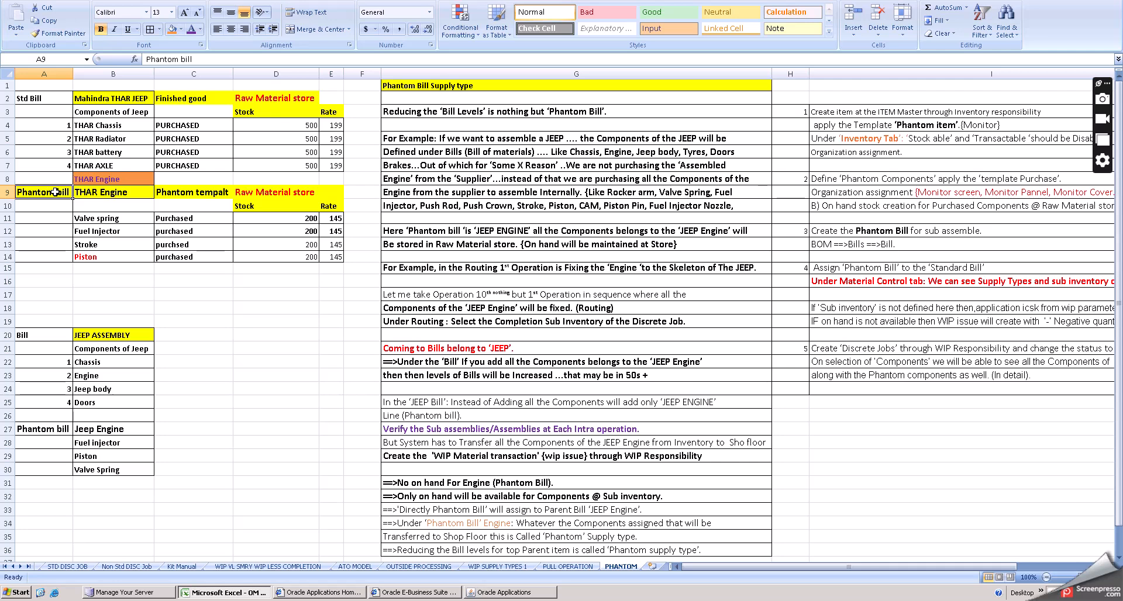
left_click(293, 314)
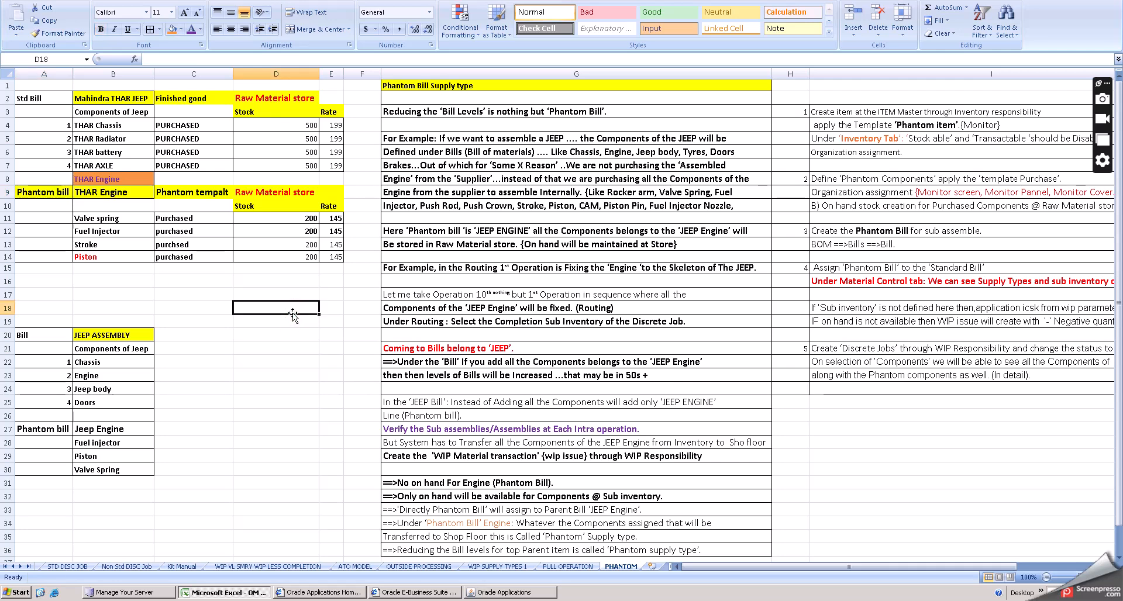
left_click(506, 592)
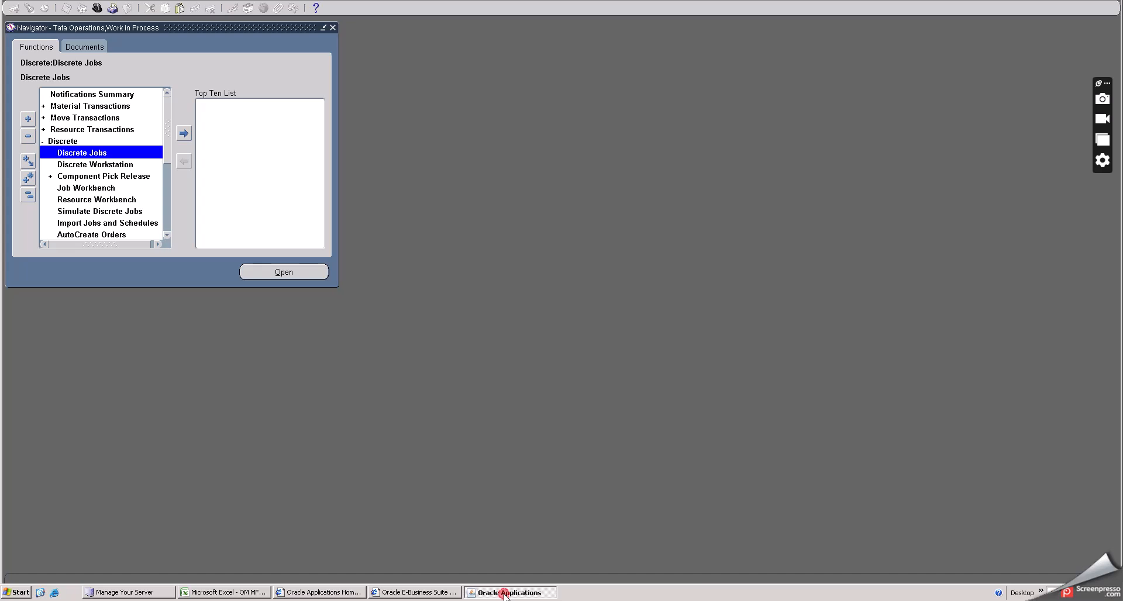
left_click(507, 593)
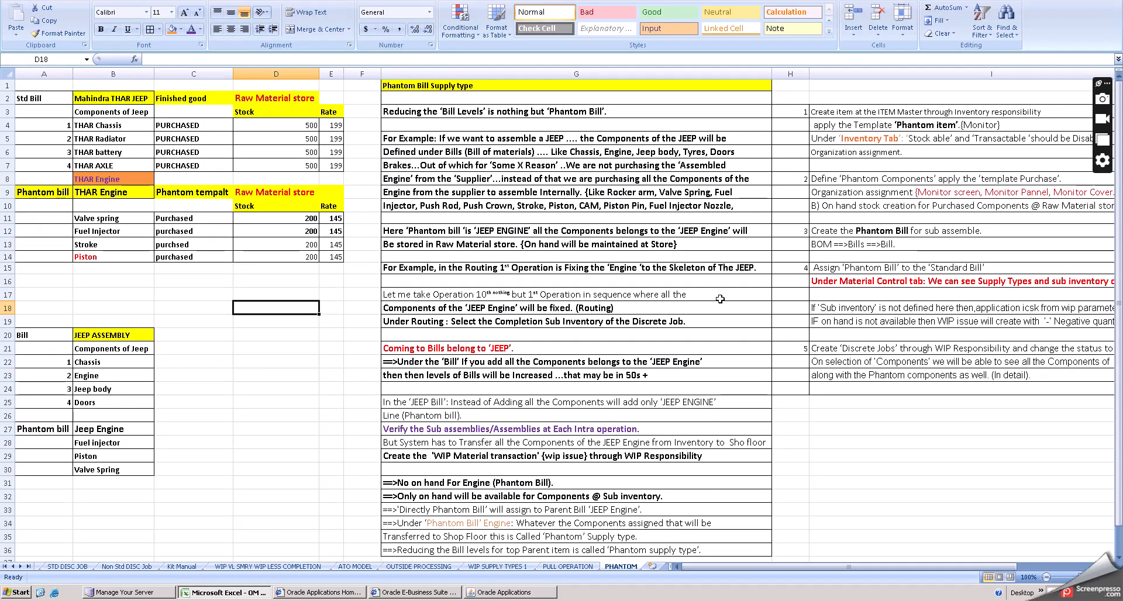
- Read through the numbered phantom bill setup steps in the notes column, from item creation to on-hand stock
left_click(887, 113)
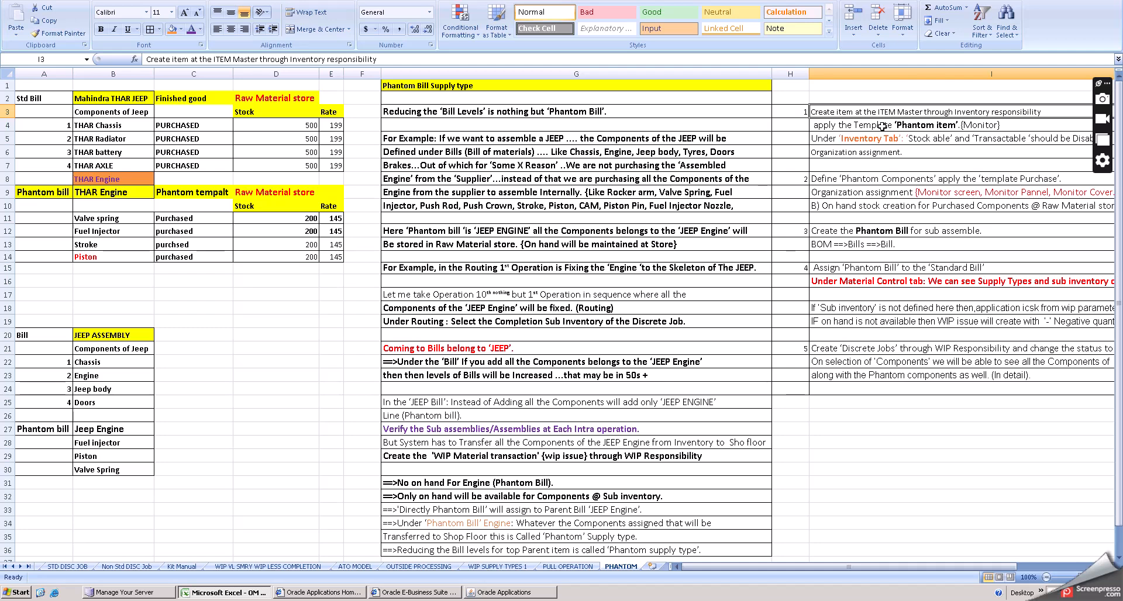
left_click(882, 126)
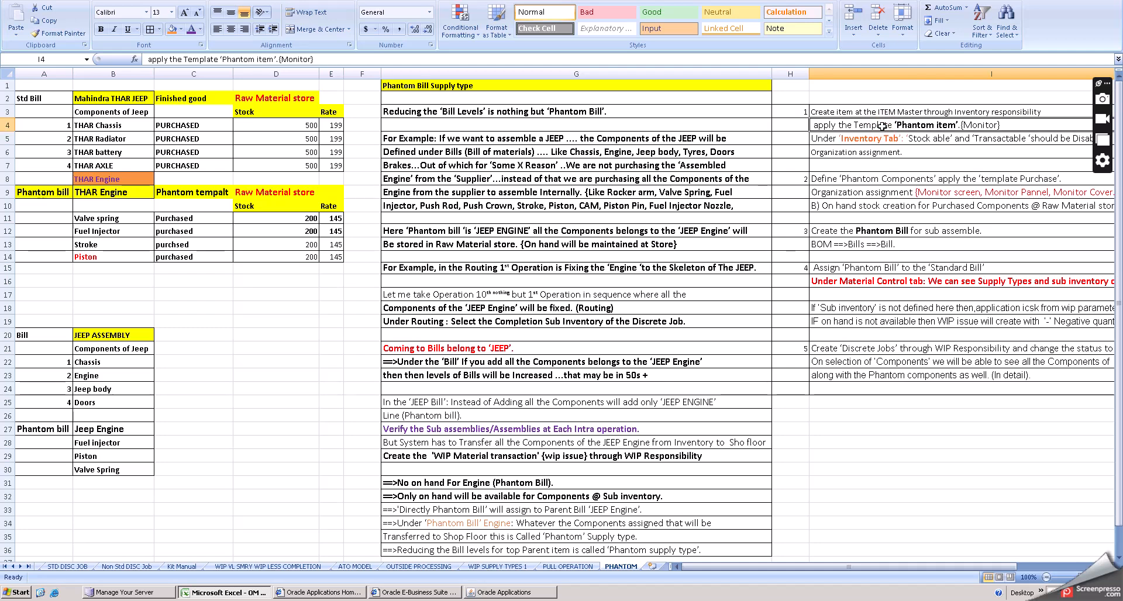
left_click(871, 138)
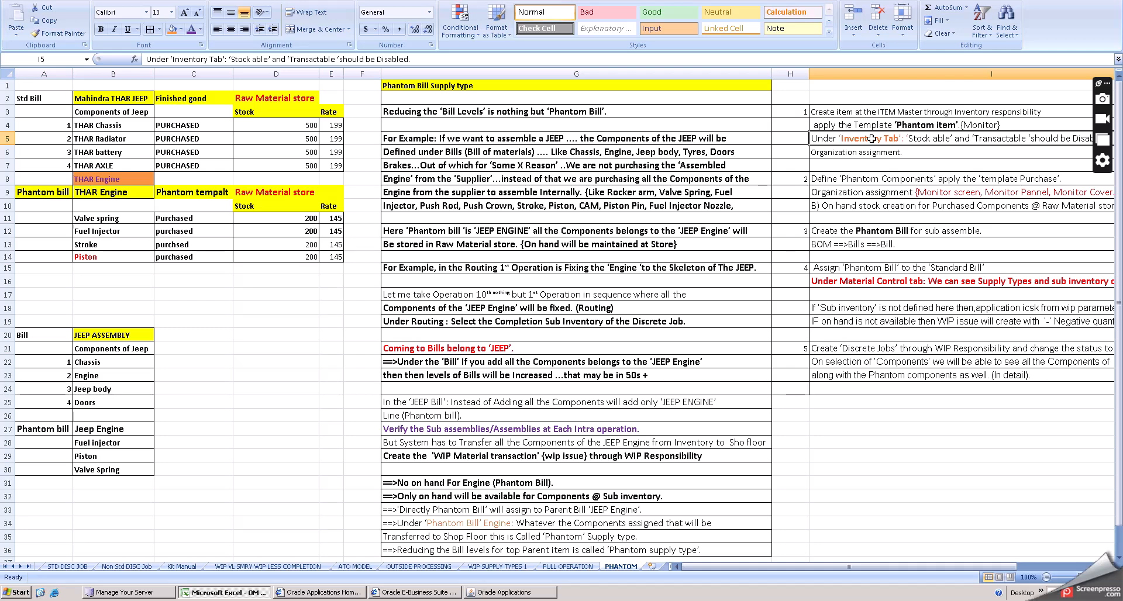
left_click(870, 151)
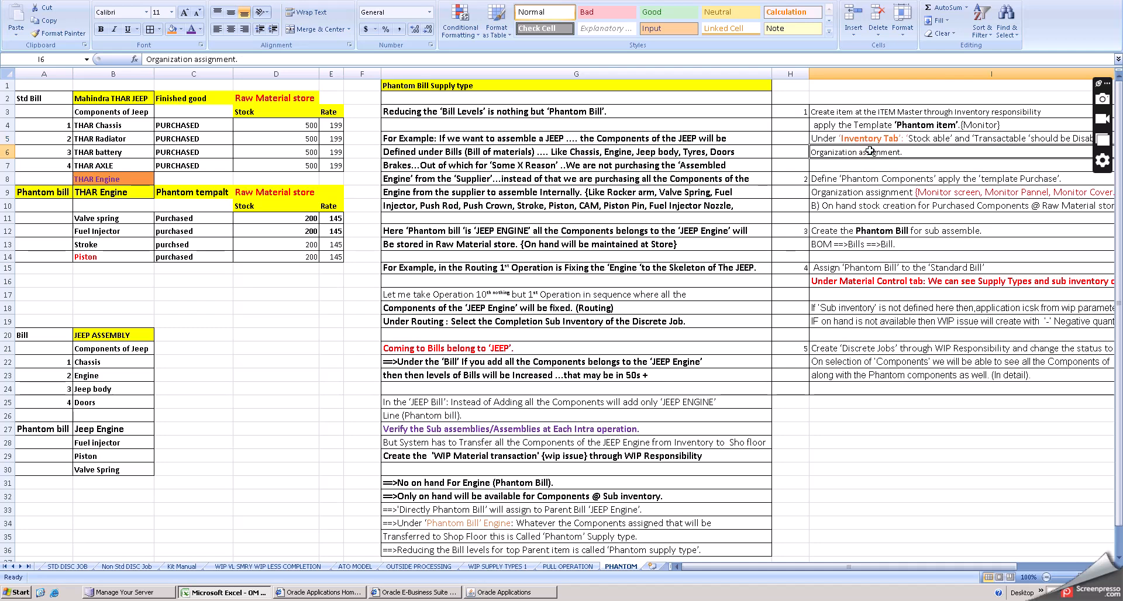
left_click(883, 179)
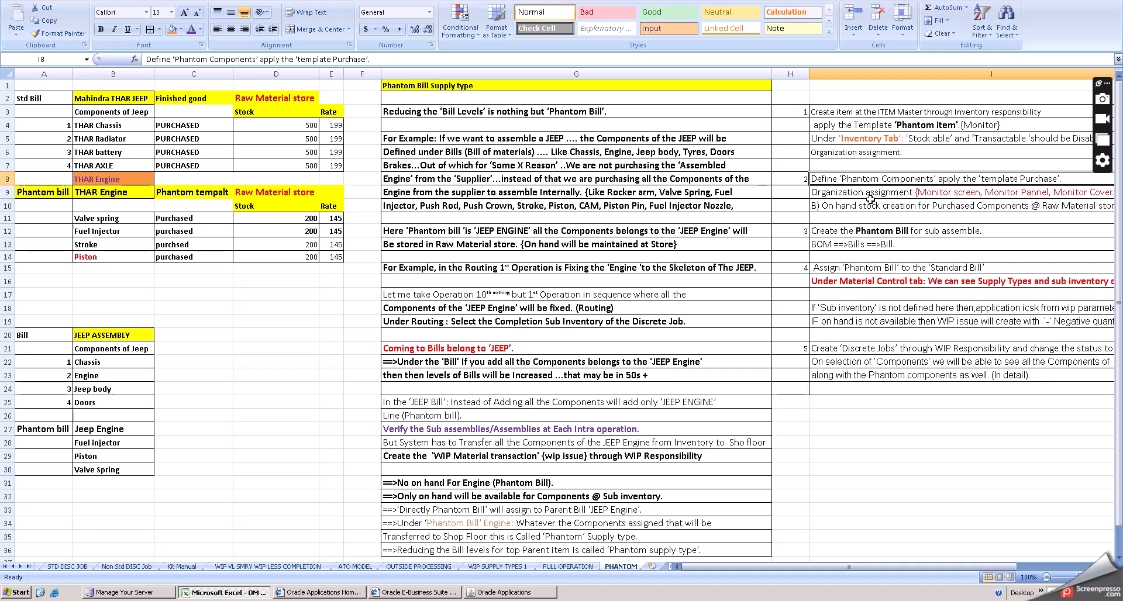
left_click(834, 207)
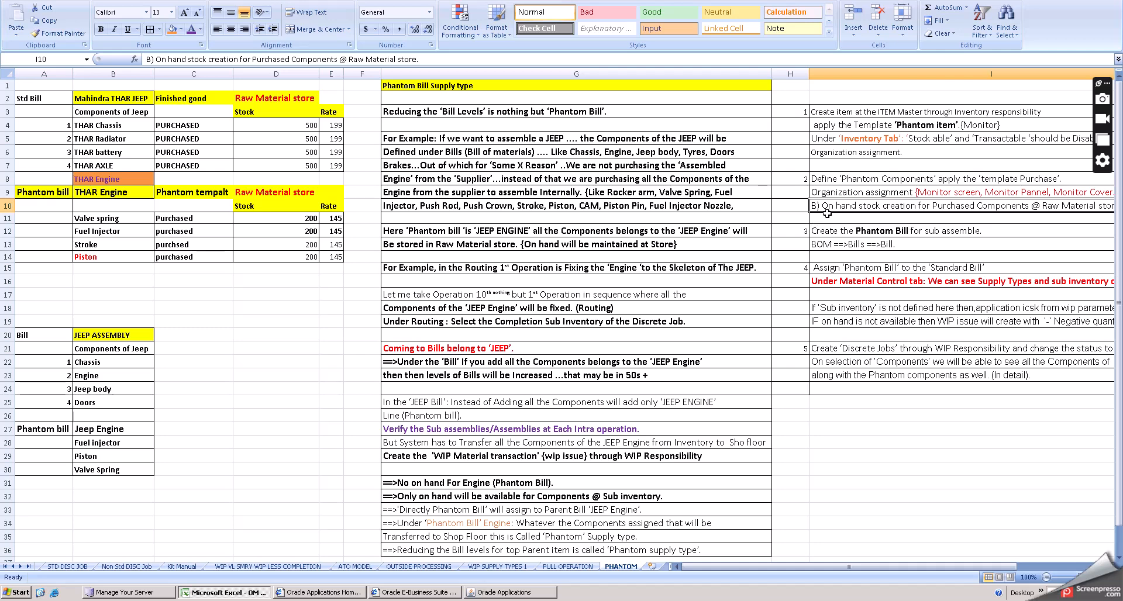
left_click(848, 114)
left_click(858, 127)
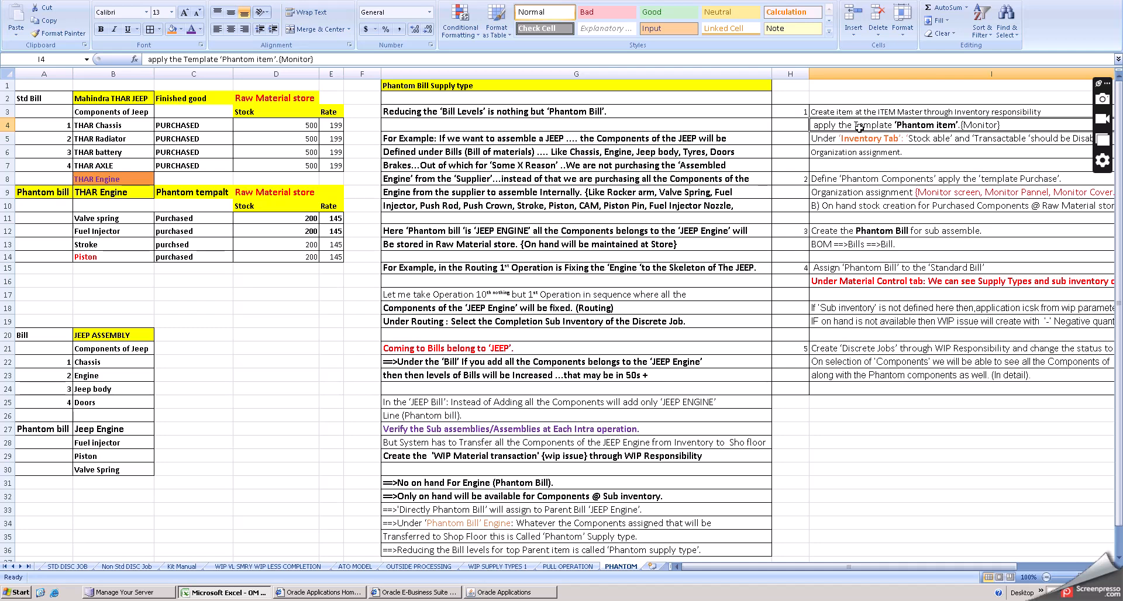
left_click(855, 138)
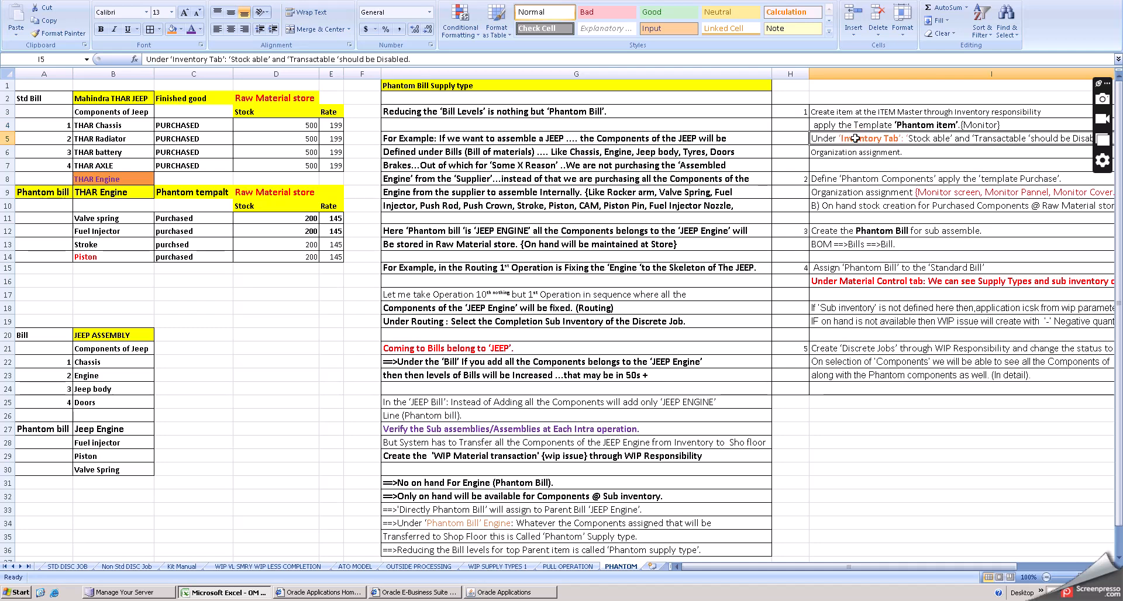
left_click(849, 179)
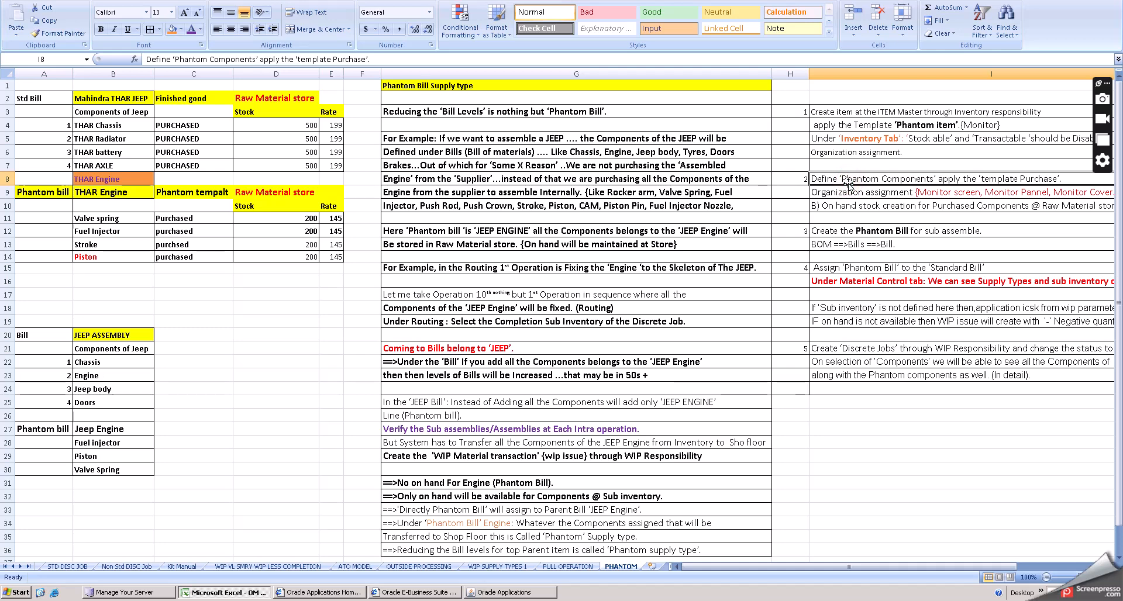
- Make the words 'Phantom Components' bold in the second setup step's note
key("Delete")
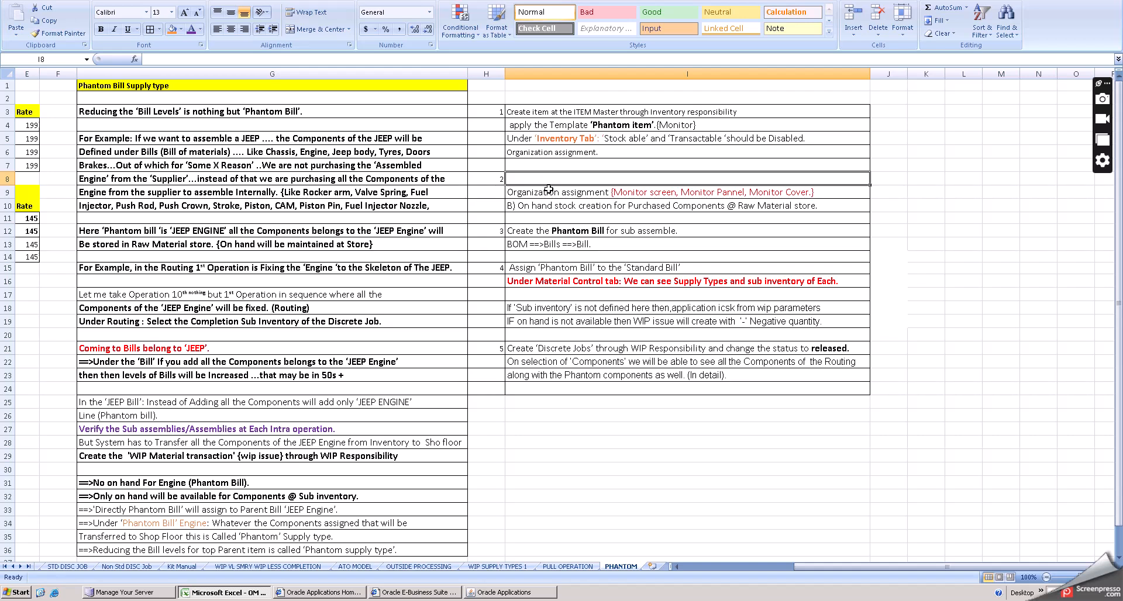
key("ctrl+z")
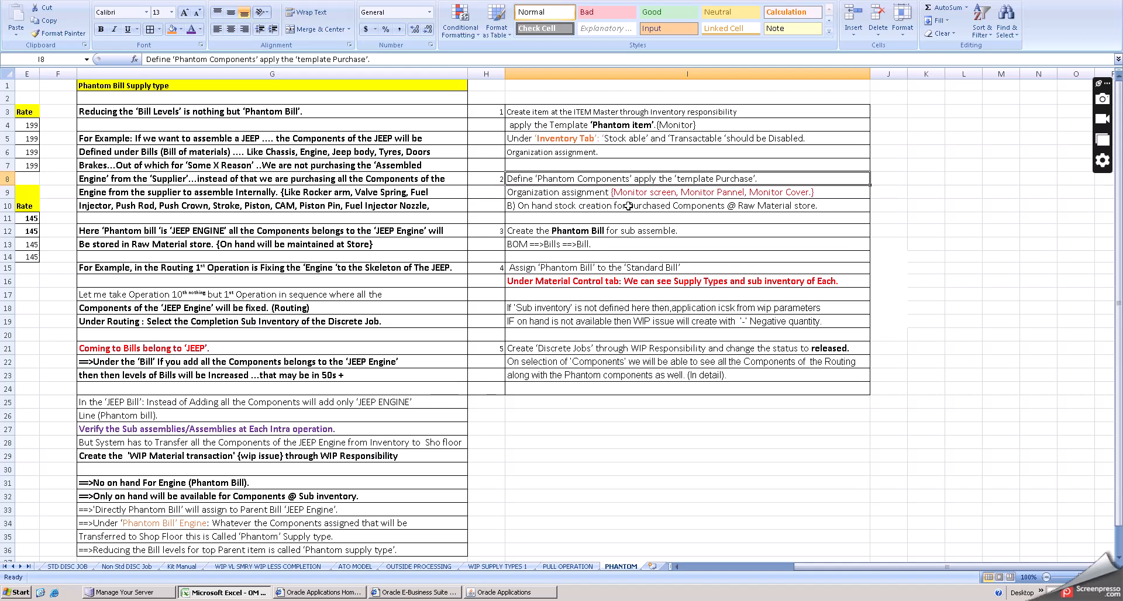
left_click(578, 178)
left_click(537, 179)
double_click(537, 179)
left_click_drag(534, 178, 632, 182)
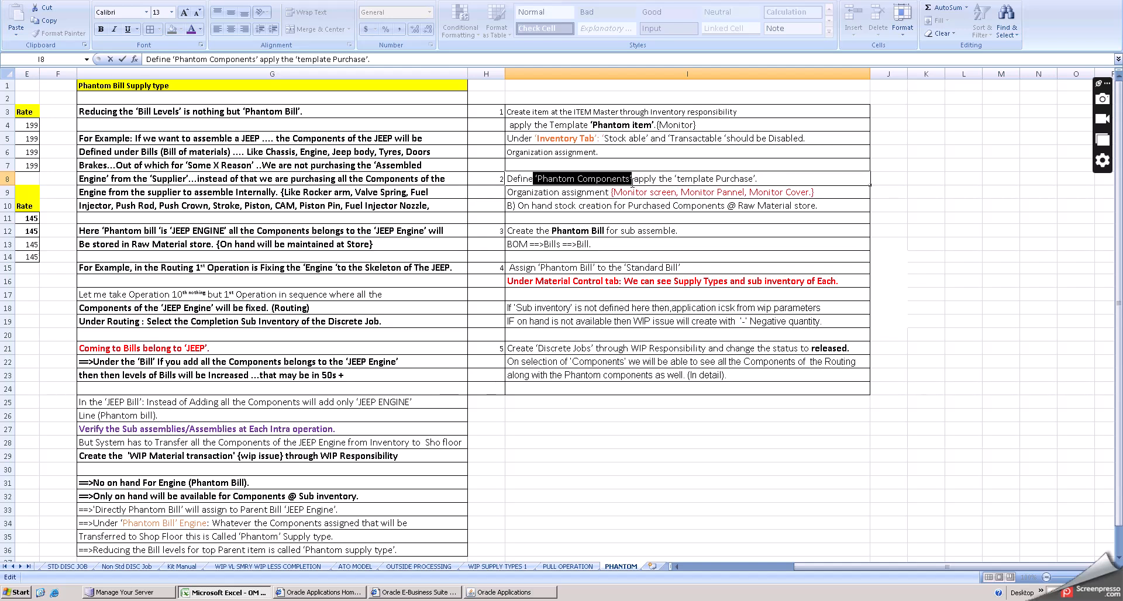
key("ctrl+b")
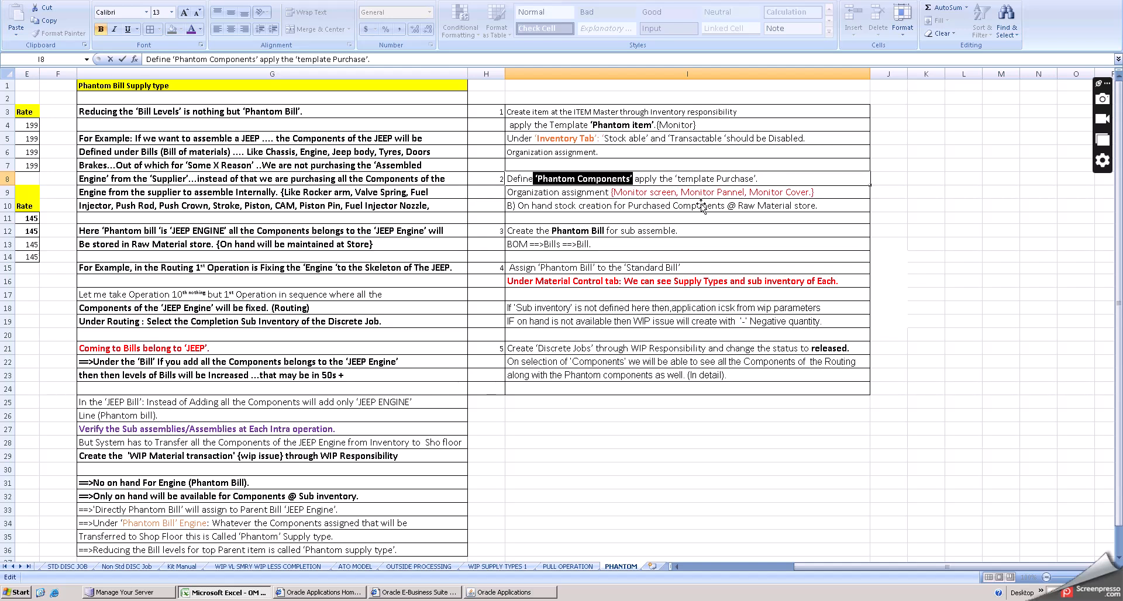
left_click(803, 175)
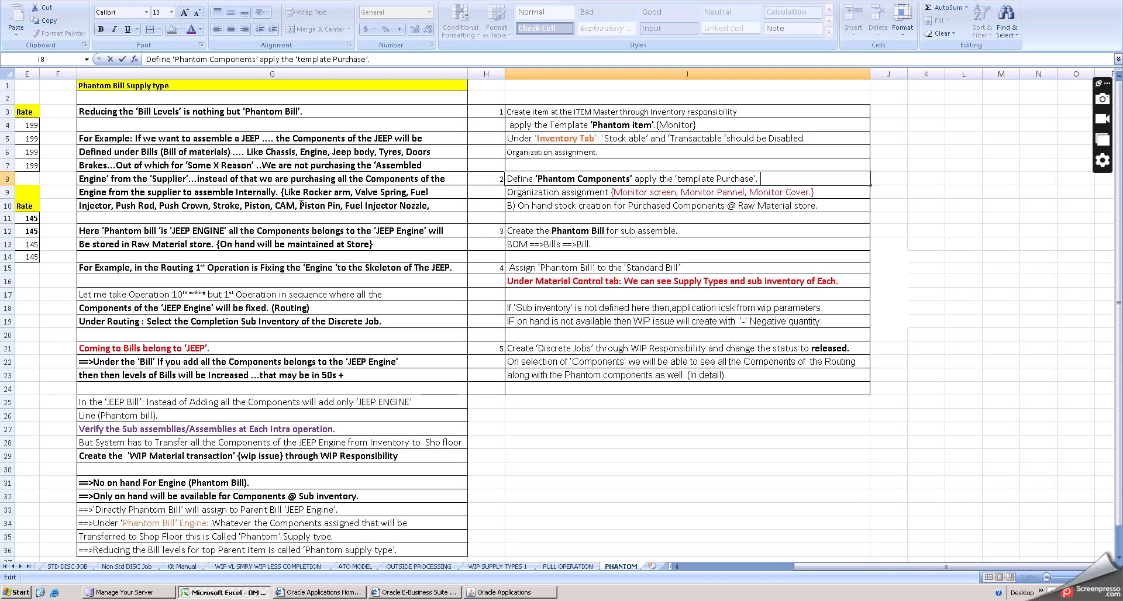
- Rename the phantom bill's component heading as COMPONENTSOF PHANTOM
left_click(751, 564)
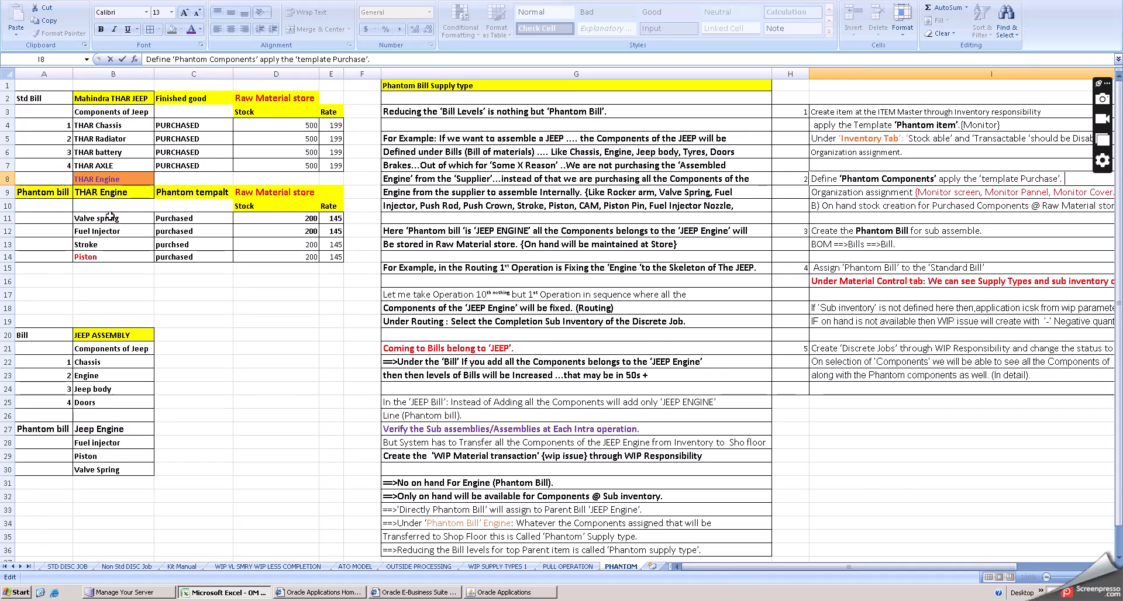
double_click(111, 217)
left_click_drag(122, 218, 63, 218)
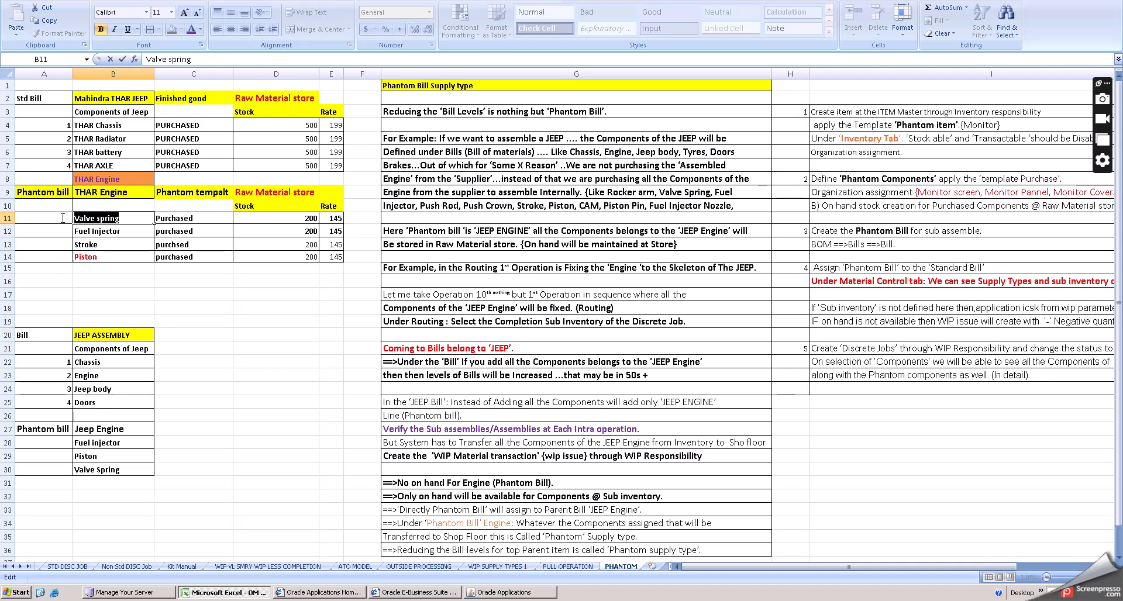
left_click(131, 281)
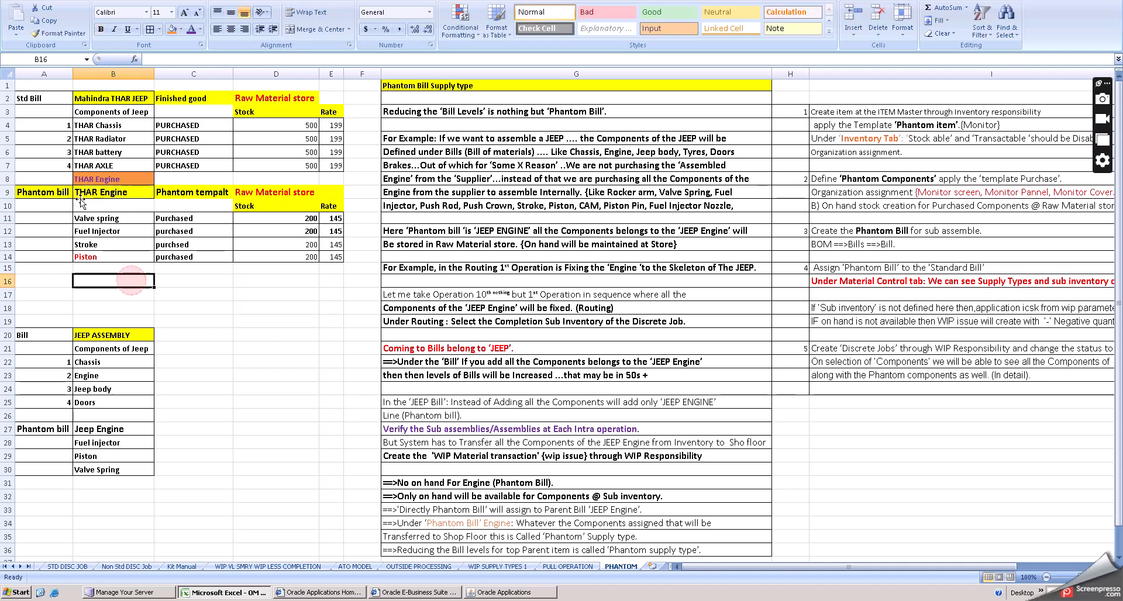
left_click(85, 204)
type("C")
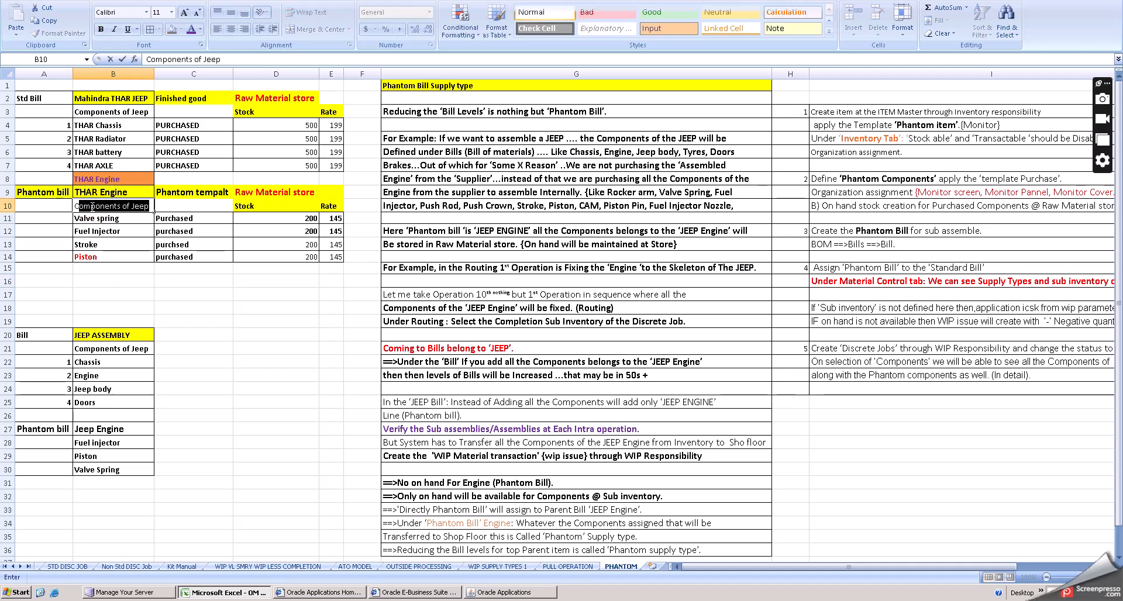
type("OMPONE")
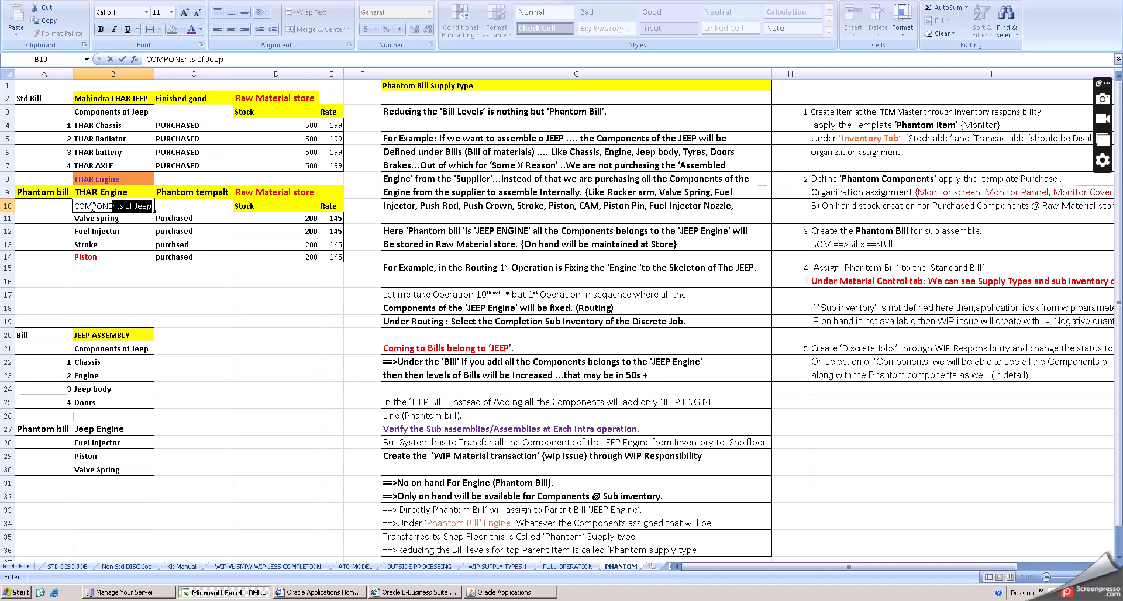
type("NTSOF ")
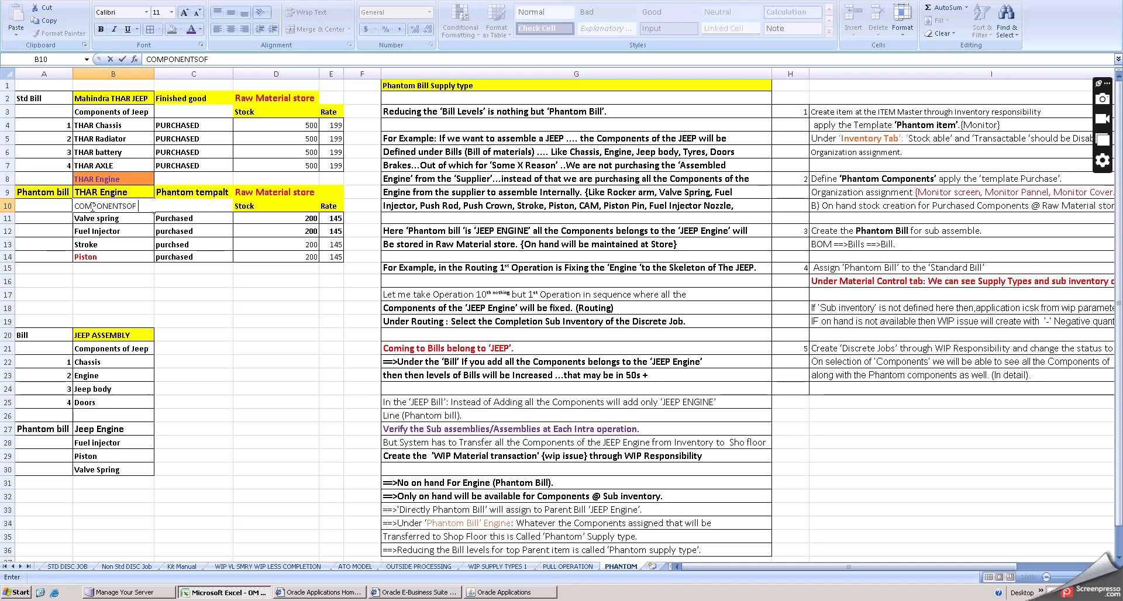
type("PHANTOM")
key("Tab")
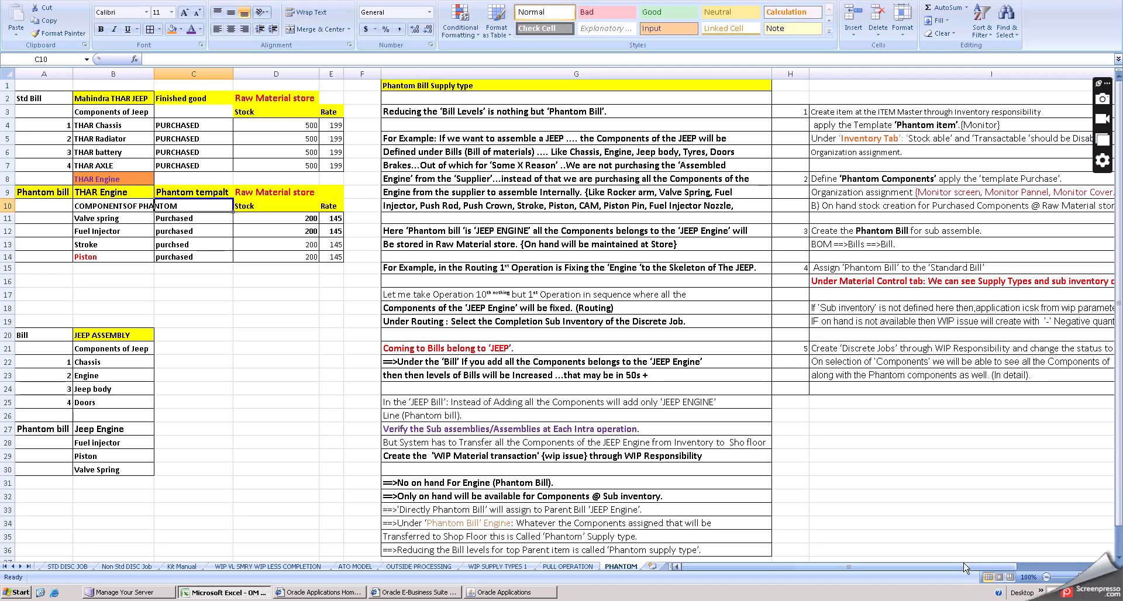
- Review the setup notes on organization assignment, on-hand stock creation and creating the phantom bill
left_click_drag(962, 565, 1002, 560)
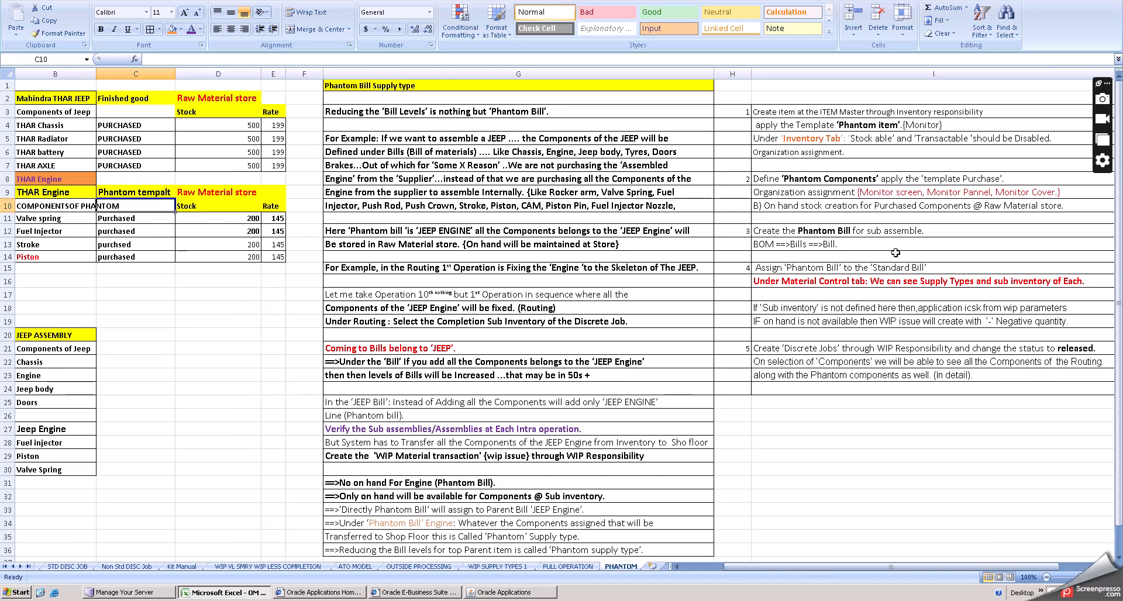
left_click(855, 192)
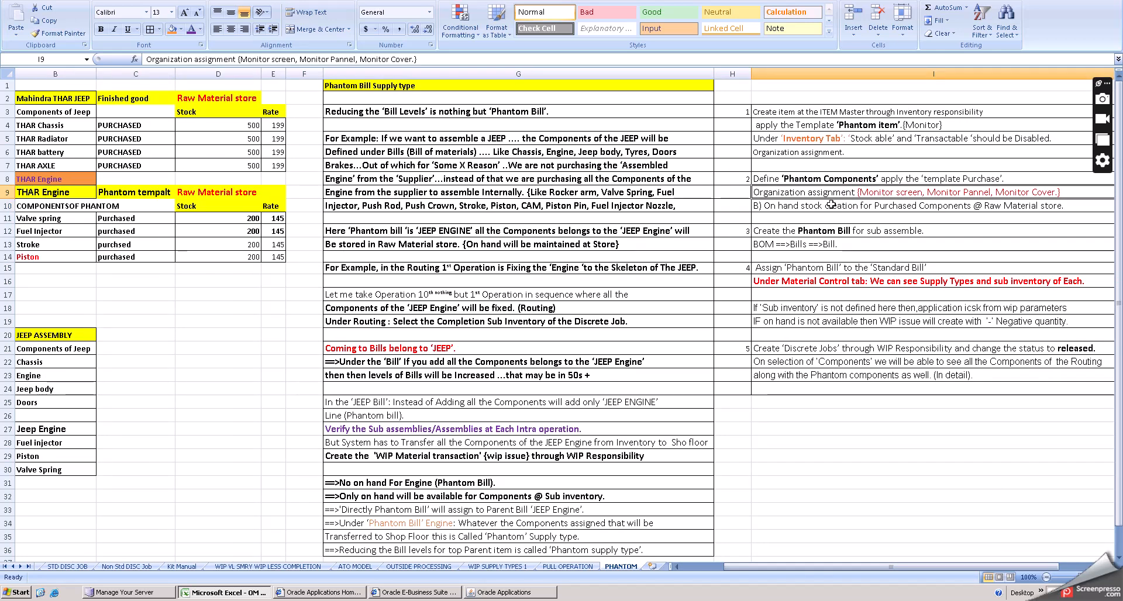
left_click(830, 205)
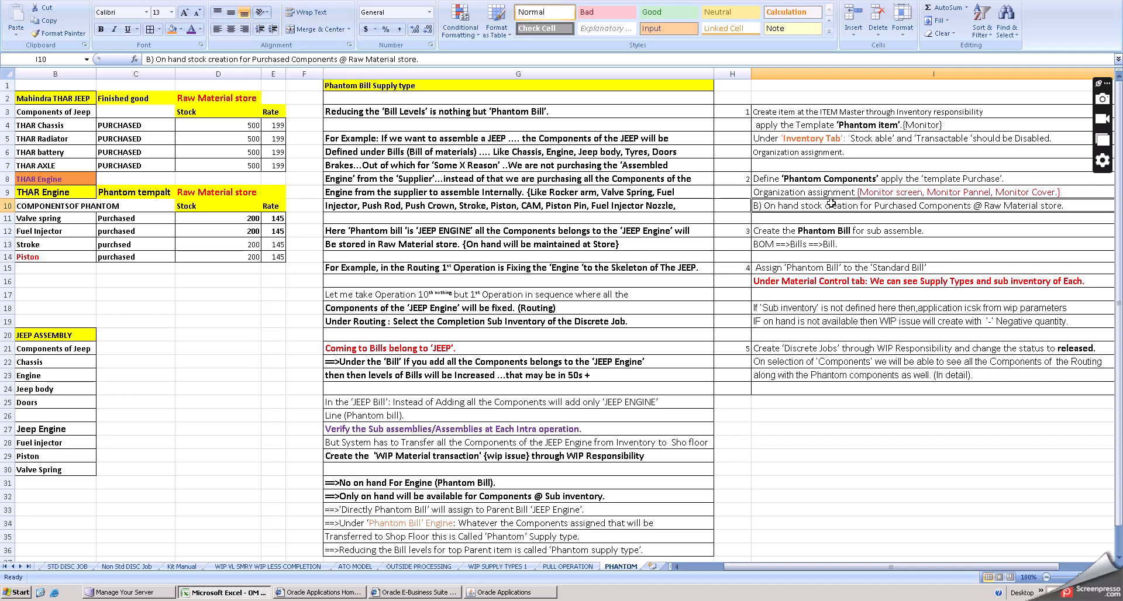
left_click(817, 231)
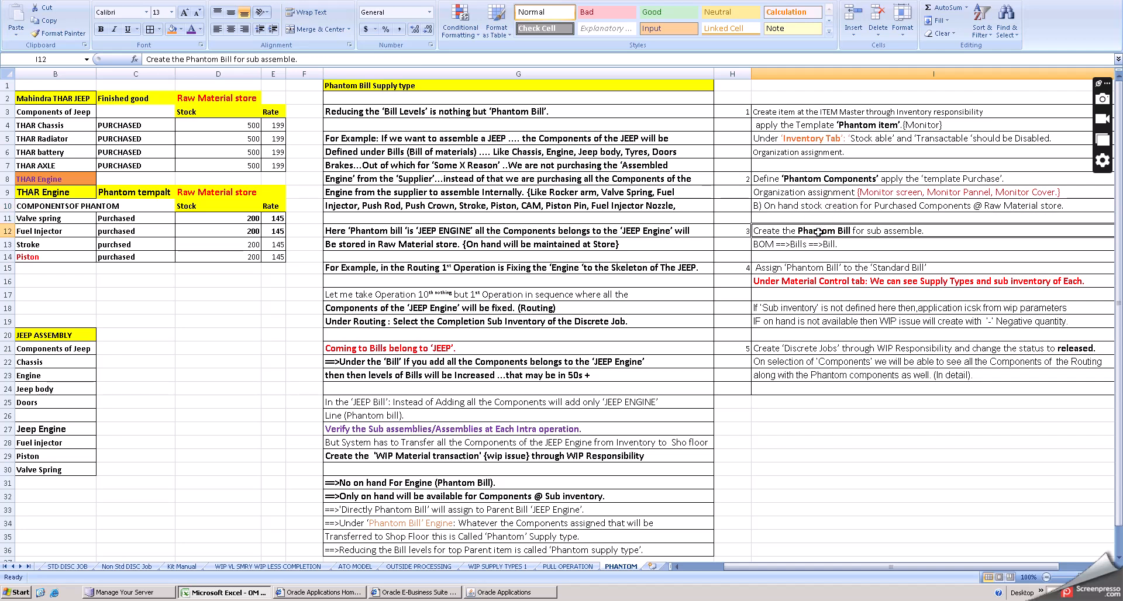
- Review the notes on assigning the phantom bill, supply types and discrete jobs, along with the bill type labels beside each bill
left_click(817, 264)
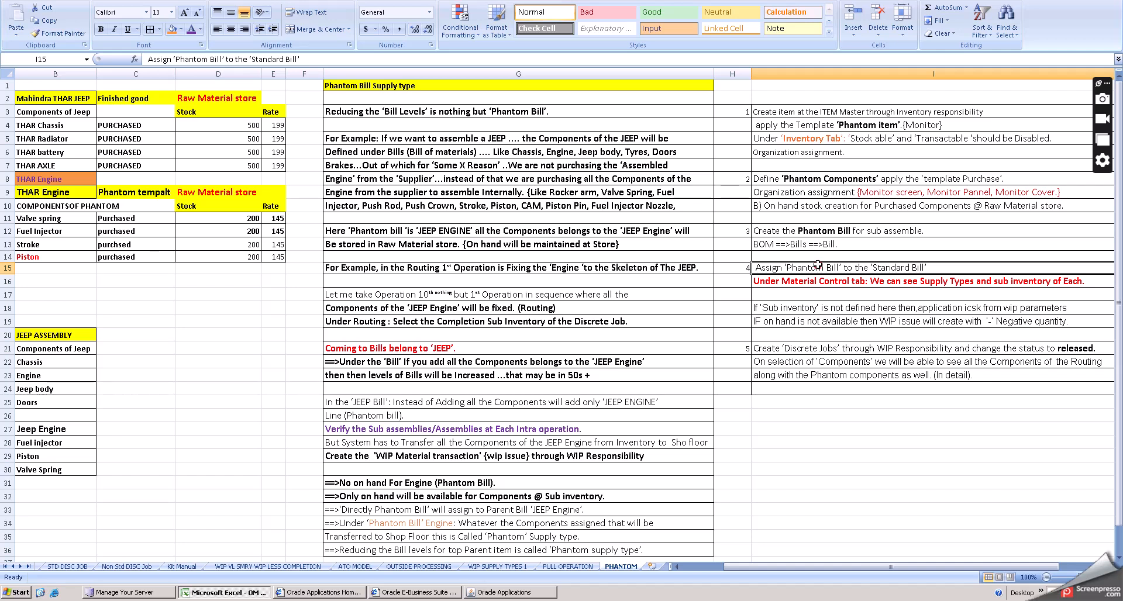
left_click(833, 282)
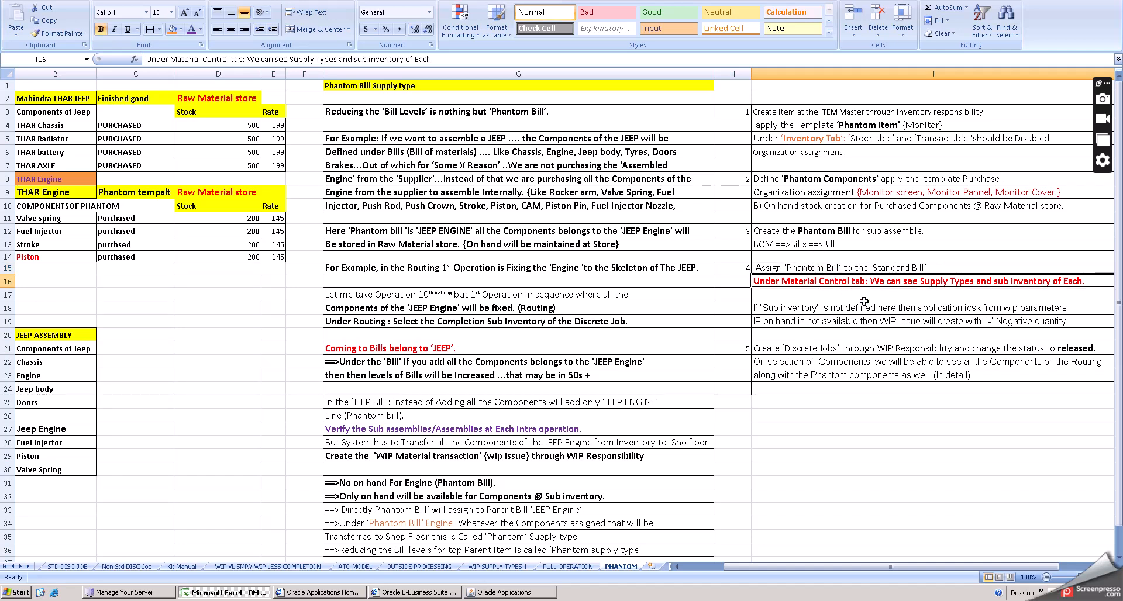
left_click(831, 309)
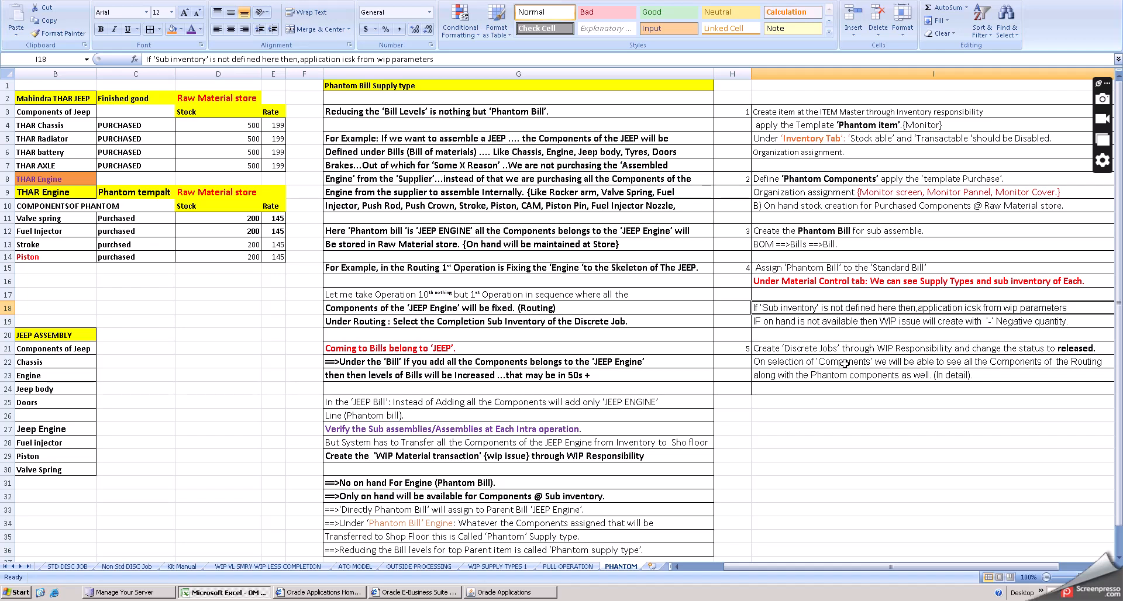
key("Down")
key("Down")
key("Down")
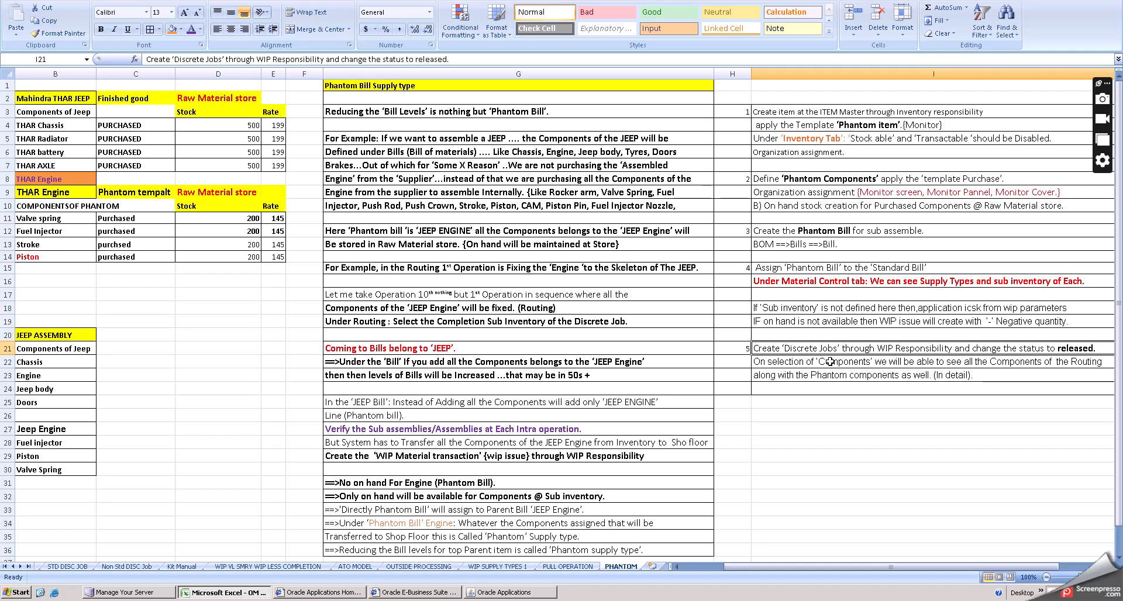
left_click(835, 427)
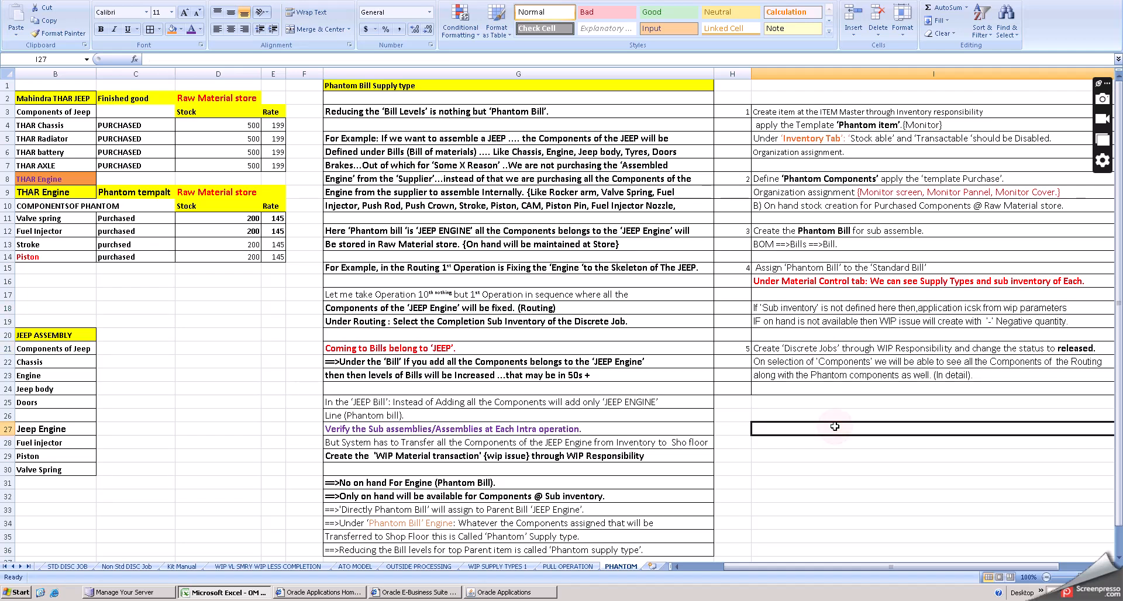
left_click_drag(790, 566, 718, 565)
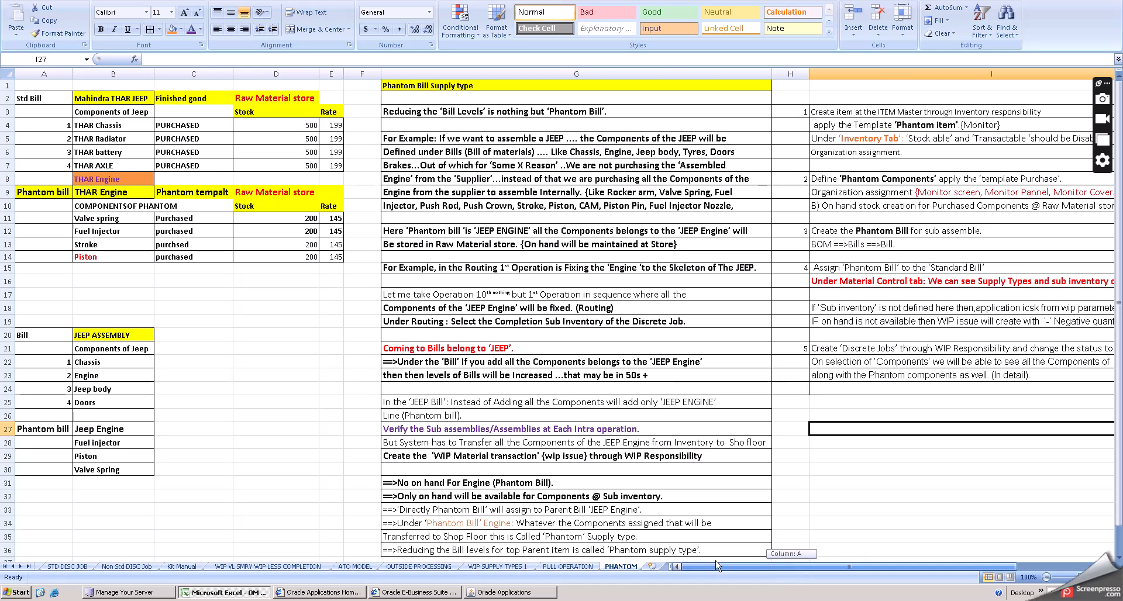
left_click(859, 469)
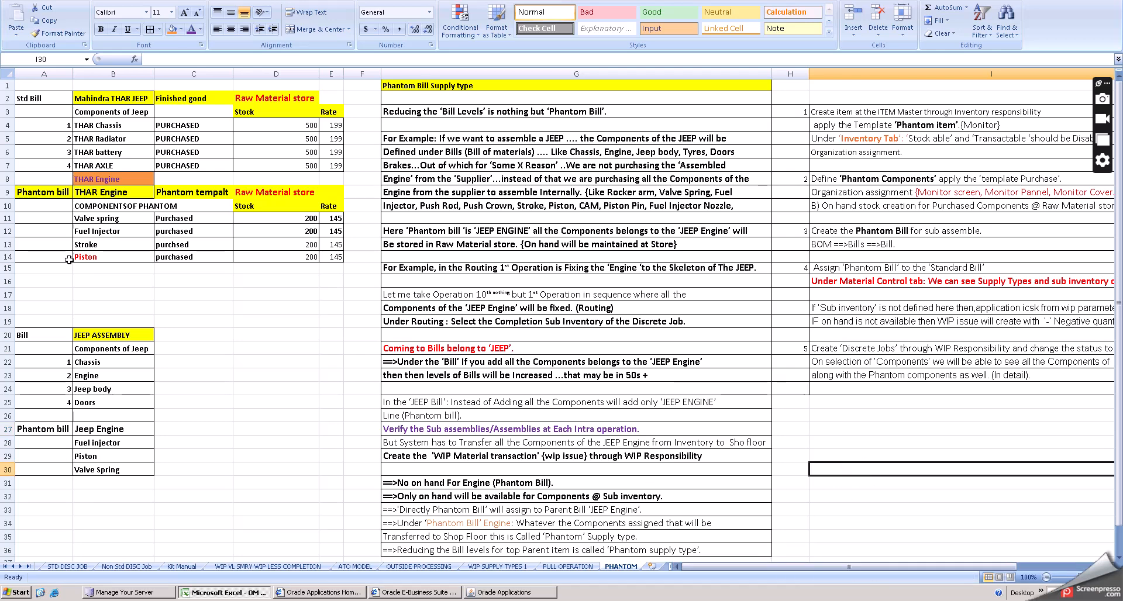
- Switch to Oracle Applications and change the responsibility to Tata Operations,Bills of Material
left_click(487, 590)
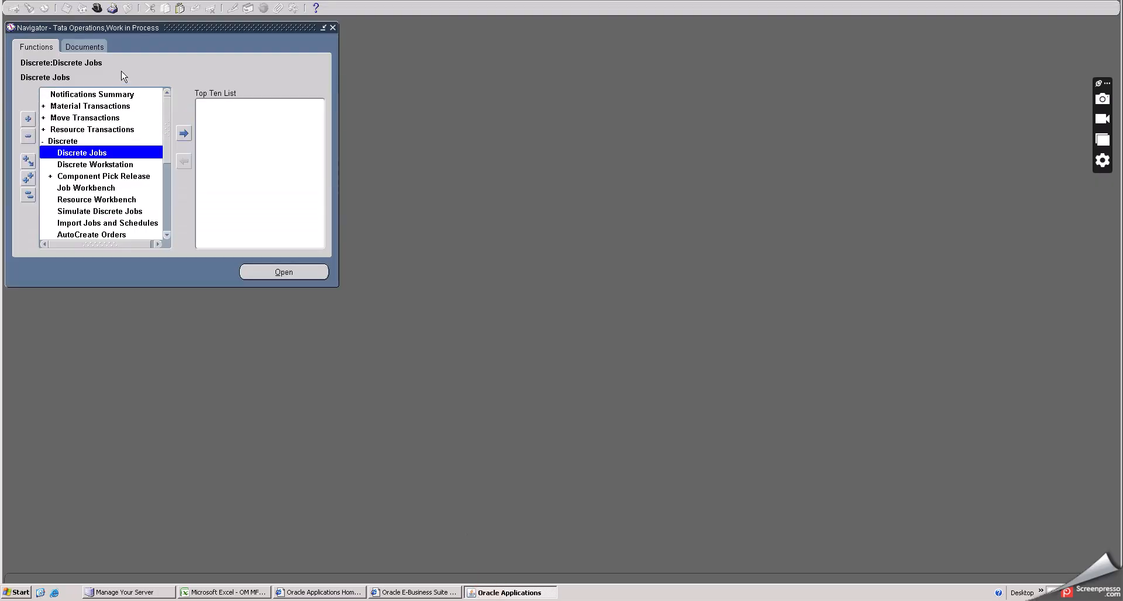
left_click(97, 8)
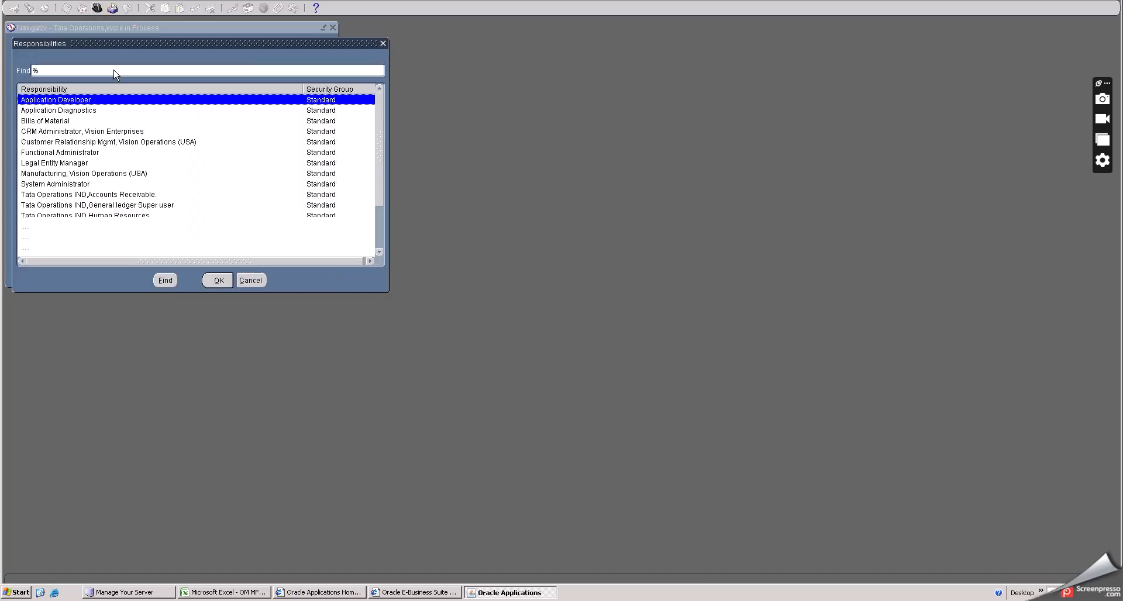
scroll(130, 226, "down", 2)
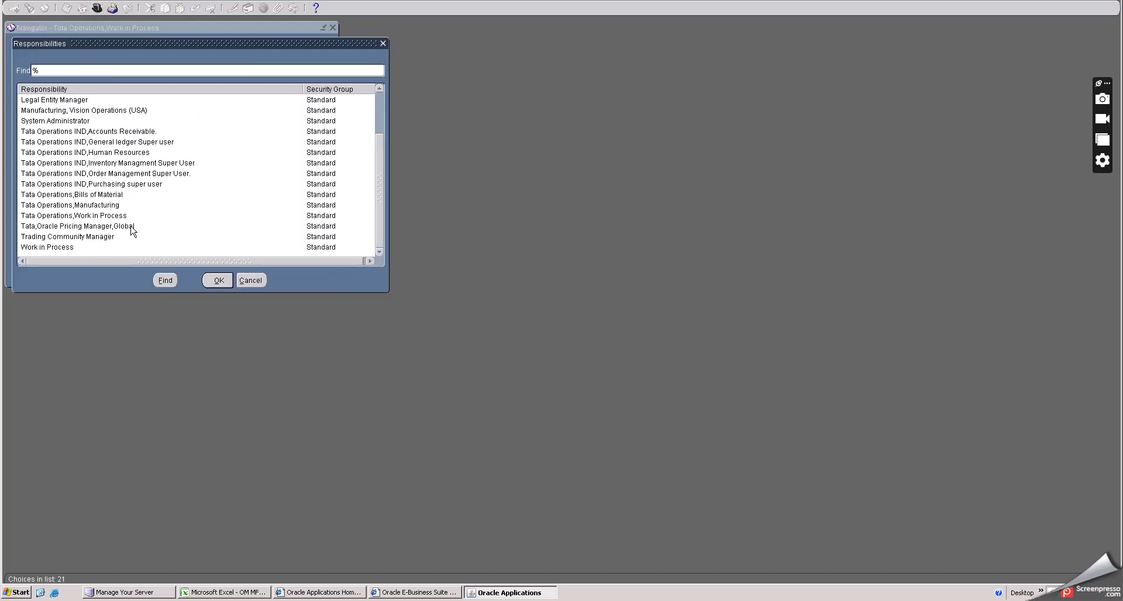
left_click(97, 218)
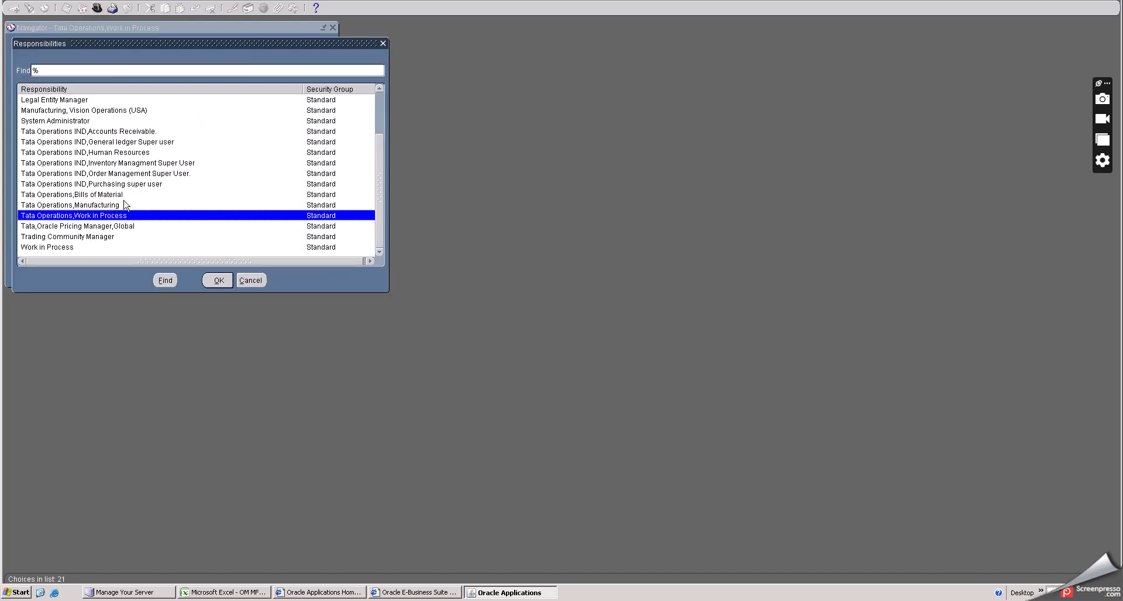
key("Up")
key("Up")
left_click(212, 280)
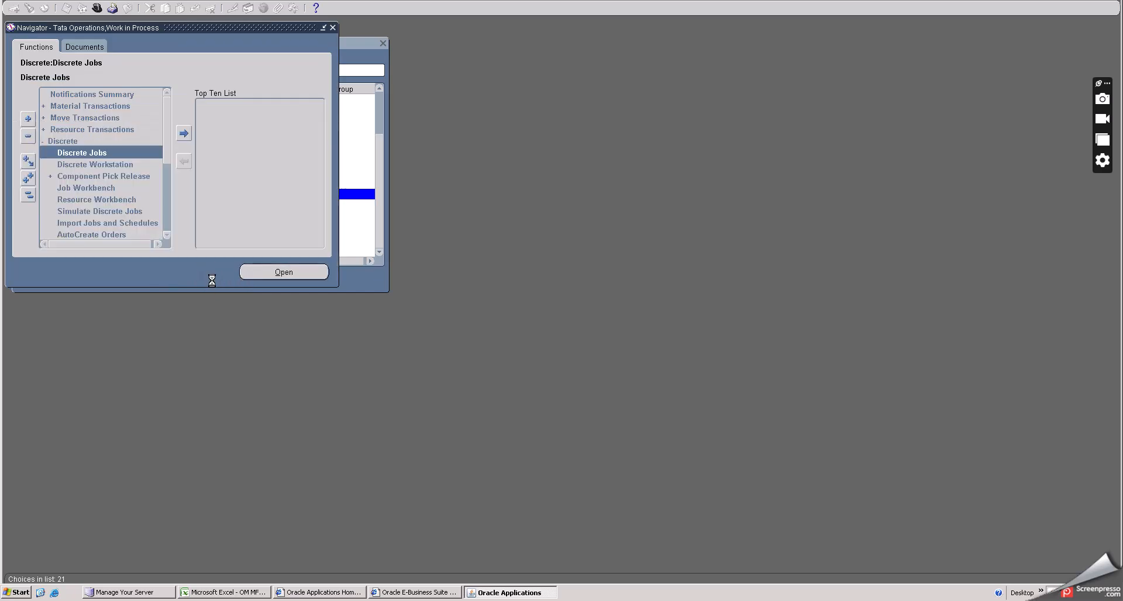
left_click(59, 94)
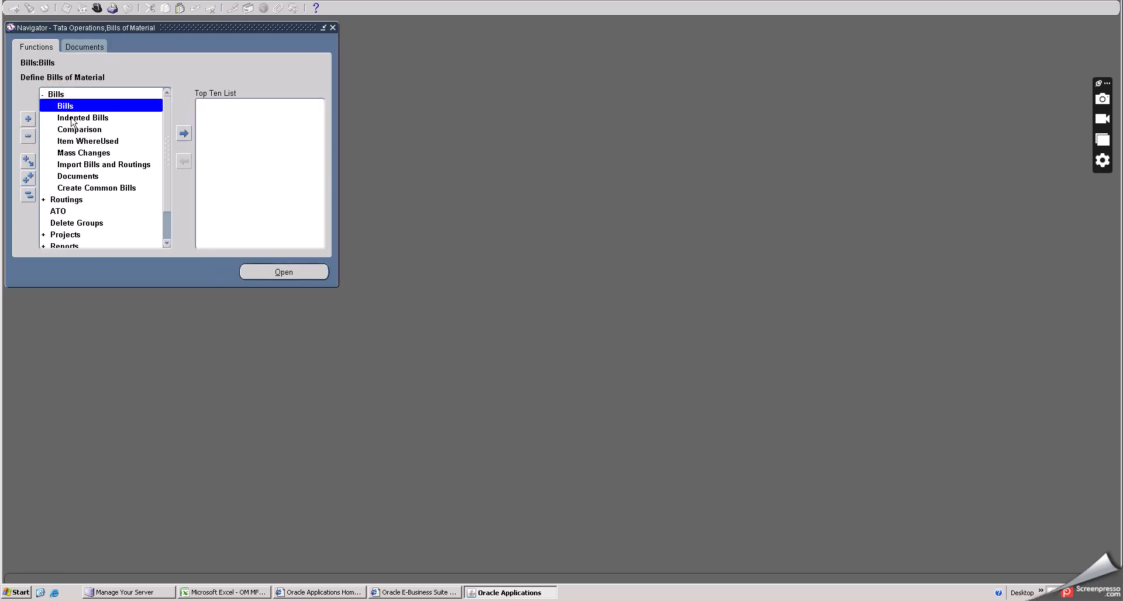
- Reselect the Tata Operations,Bills of Material responsibility
left_click(97, 8)
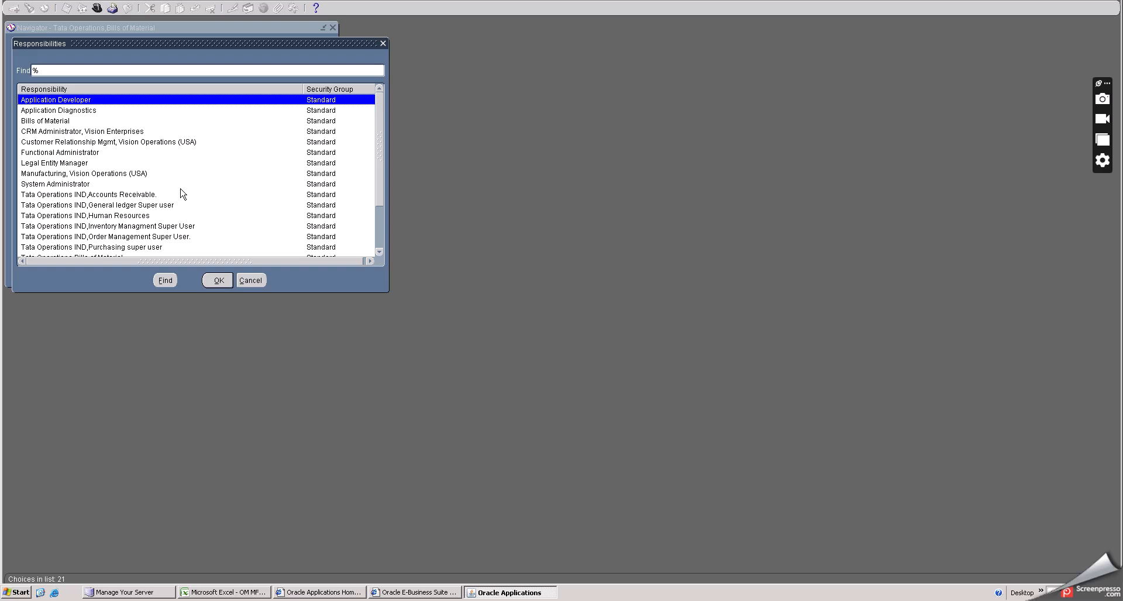
scroll(181, 188, "down", 1)
scroll(180, 189, "down", 1)
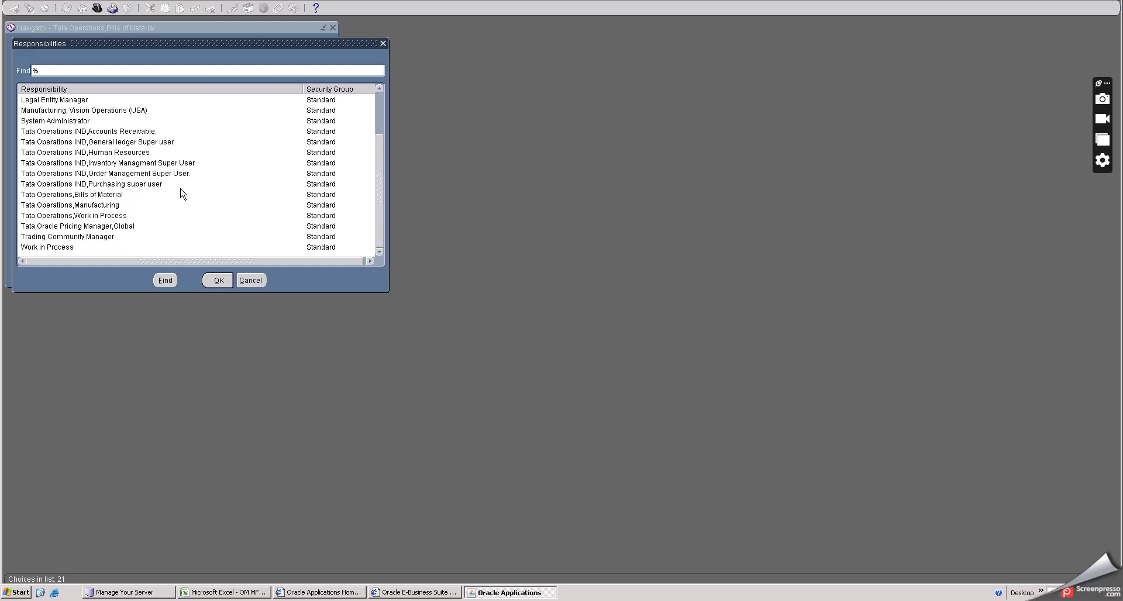
left_click(111, 194)
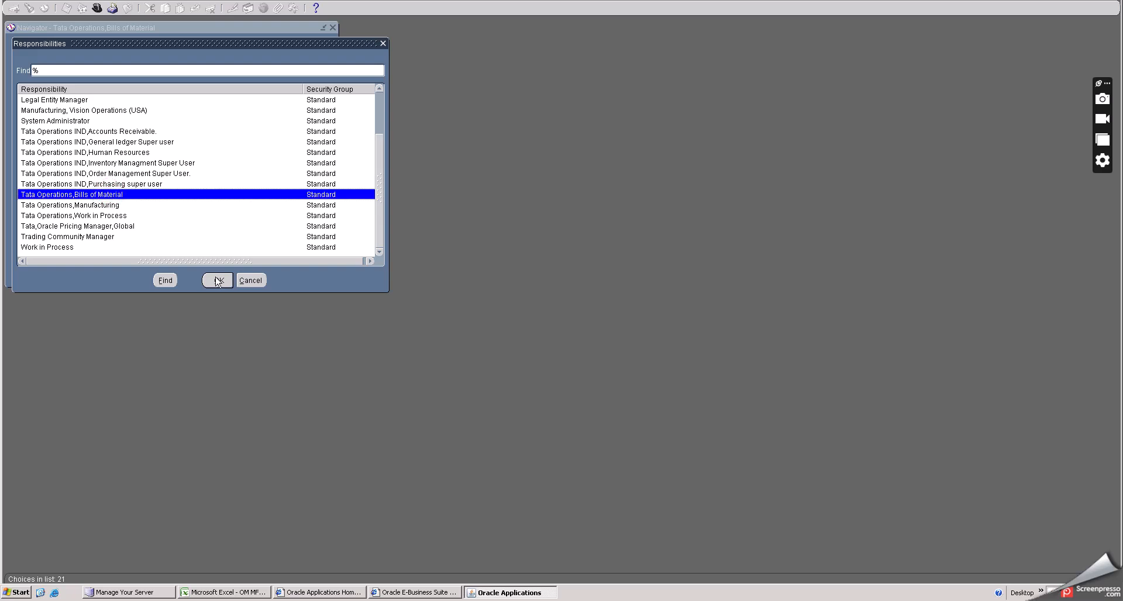
left_click(218, 281)
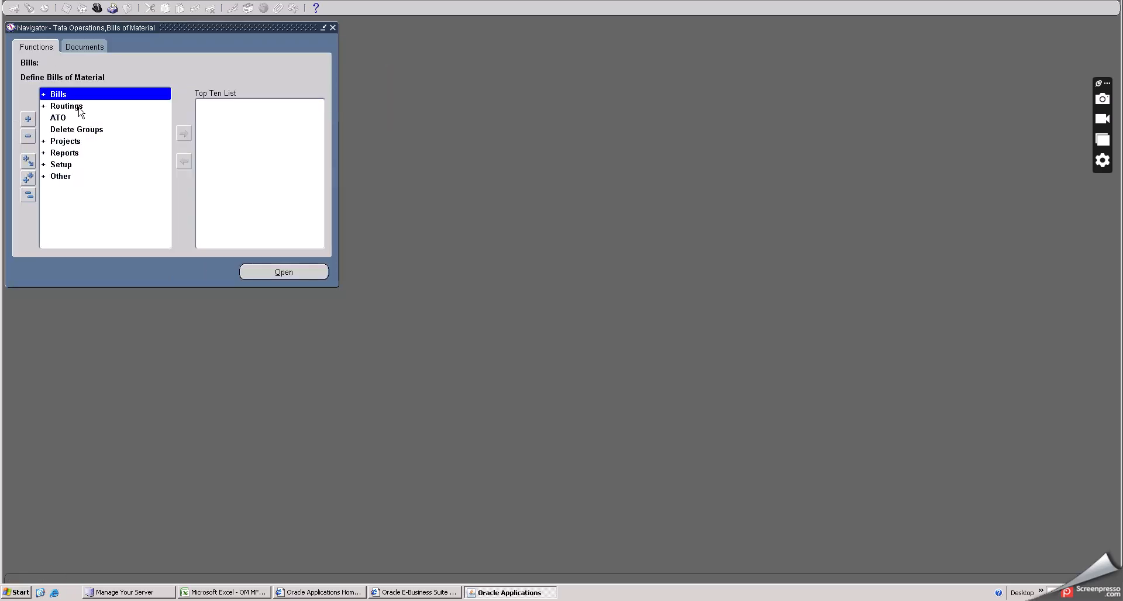
- Open the Bills form for the Tata Hyderabad inventory org (TH)
double_click(62, 95)
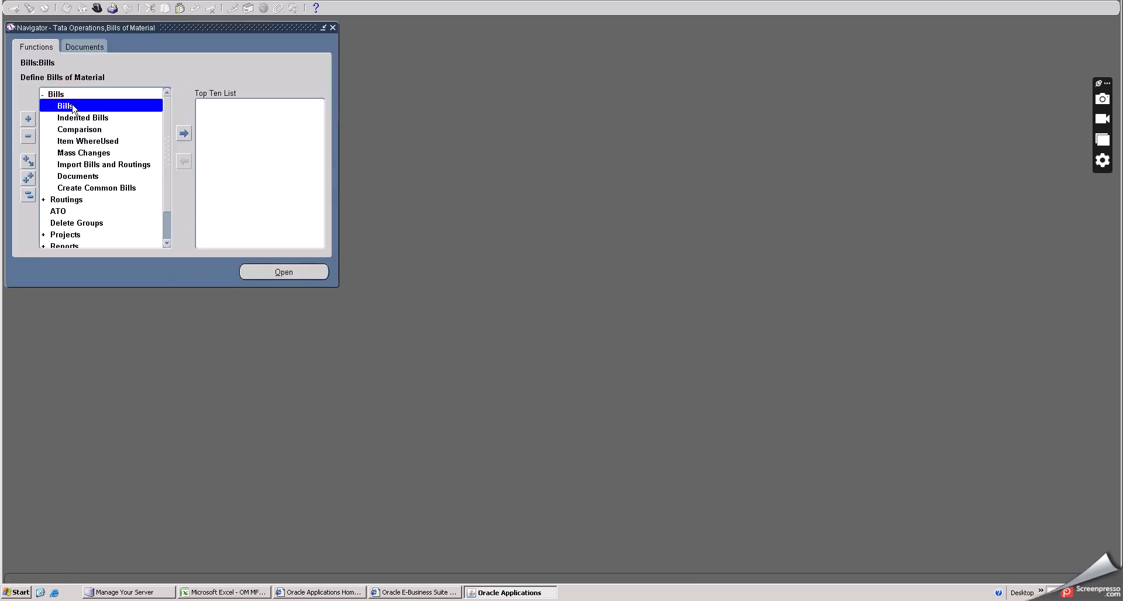
double_click(72, 106)
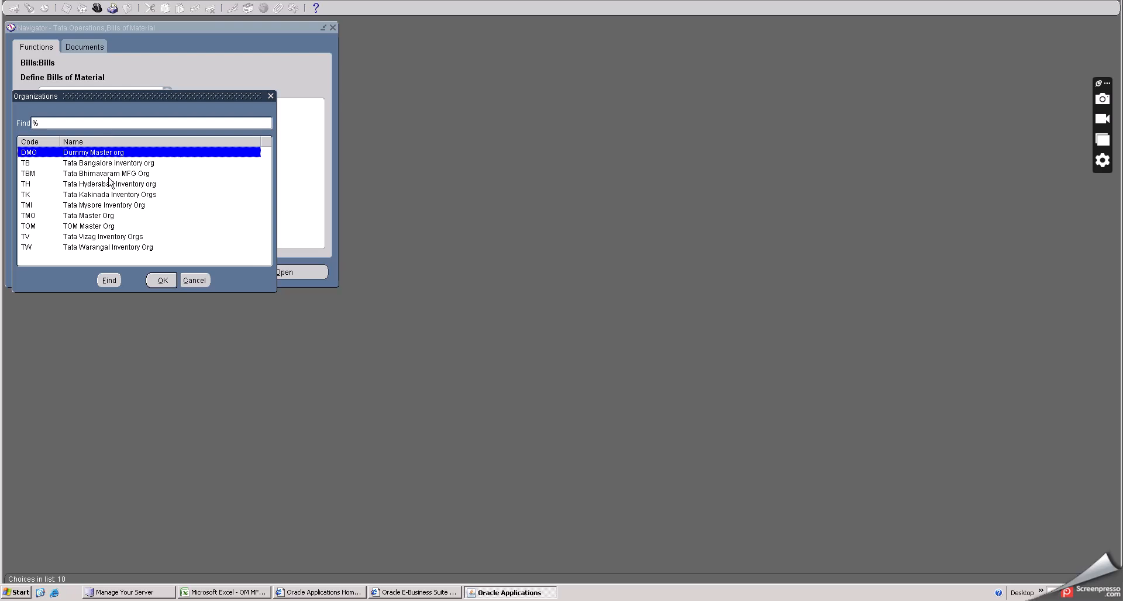
left_click(103, 185)
left_click(161, 280)
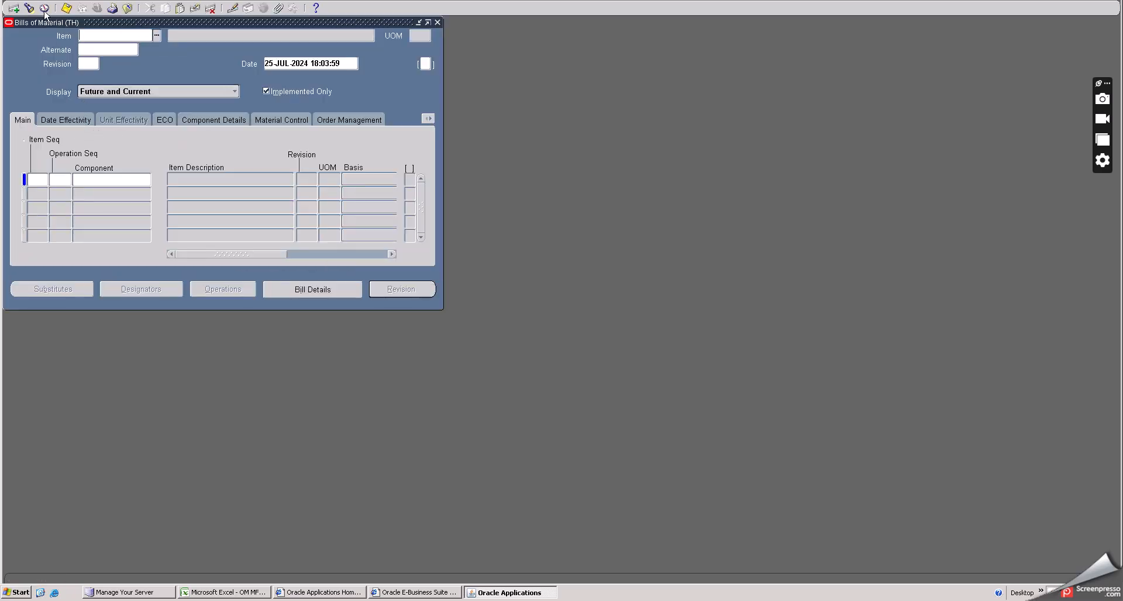
- Query the existing bills in the Bills Summary and close the form
left_click(29, 7)
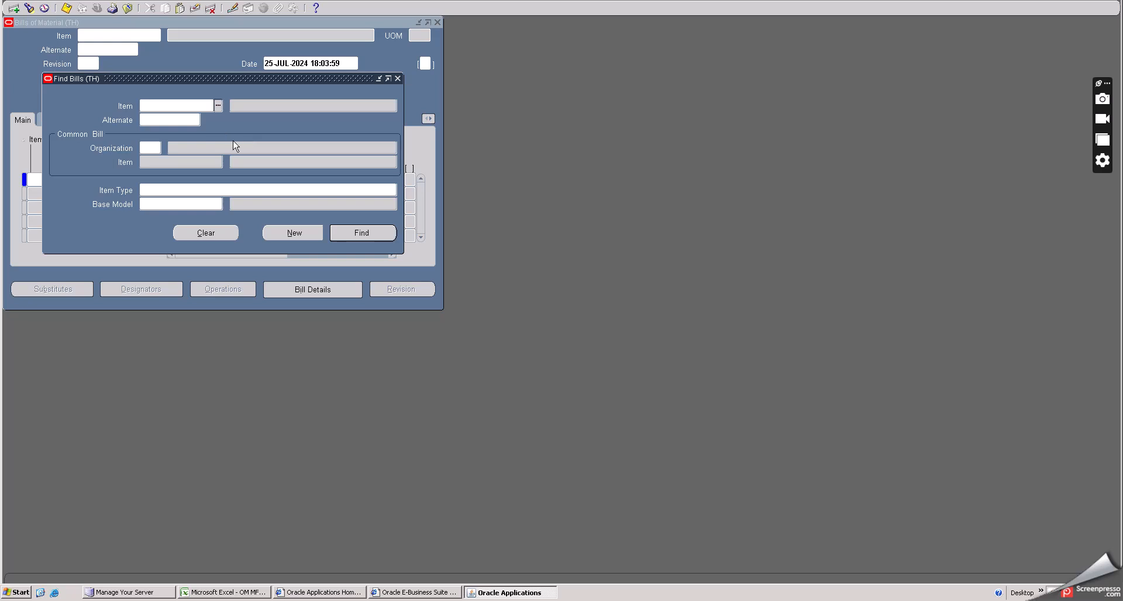
left_click(343, 233)
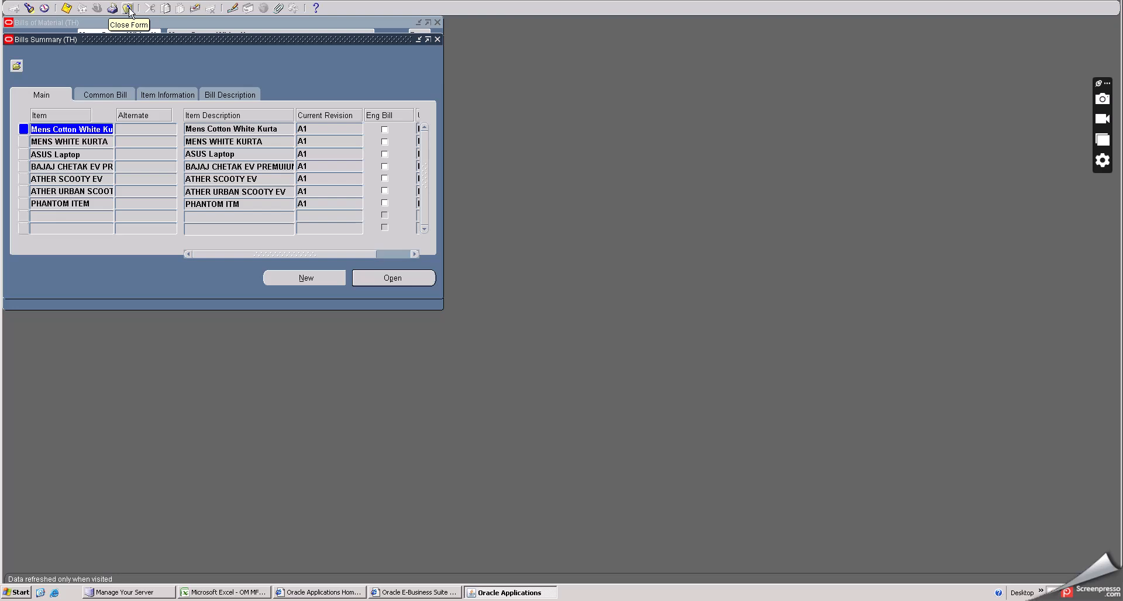
left_click(129, 9)
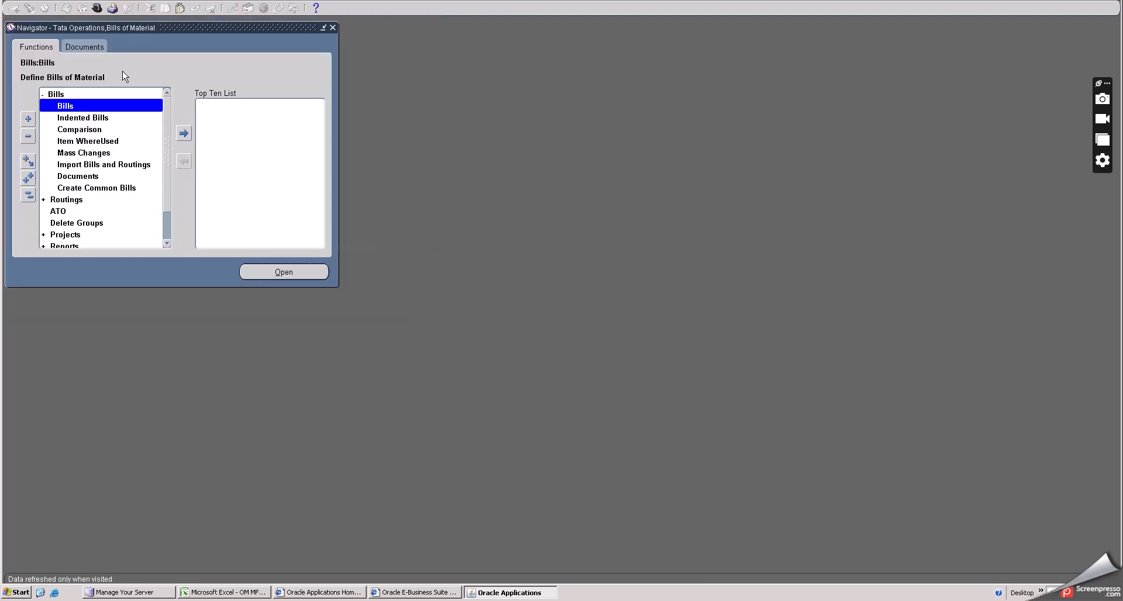
- Reopen the Bills form and choose Mahindra THAR JEEP as the assembly item
left_click(82, 107)
double_click(83, 107)
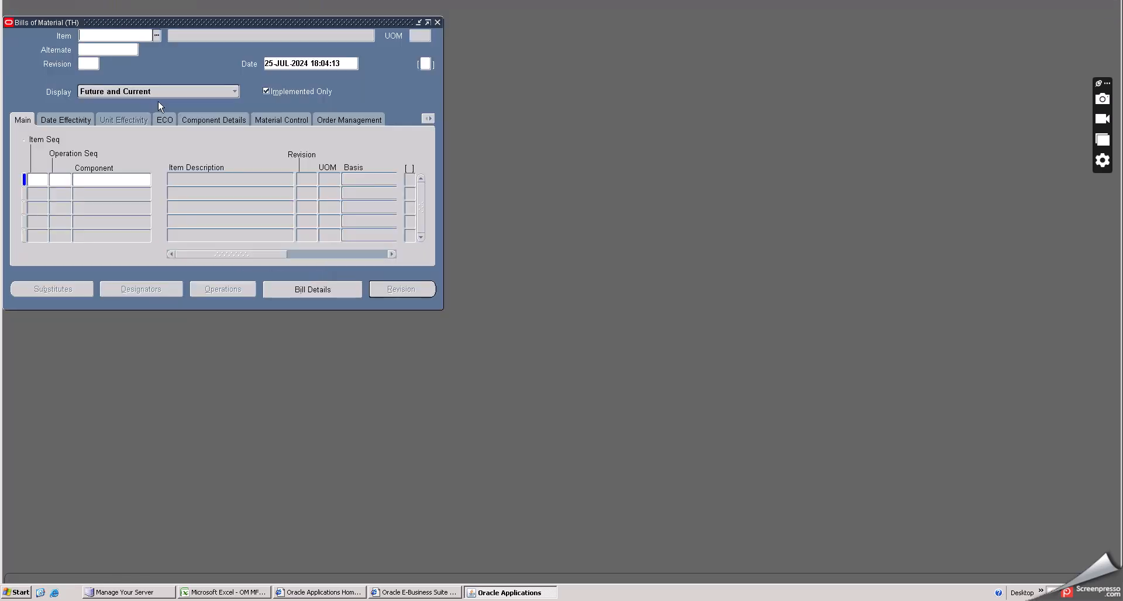
left_click(157, 36)
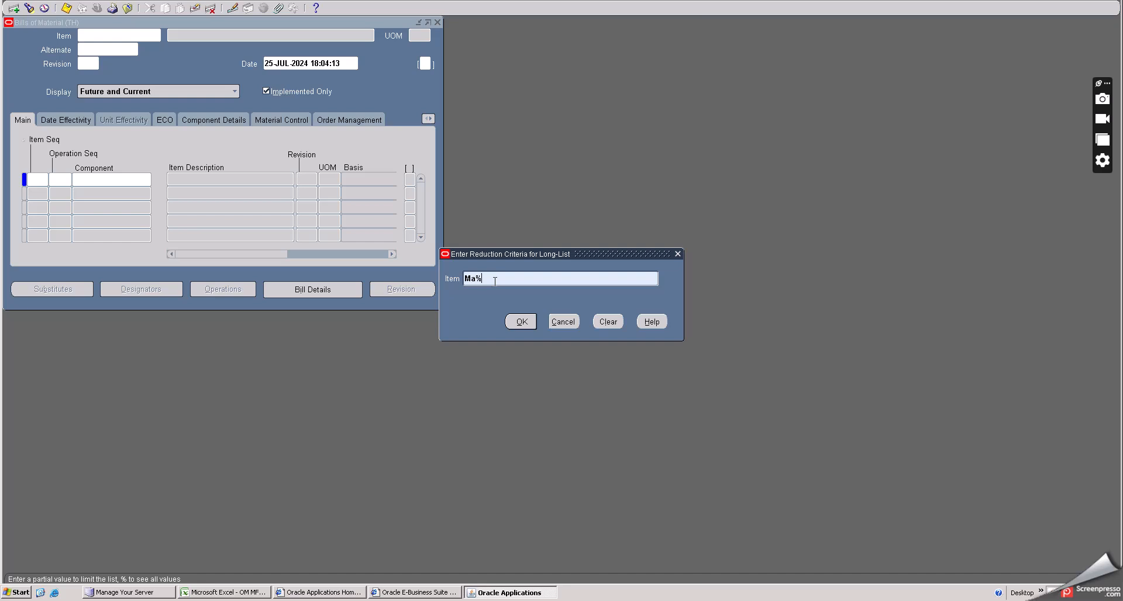
left_click(519, 322)
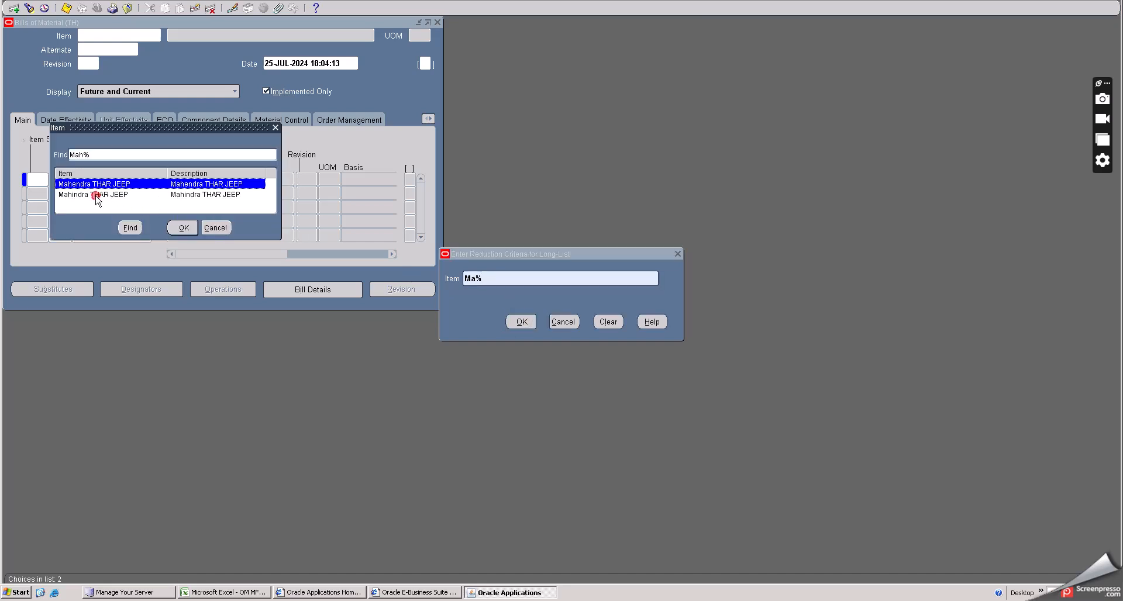
left_click(97, 195)
left_click(183, 228)
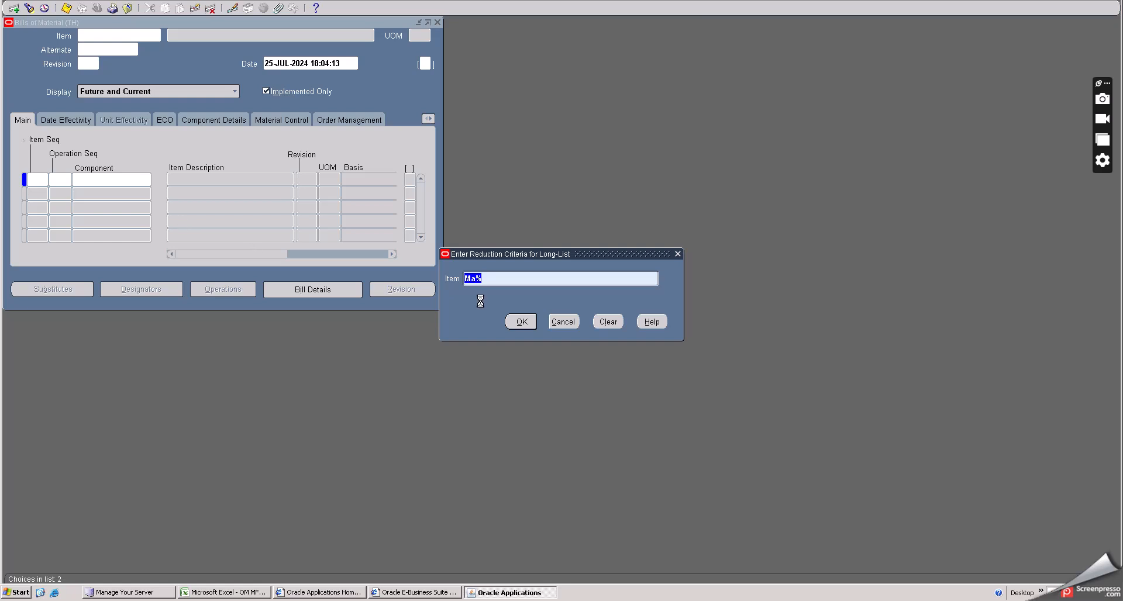
left_click(522, 322)
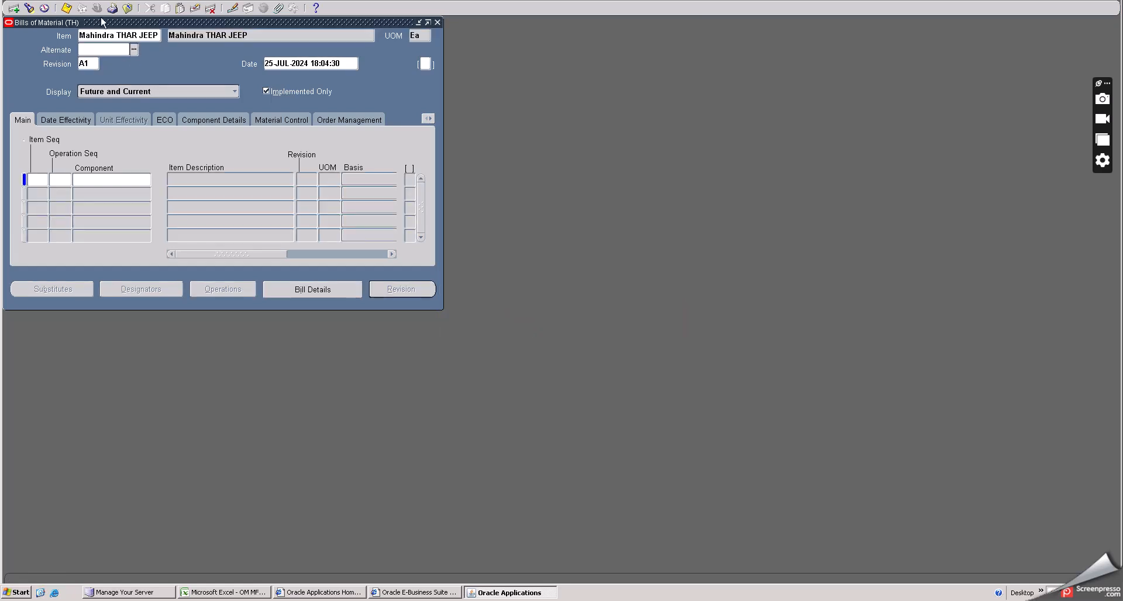
- Start the first component line and open the component item list with the % criteria
left_click_drag(101, 27, 231, 58)
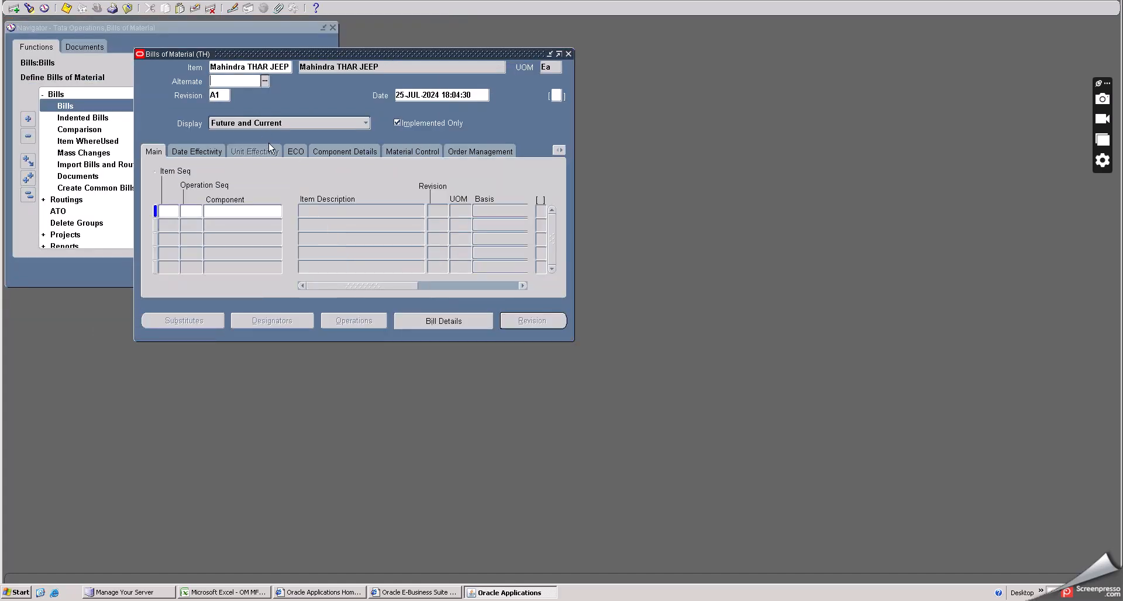
left_click(173, 211)
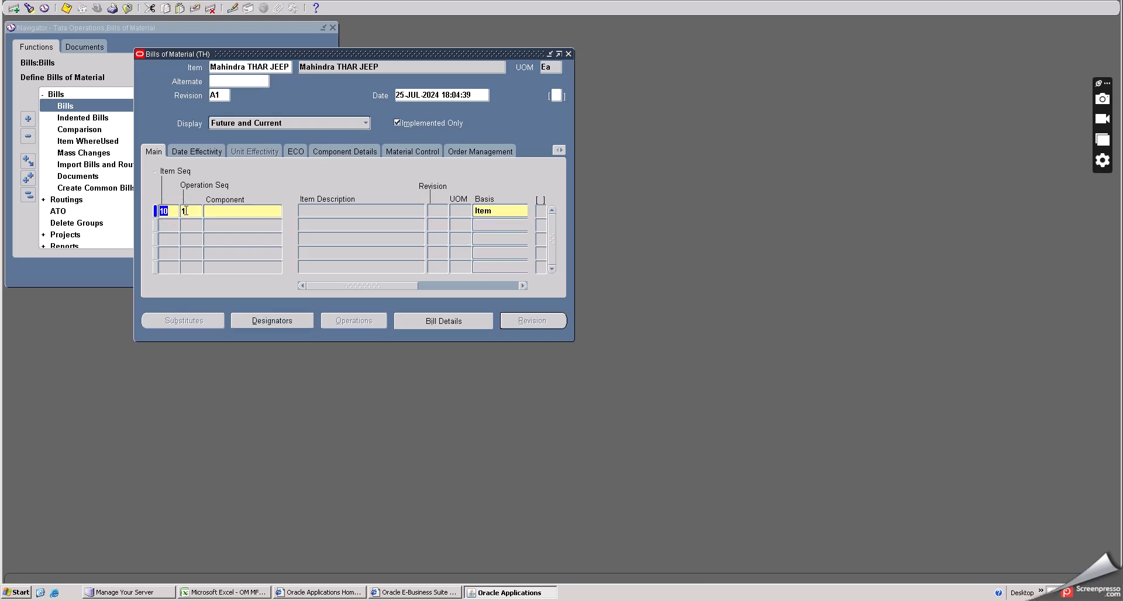
left_click(215, 213)
left_click(191, 213)
left_click(257, 210)
left_click(276, 210)
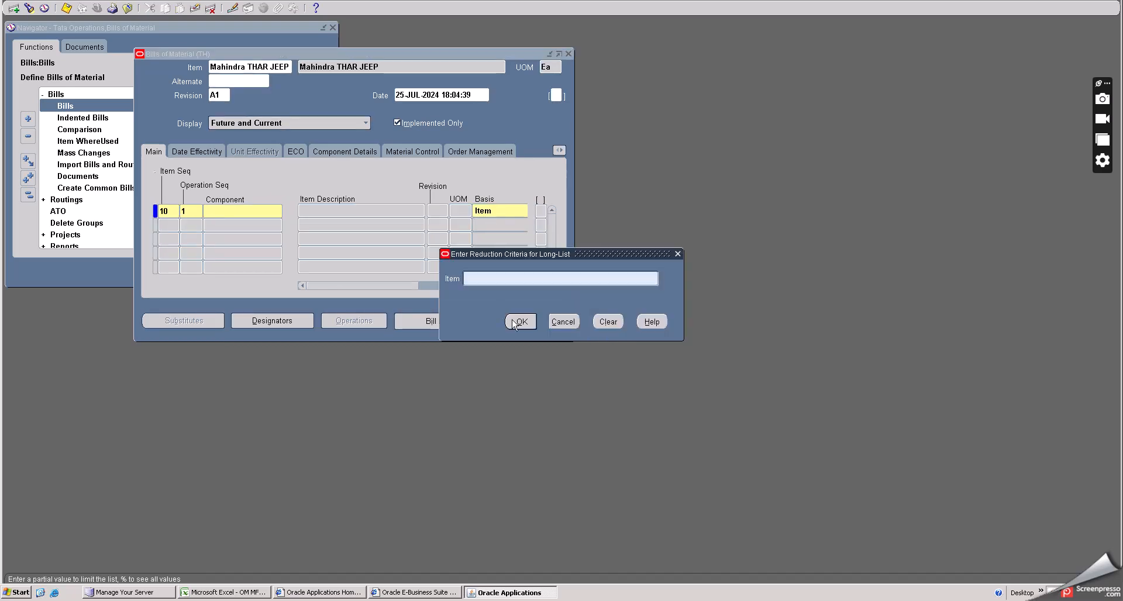
type("%")
left_click(520, 322)
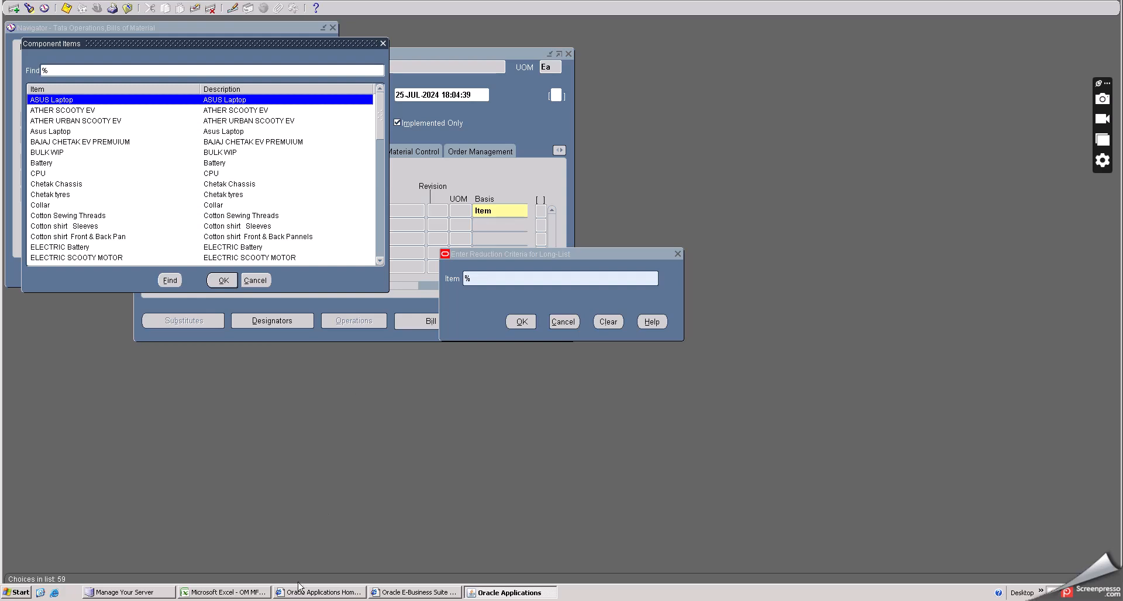
- Check the first standard bill component name, THAR Chassis, in the spreadsheet before returning to the component list
left_click(244, 593)
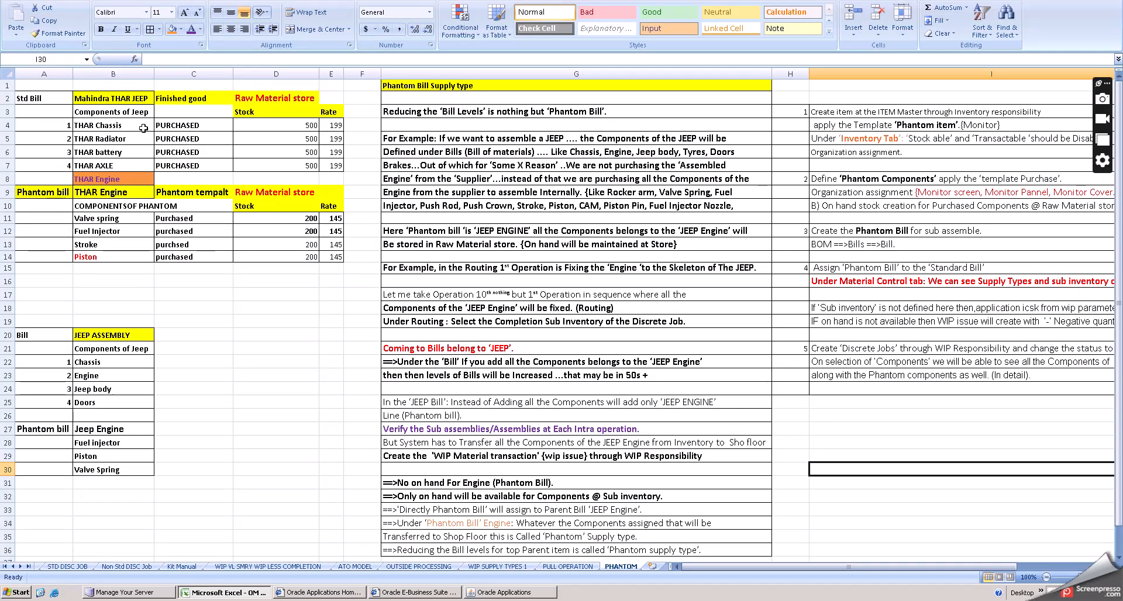
double_click(134, 125)
left_click_drag(121, 125, 71, 119)
key("ctrl+c")
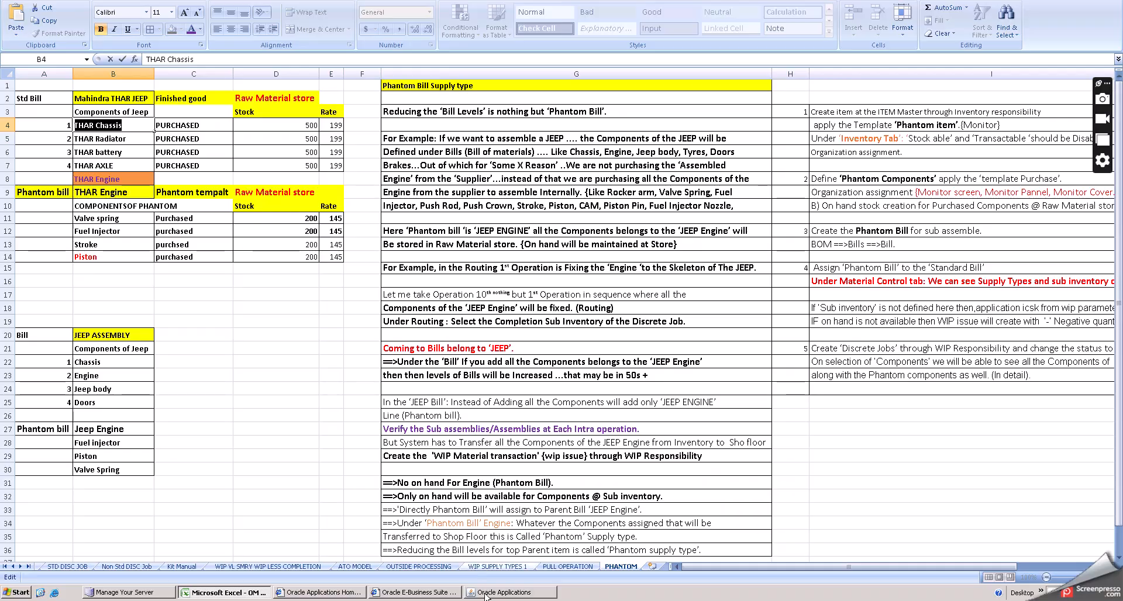
key("alt+Tab")
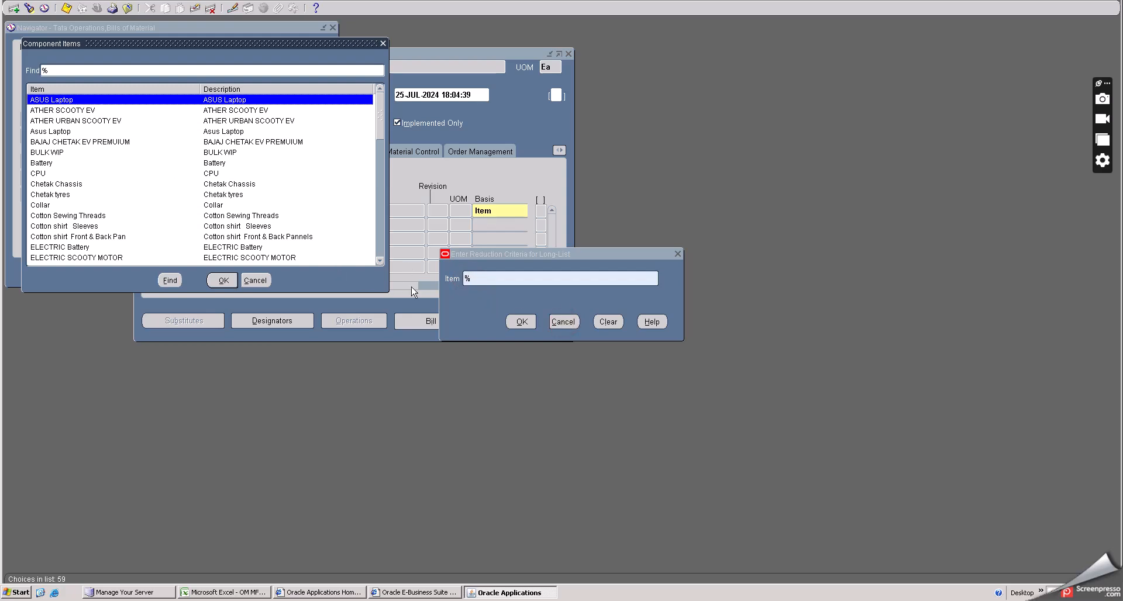
- Close the component list and enter THAR Chassis as the component of the first bill line
left_click(563, 322)
left_click(252, 281)
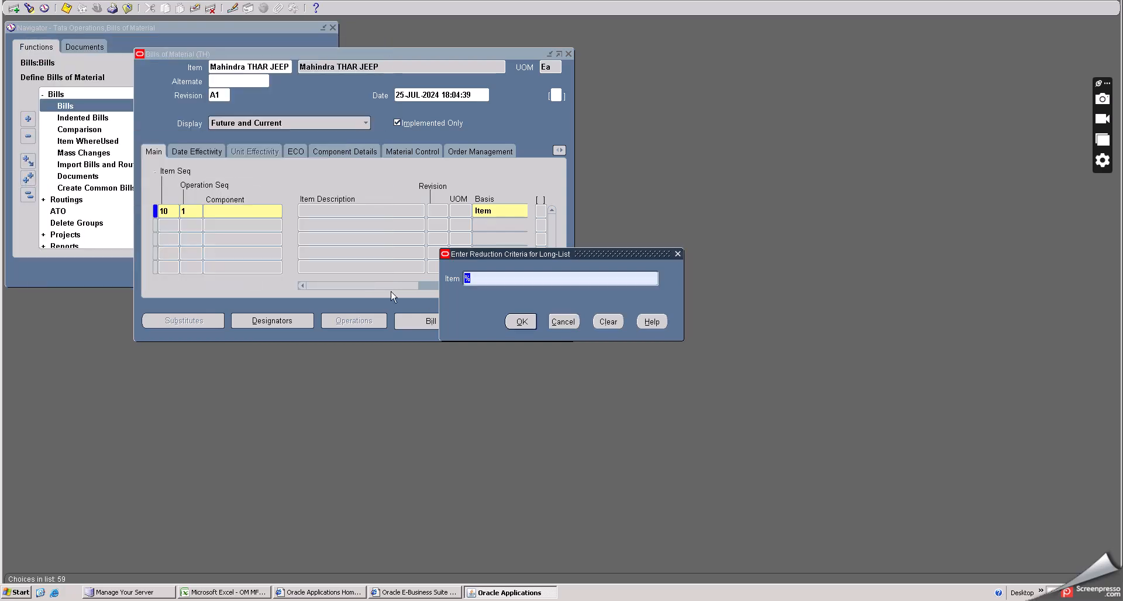
left_click(466, 278)
key("ctrl+v")
left_click(523, 322)
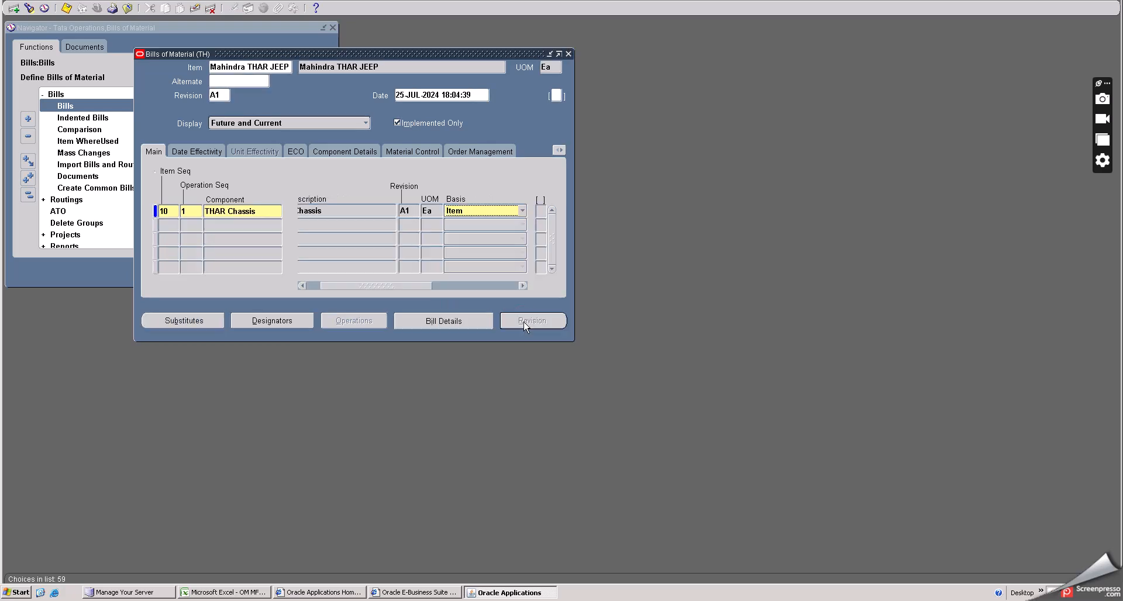
- Add a second component line, search components with THAR%, and choose THAR AXLE
left_click(173, 223)
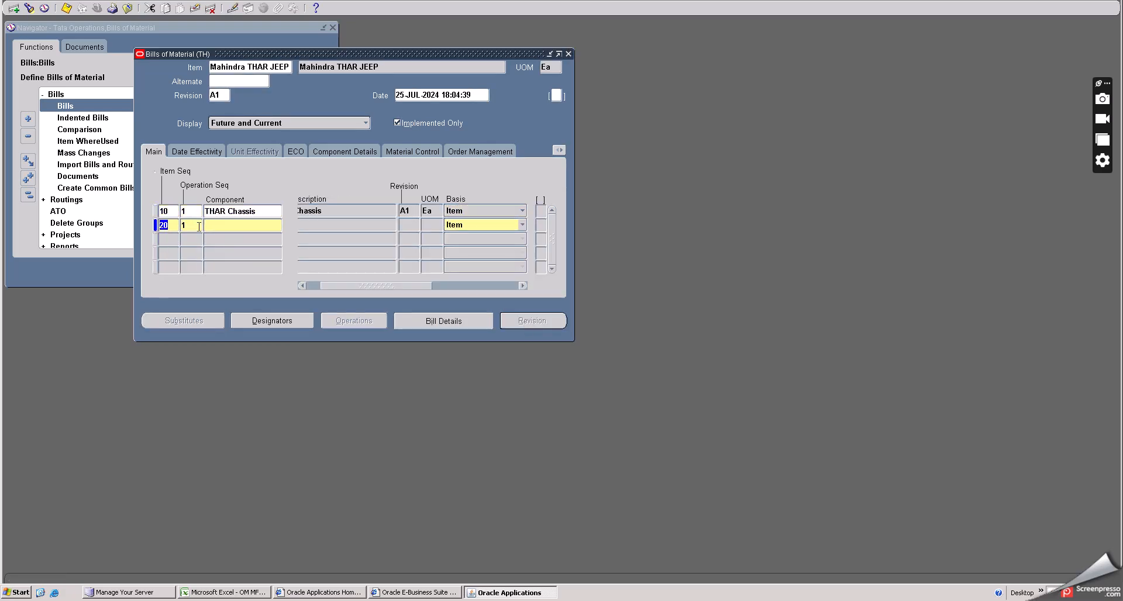
left_click(214, 226)
left_click(278, 224)
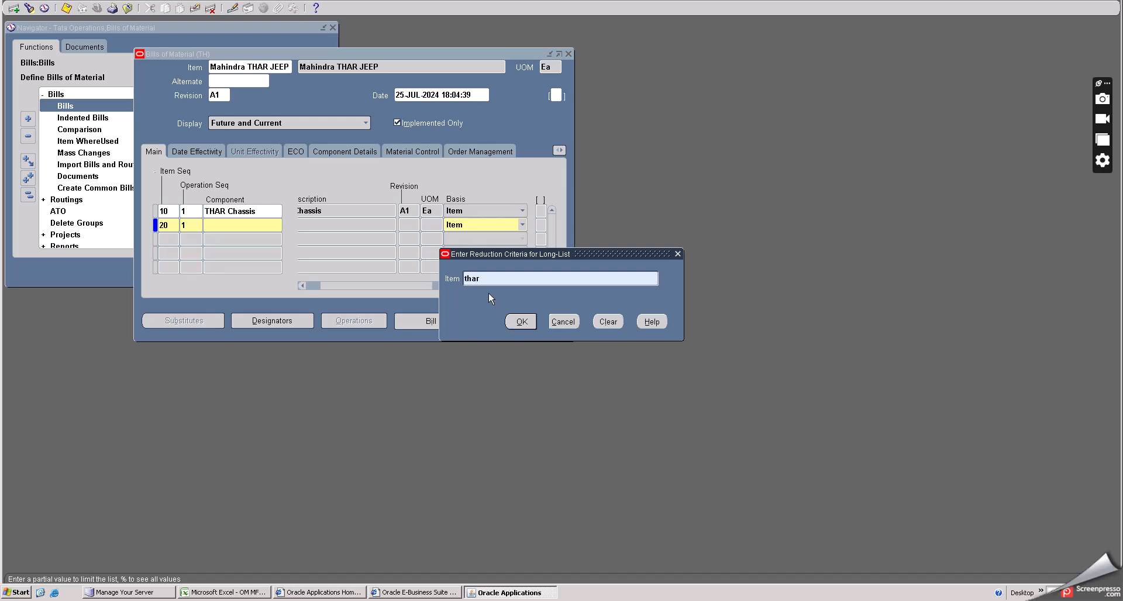
type("THAR%")
left_click(518, 321)
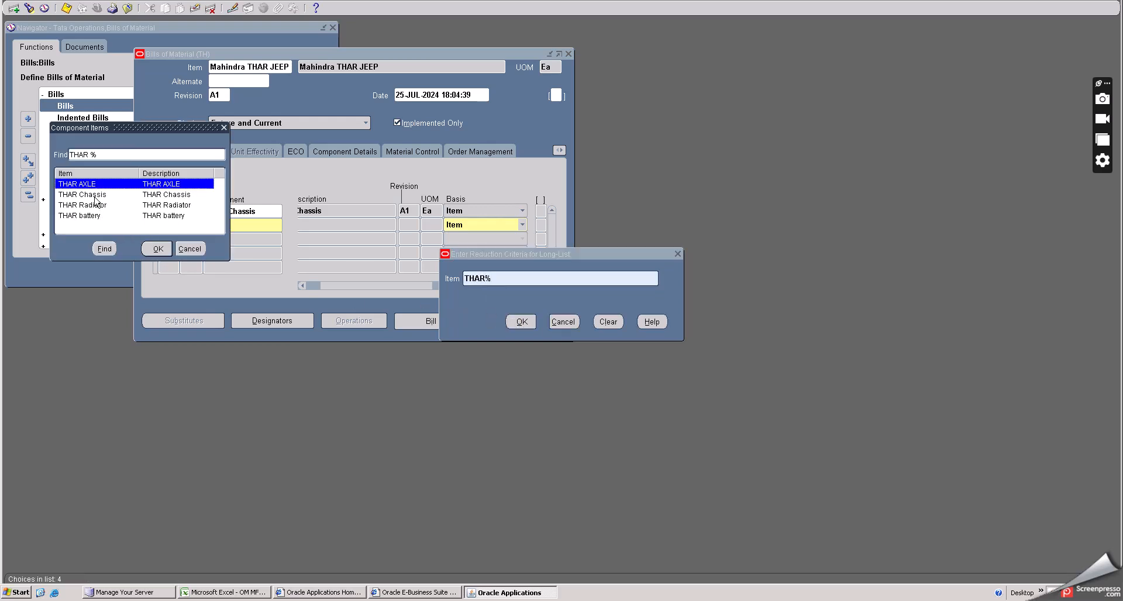
left_click(157, 248)
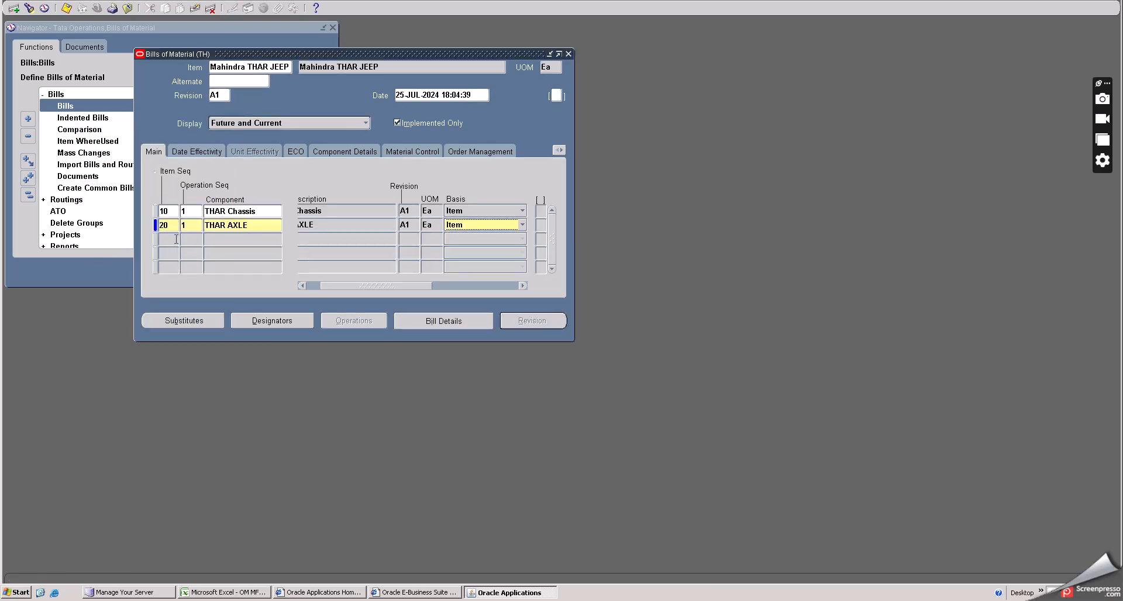
- Add a third component line, search with THAR %, and choose THAR battery
left_click(174, 239)
left_click(226, 238)
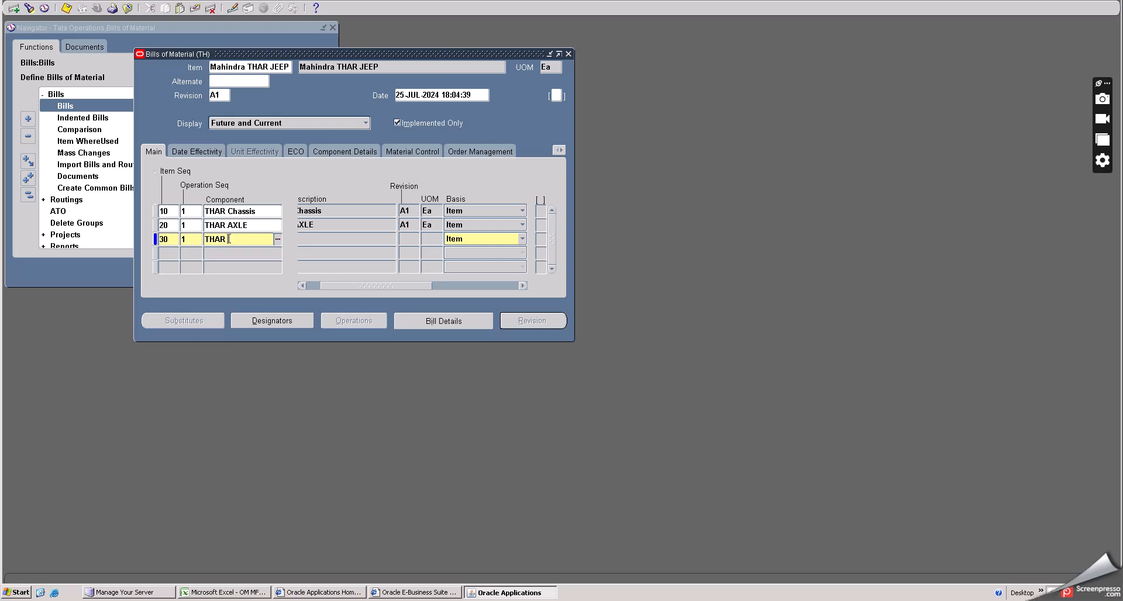
key("Tab")
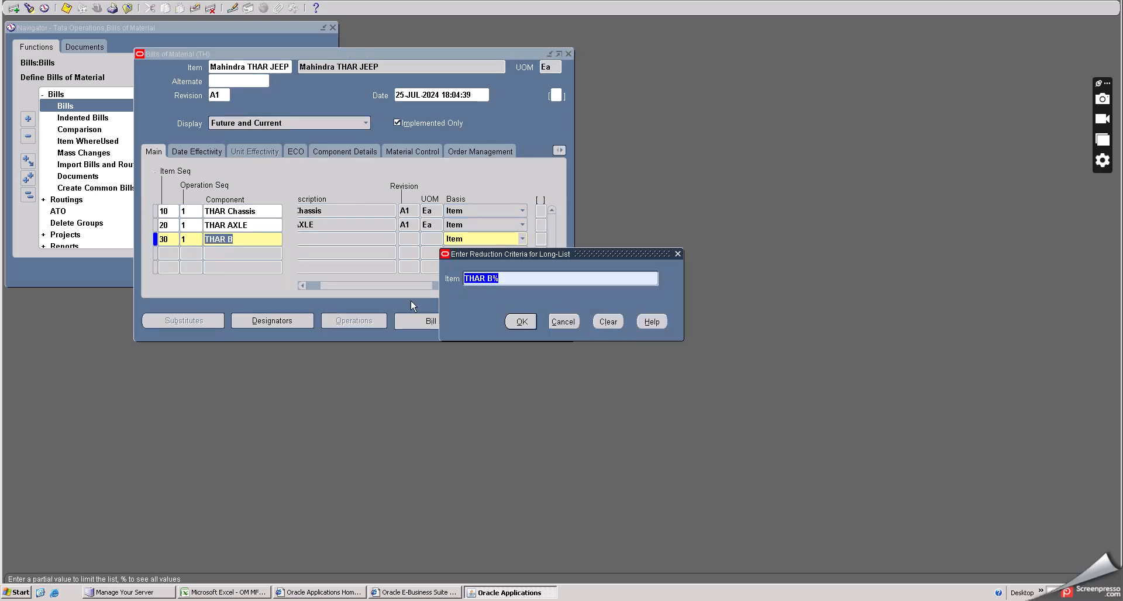
left_click(520, 323)
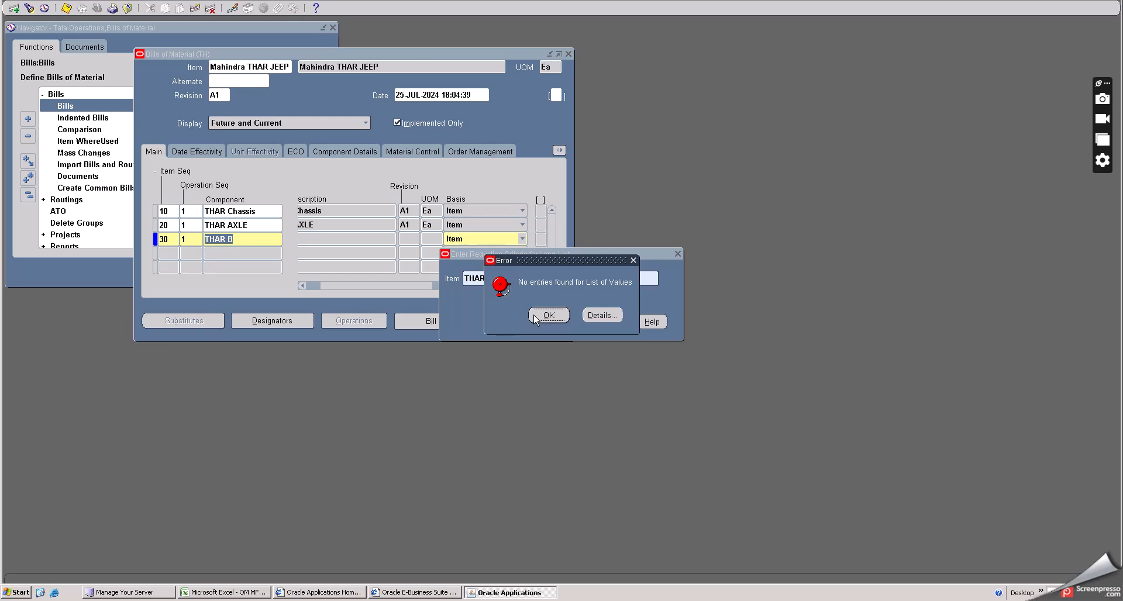
left_click(544, 314)
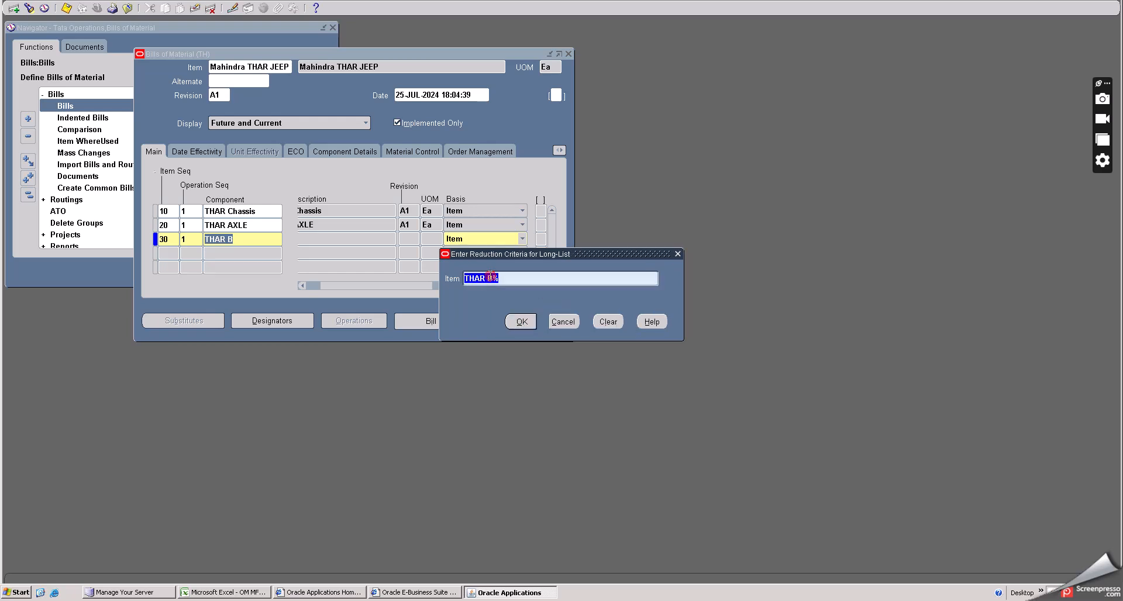
left_click(487, 279)
key("Delete")
left_click(520, 322)
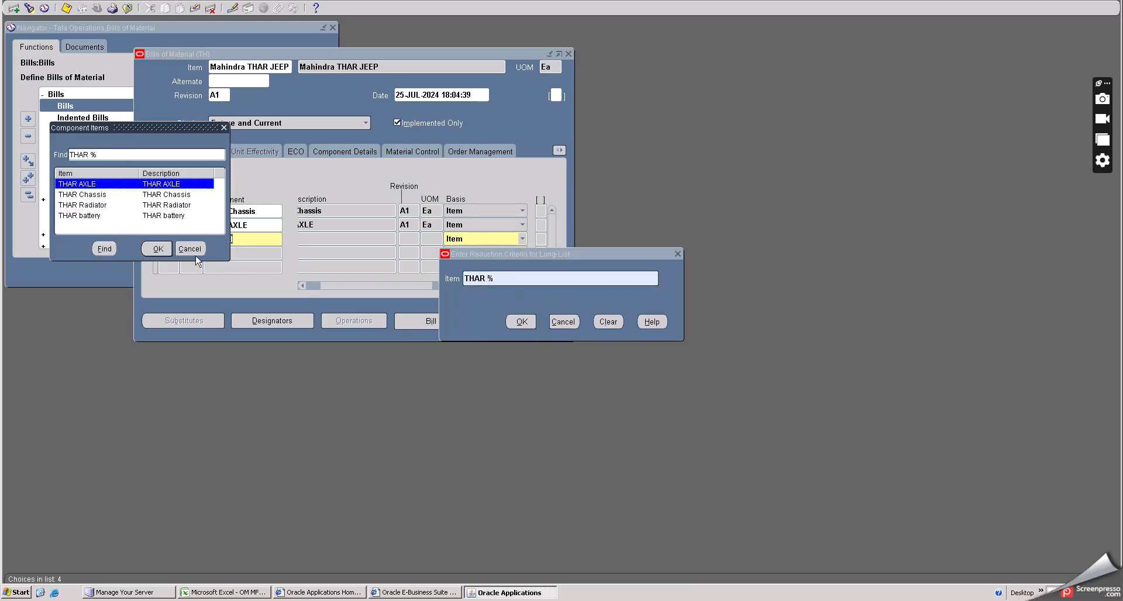
left_click(85, 215)
left_click(159, 251)
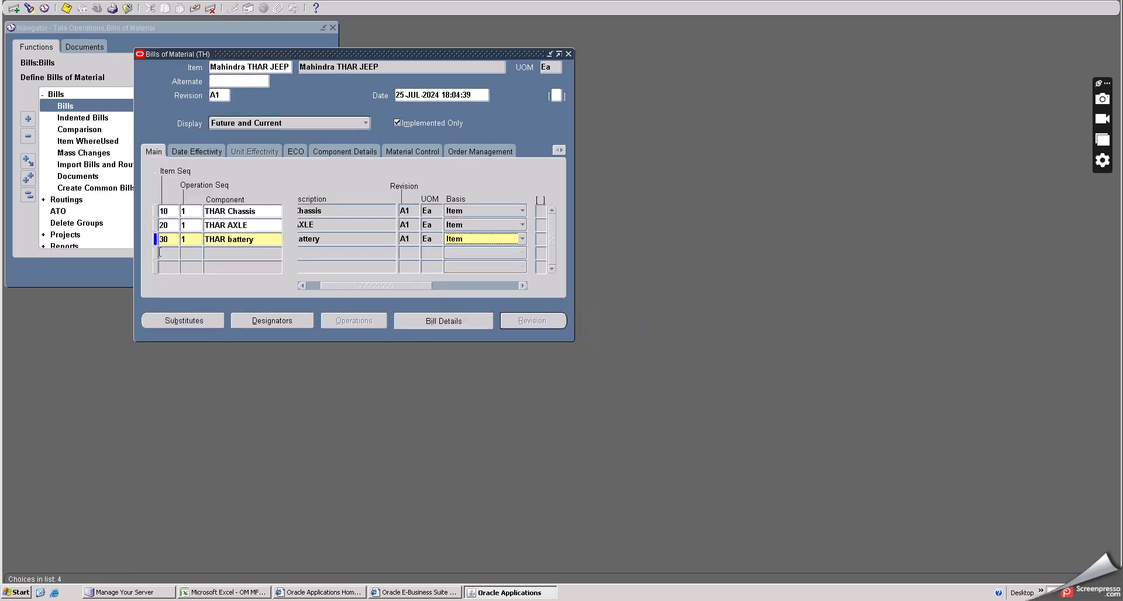
- Add a fourth component line by searching THAR R% to enter THAR Radiator, and review the quantity columns
left_click(172, 254)
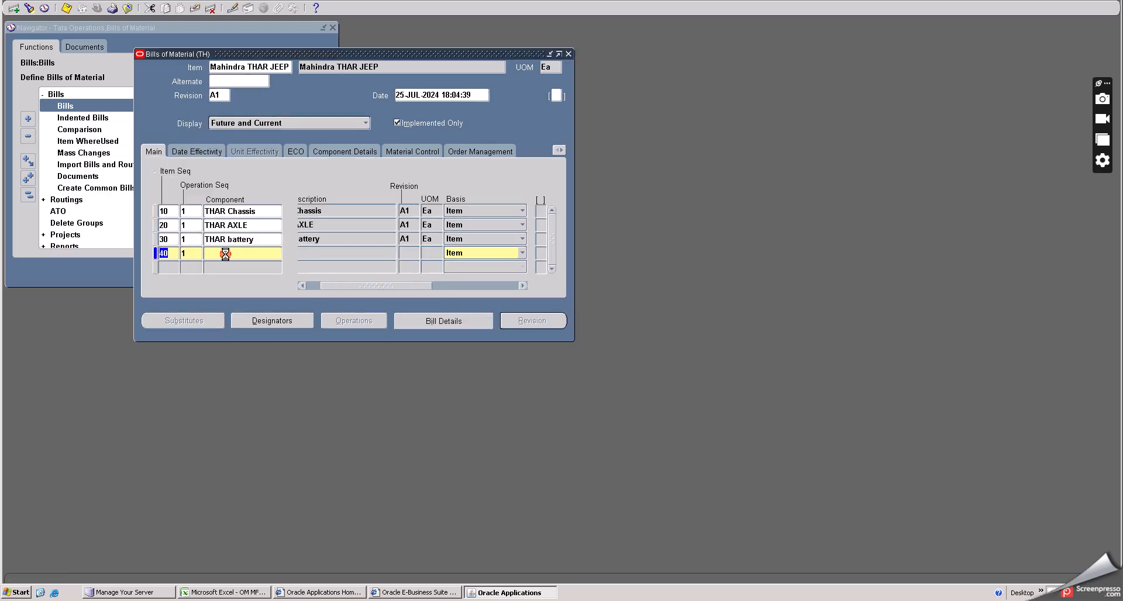
left_click(278, 254)
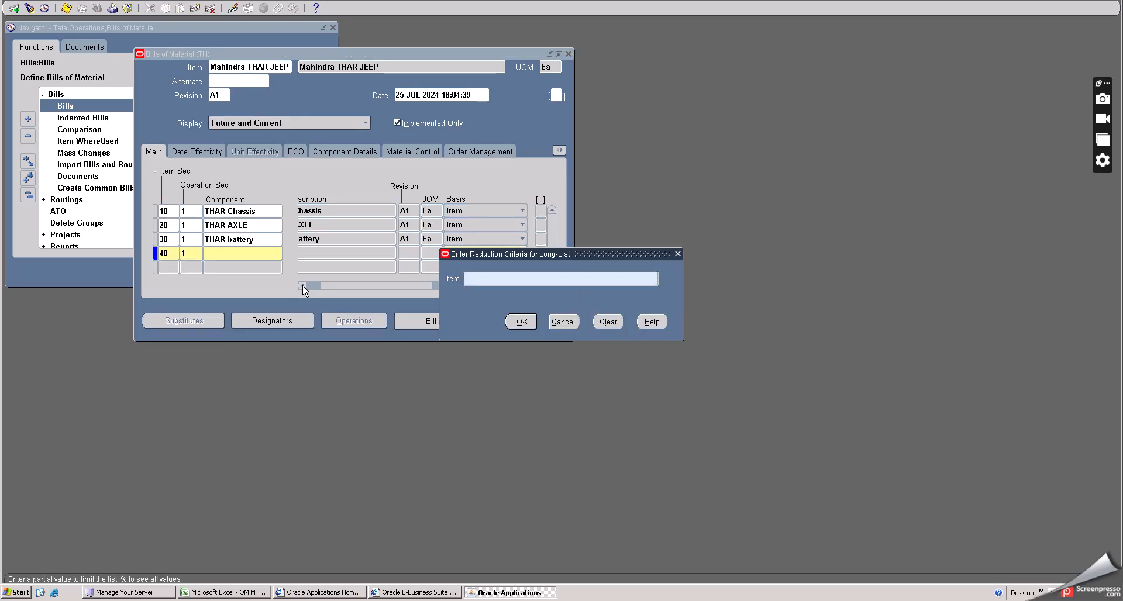
type("THAR R%")
left_click(516, 325)
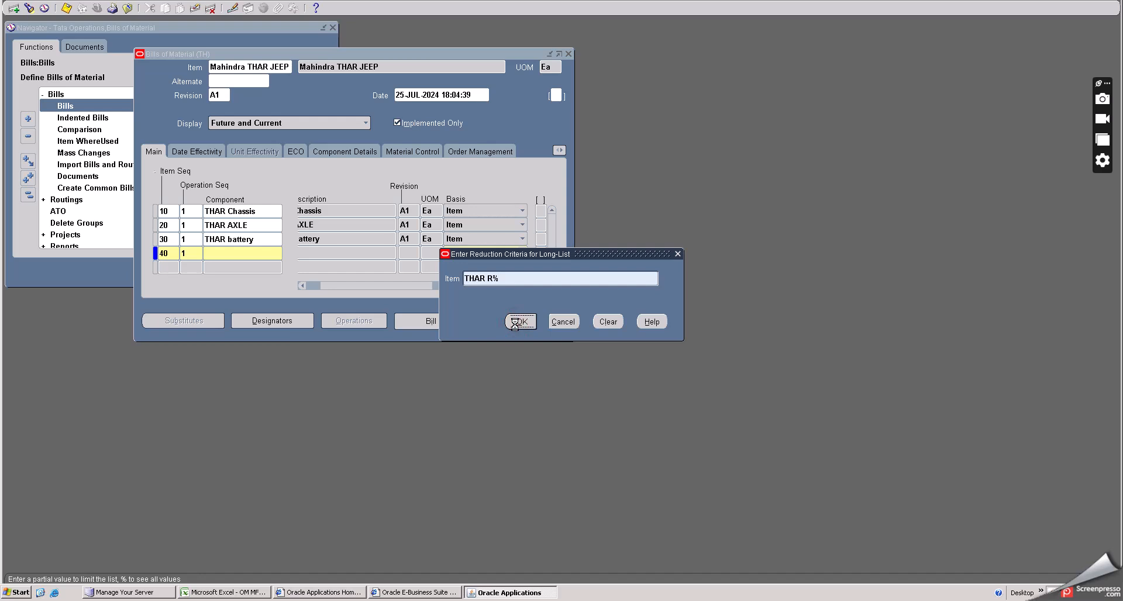
left_click(470, 285)
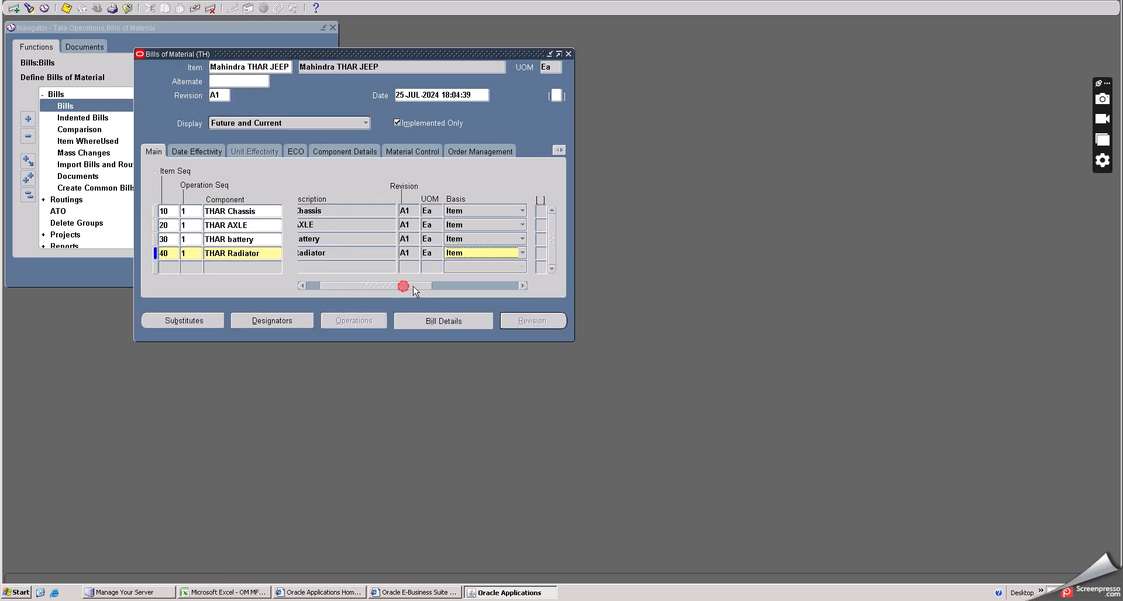
left_click_drag(466, 286, 471, 286)
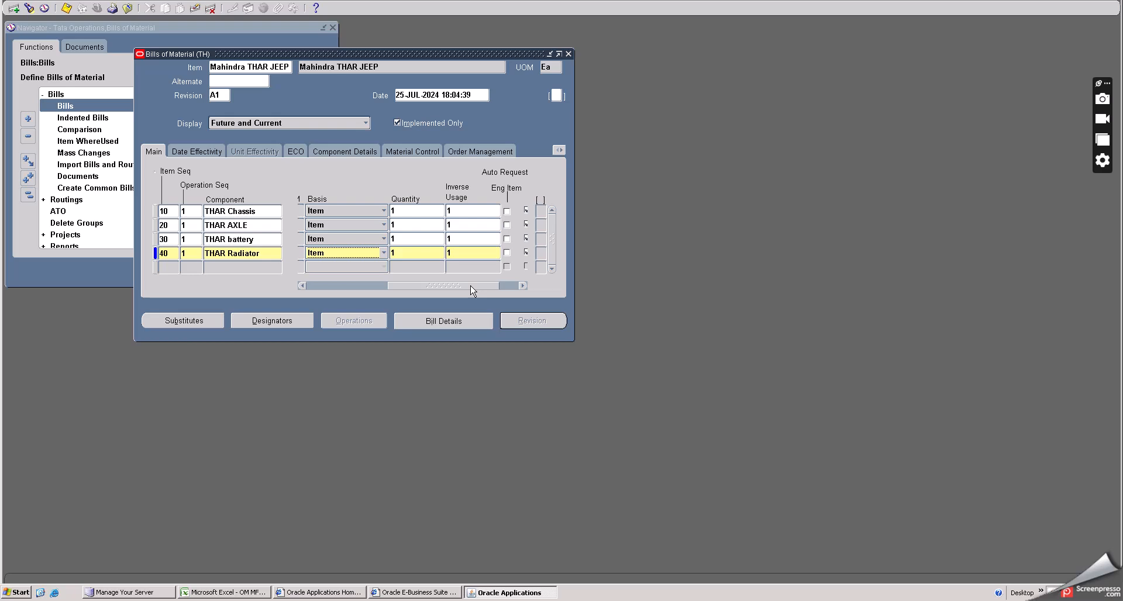
left_click_drag(470, 286, 316, 293)
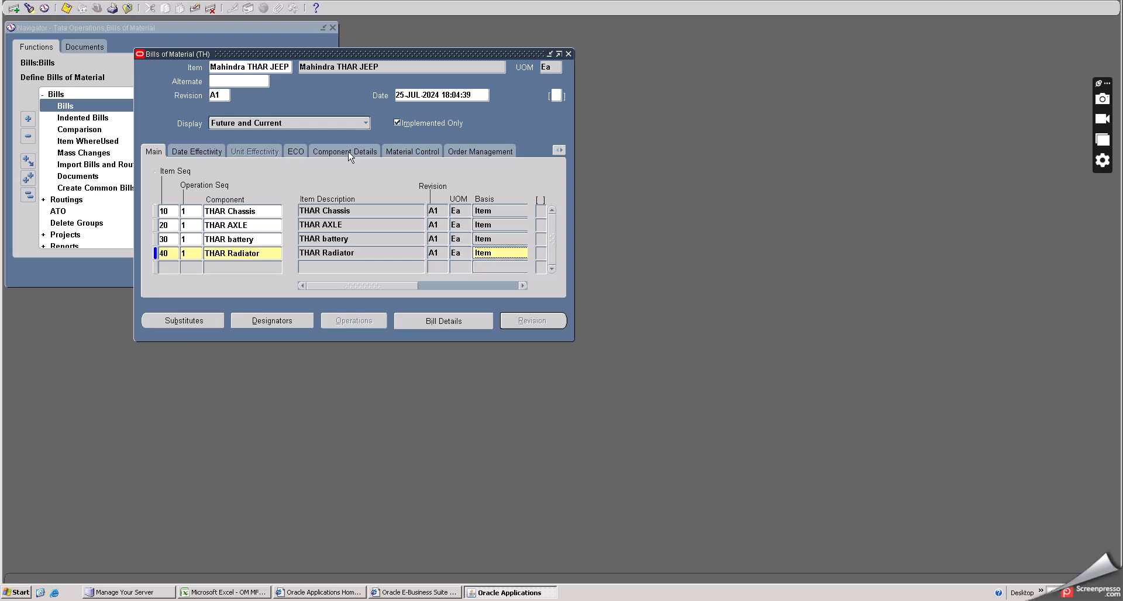
- Set the subinventory of the THAR Chassis and THAR AXLE lines to Raw Mat under material control
left_click(416, 153)
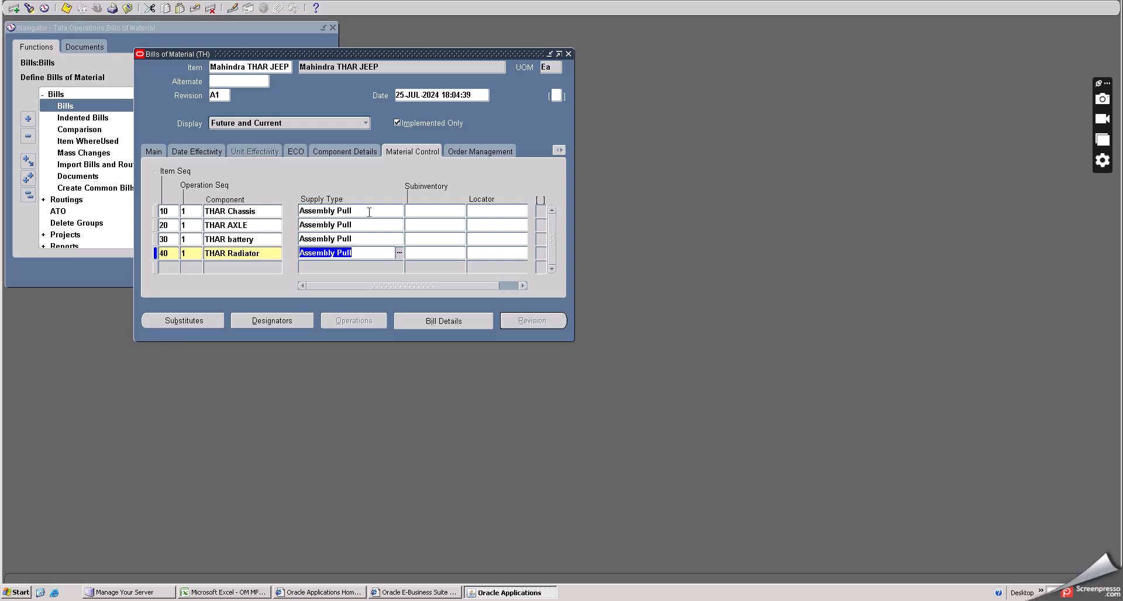
left_click(447, 211)
left_click(461, 211)
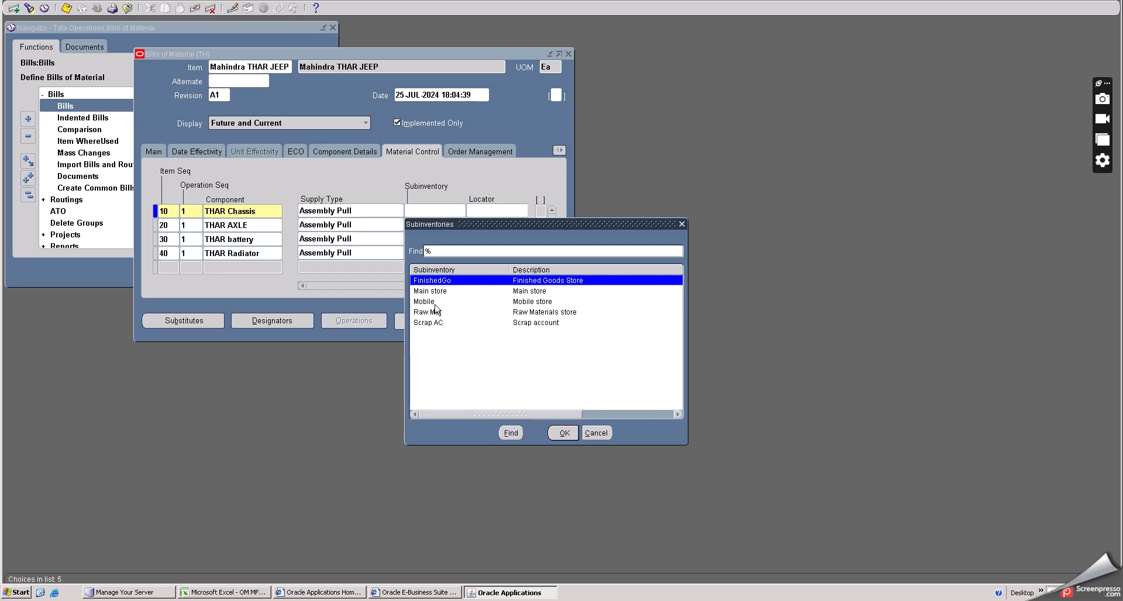
left_click(435, 312)
left_click(564, 433)
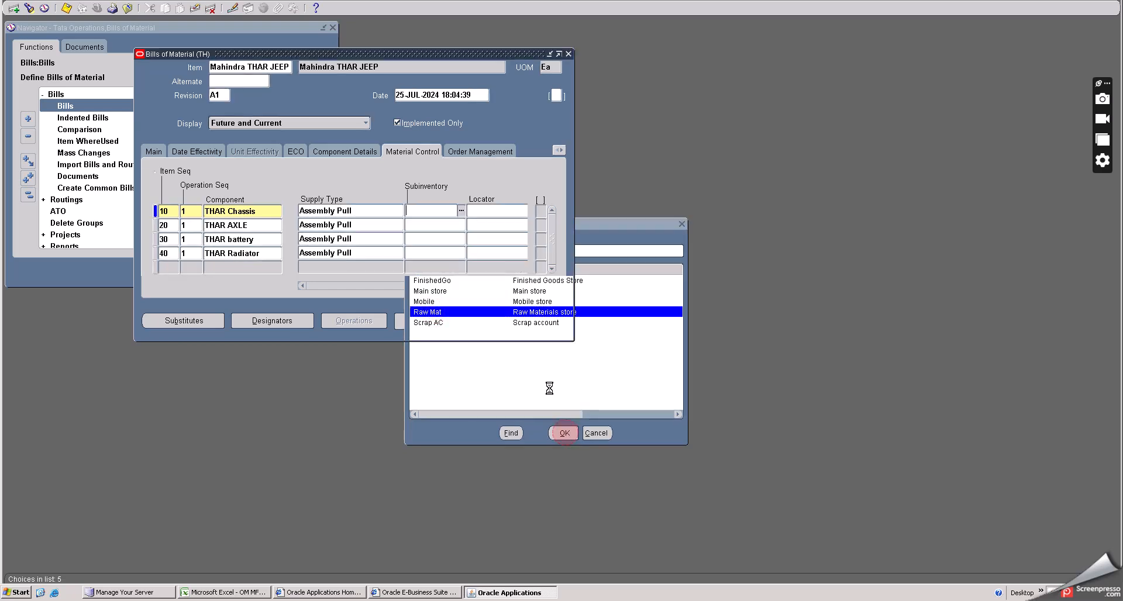
left_click(413, 226)
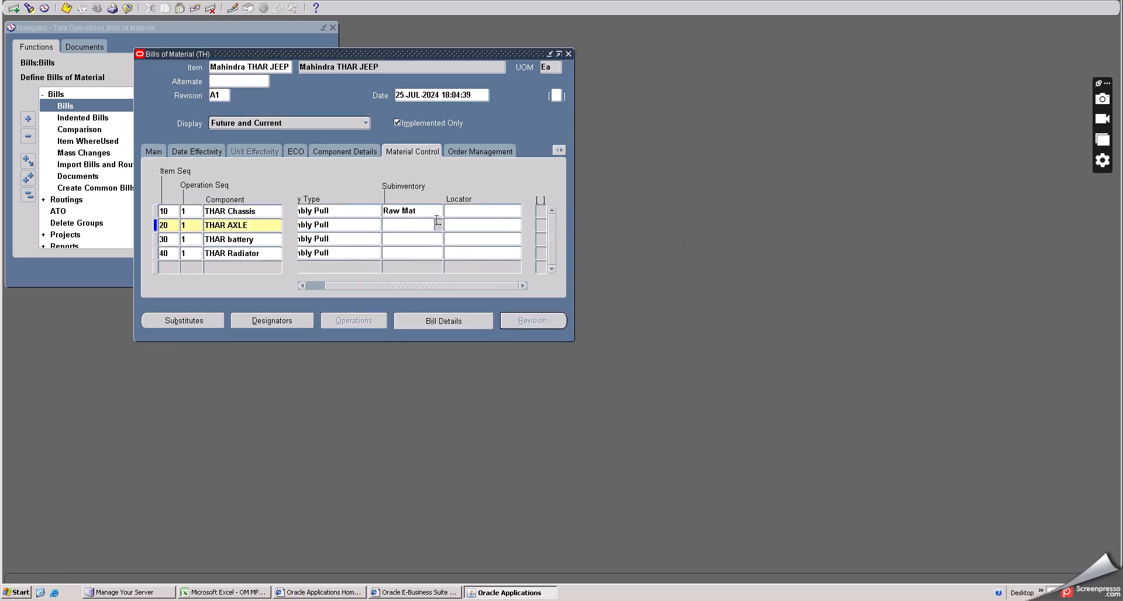
left_click(439, 224)
left_click(413, 326)
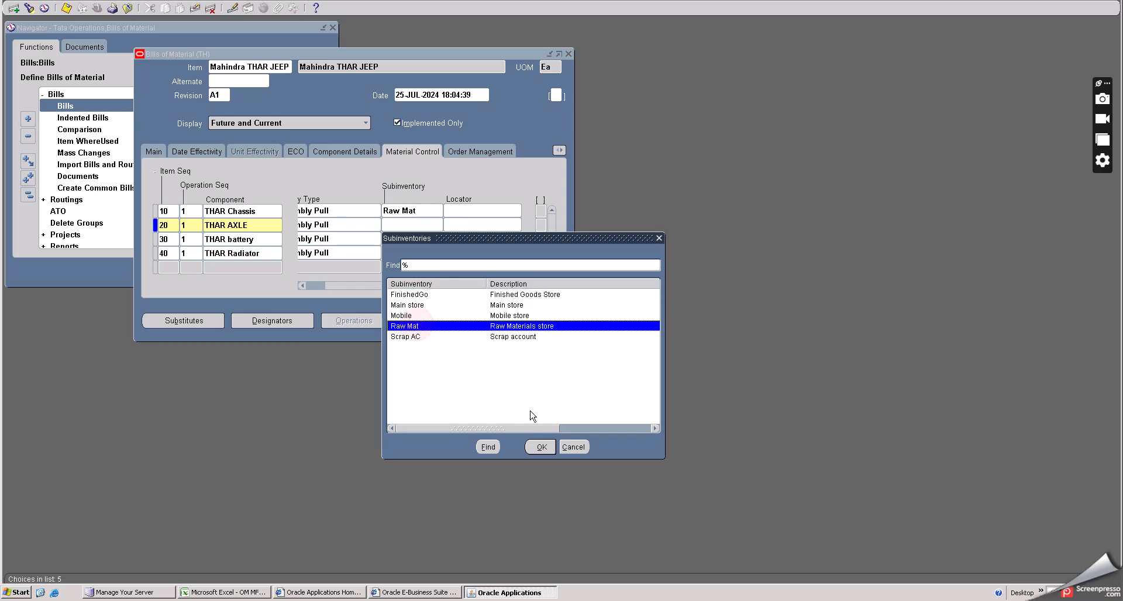
left_click(540, 447)
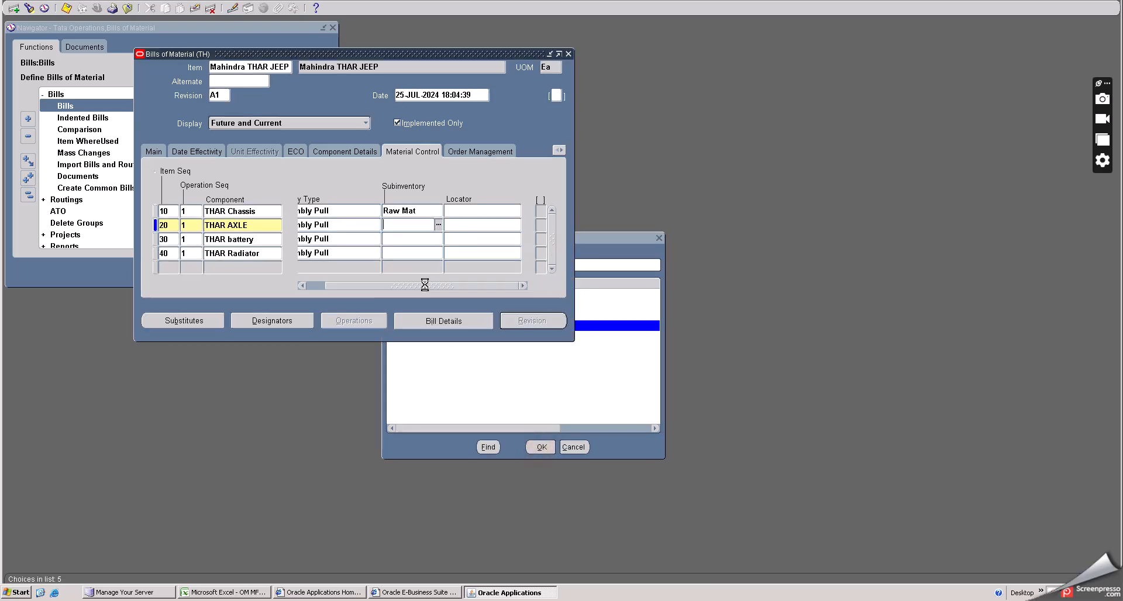
- Set the subinventory of the THAR battery and THAR Radiator lines to Raw Mat
left_click(420, 239)
left_click(438, 240)
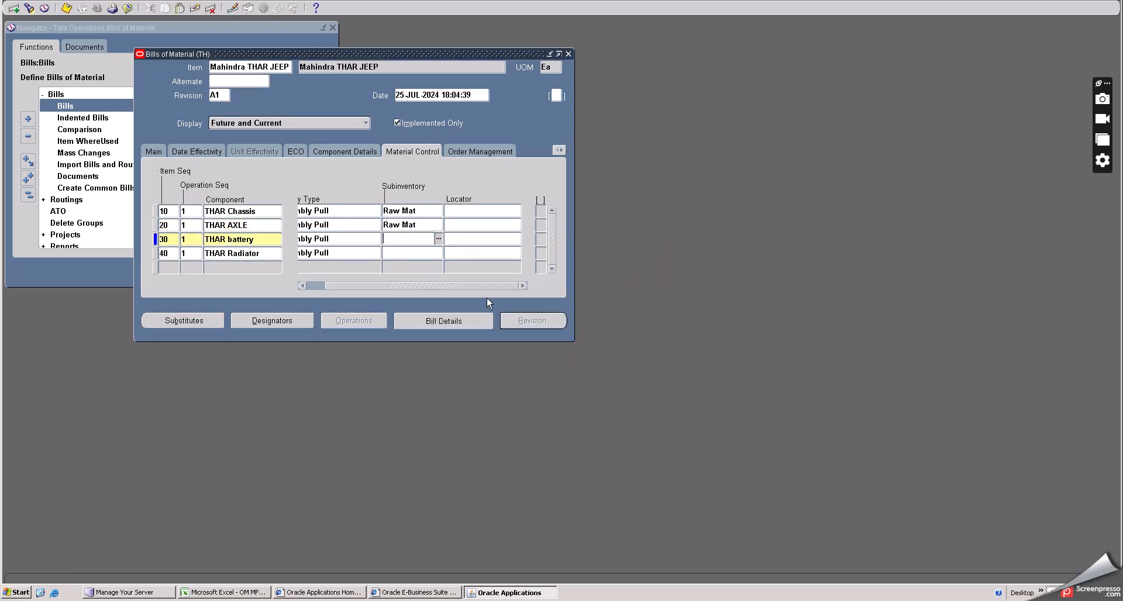
left_click(414, 340)
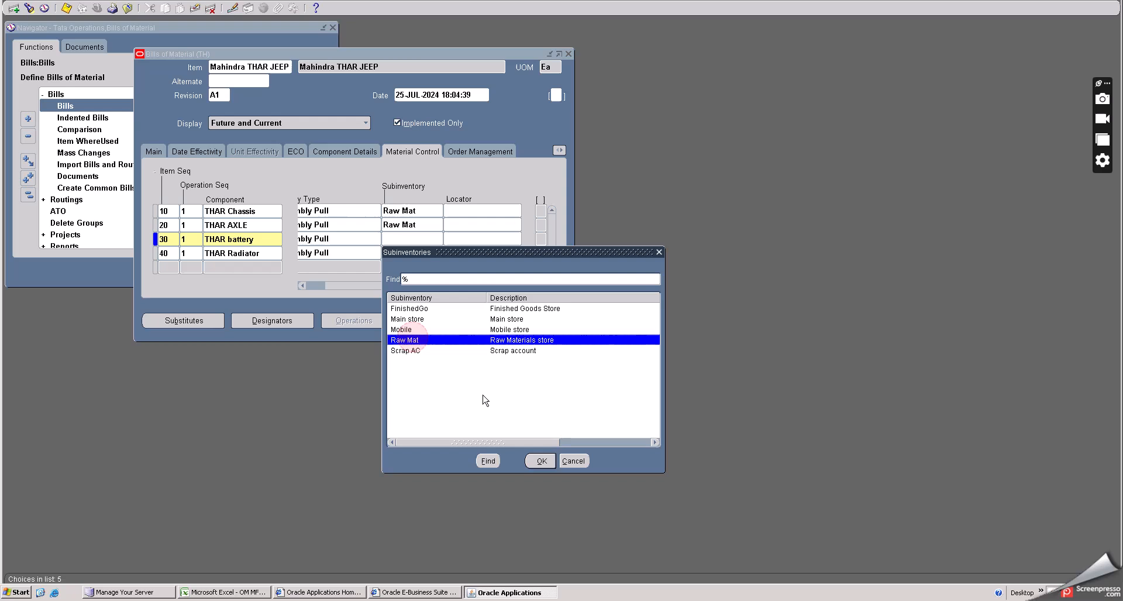
left_click(540, 461)
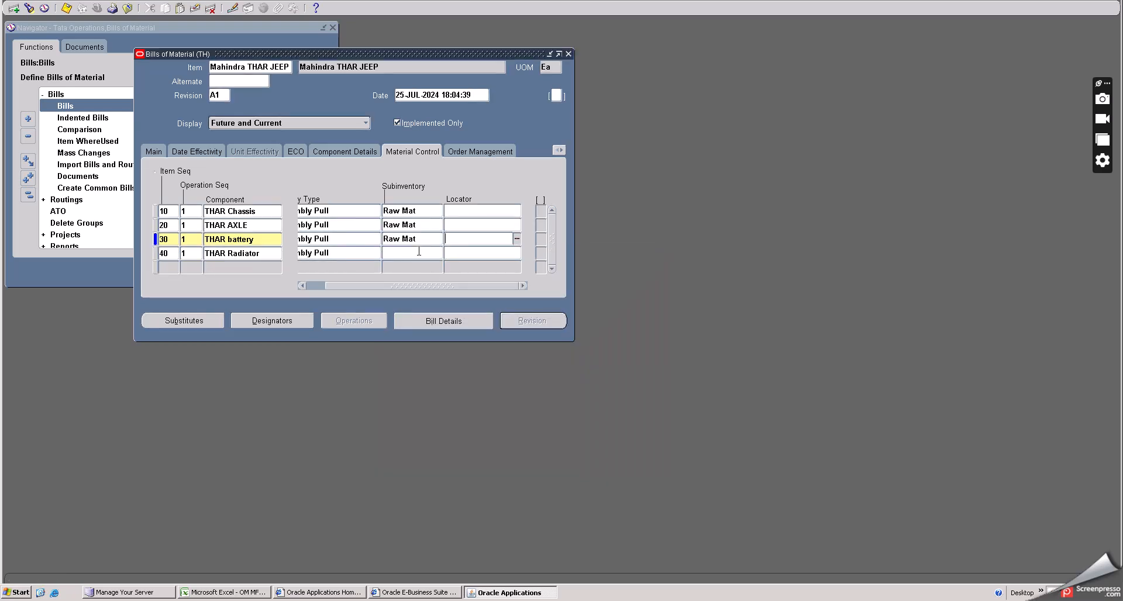
left_click(420, 253)
left_click(439, 252)
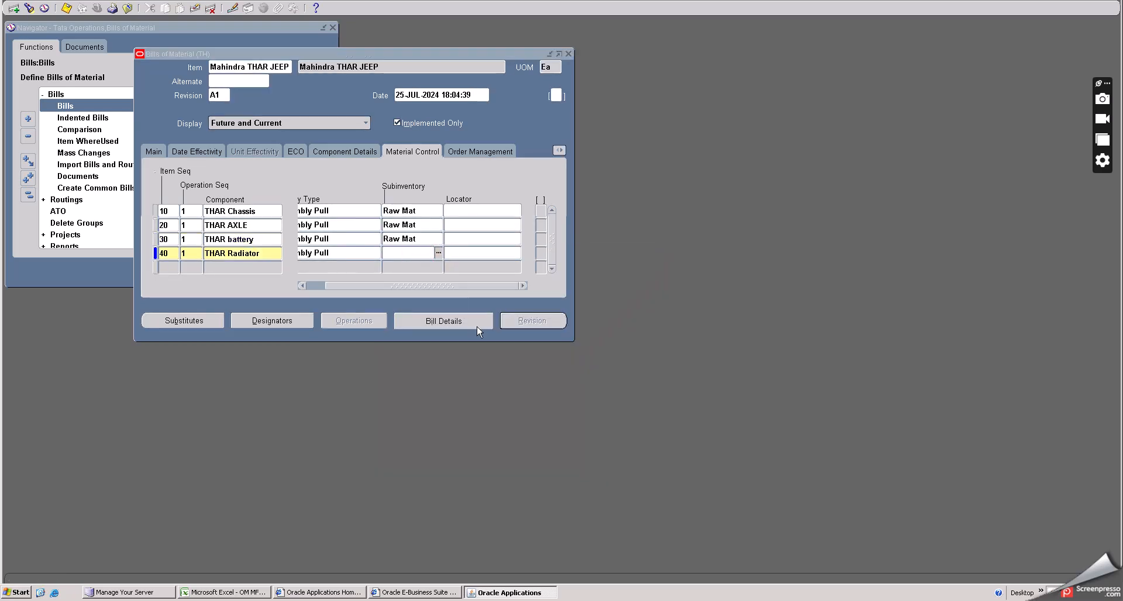
left_click(409, 353)
left_click(540, 475)
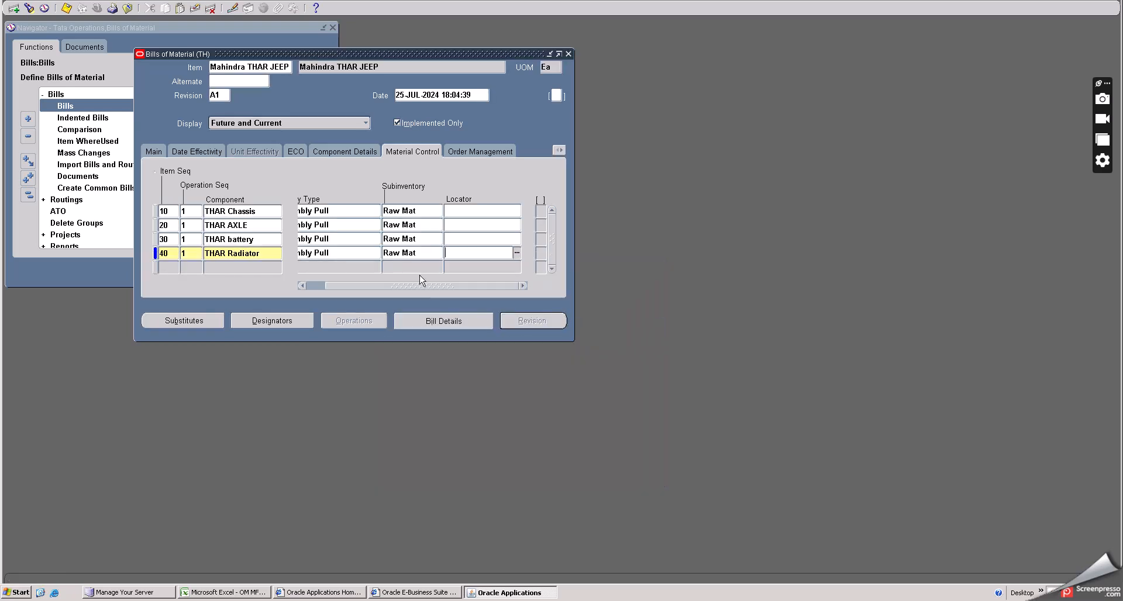
- Save the Mahindra THAR JEEP bill of material and close the Bills form
left_click_drag(364, 289, 311, 288)
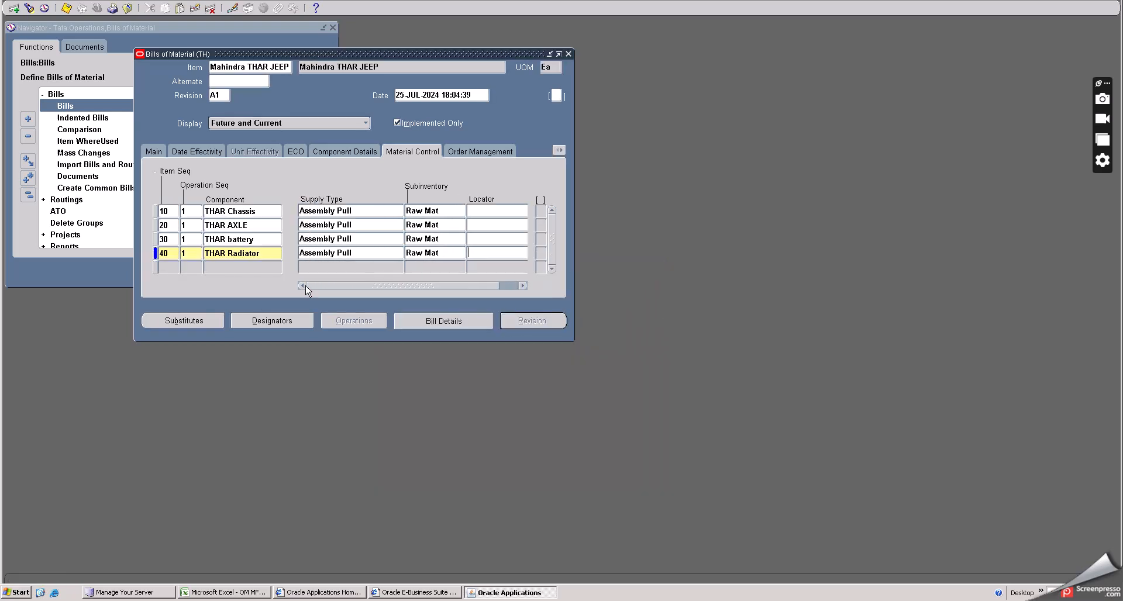
left_click(66, 8)
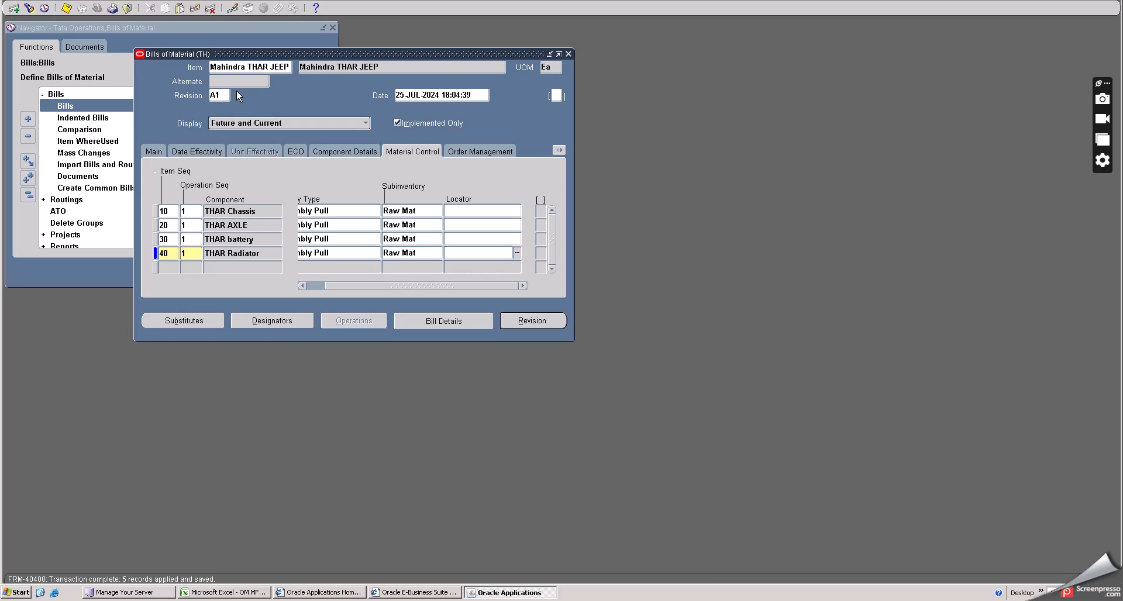
left_click(568, 55)
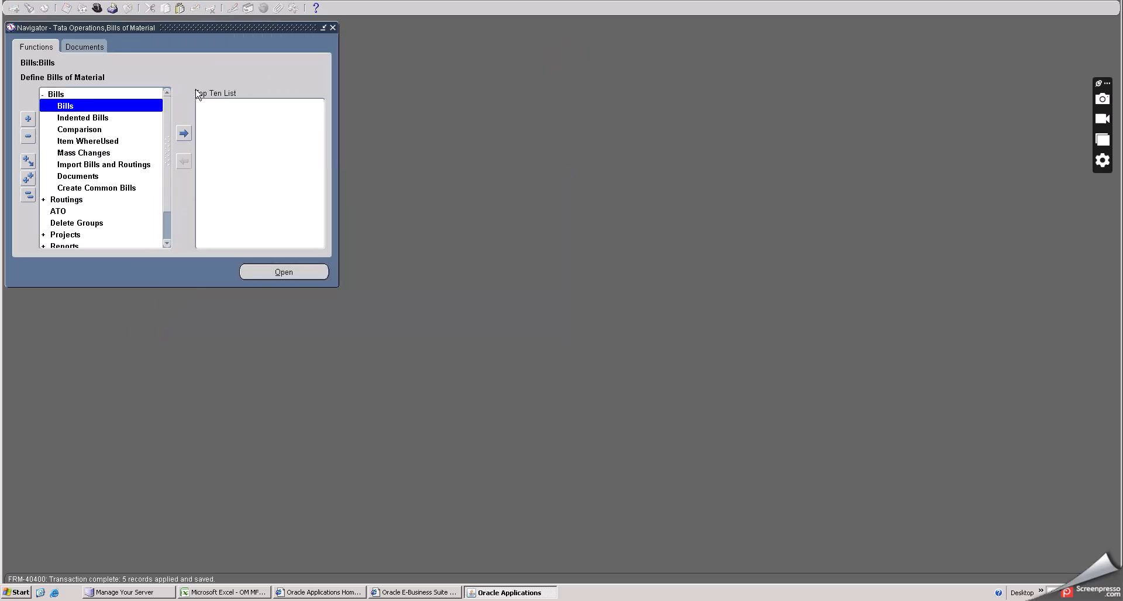
- Switch to the Tata Operations IND, Inventory Managment Super User responsibility and expand its Items functions
left_click(94, 8)
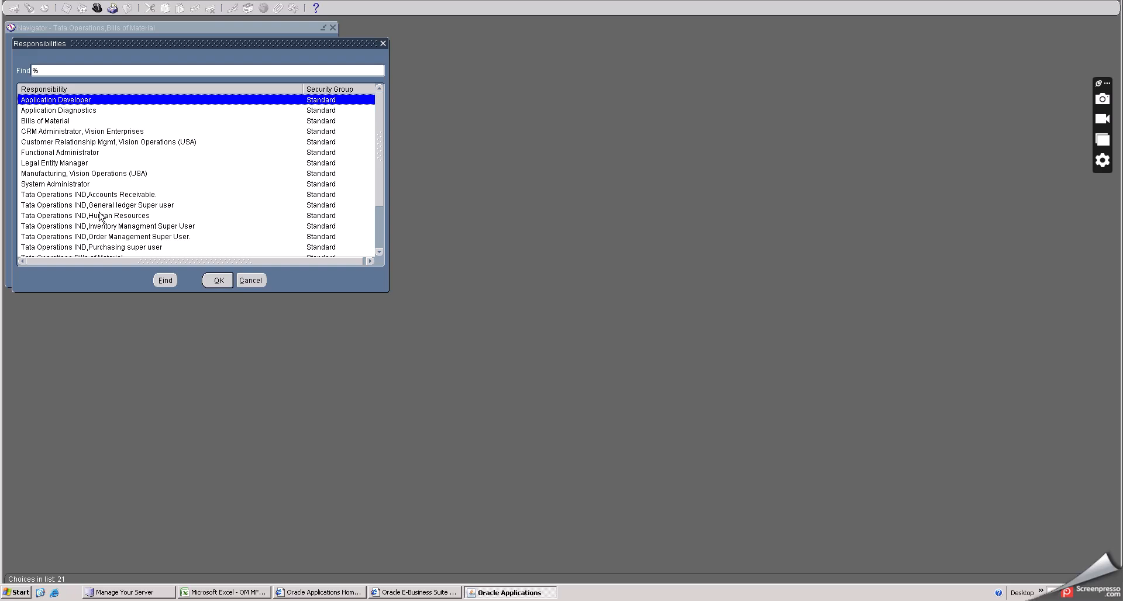
left_click(100, 226)
left_click(216, 280)
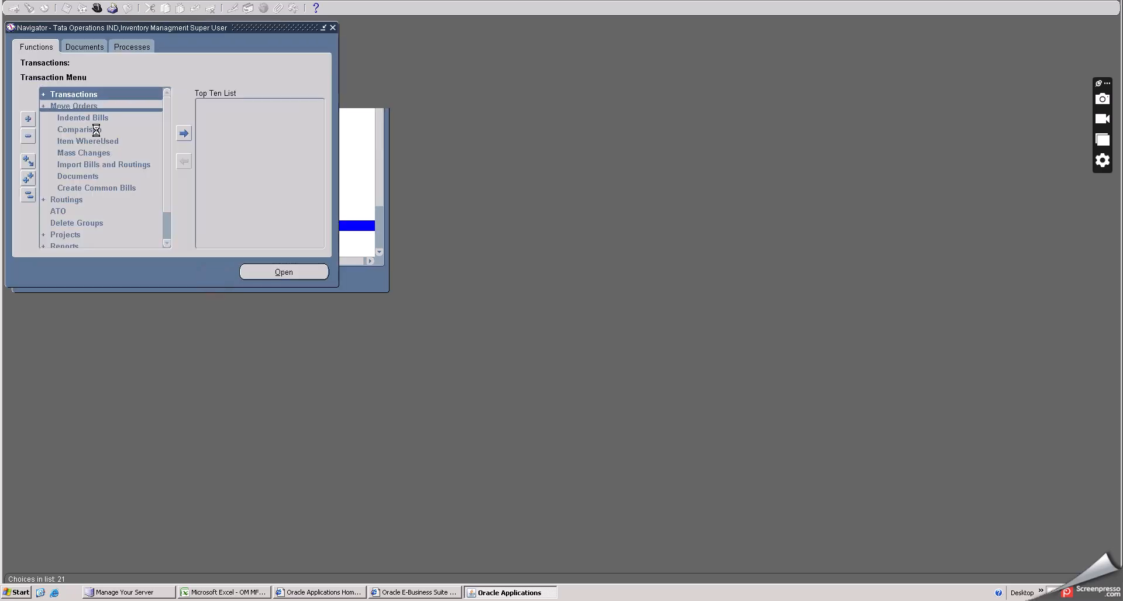
left_click(63, 129)
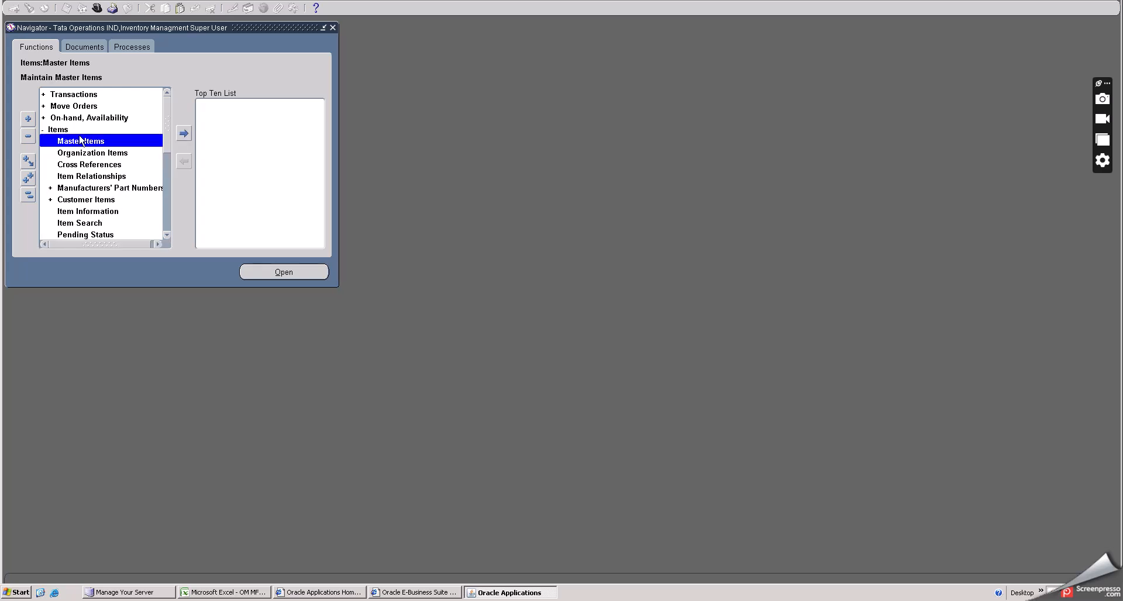
- Open the Master Items form, choosing the Tata Hyderabad Inventory org from the organization list
double_click(82, 142)
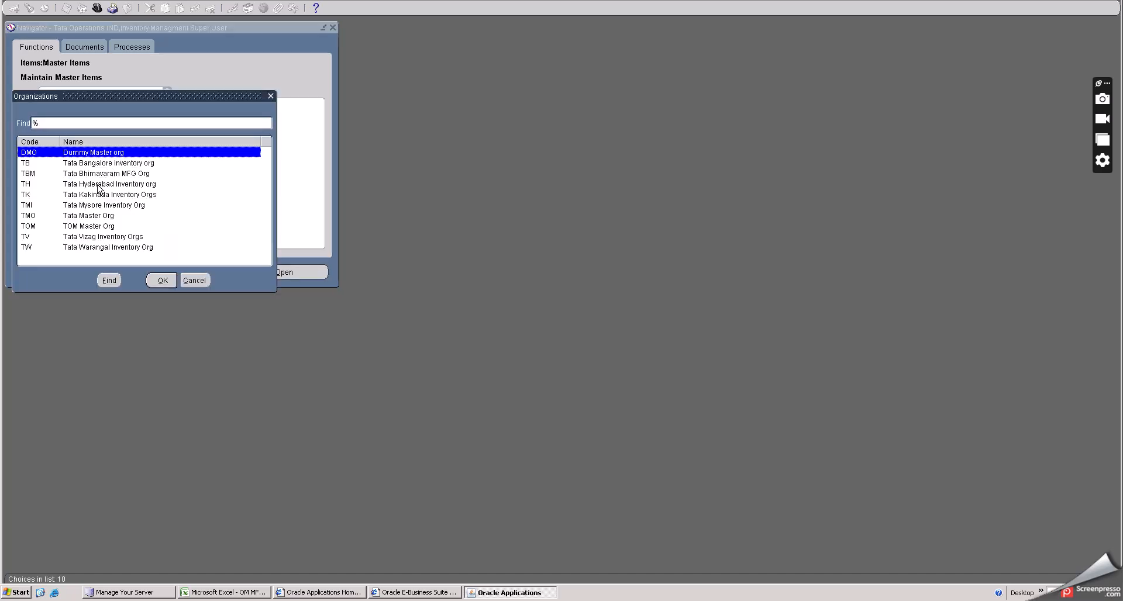
left_click(98, 185)
left_click(162, 280)
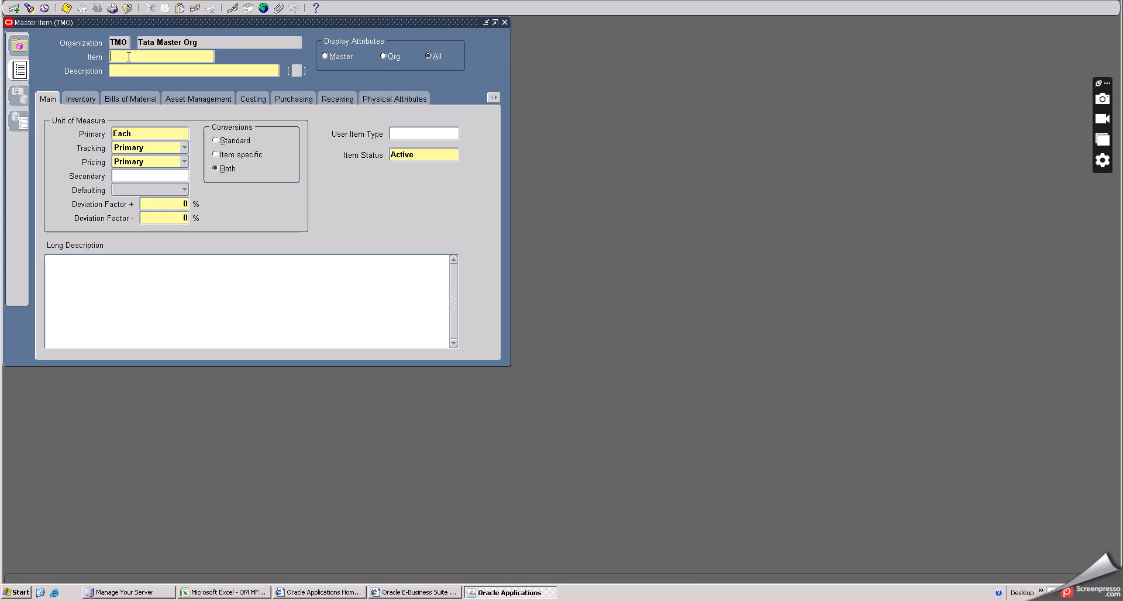
- Create a new master item named THAR Engine with description THAR Engine, copying the name from the spreadsheet
left_click(256, 592)
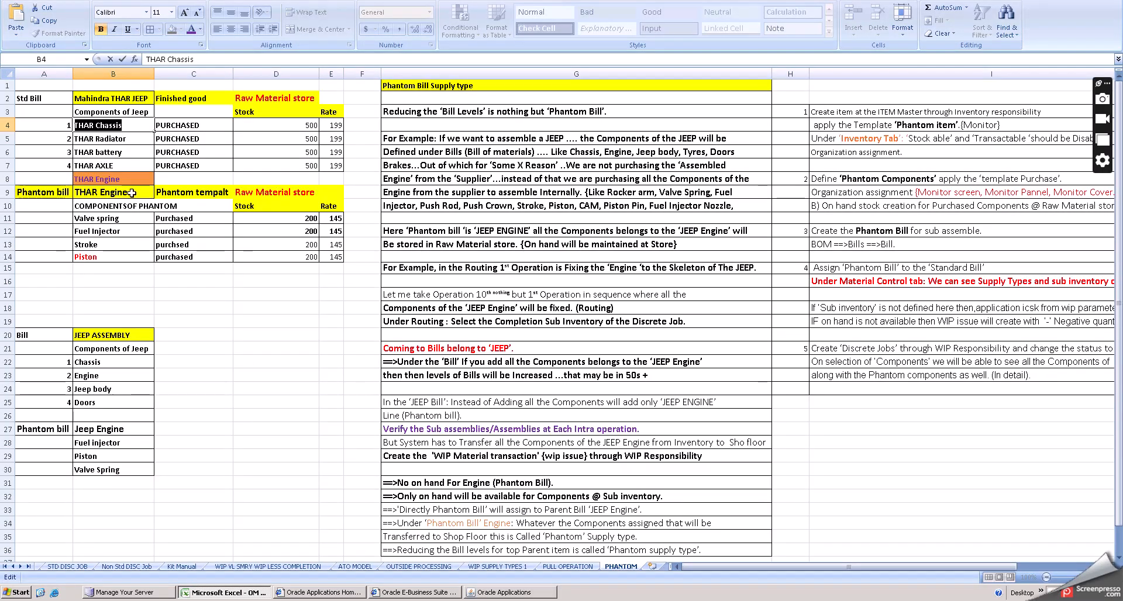
left_click(132, 193)
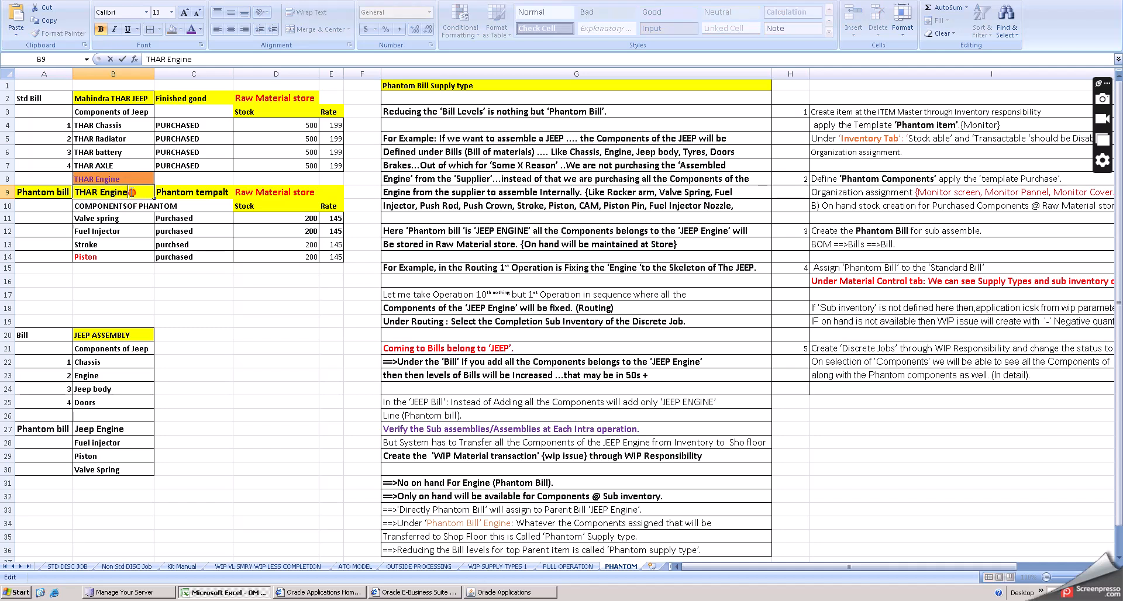
left_click_drag(132, 192, 76, 192)
key("ctrl+c")
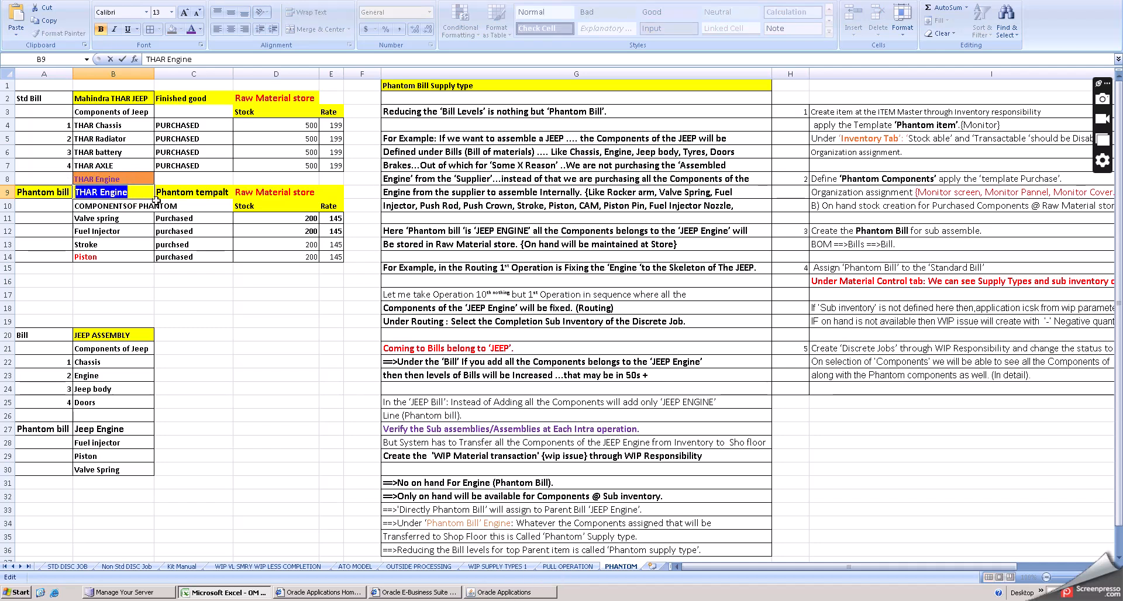
left_click(487, 592)
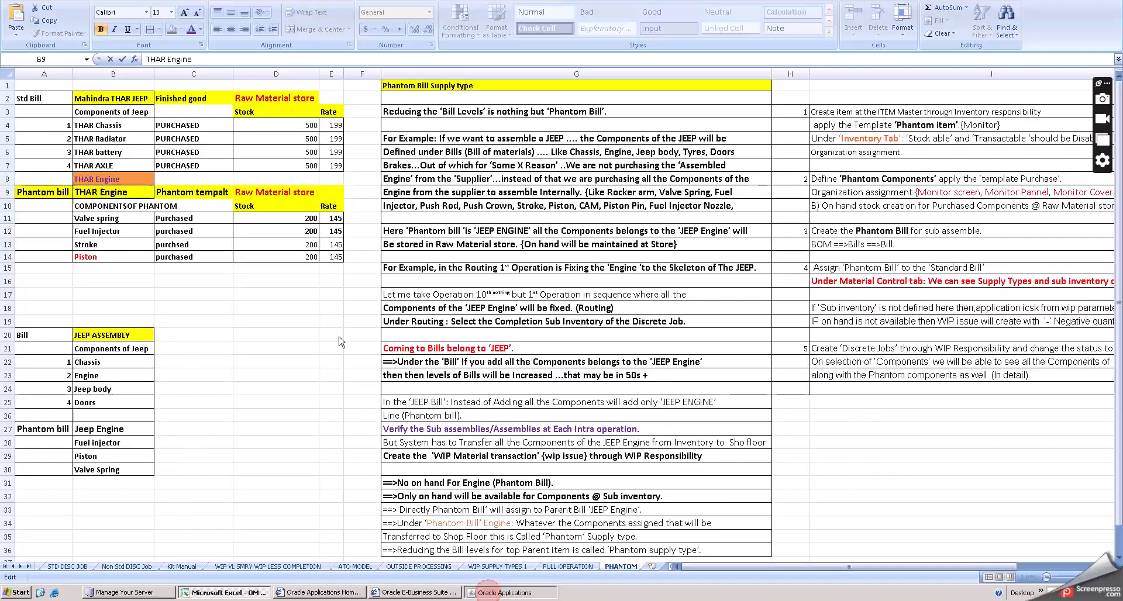
key("ctrl+v")
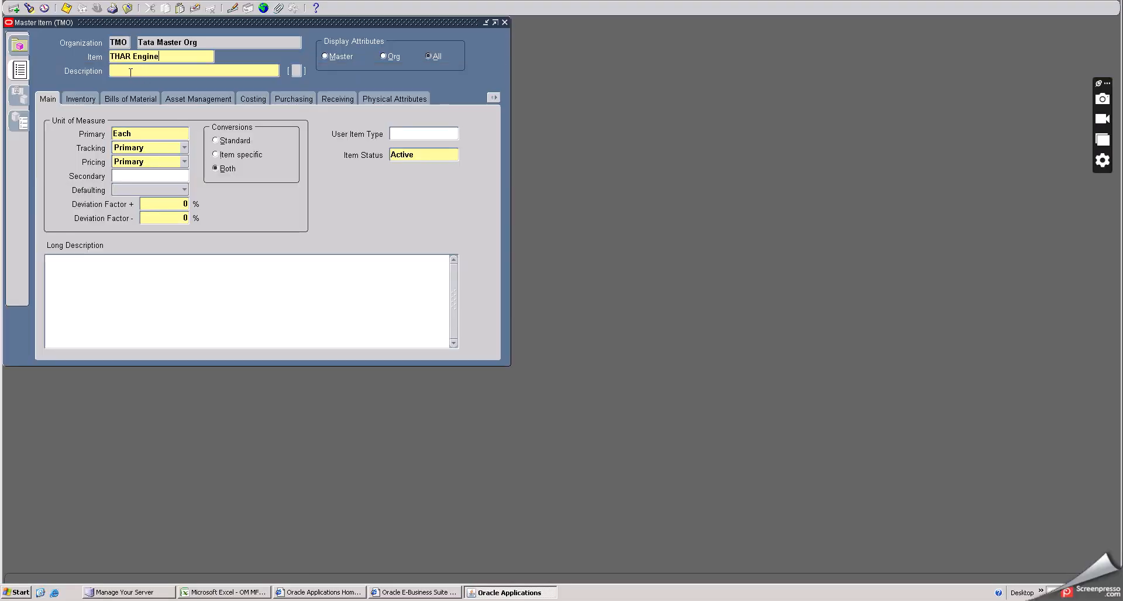
left_click(130, 72)
key("ctrl+v")
key("Tab")
left_click(665, 349)
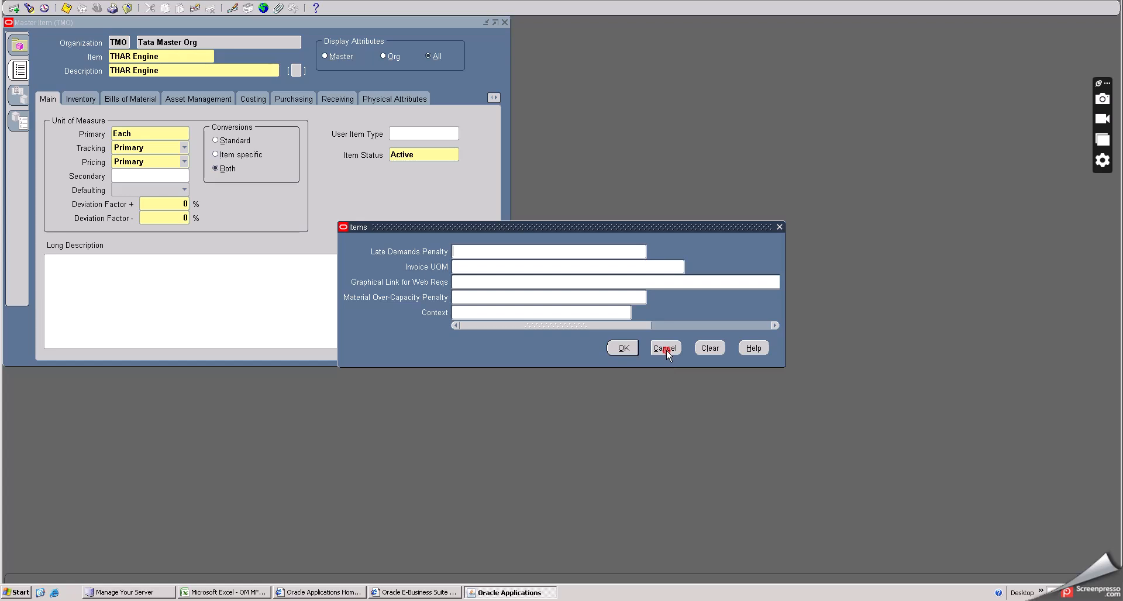
- Copy attributes from the Phantom Item template onto the THAR Engine item
left_click_drag(146, 25, 271, 69)
left_click(100, 3)
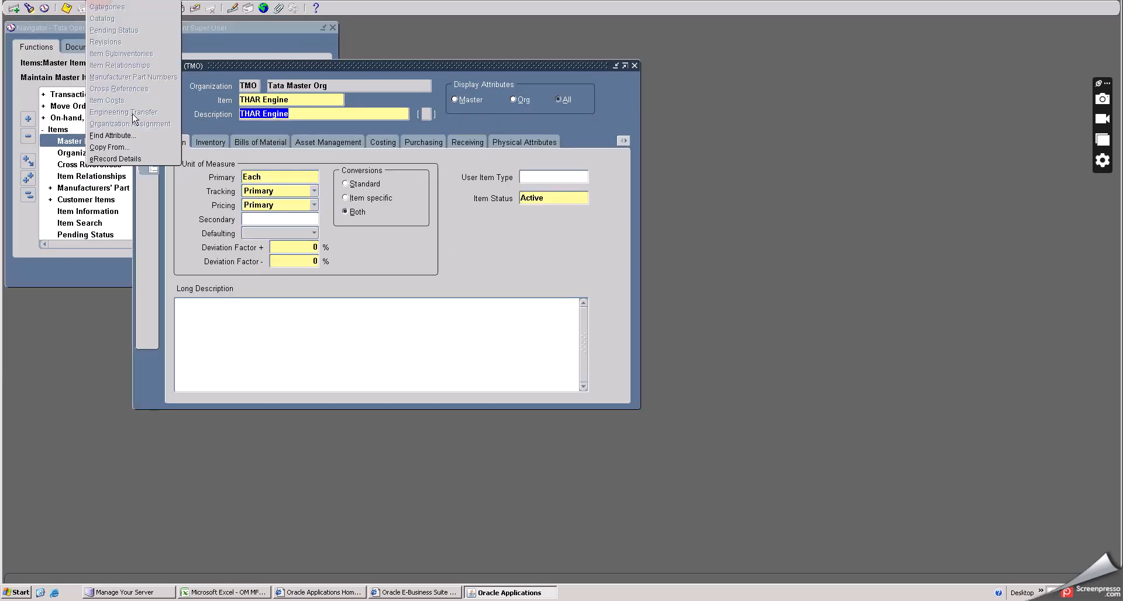
left_click(133, 146)
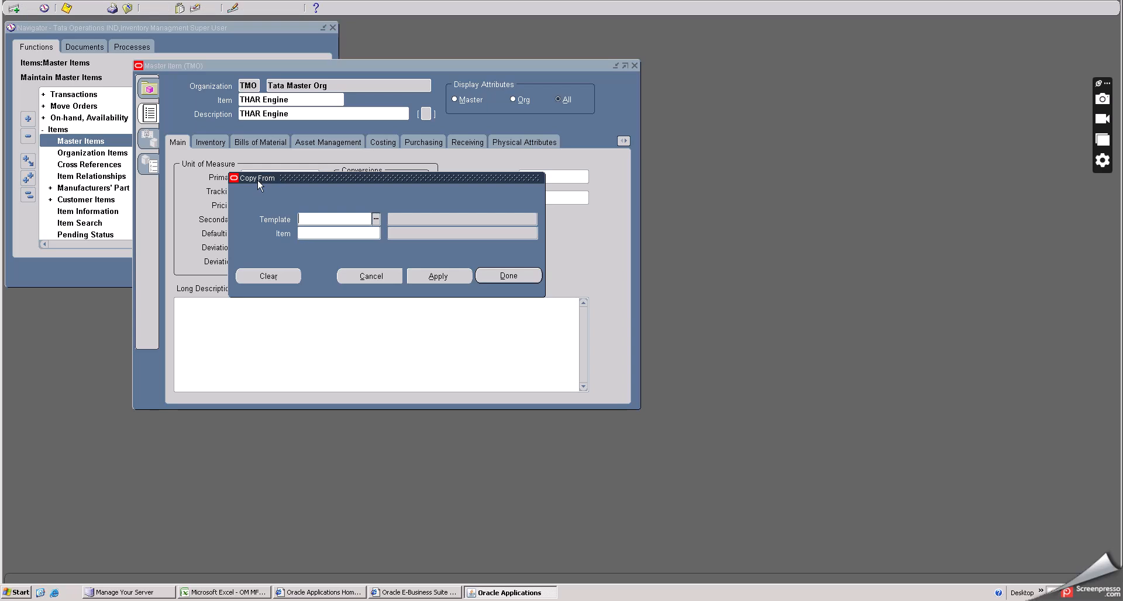
type("PHAN")
key("Tab")
left_click(438, 276)
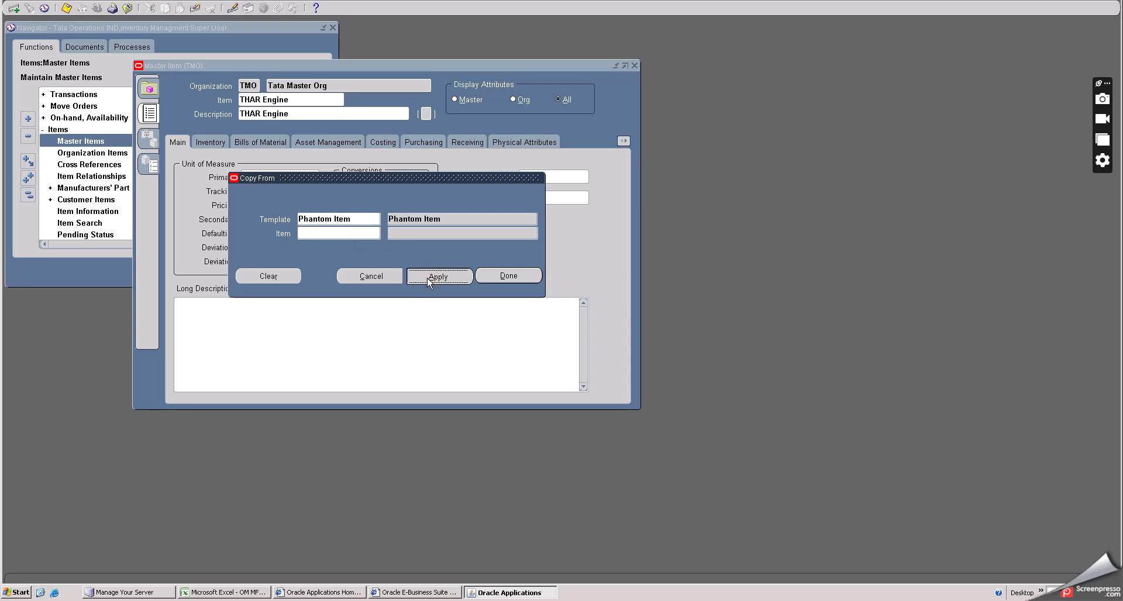
left_click(517, 277)
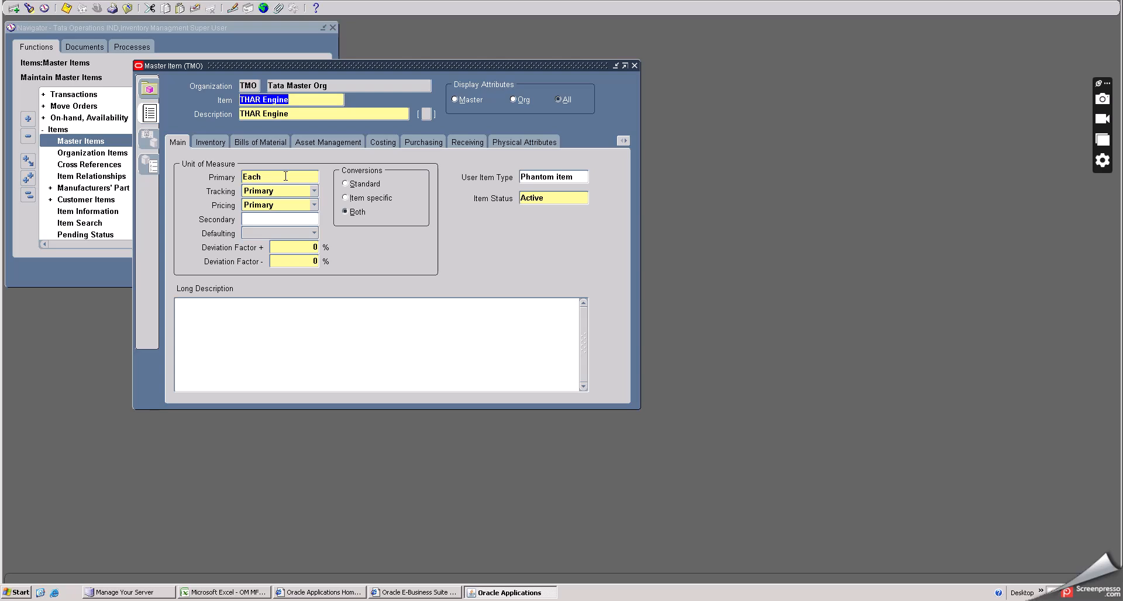
- Clear the Stockable attribute for THAR Engine in its inventory attributes and save the item
left_click(286, 176)
left_click(216, 142)
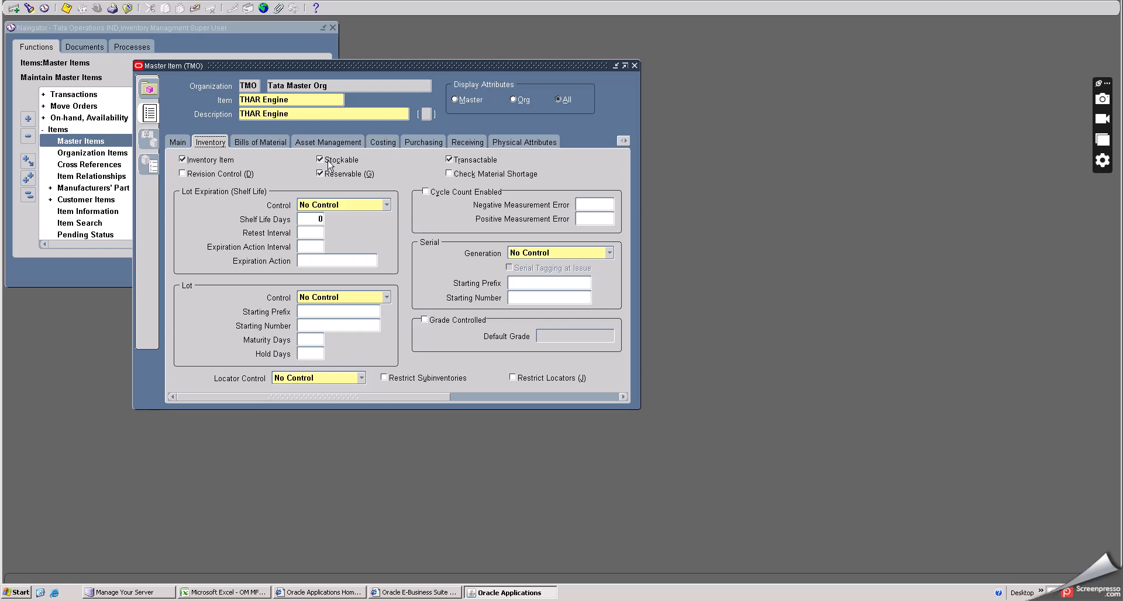
left_click(319, 158)
left_click(66, 8)
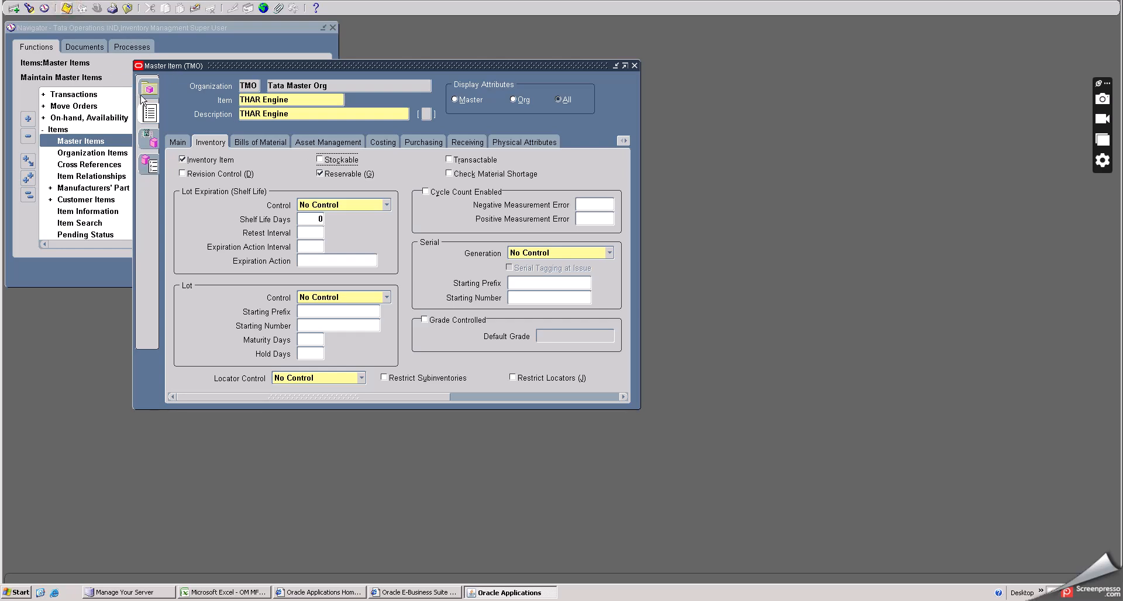
- Assign THAR Engine to the TH, TB and TBM organizations and save the assignments
left_click(157, 142)
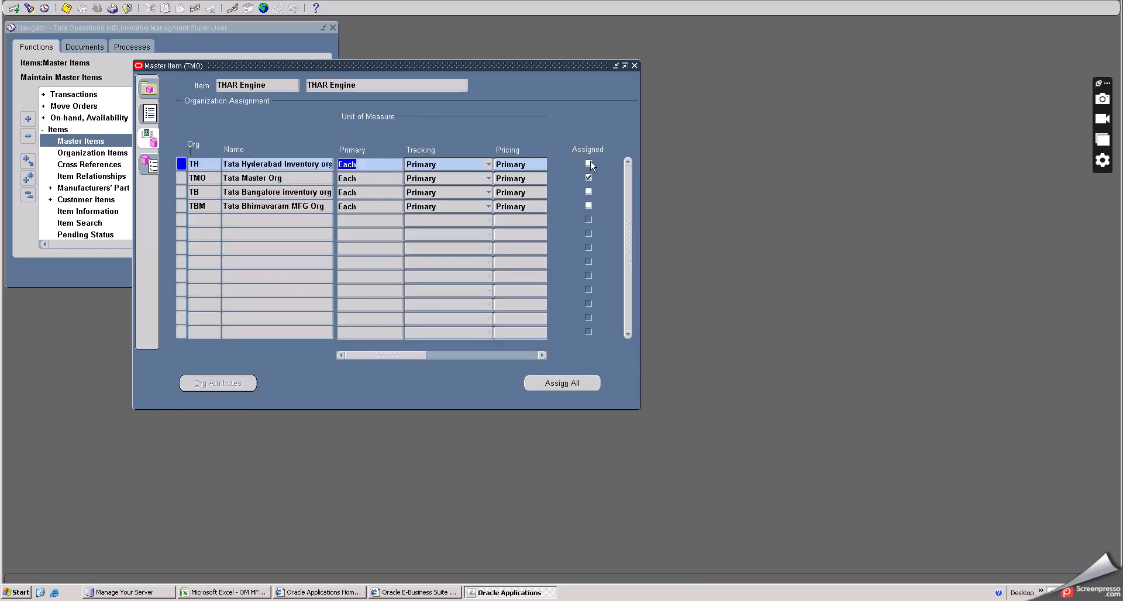
left_click(588, 164)
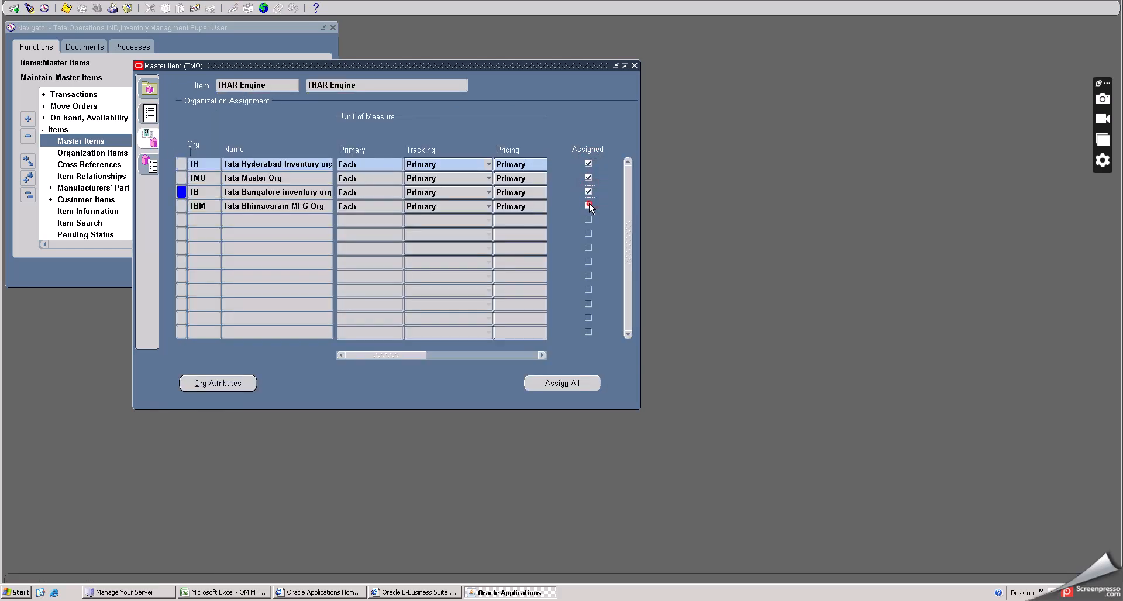
left_click(588, 206)
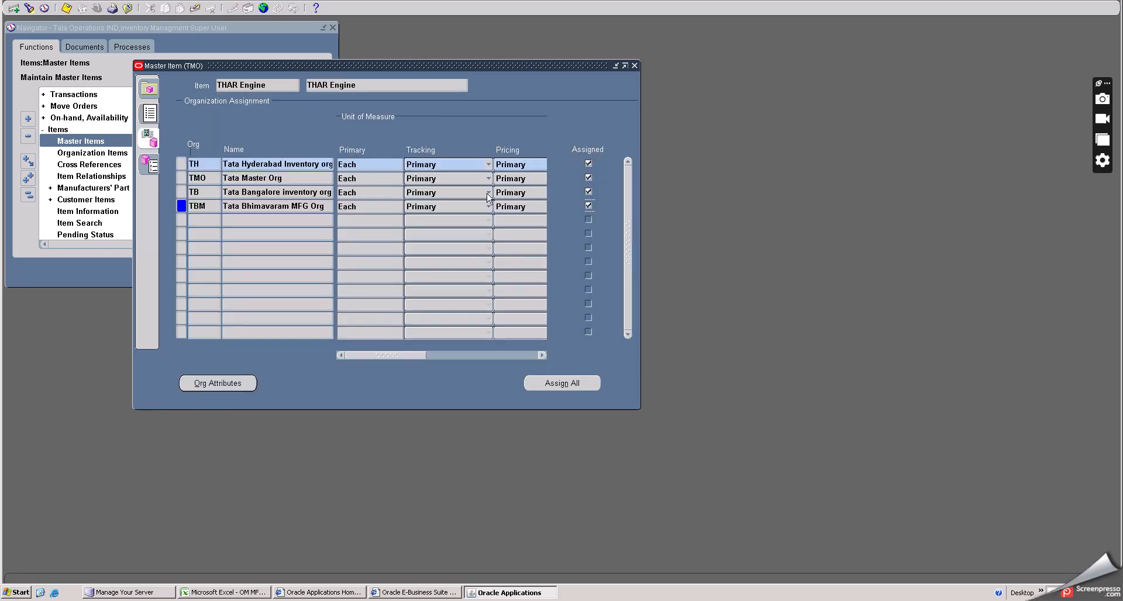
left_click(66, 8)
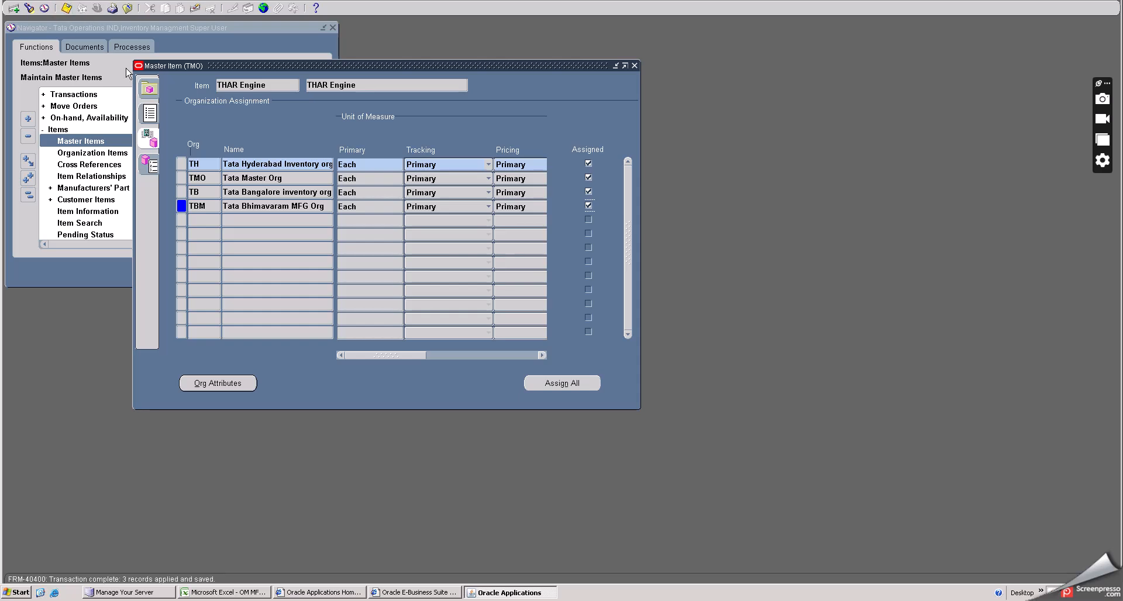
- Review the THAR Engine's main and inventory attributes, then close the item form
left_click(151, 114)
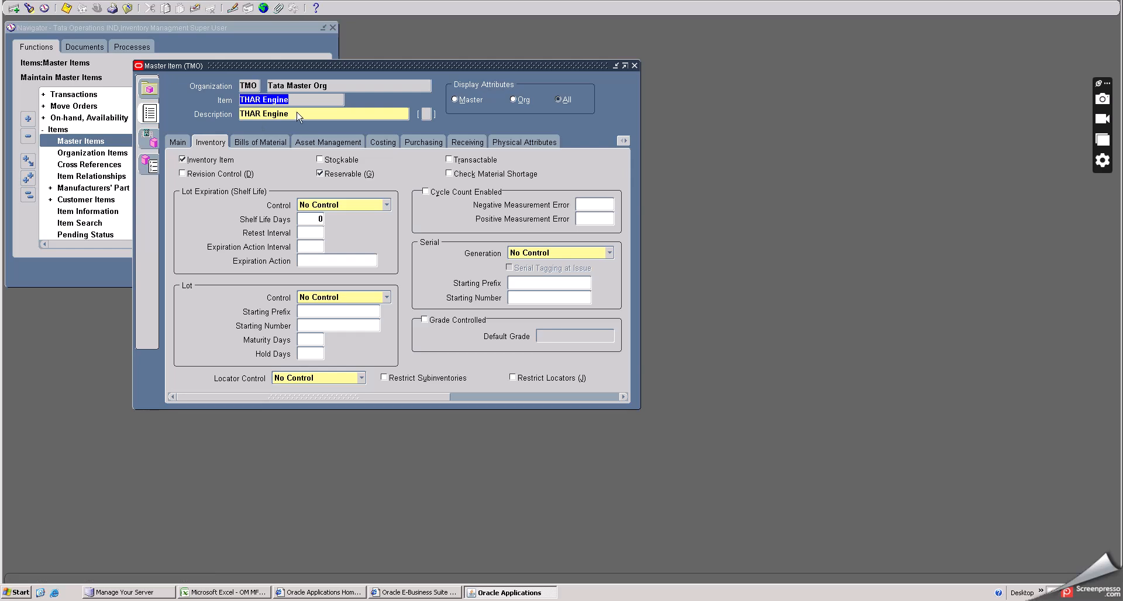
left_click(302, 99)
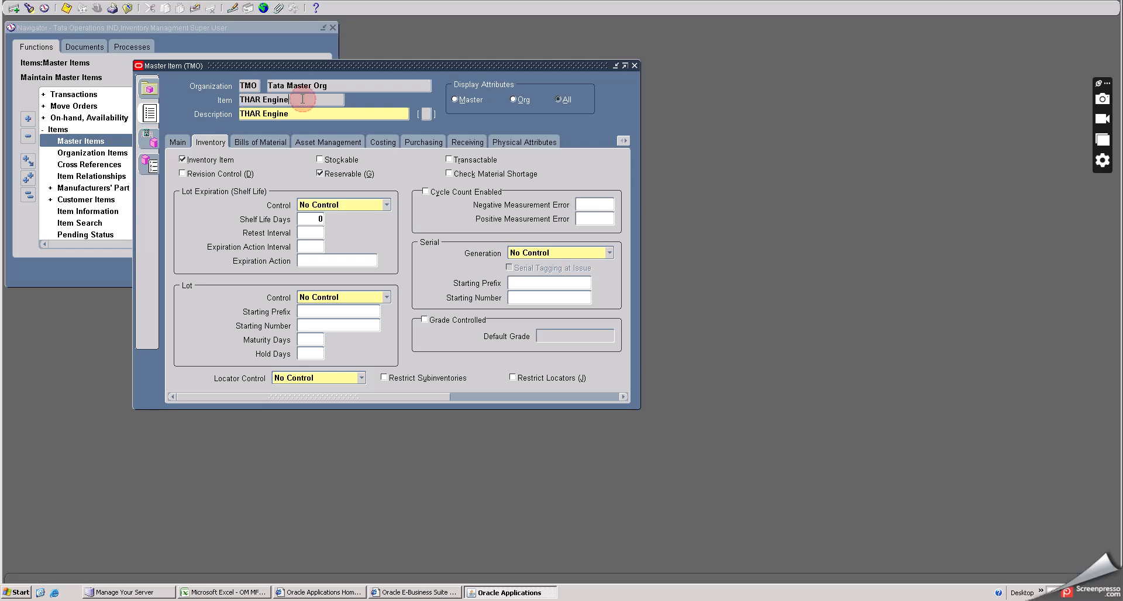
left_click(178, 142)
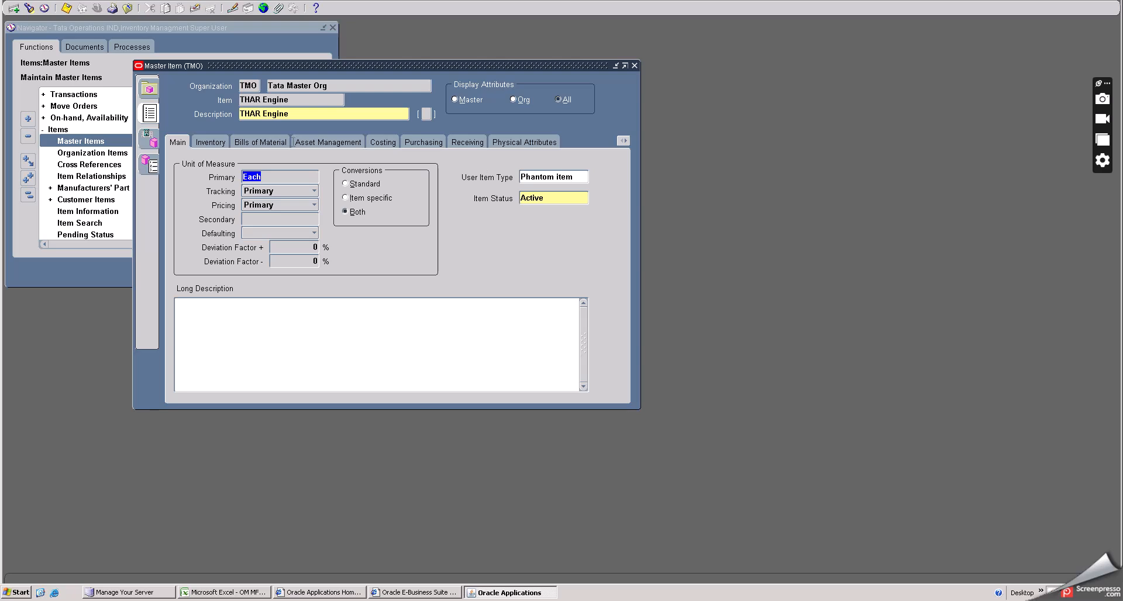
left_click(211, 142)
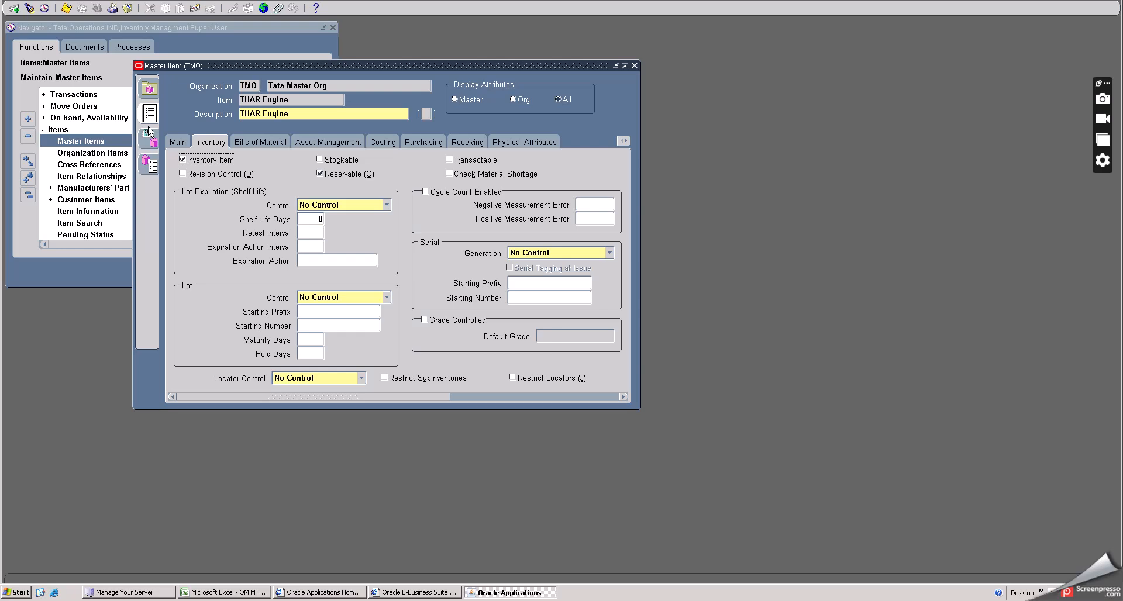
left_click(636, 66)
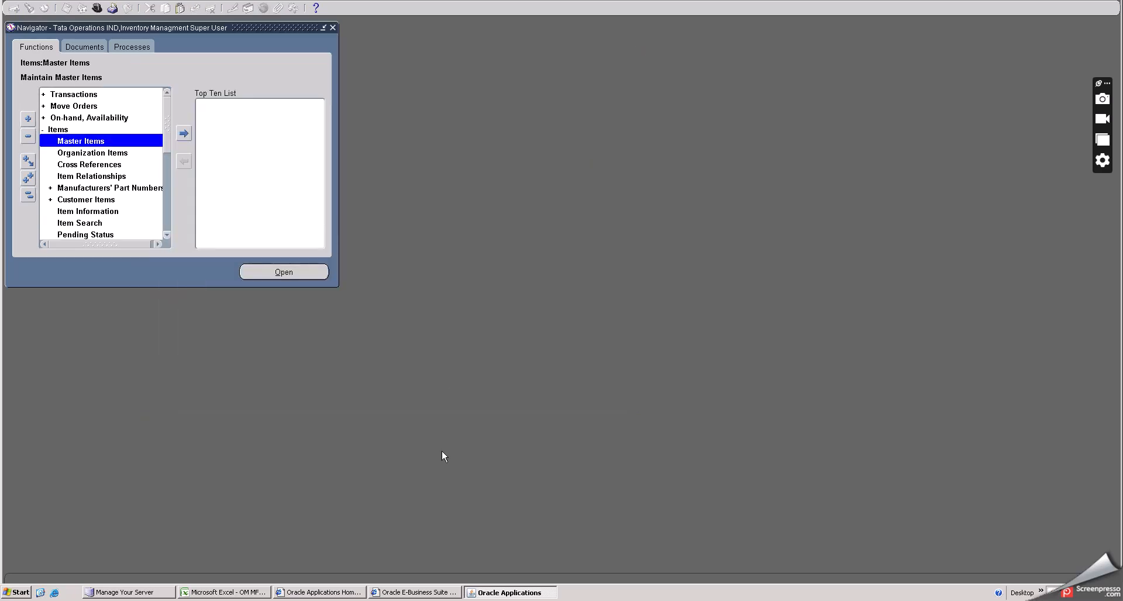
- Review the phantom setup notes and component rows in the spreadsheet
left_click(897, 168)
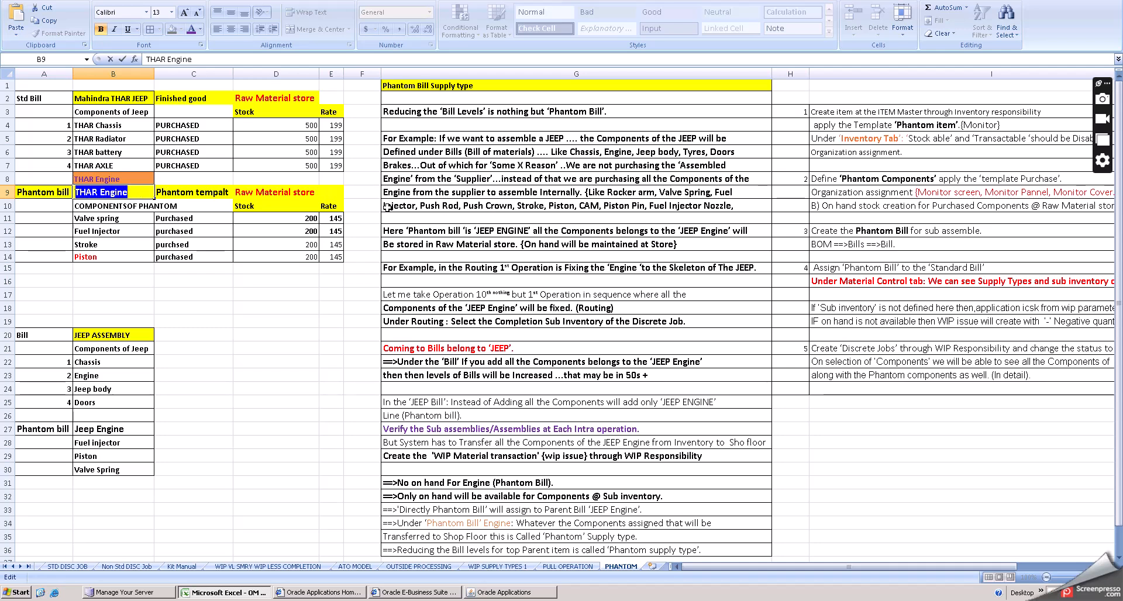
left_click(929, 126)
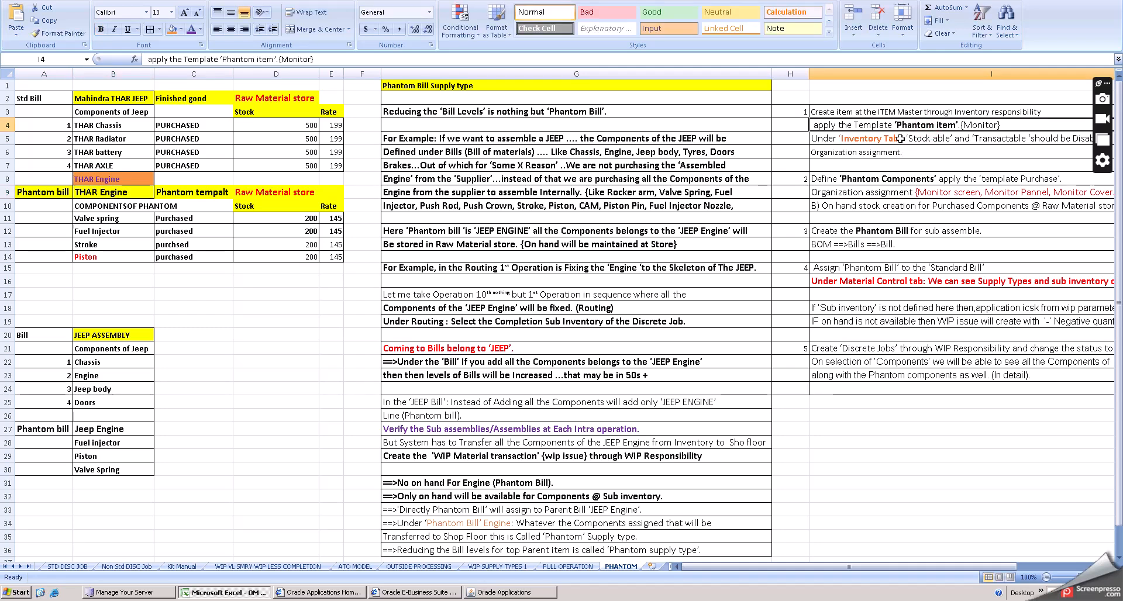
left_click(887, 177)
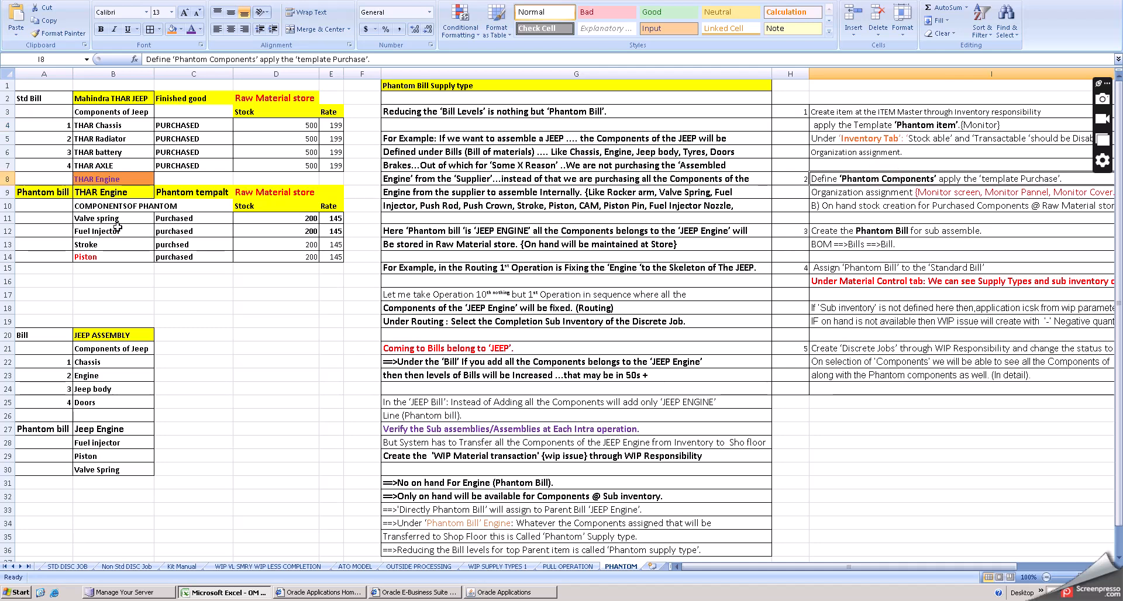
left_click(169, 230)
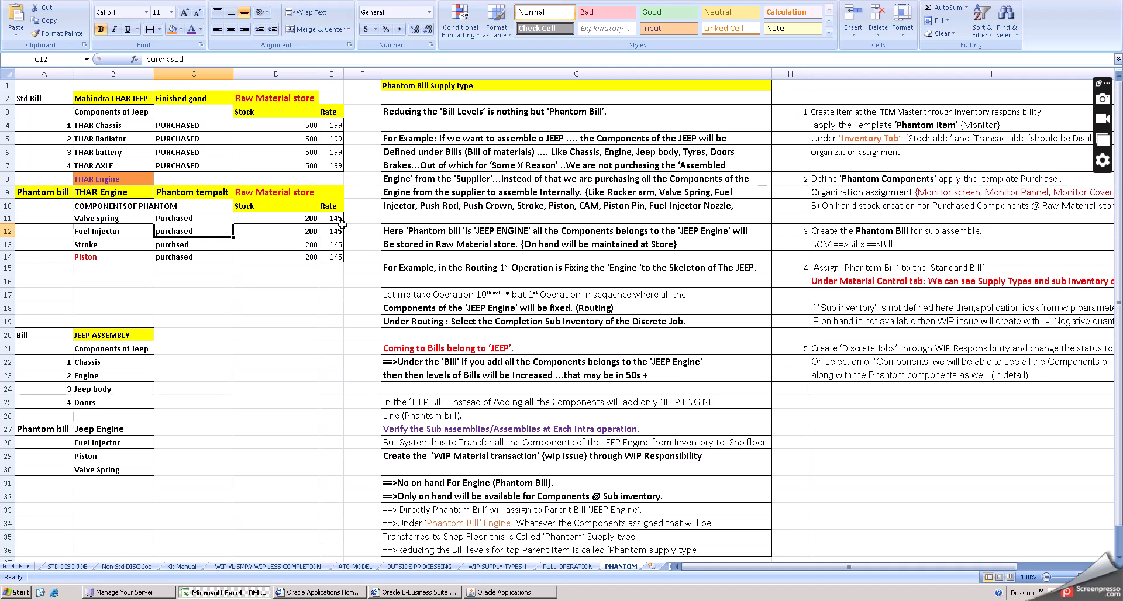
left_click(352, 242)
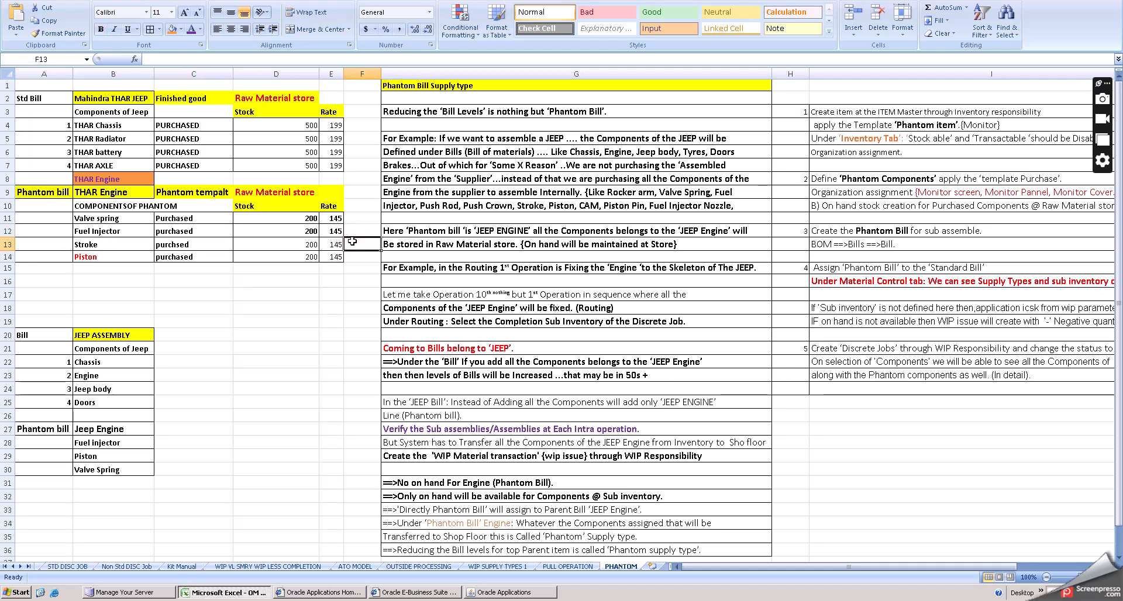
left_click(850, 219)
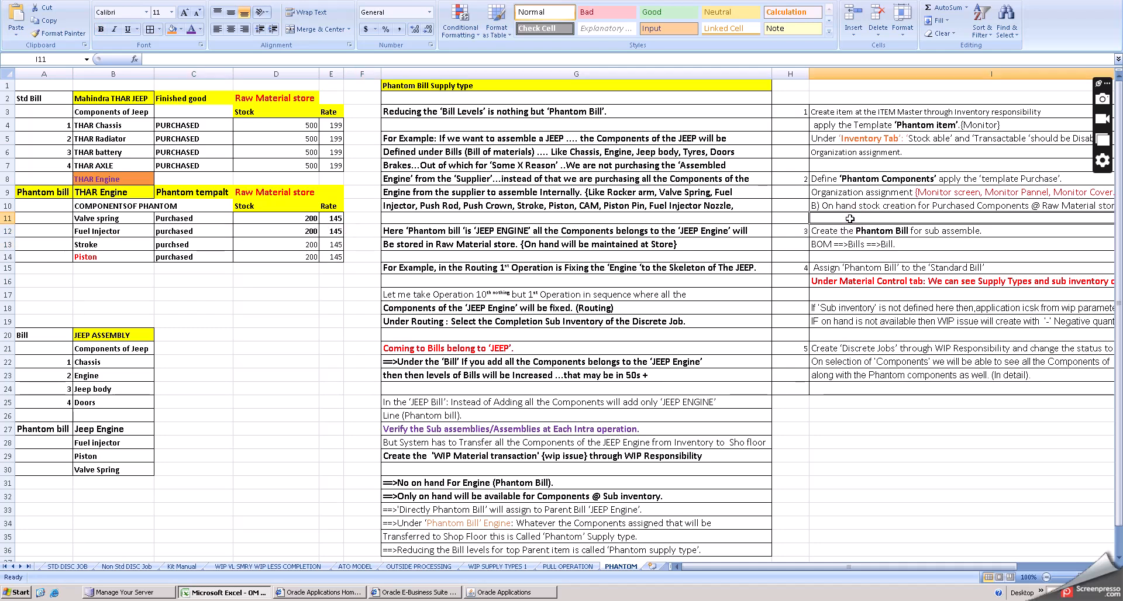
left_click(508, 592)
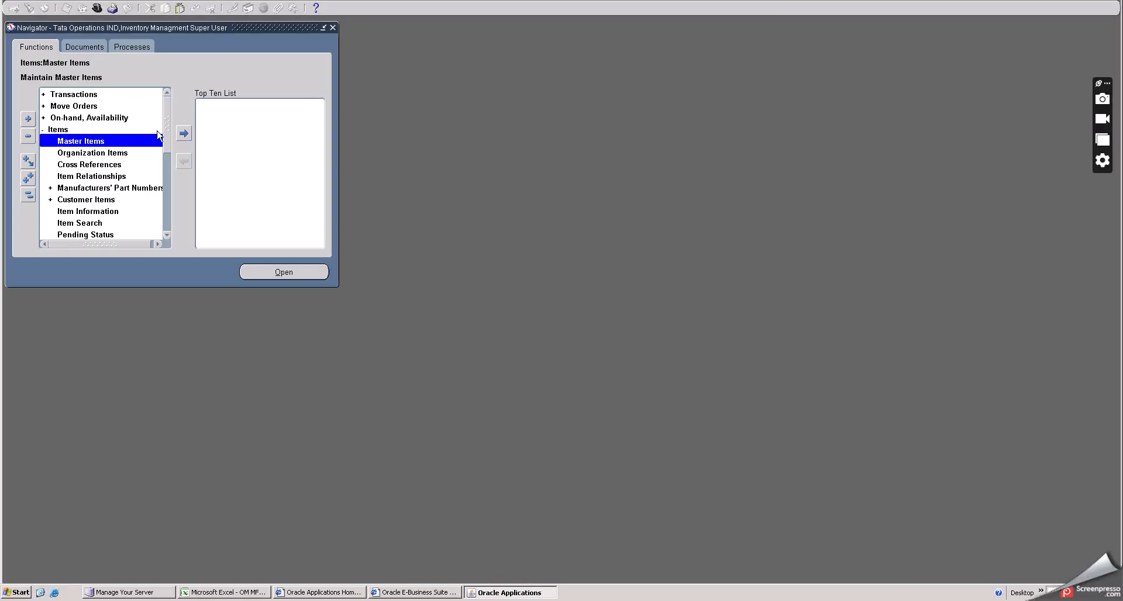
- Switch to the Tata Operations, Work in Process responsibility
double_click(156, 139)
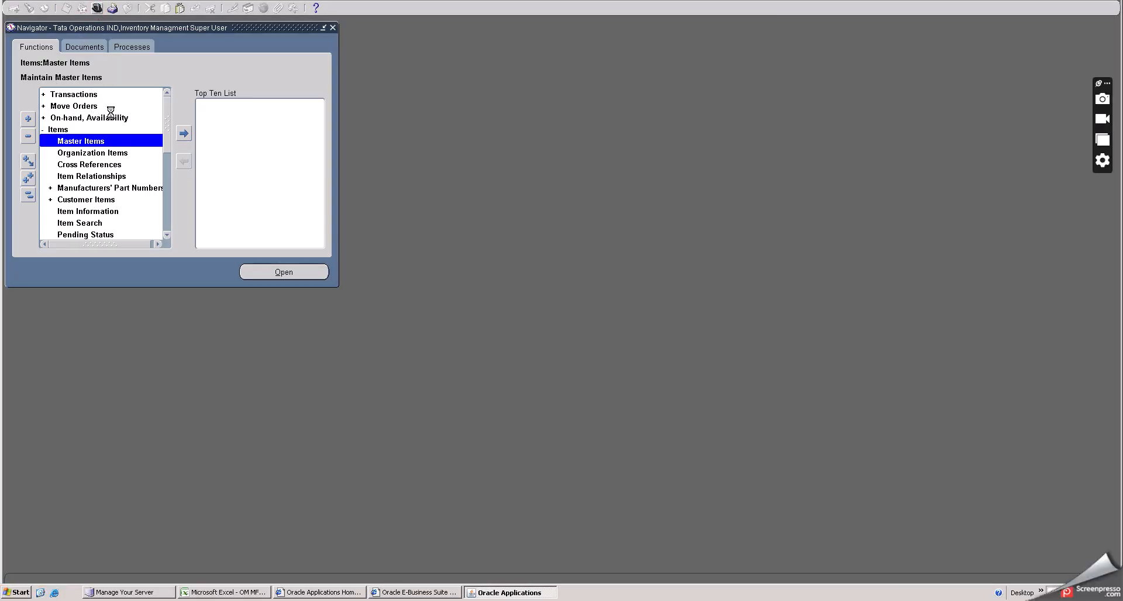
scroll(111, 231, "down", 2)
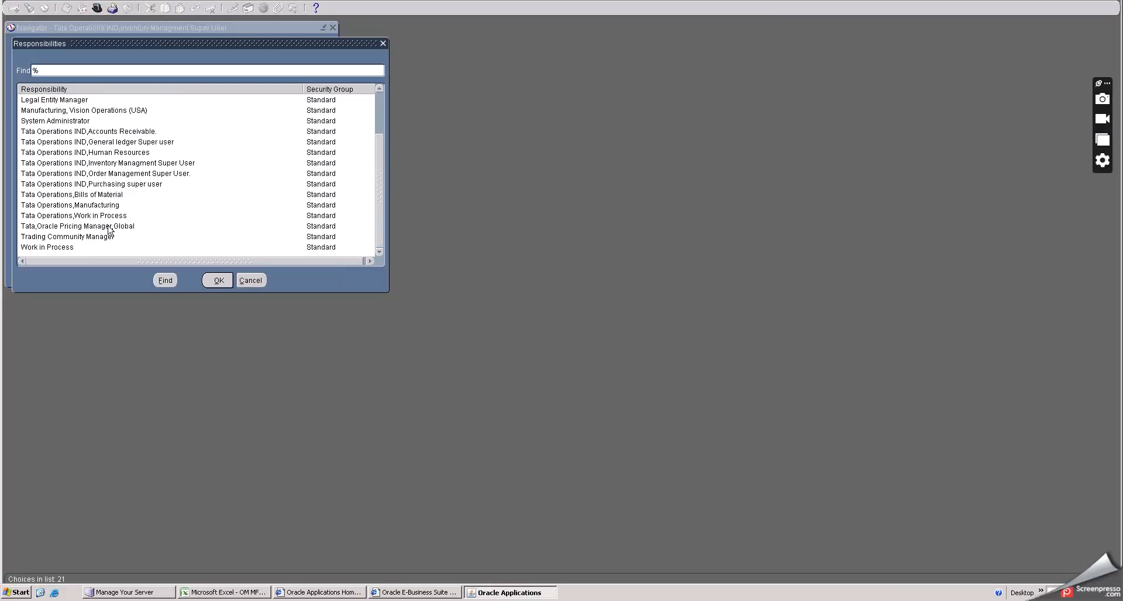
left_click(100, 215)
left_click(218, 280)
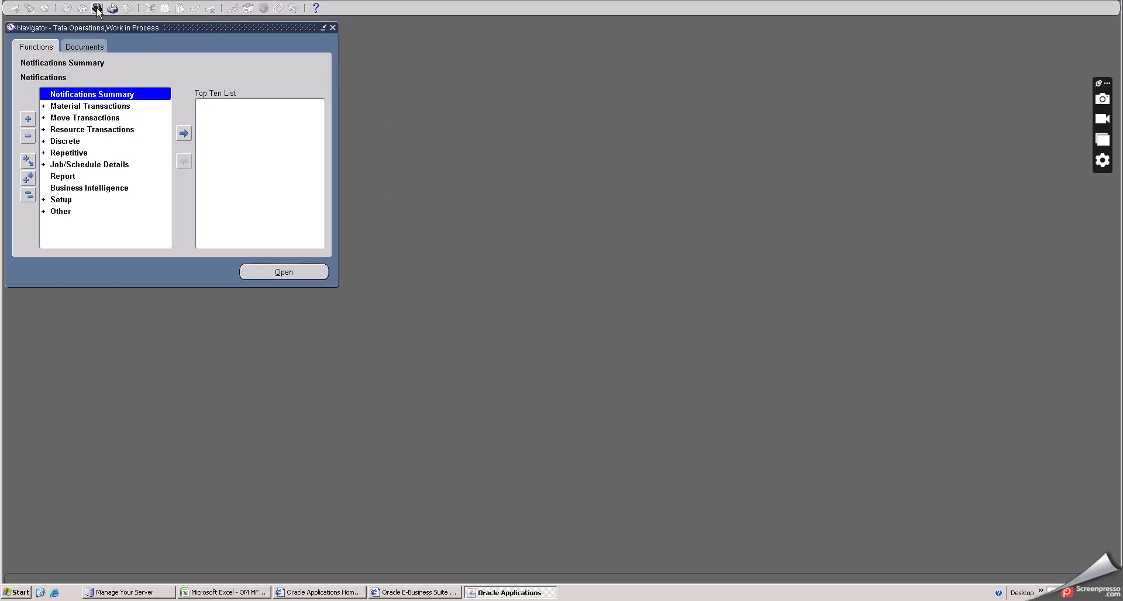
- Switch to the Tata Operations, Bills of Material responsibility
double_click(64, 141)
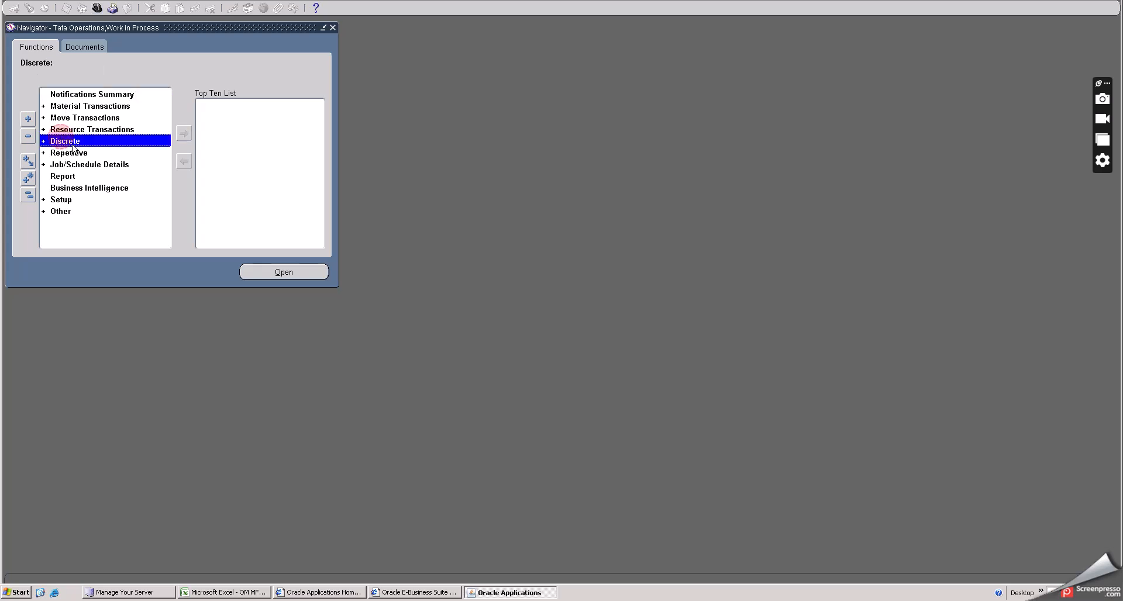
double_click(74, 142)
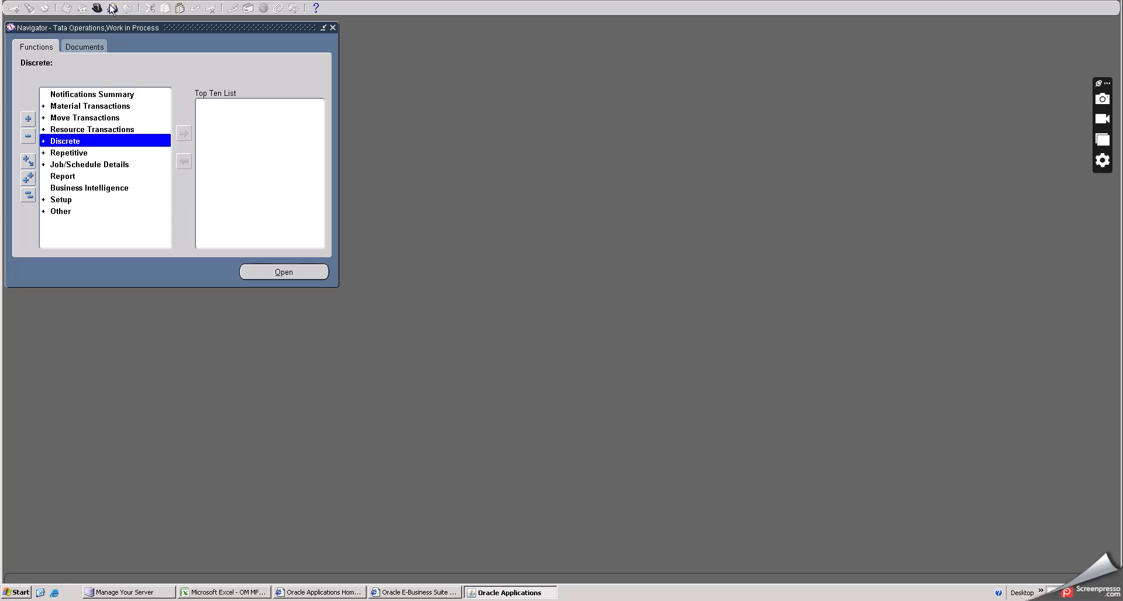
left_click(99, 9)
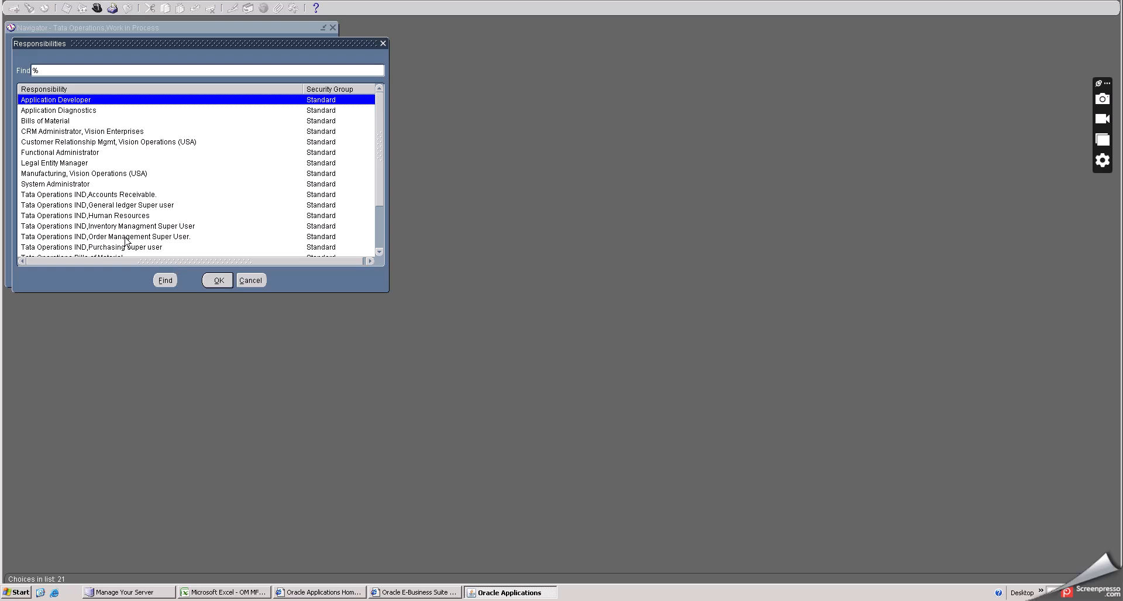
scroll(123, 236, "down", 1)
double_click(105, 226)
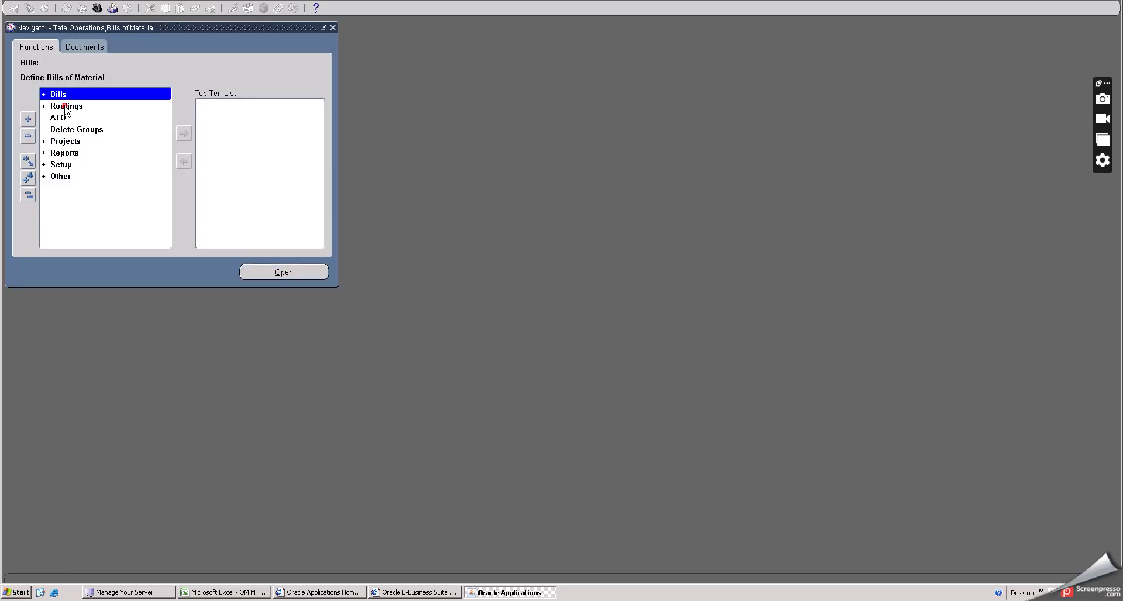
- Open the Routings form for the TH organization
double_click(64, 105)
double_click(71, 118)
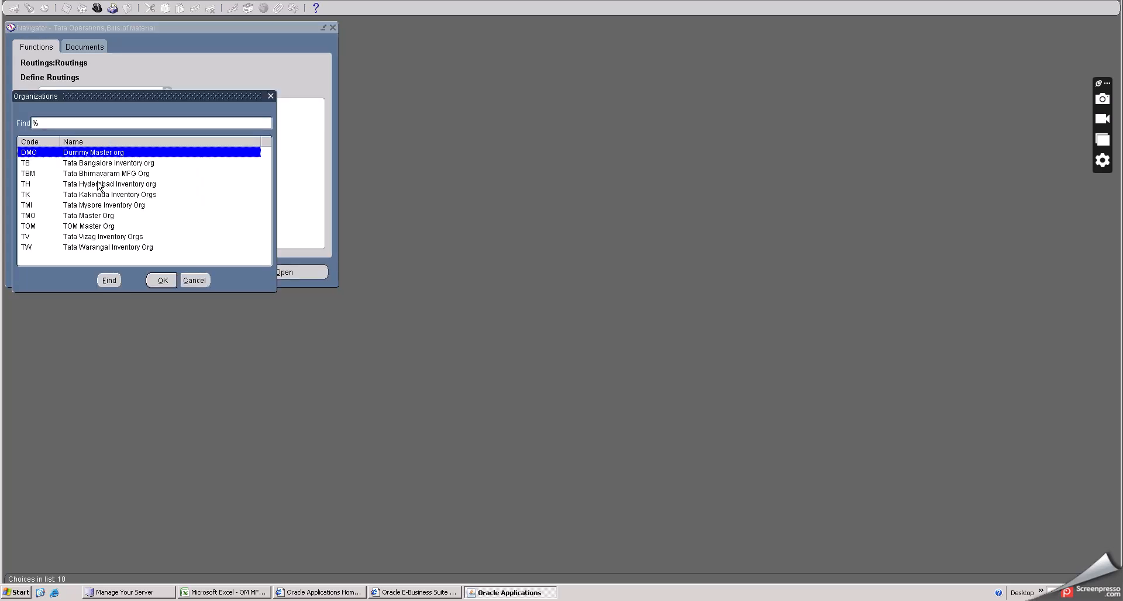
left_click(100, 184)
left_click(162, 280)
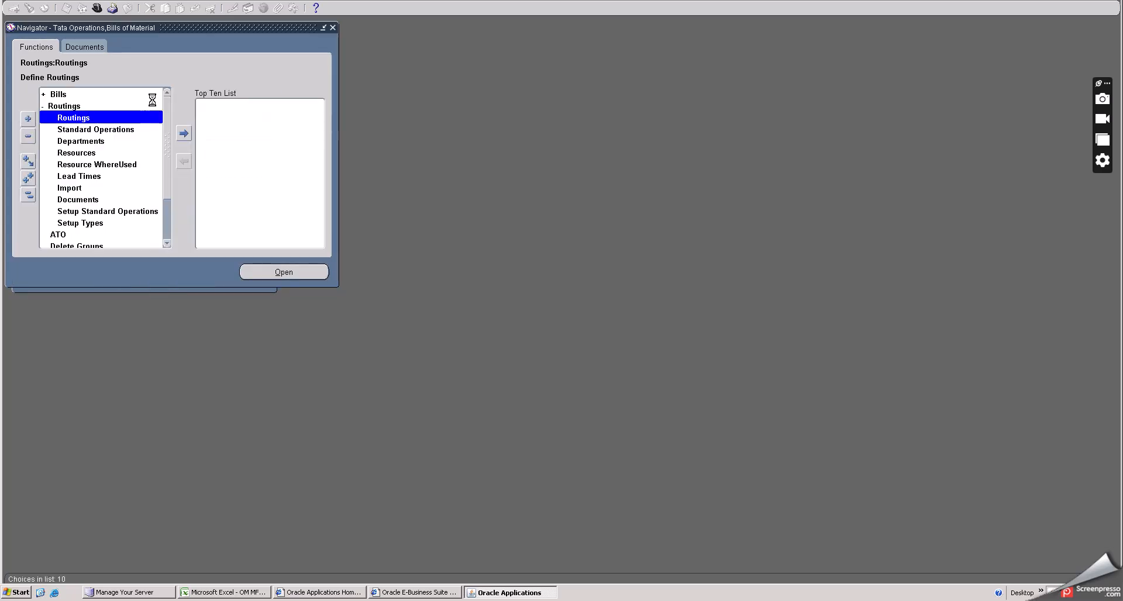
left_click_drag(135, 19, 247, 41)
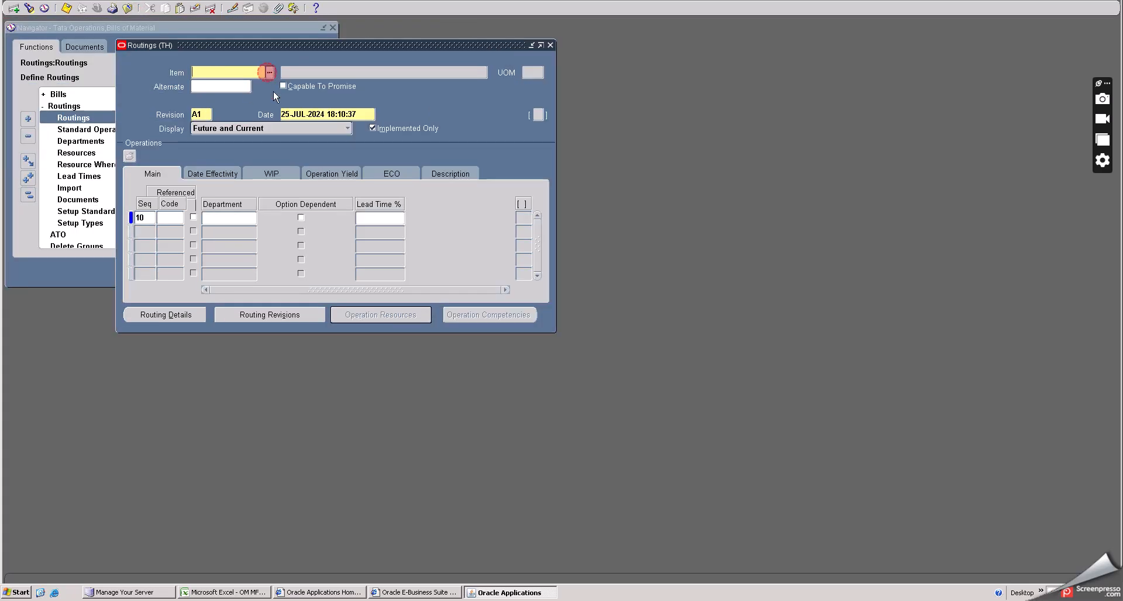
- Select Mahindra THAR JEEP as the item for the new routing
left_click(269, 72)
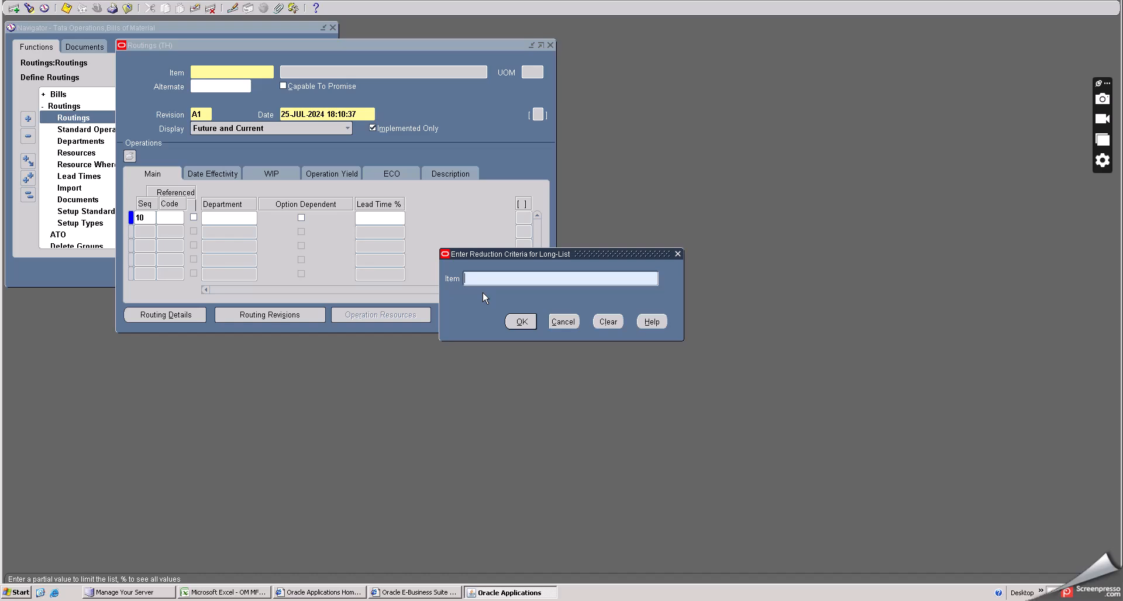
type("MA%")
left_click(518, 321)
left_click(546, 316)
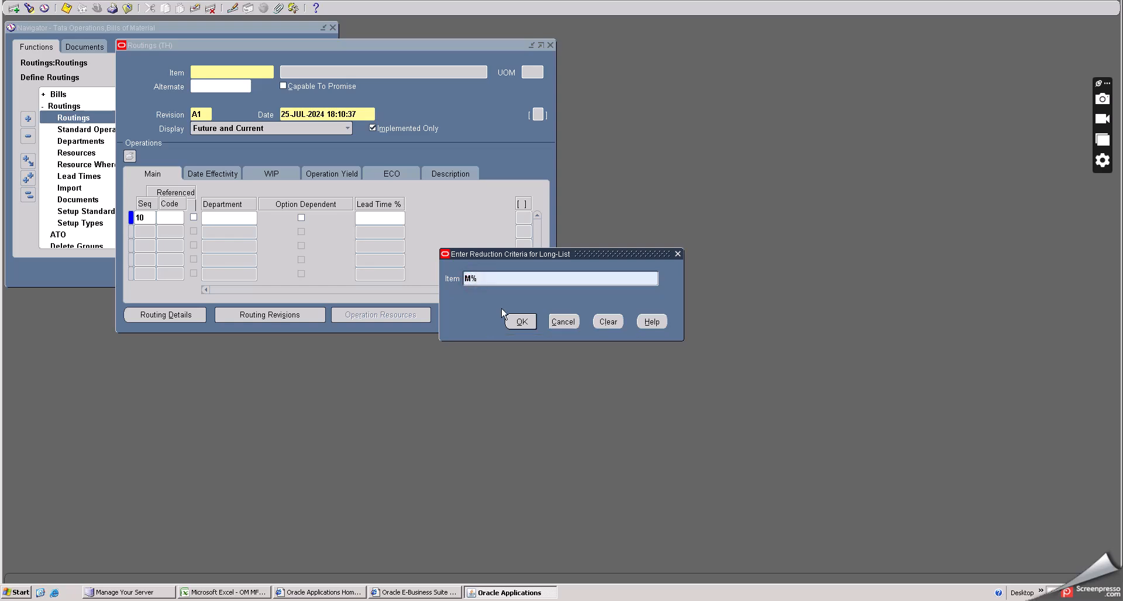
type("a")
left_click(520, 321)
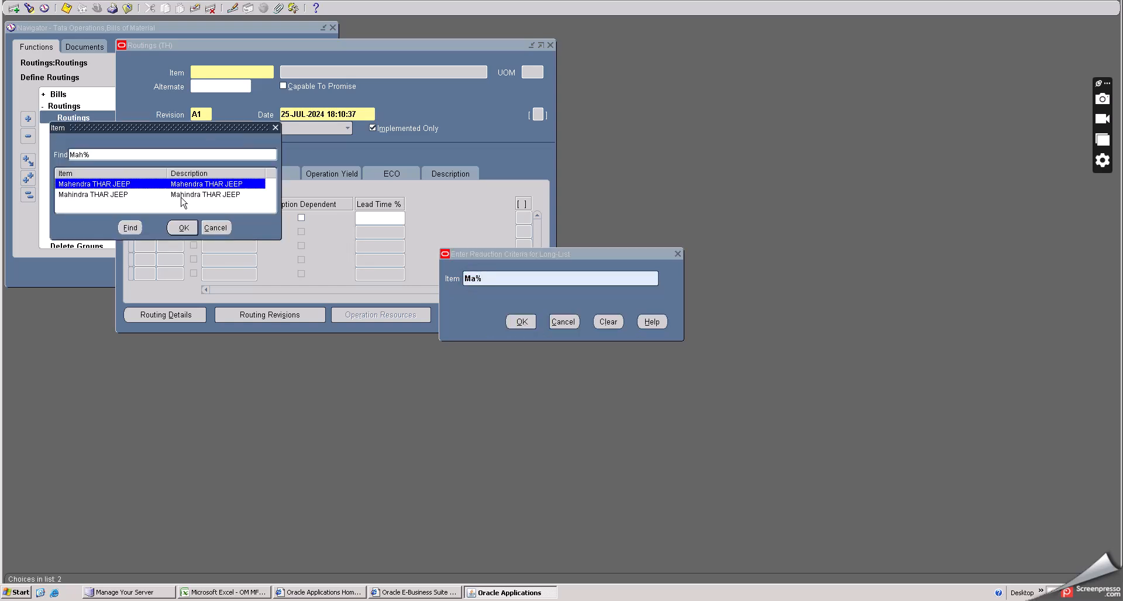
left_click(120, 196)
left_click(175, 227)
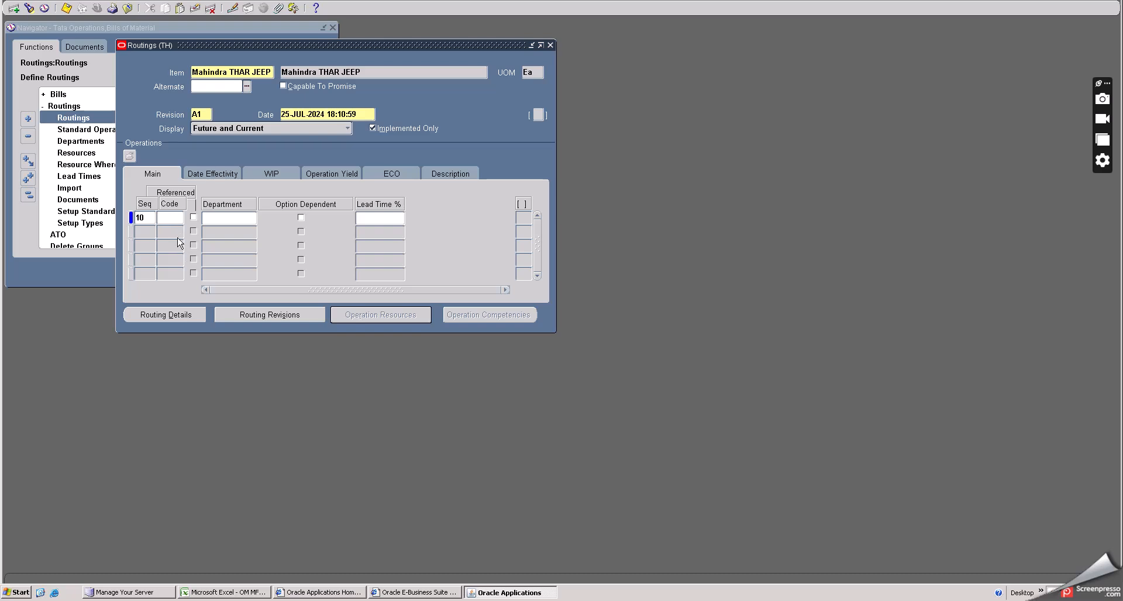
- Assign standard operation ASMB to operation sequence 10
left_click(180, 218)
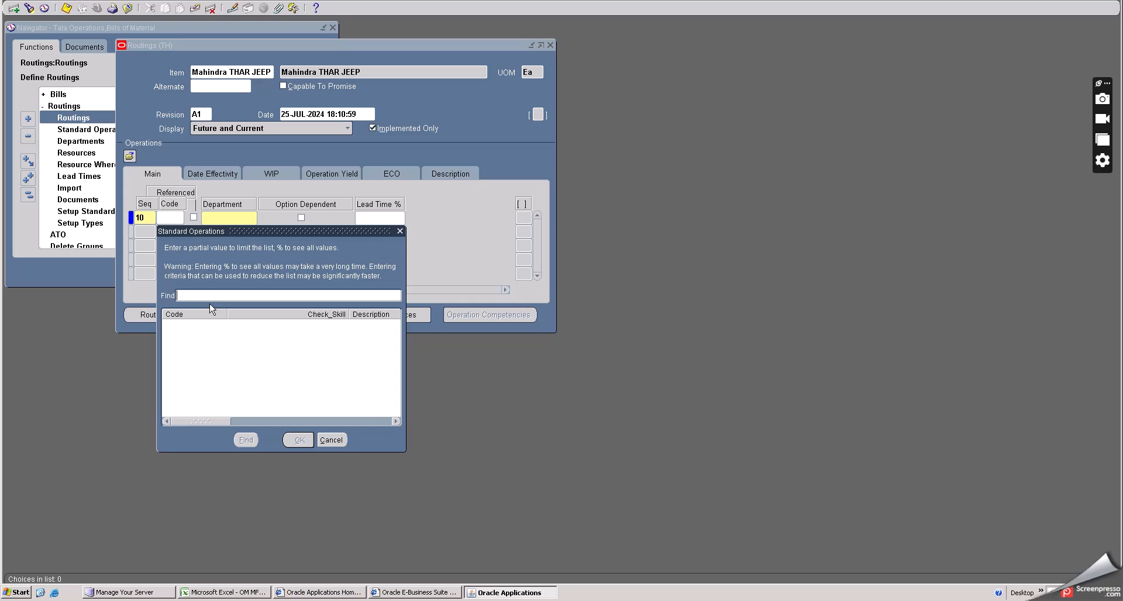
type("%")
left_click(246, 439)
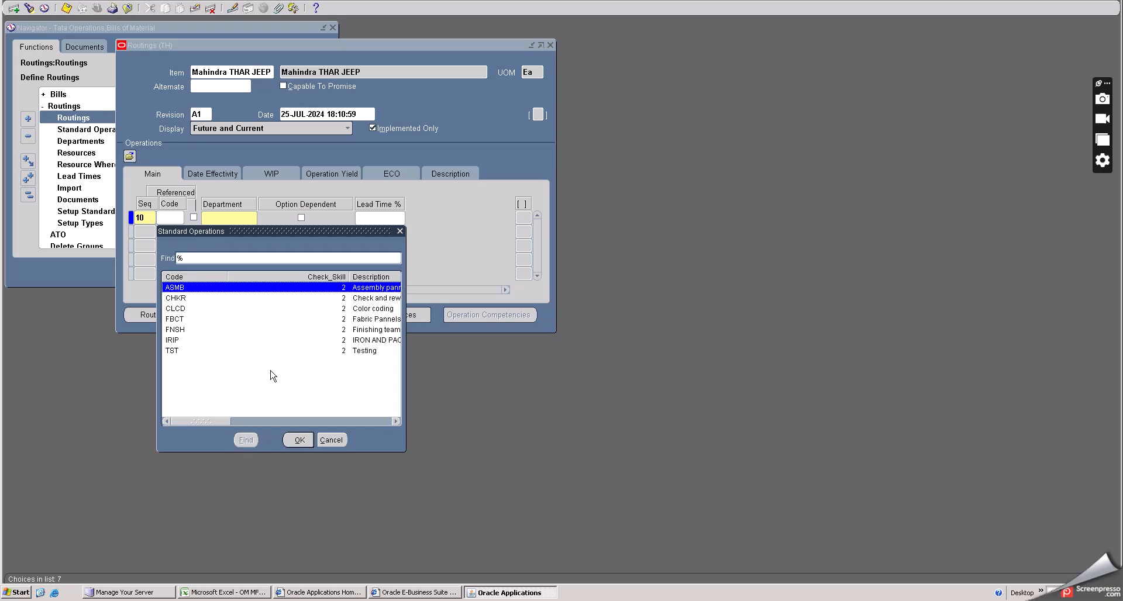
left_click(295, 440)
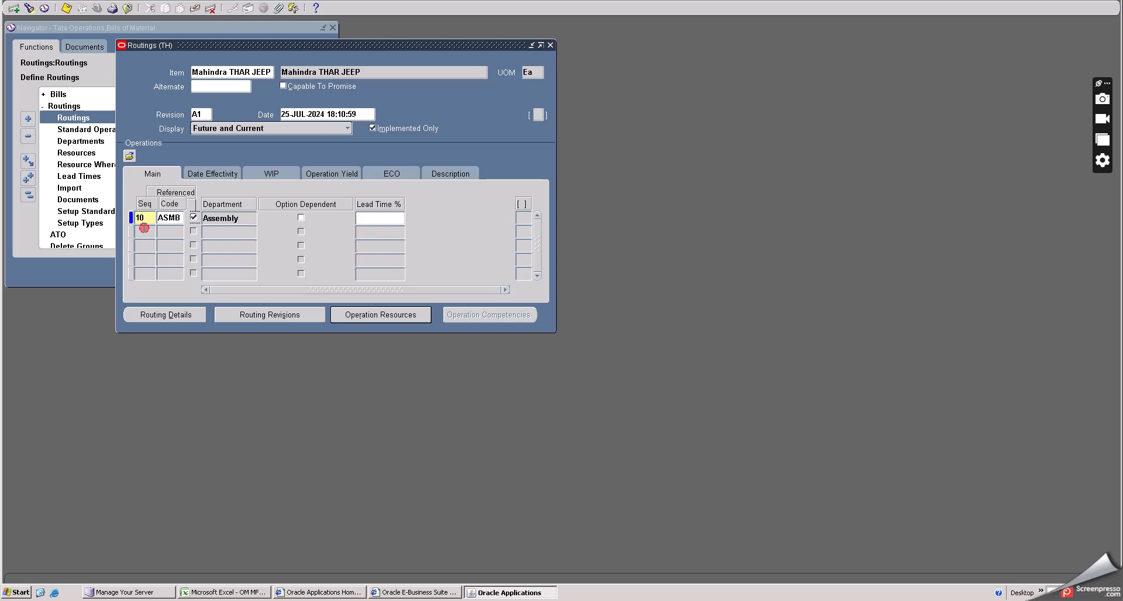
- Add operation sequence 20 using standard operation CHKR
left_click(144, 231)
left_click(170, 232)
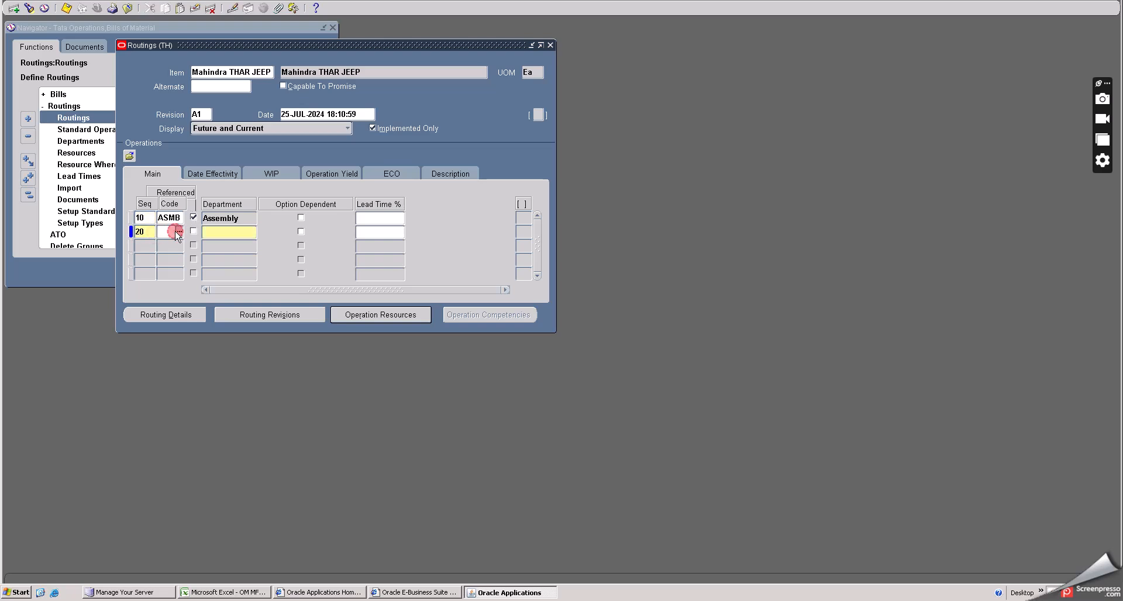
left_click(176, 231)
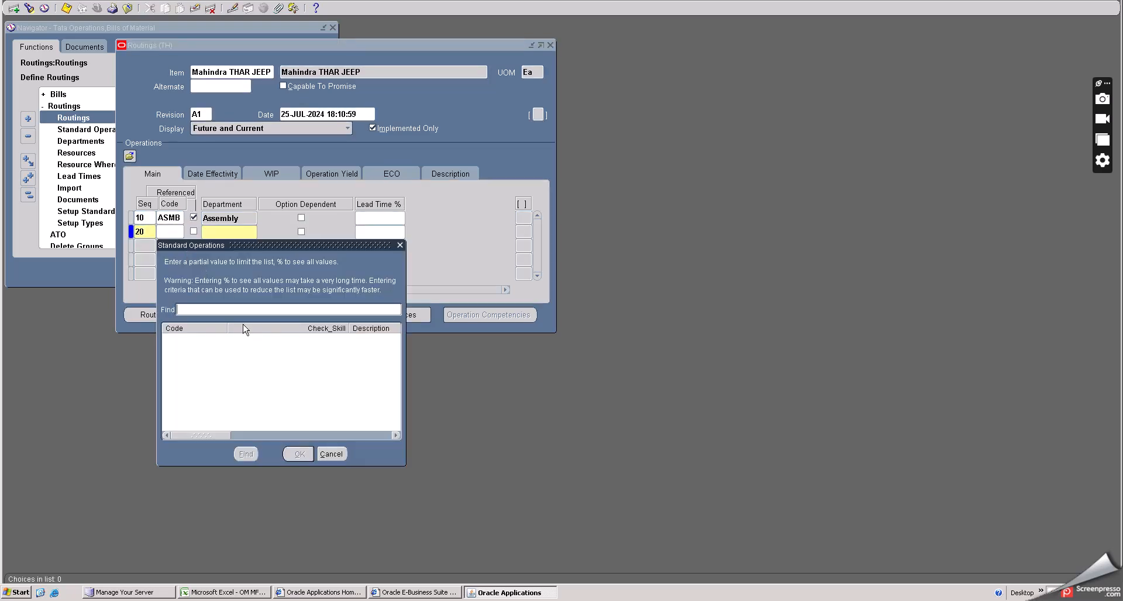
type("%")
left_click(245, 454)
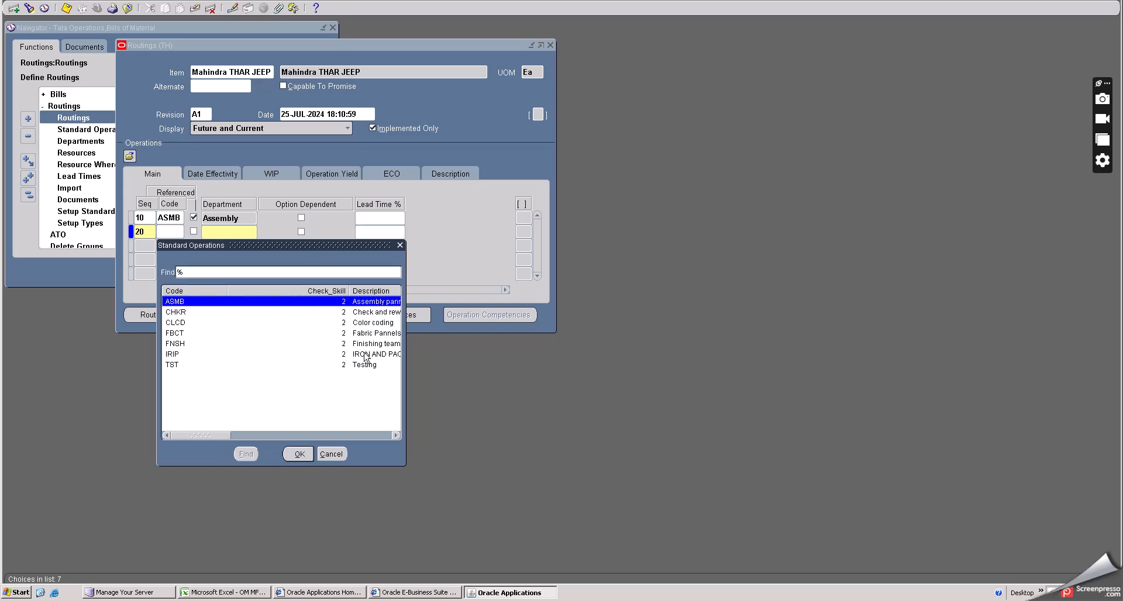
left_click(360, 345)
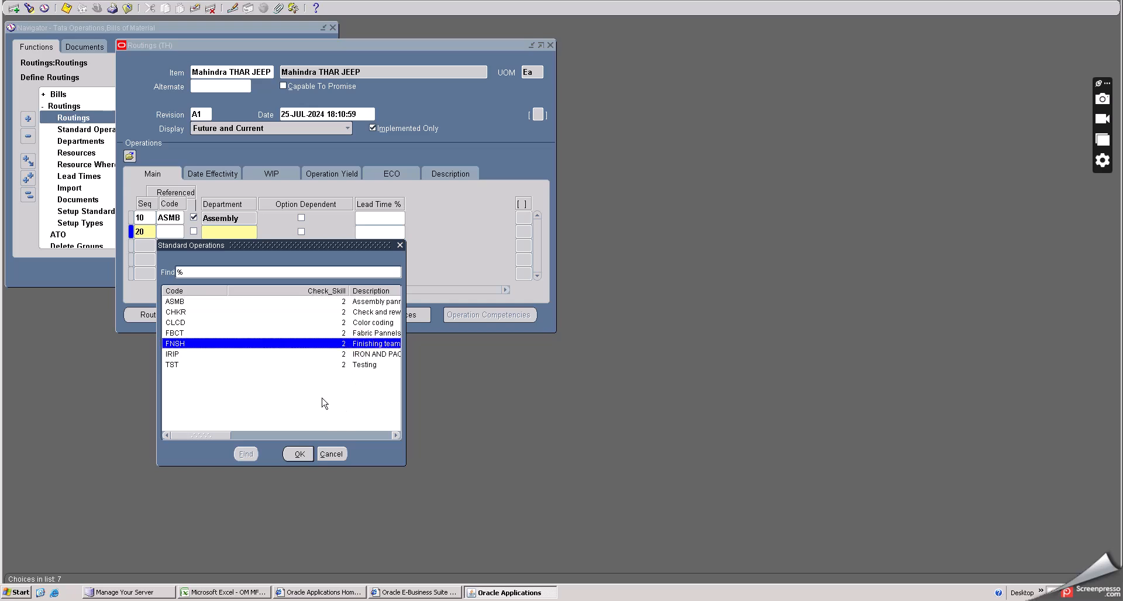
left_click(360, 313)
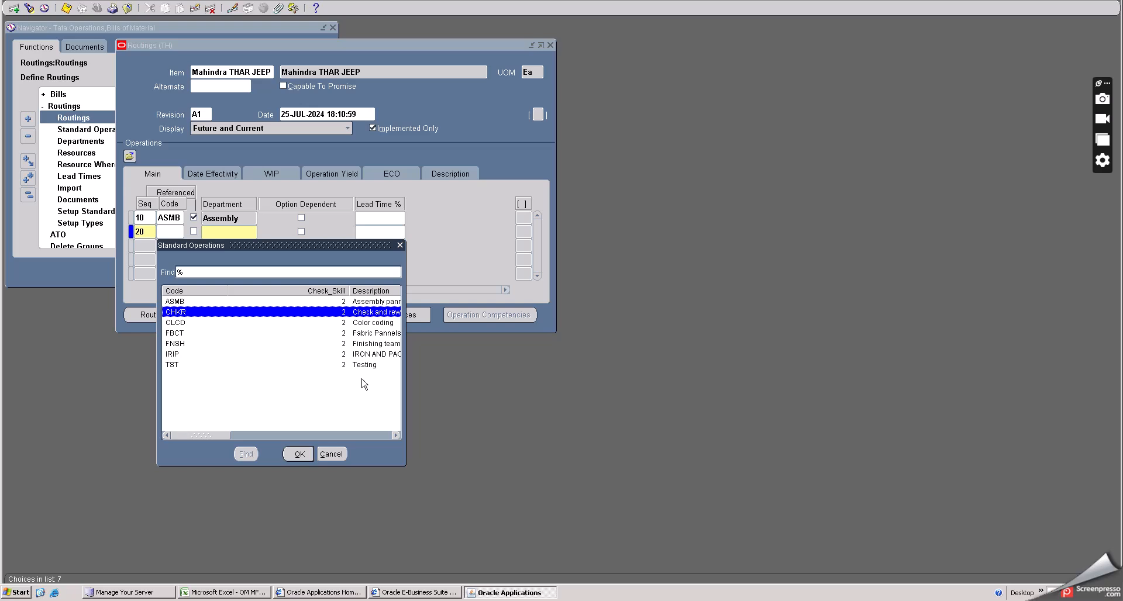
left_click(299, 454)
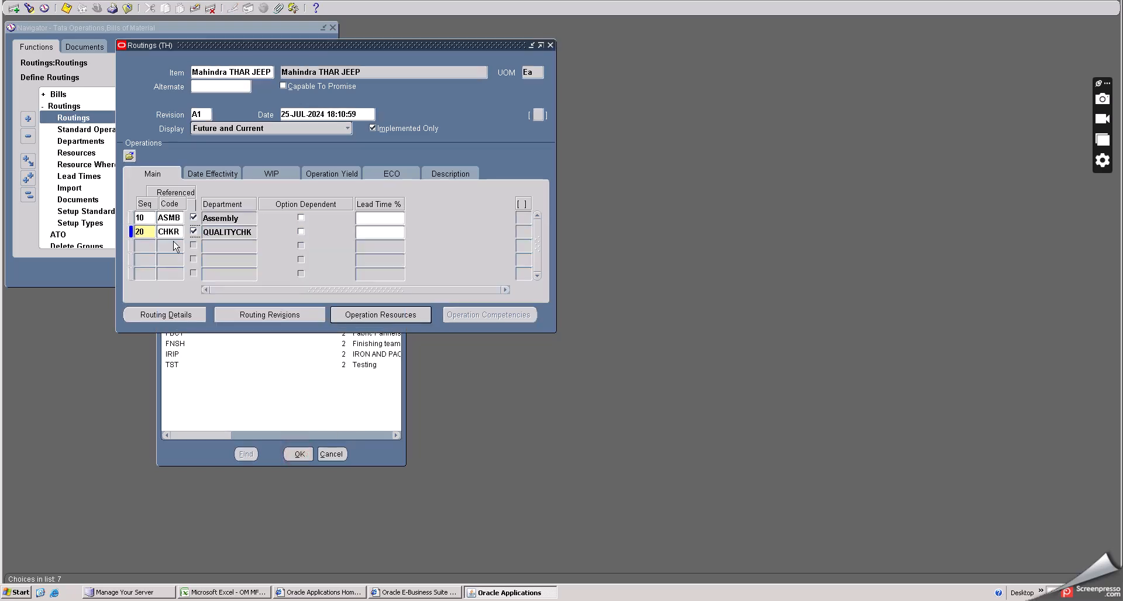
- Add operation sequence 30 using standard operation TST
left_click(146, 248)
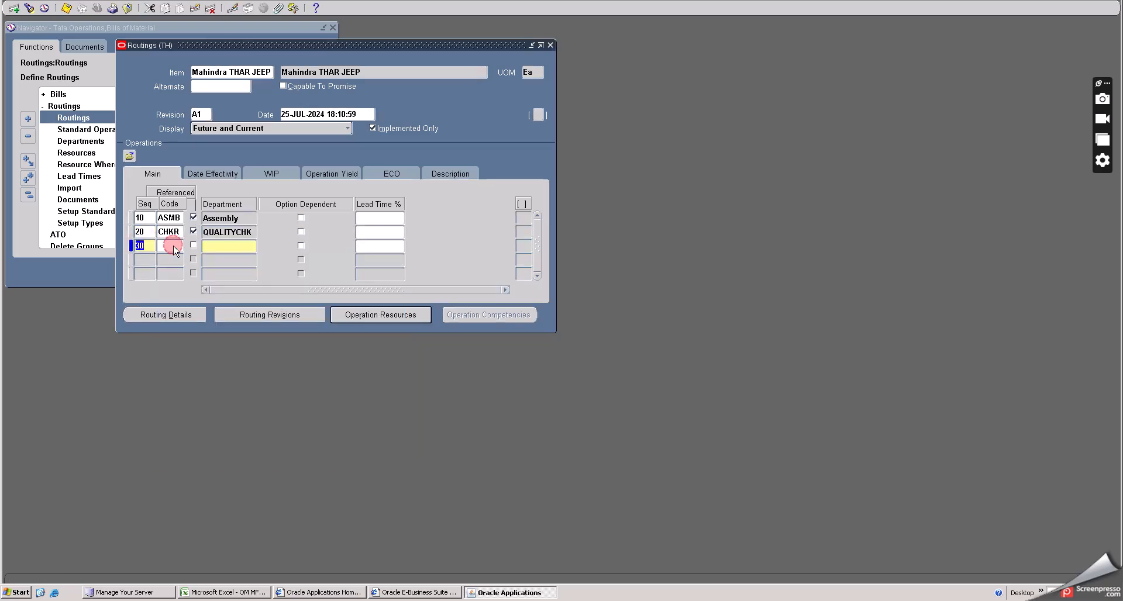
key("ctrl+l")
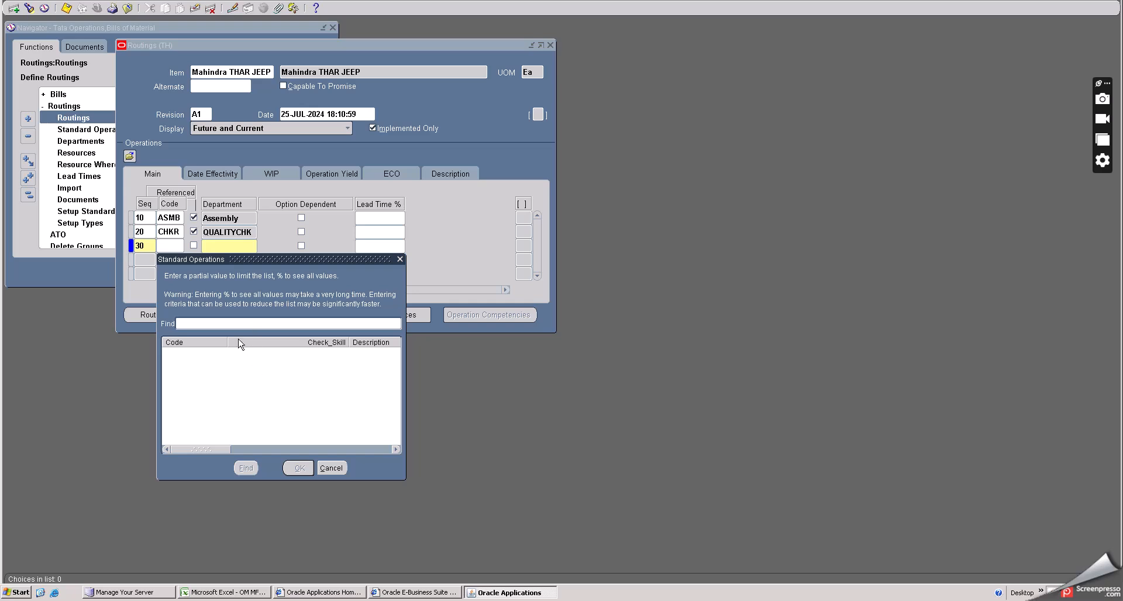
type("%")
left_click(246, 468)
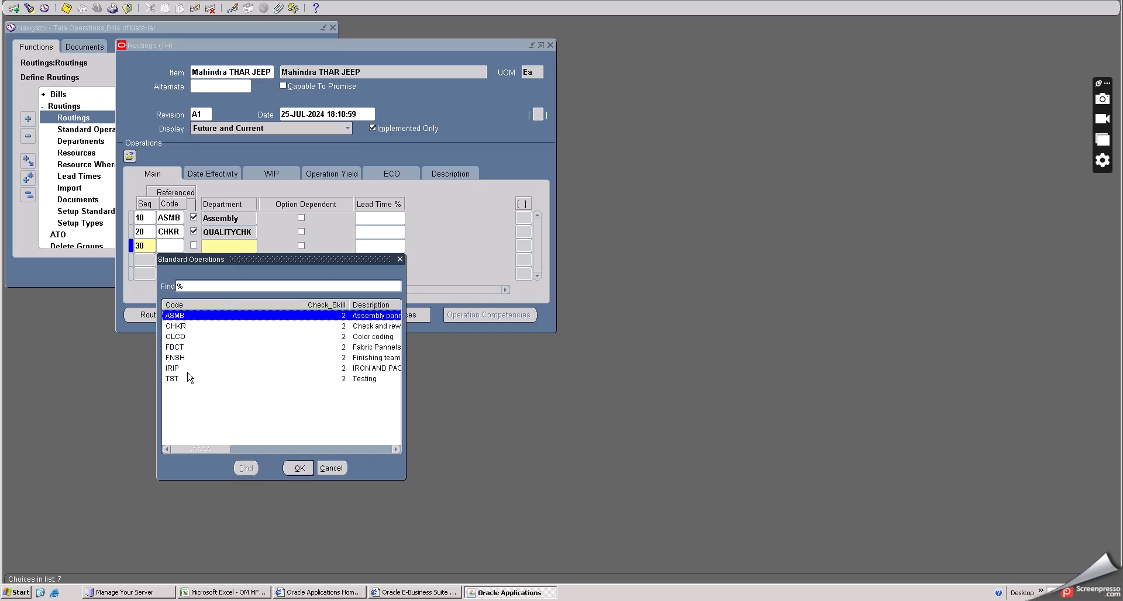
left_click(195, 378)
left_click(299, 468)
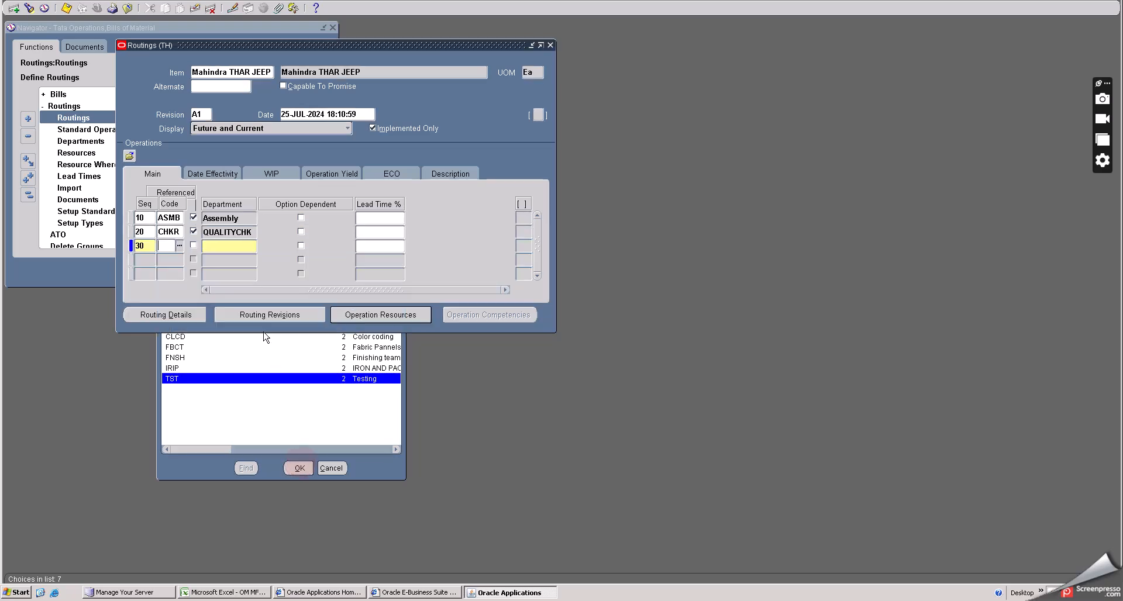
- Review the operations' effectivity dates, WIP settings and operation yield
left_click(214, 173)
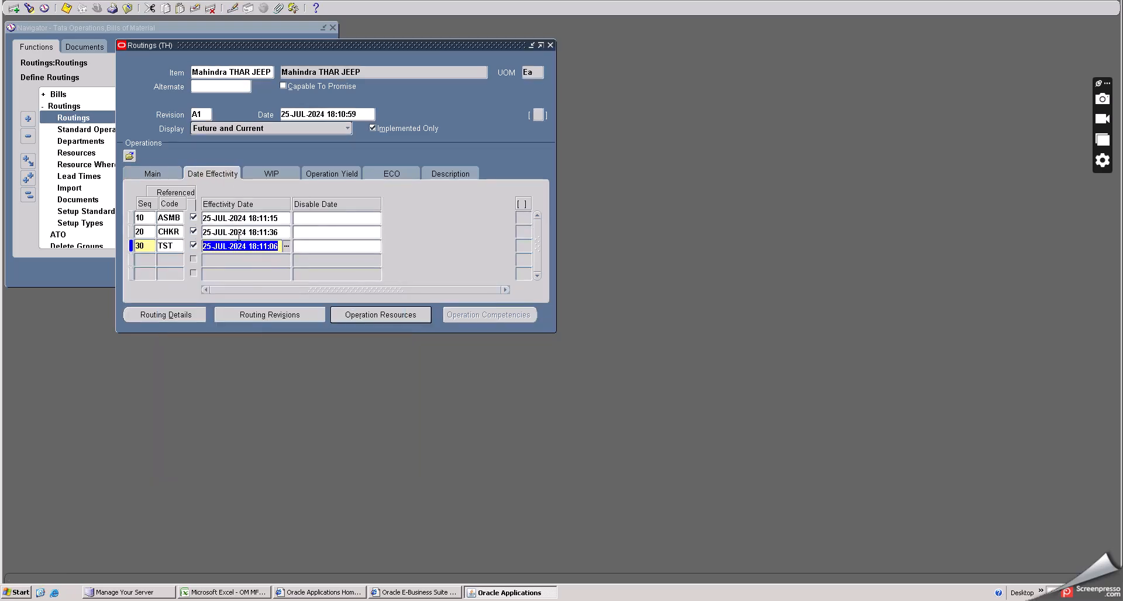
left_click(273, 174)
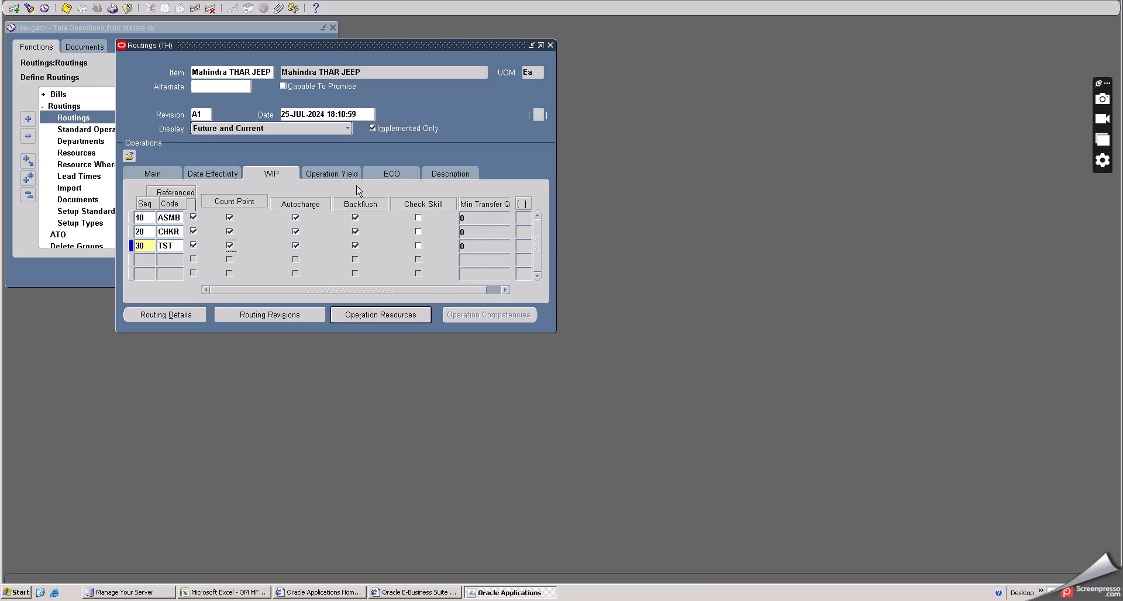
left_click(335, 175)
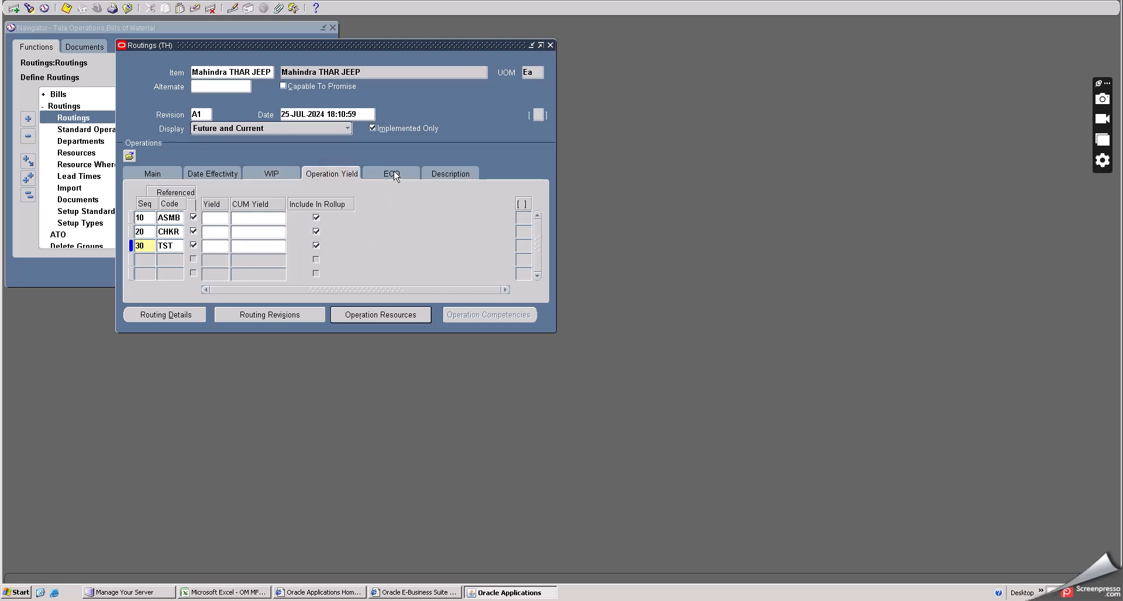
left_click(157, 174)
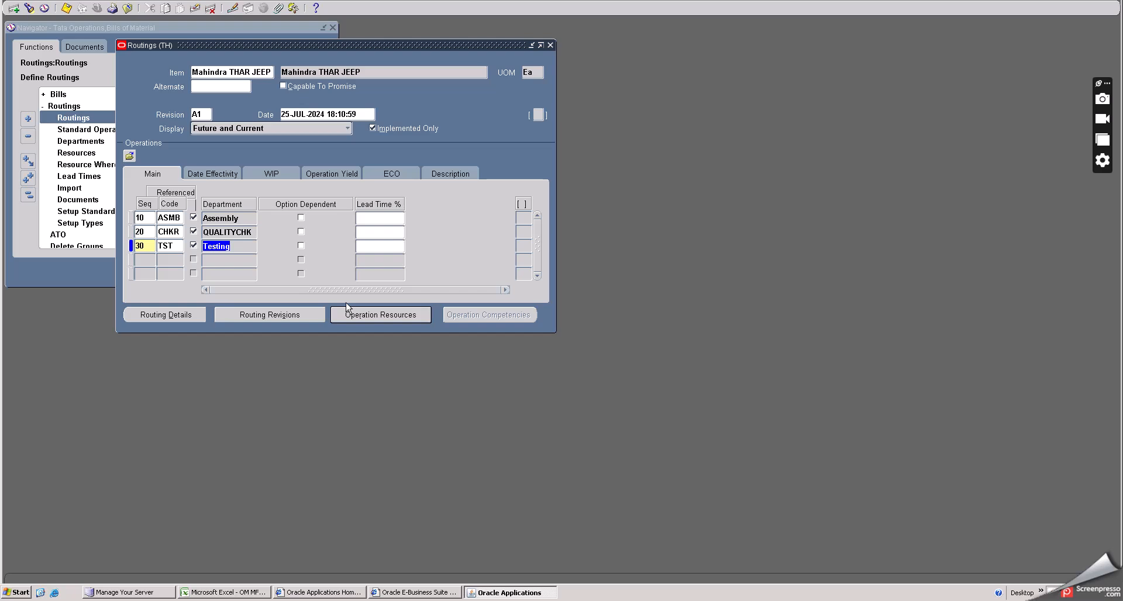
- Save the routing and close the Routings form
left_click(67, 9)
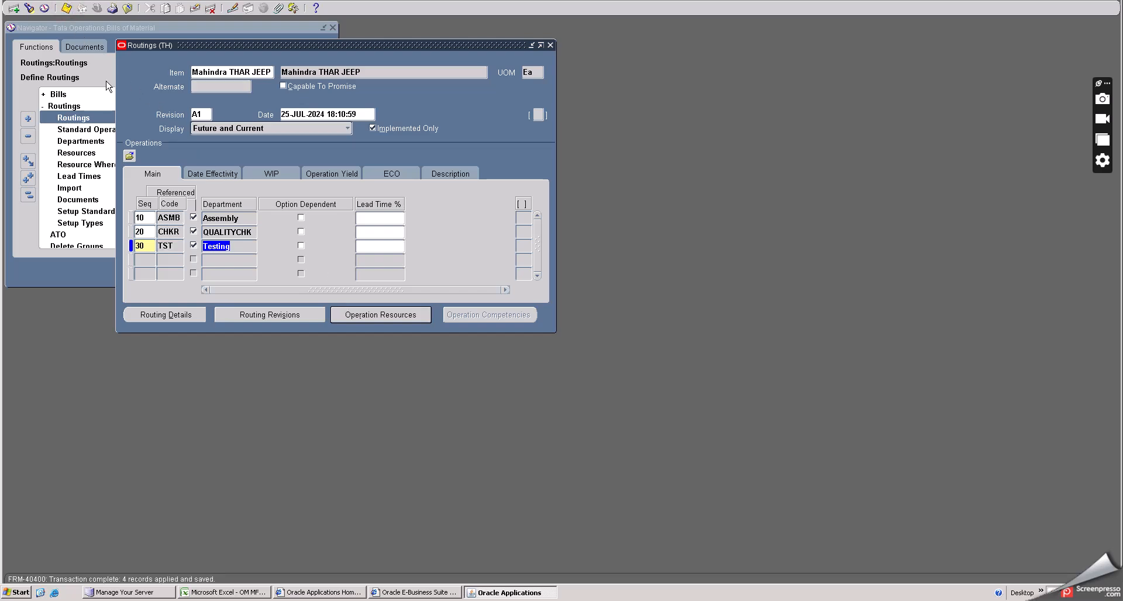
left_click(127, 9)
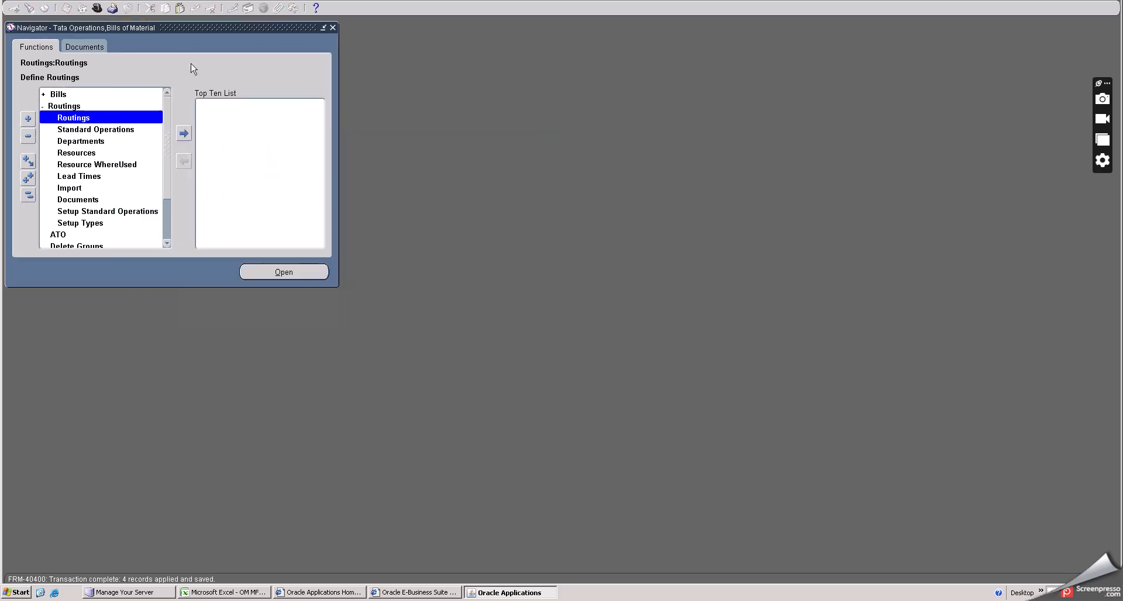
- Open the Bills of Material definition form from the navigator
double_click(58, 95)
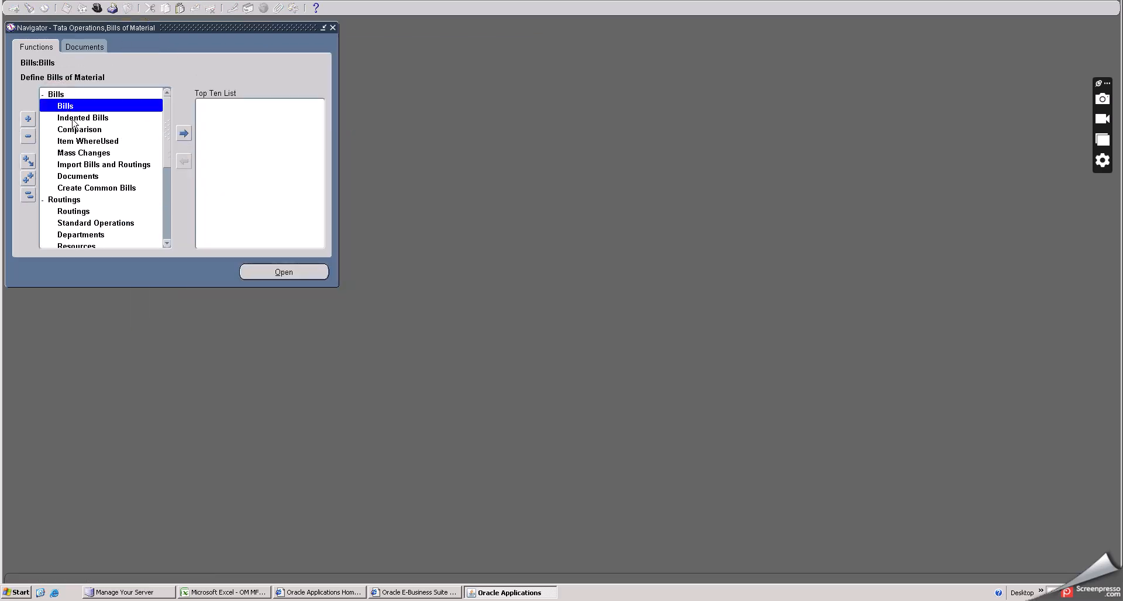
double_click(77, 107)
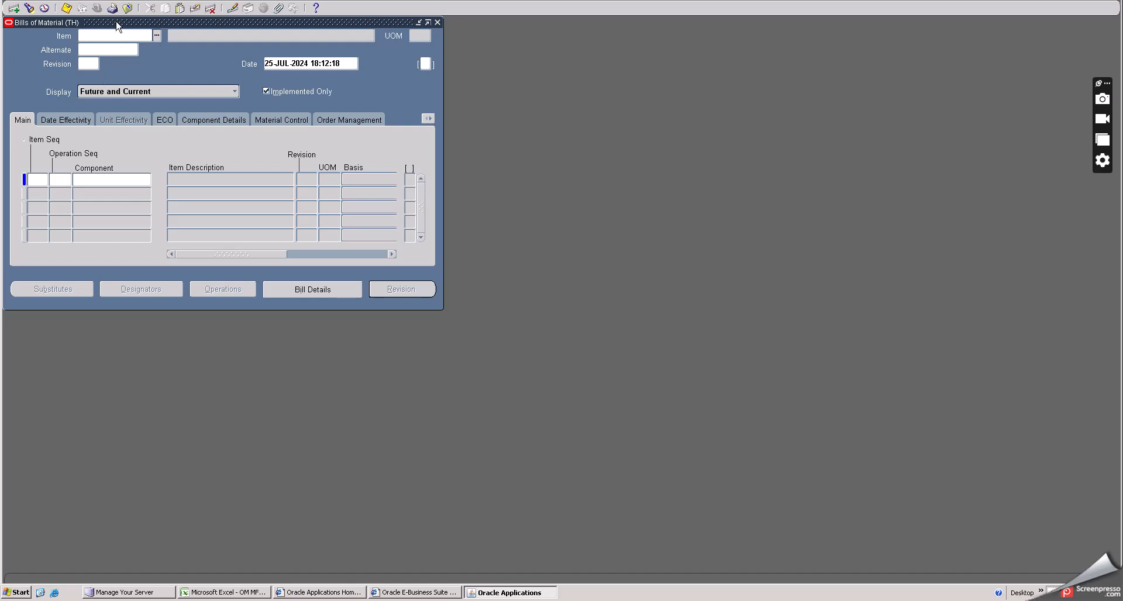
left_click_drag(116, 23, 204, 64)
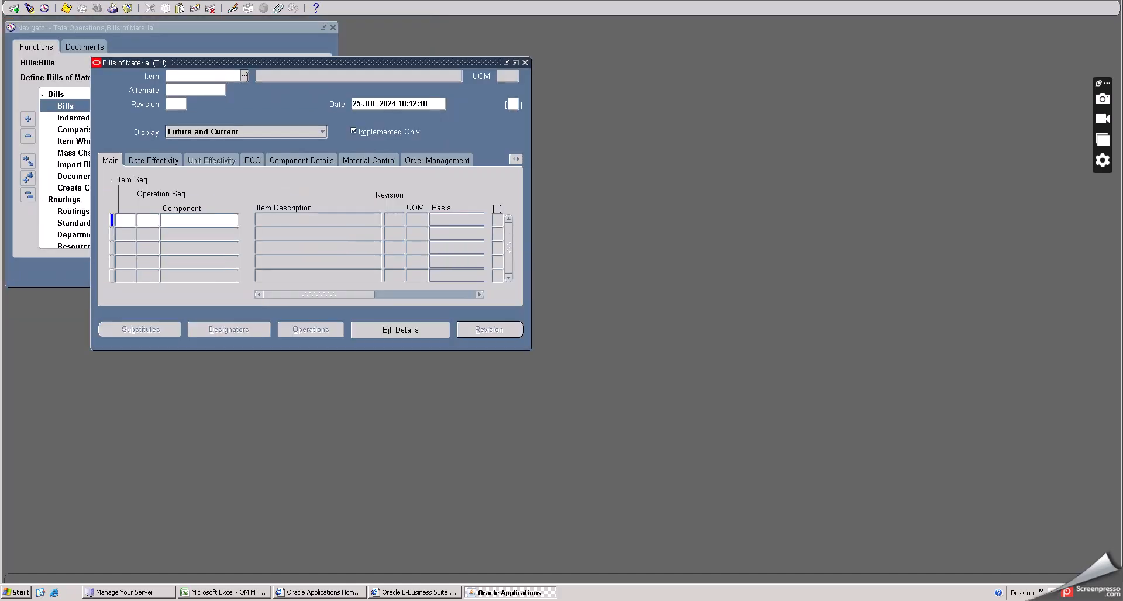
- Look up all items with % and load THAR Engine as the bill's item
left_click(245, 76)
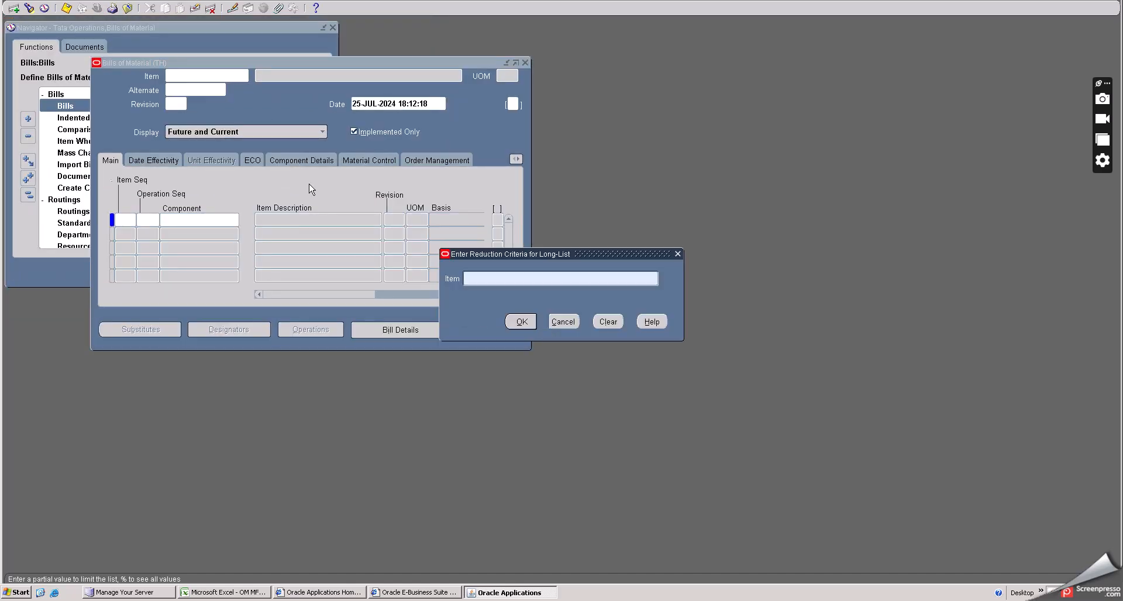
type("%")
left_click(521, 322)
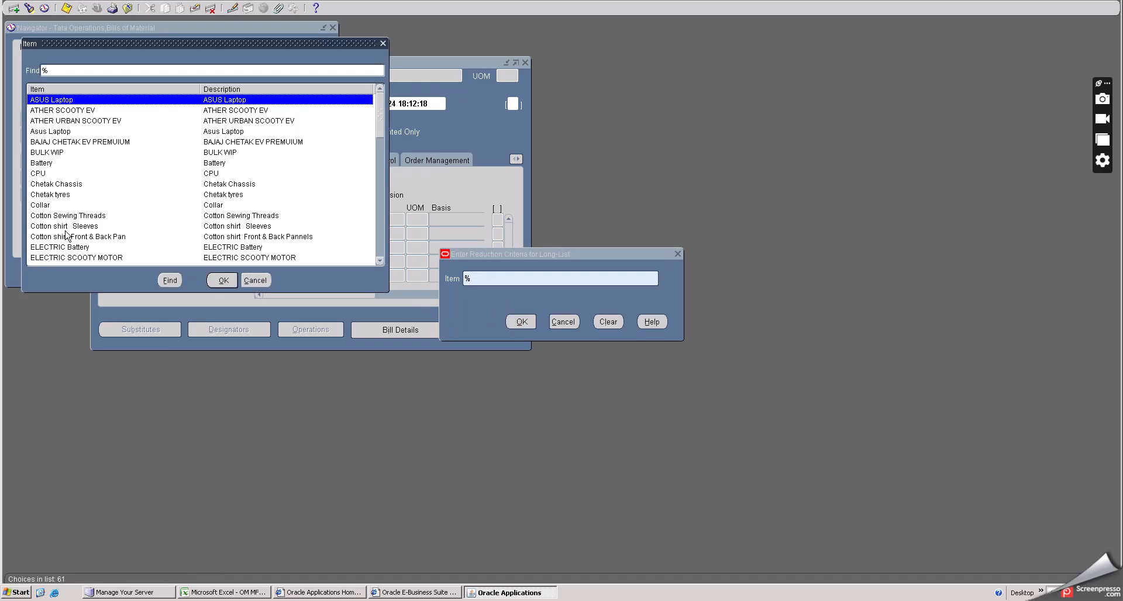
scroll(66, 235, "down", 1)
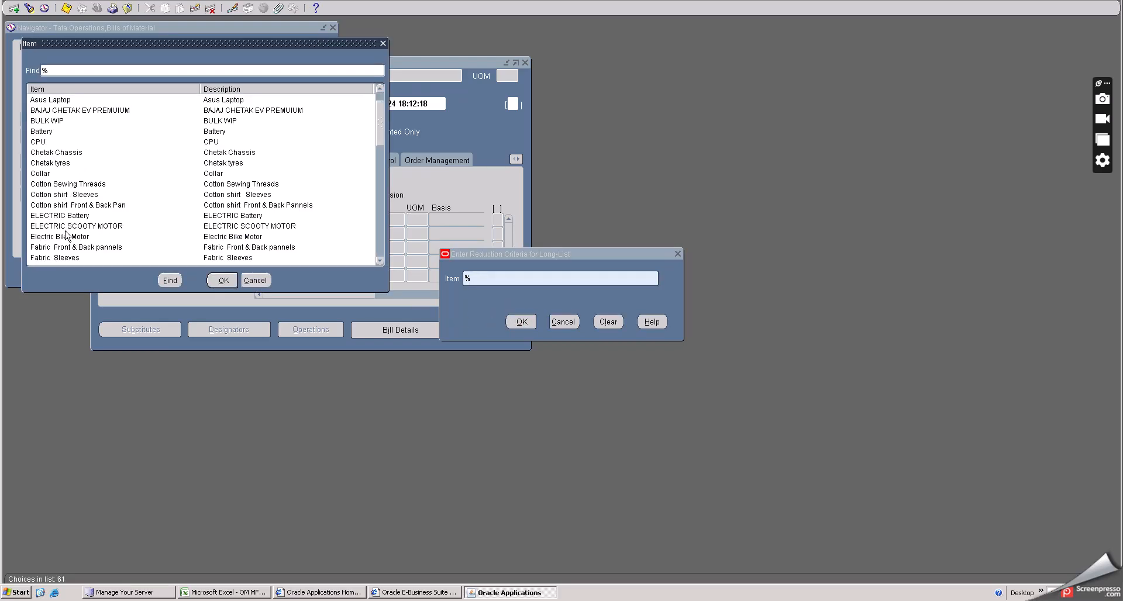
scroll(66, 235, "down", 1)
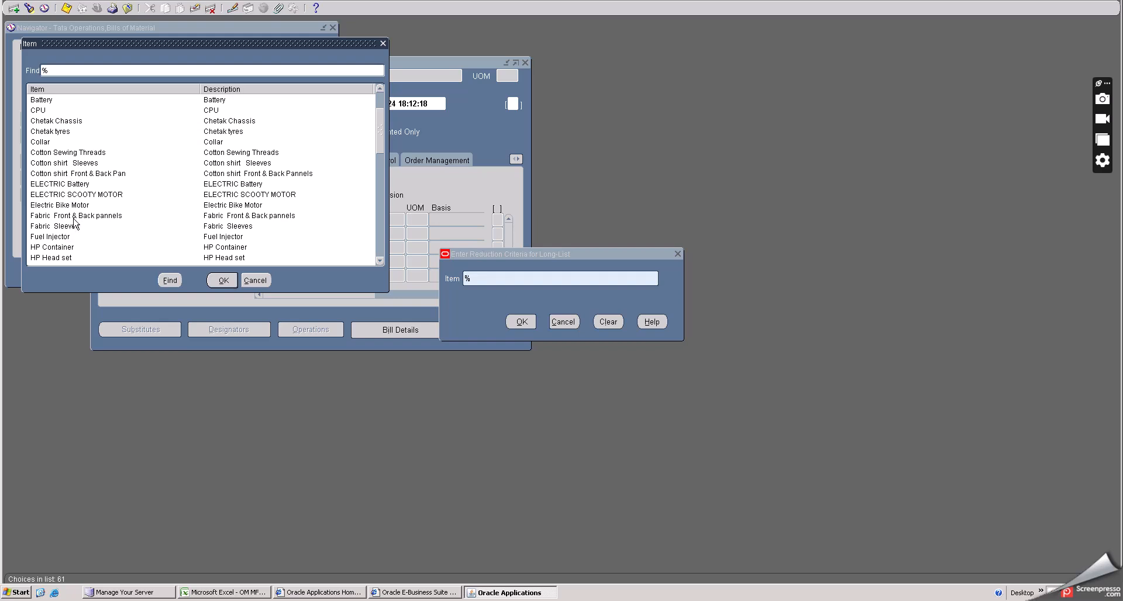
scroll(74, 224, "up", 2)
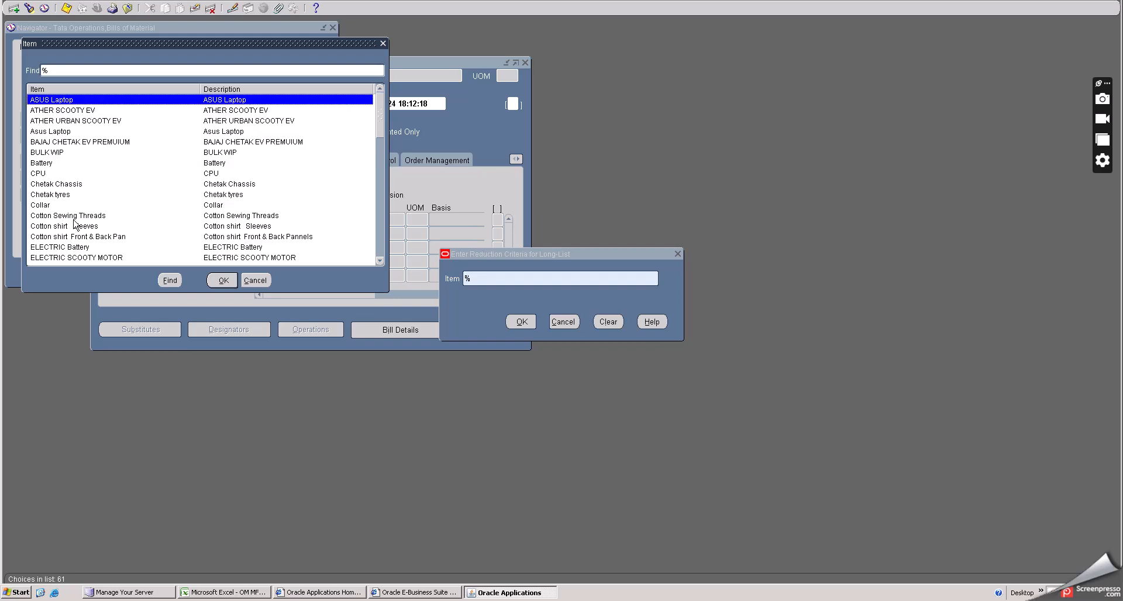
scroll(75, 224, "down", 5)
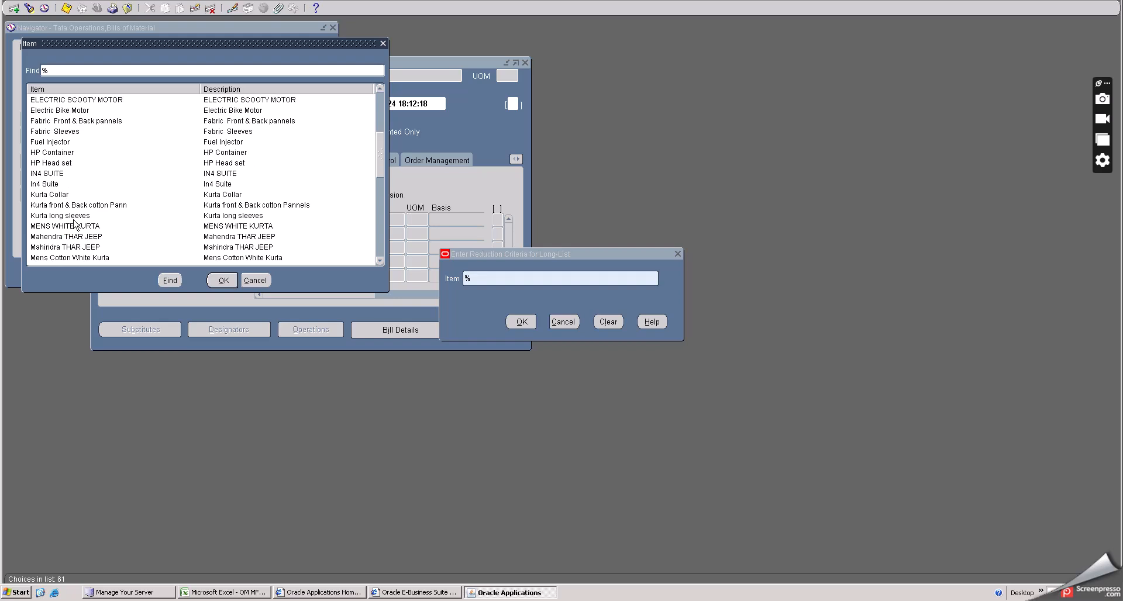
scroll(74, 225, "down", 7)
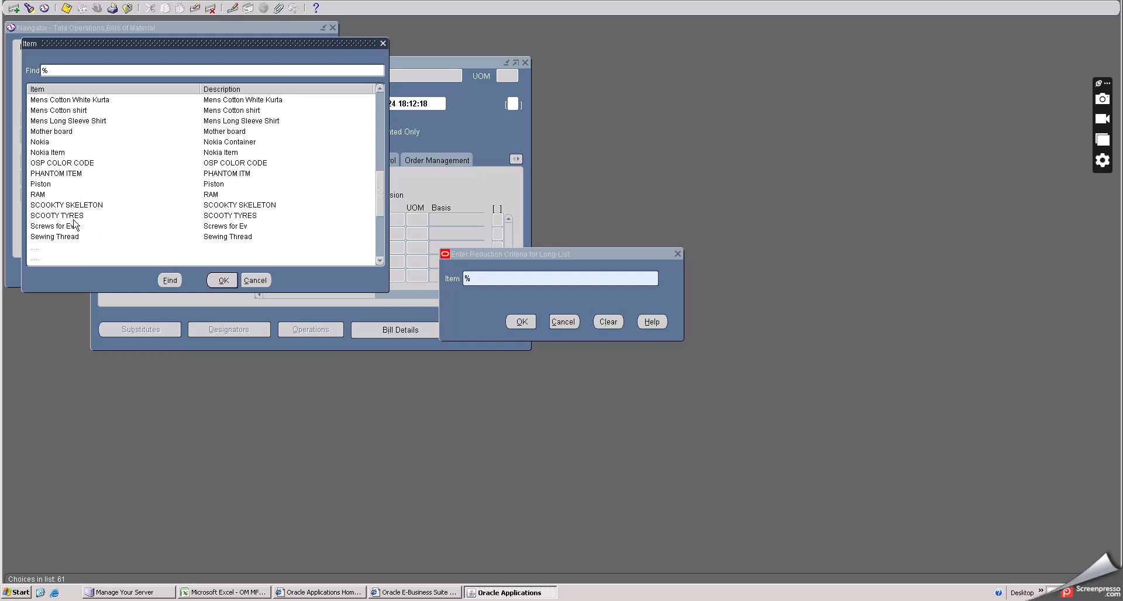
scroll(74, 224, "down", 2)
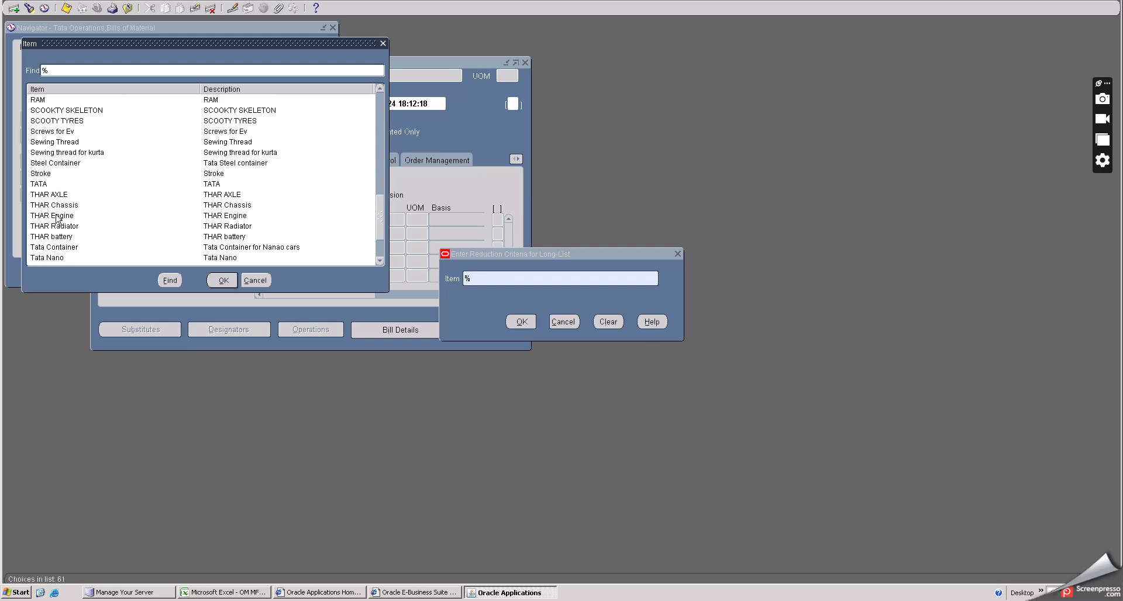
left_click(57, 217)
left_click(220, 280)
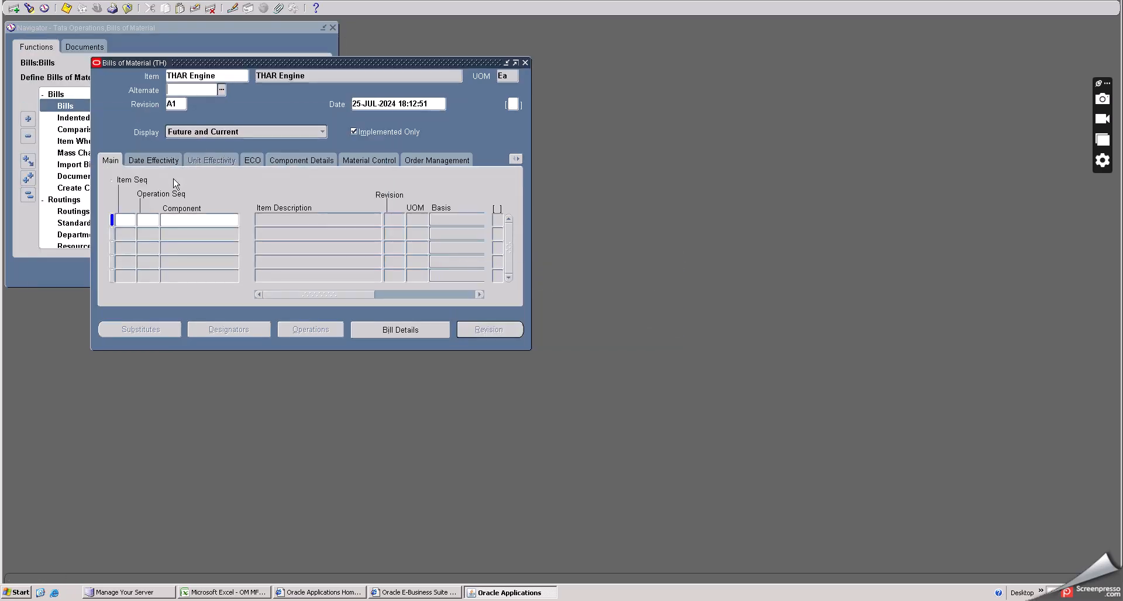
- Start component line 10 and try searching the component list for items matching pi
left_click(134, 220)
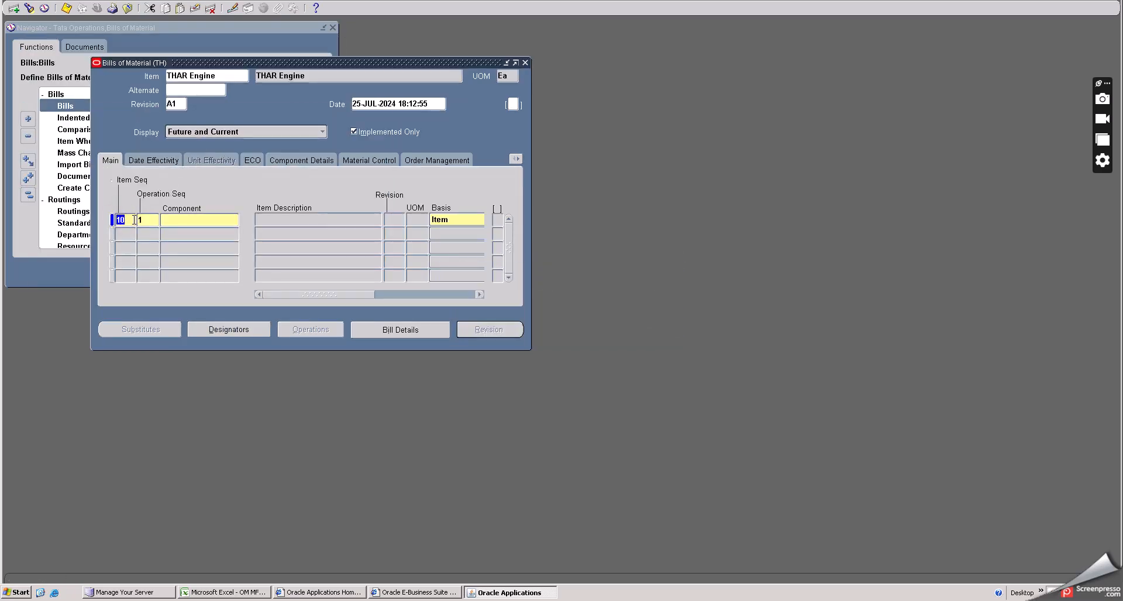
left_click(175, 220)
left_click(233, 221)
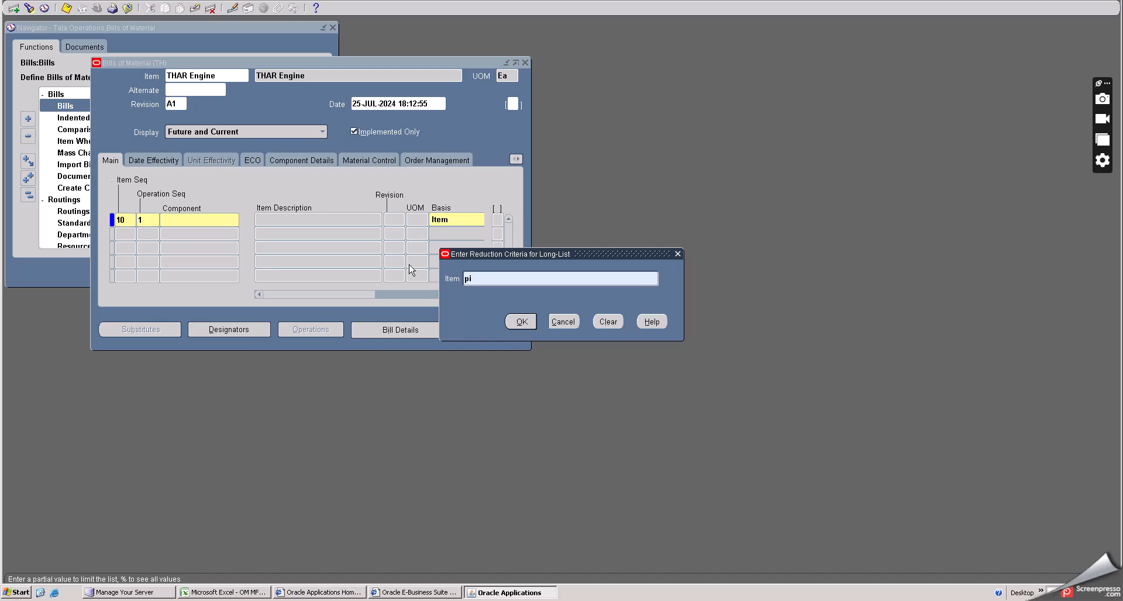
left_click(518, 321)
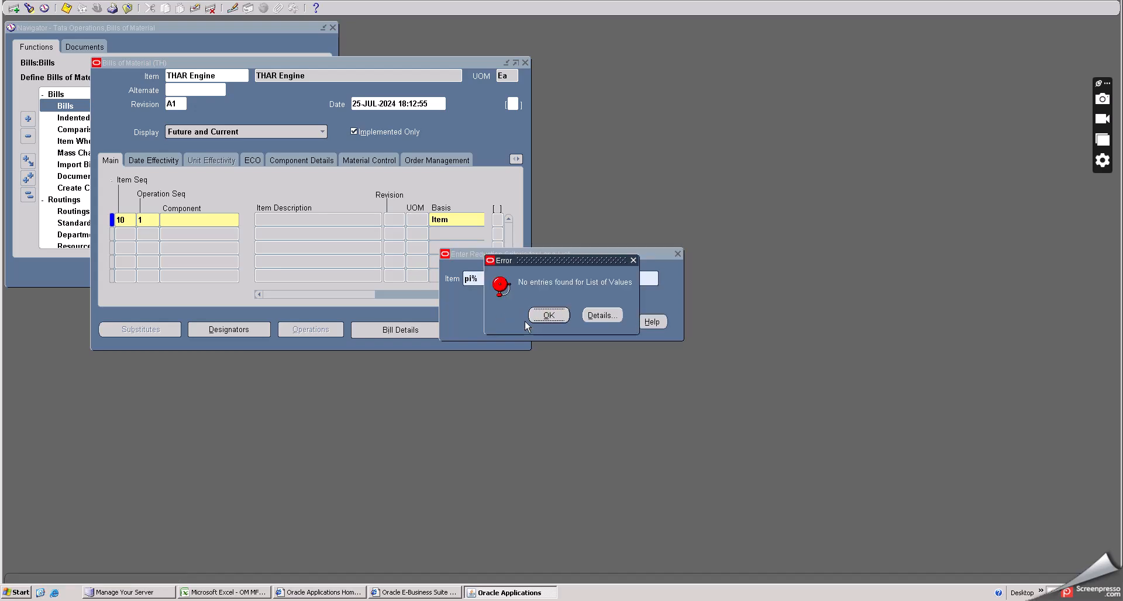
left_click(536, 319)
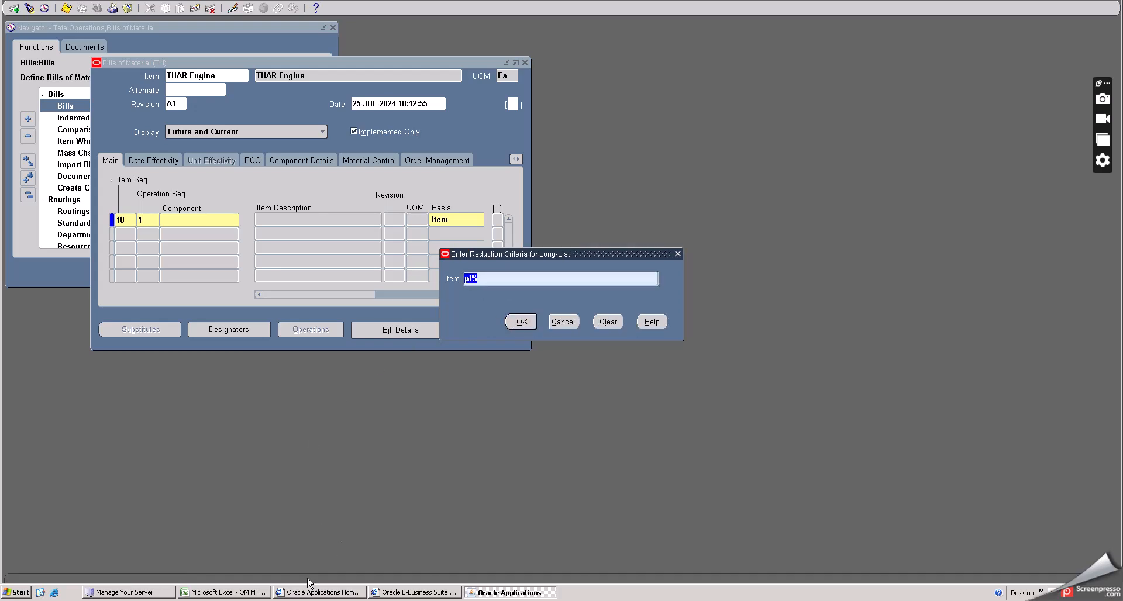
- Copy Valve spring from the spreadsheet and enter it as the component on line 10
left_click(242, 596)
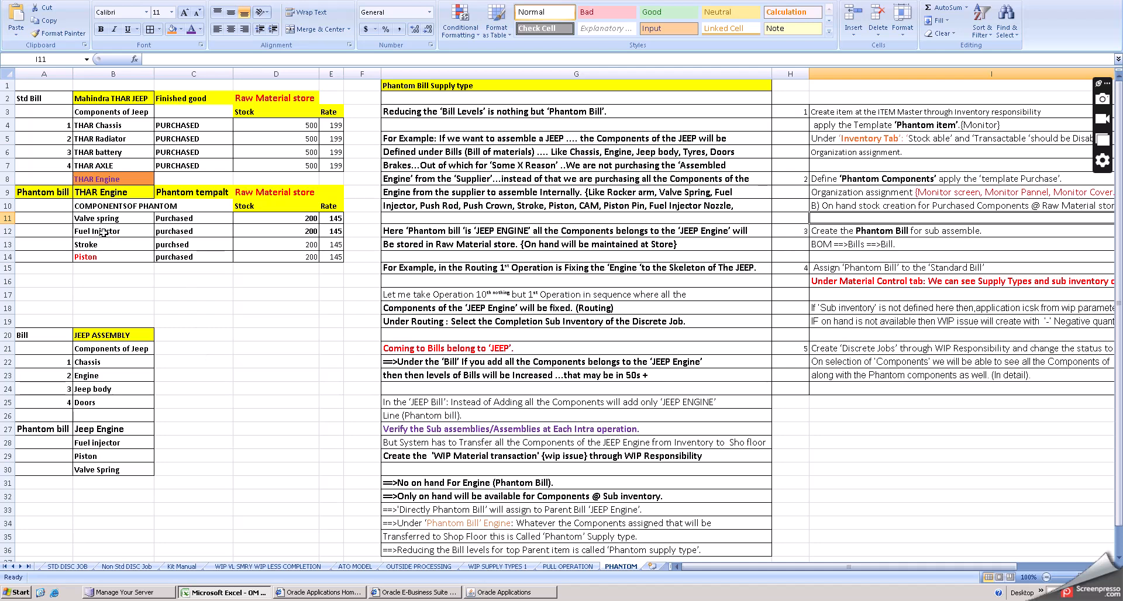
double_click(102, 255)
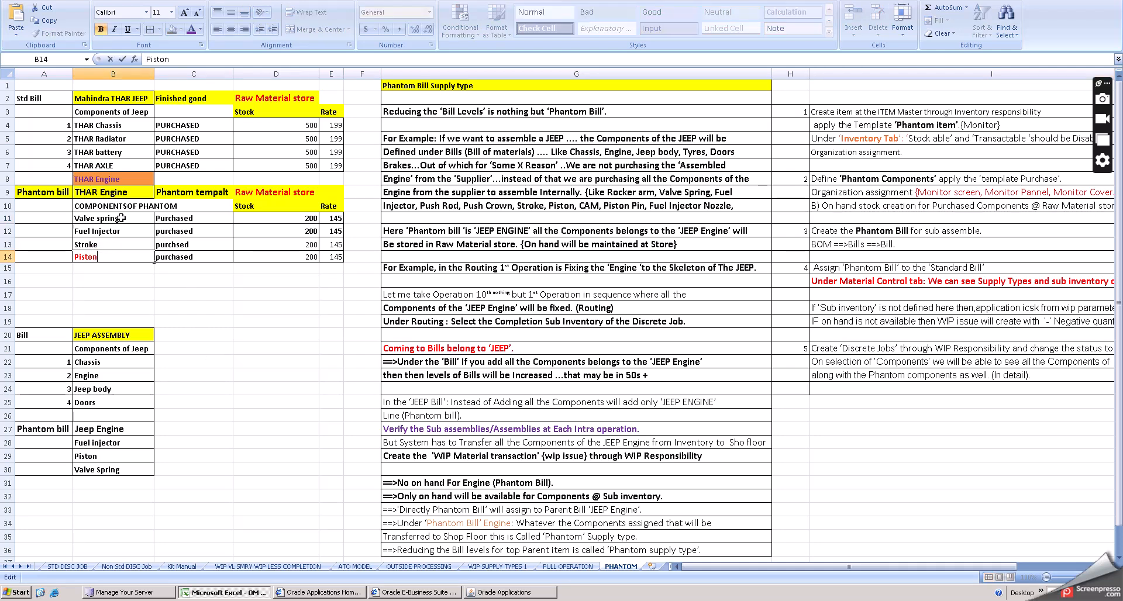
left_click(121, 217)
double_click(121, 217)
left_click_drag(120, 217, 75, 217)
key("ctrl+c")
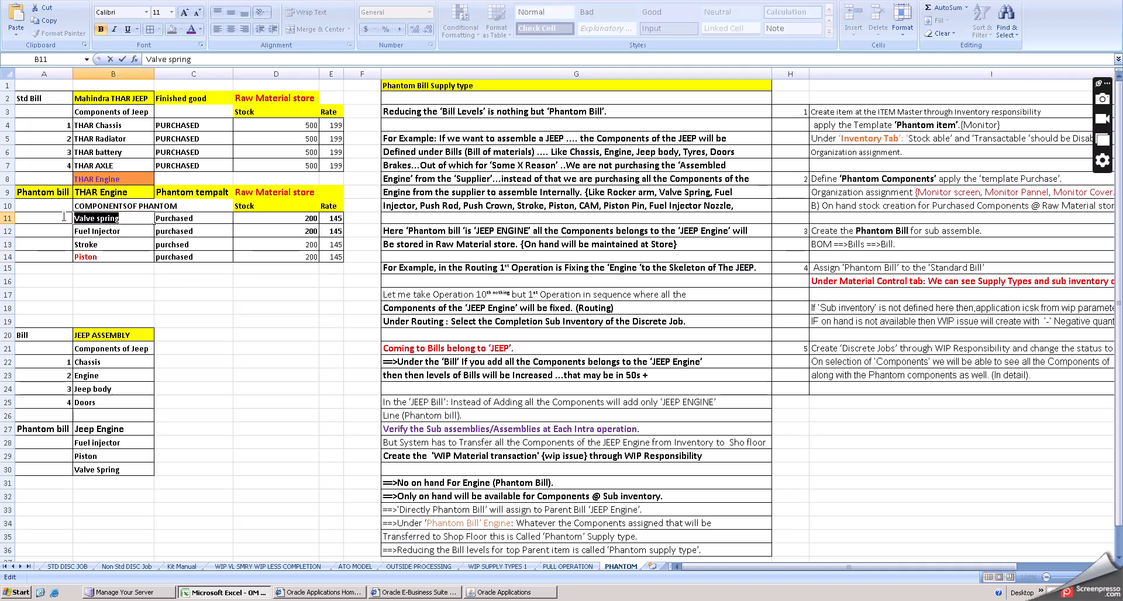
left_click(502, 593)
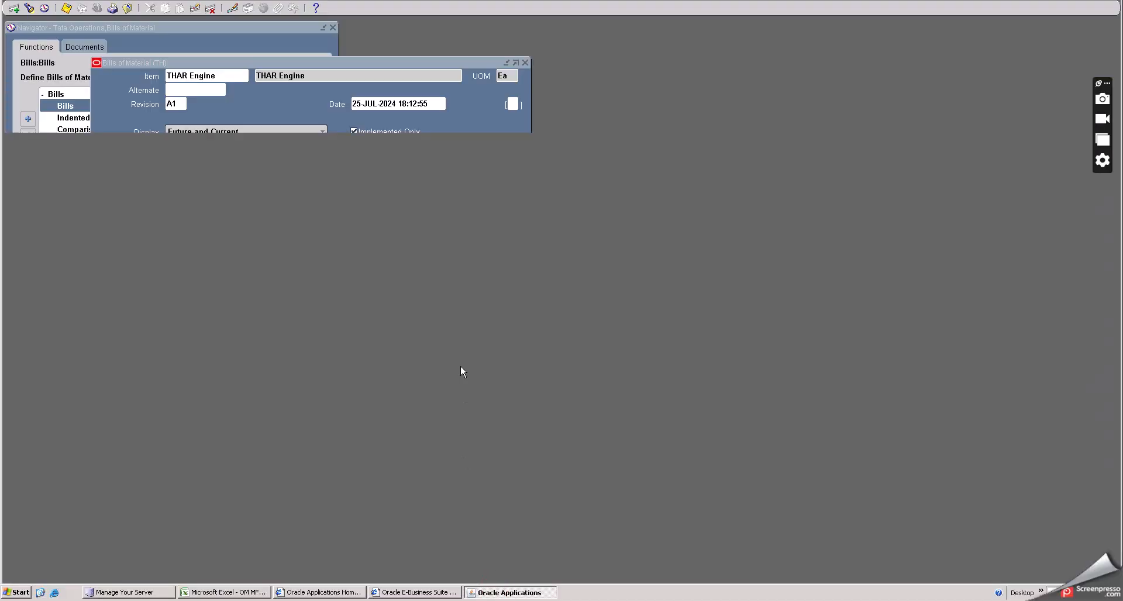
key("ctrl+v")
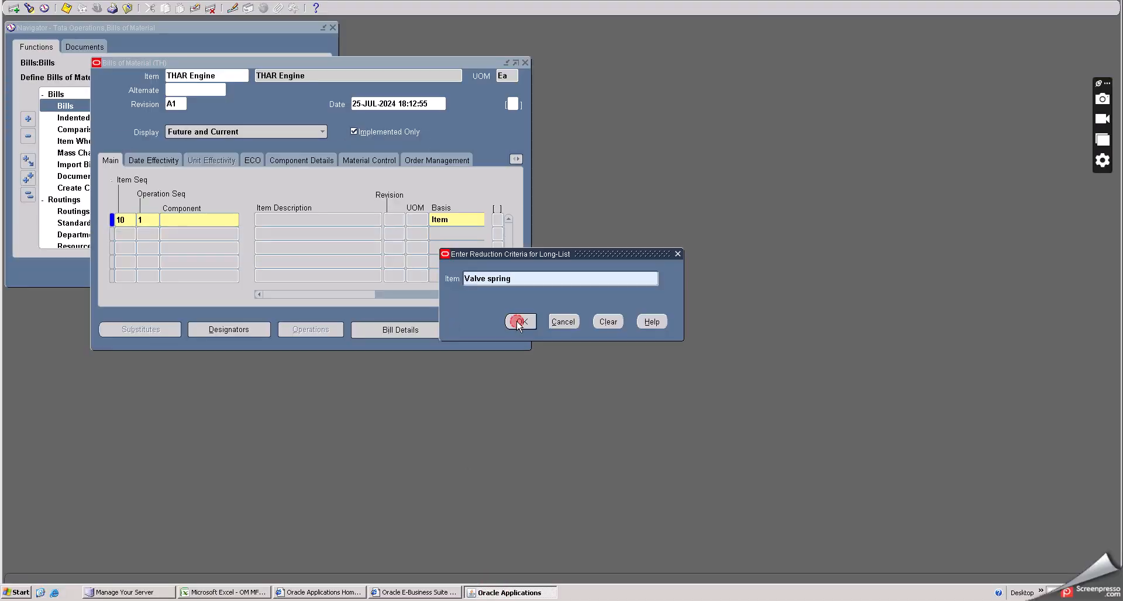
left_click(520, 323)
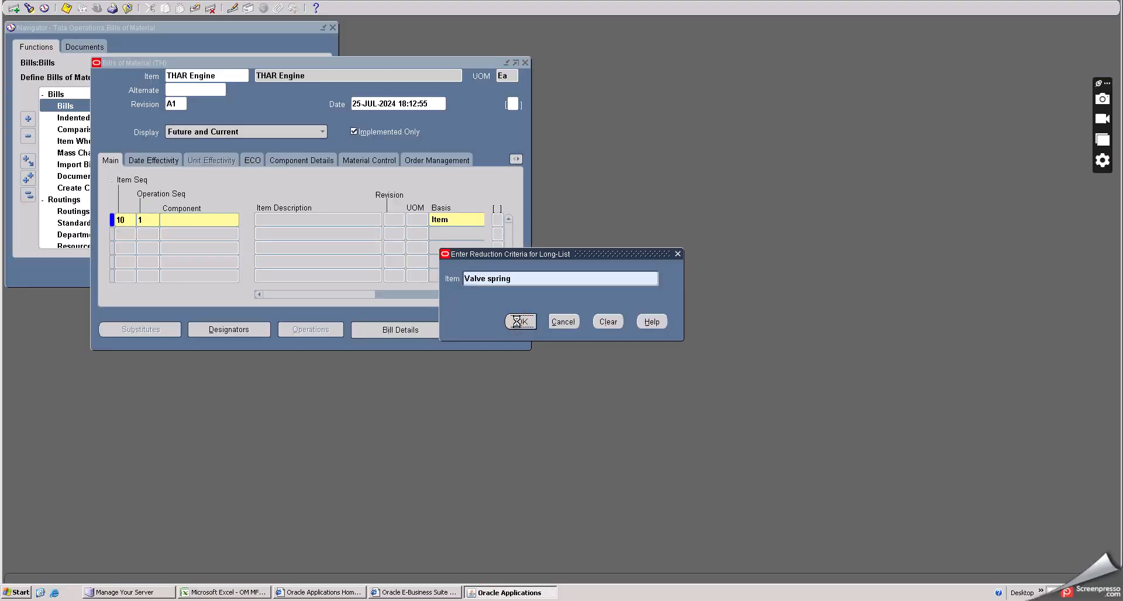
- Add component line 20 with Fuel Injector, copied from the spreadsheet's phantom component list
left_click(128, 235)
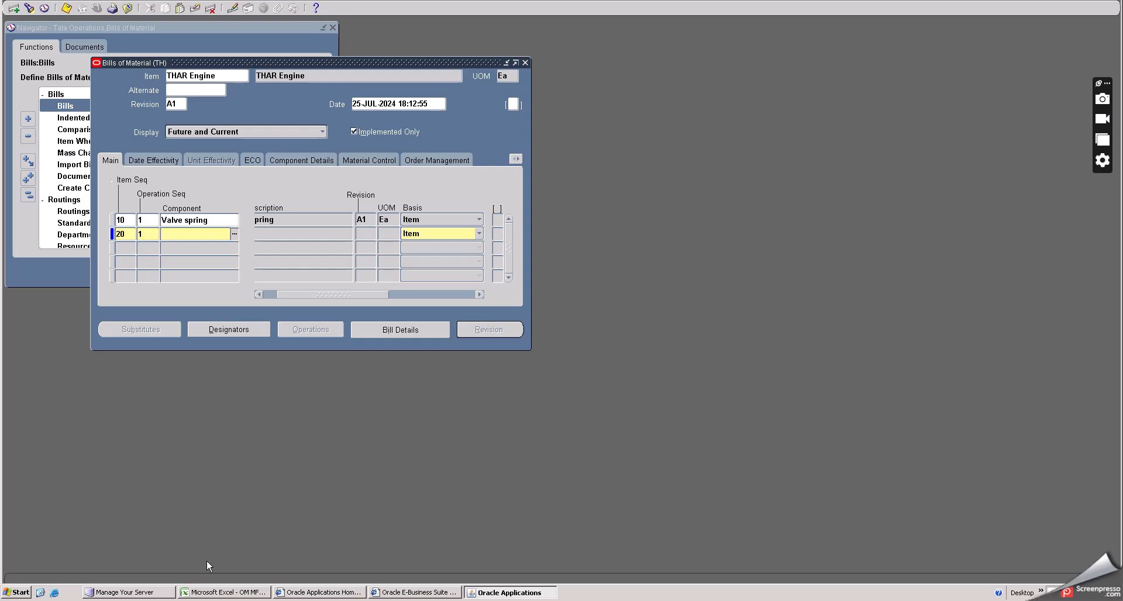
left_click(217, 592)
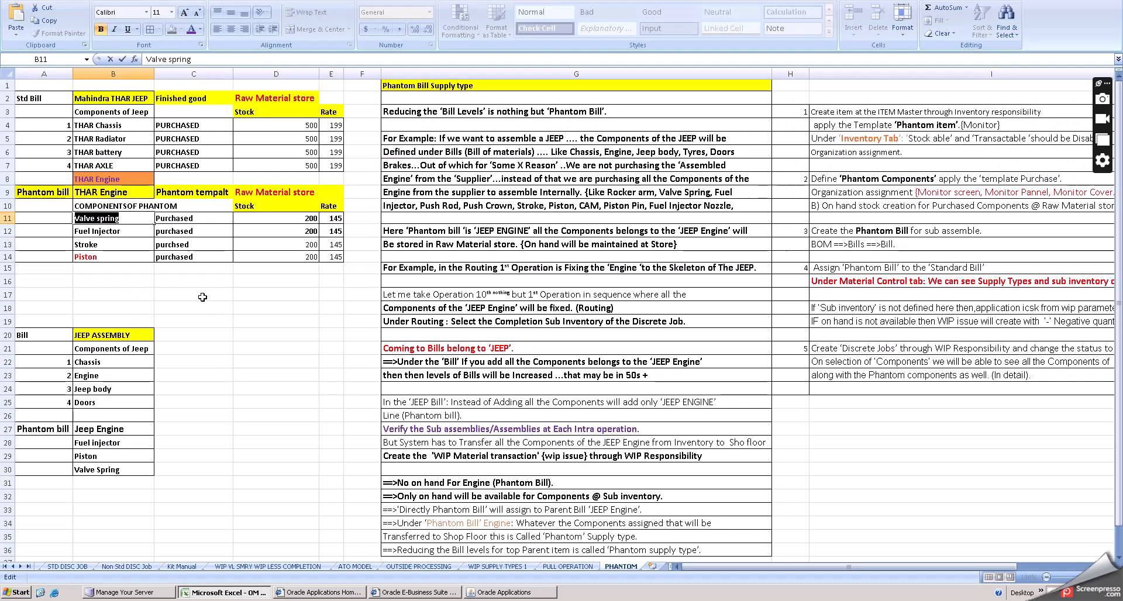
double_click(122, 231)
left_click_drag(121, 231, 50, 233)
key("ctrl+c")
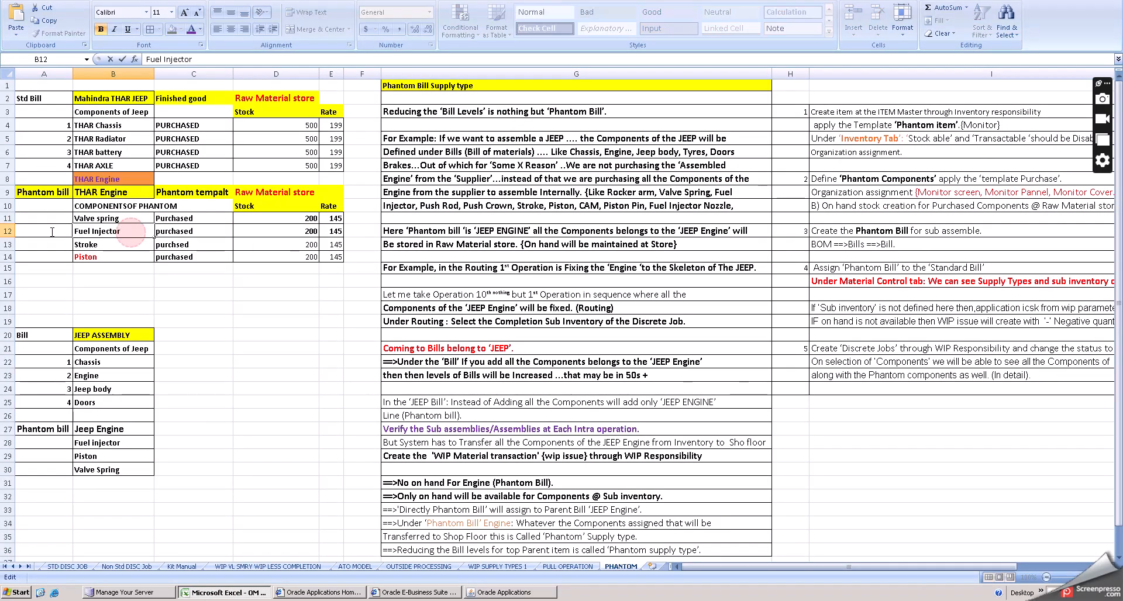
left_click(509, 592)
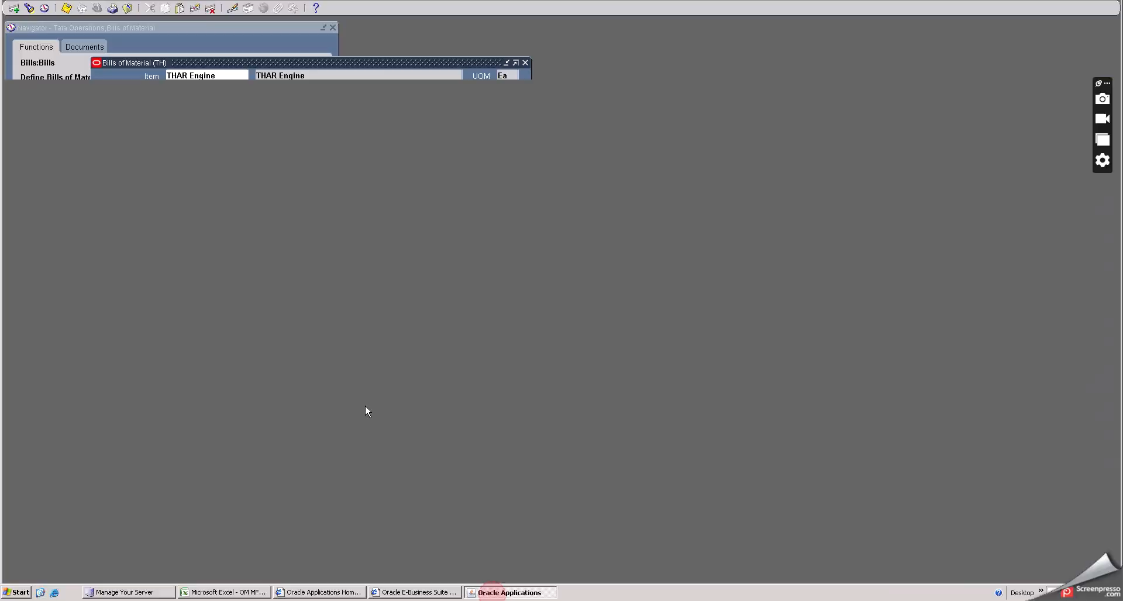
key("ctrl+v")
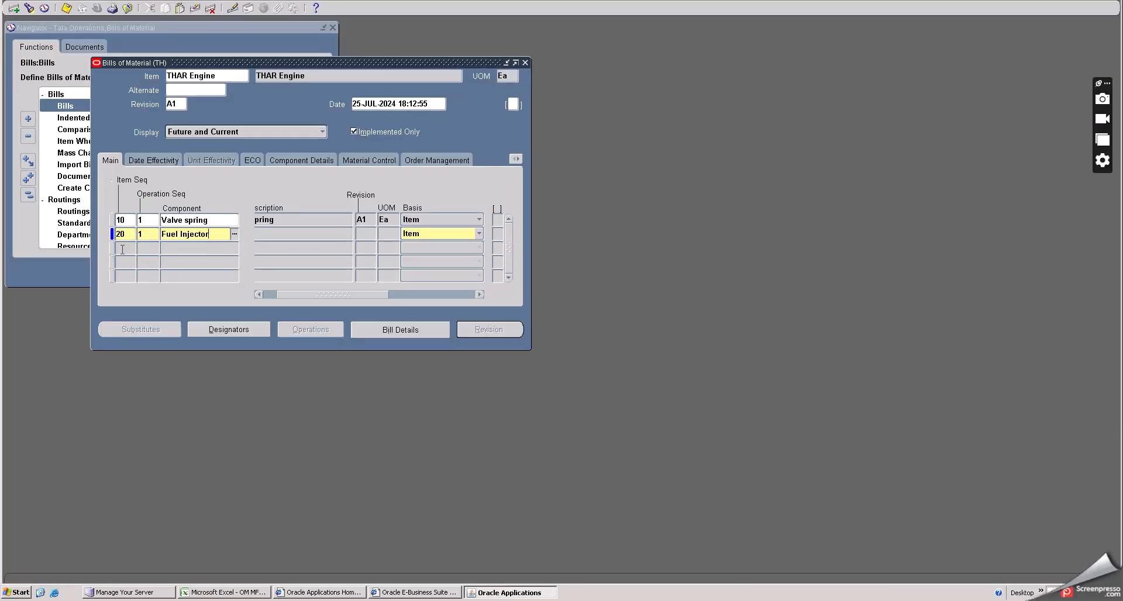
- Add component line 30 with Stroke, copied from the spreadsheet's phantom component list
left_click(123, 249)
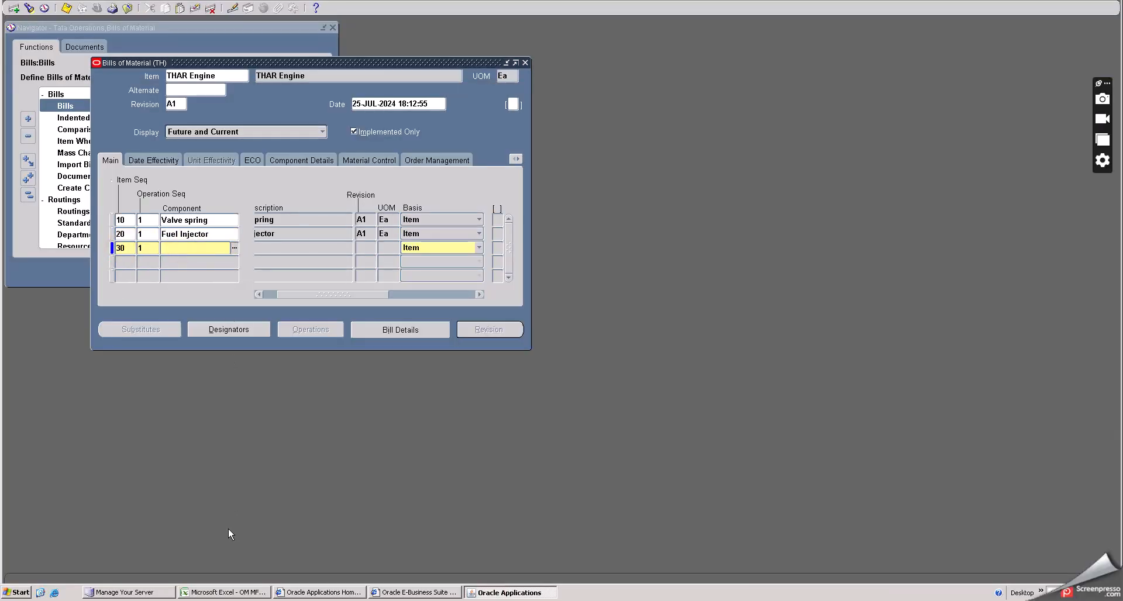
left_click(221, 591)
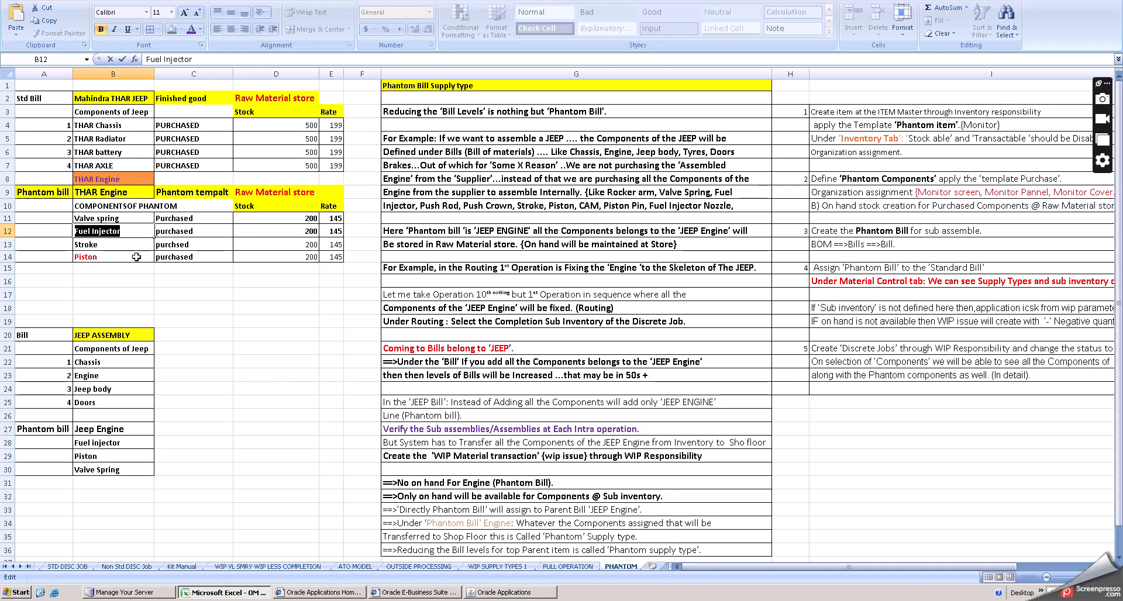
left_click(115, 241)
left_click(109, 244)
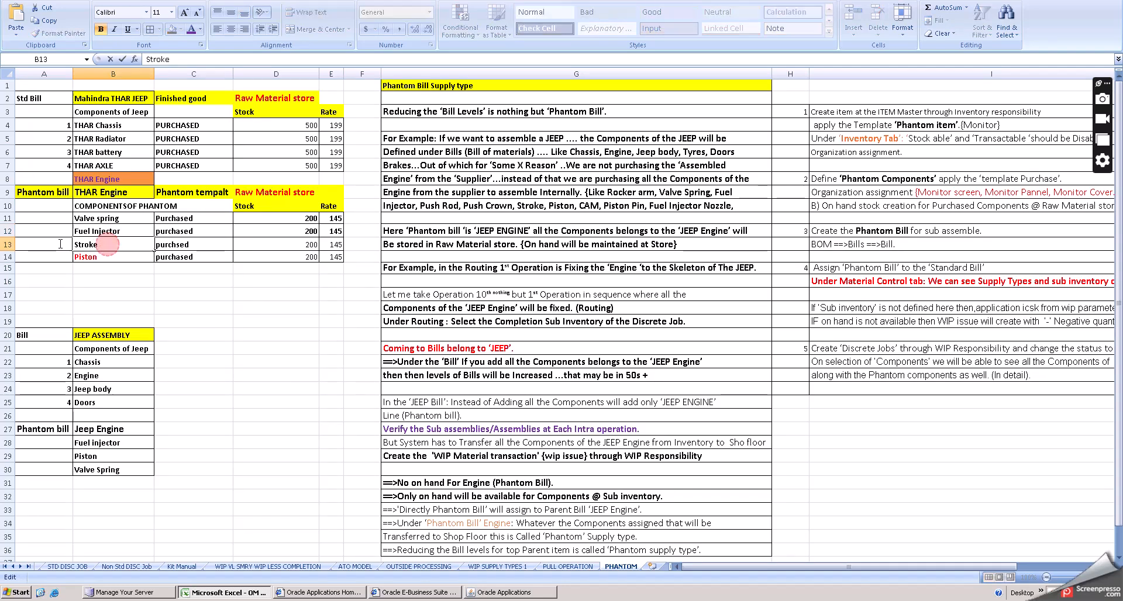
left_click(509, 591)
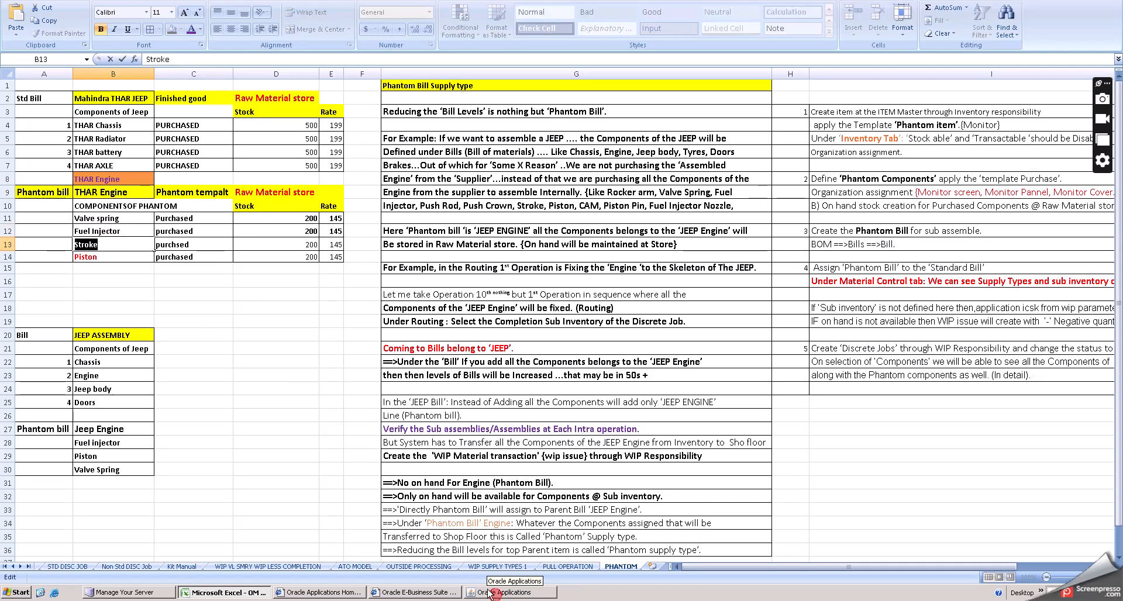
type("Stroke")
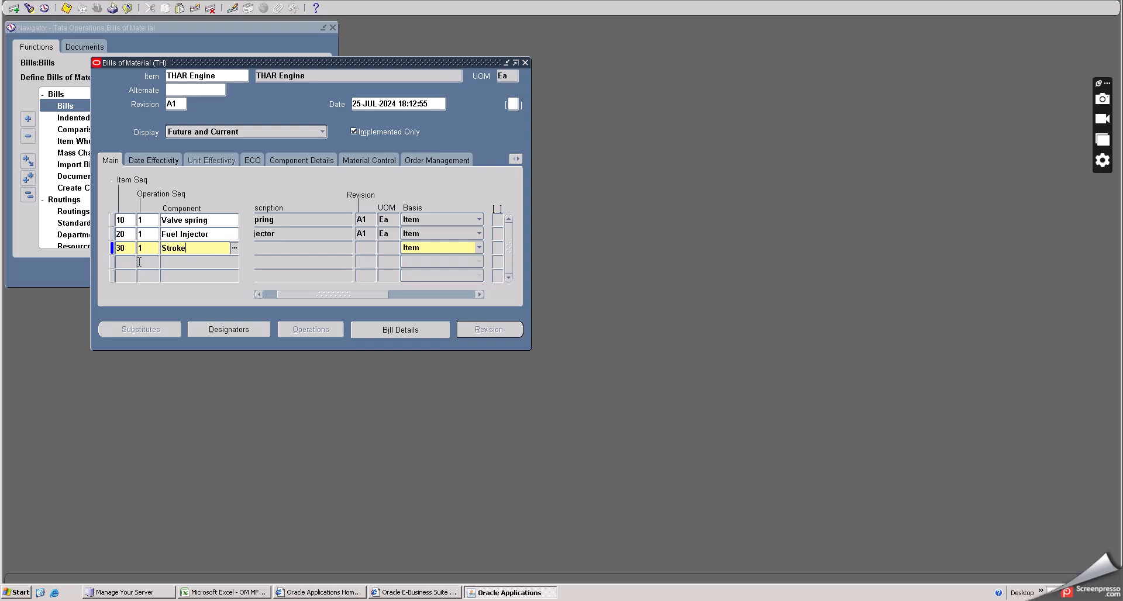
- Add component line 40 with Piston, copied from the spreadsheet's phantom component list
left_click(130, 262)
left_click(179, 262)
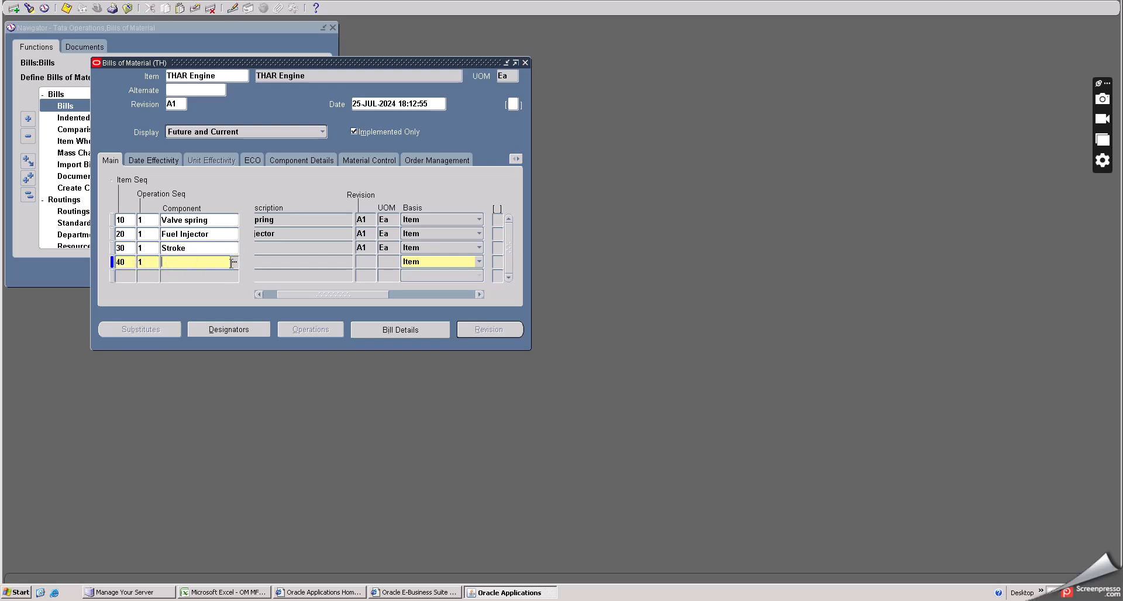
left_click(234, 263)
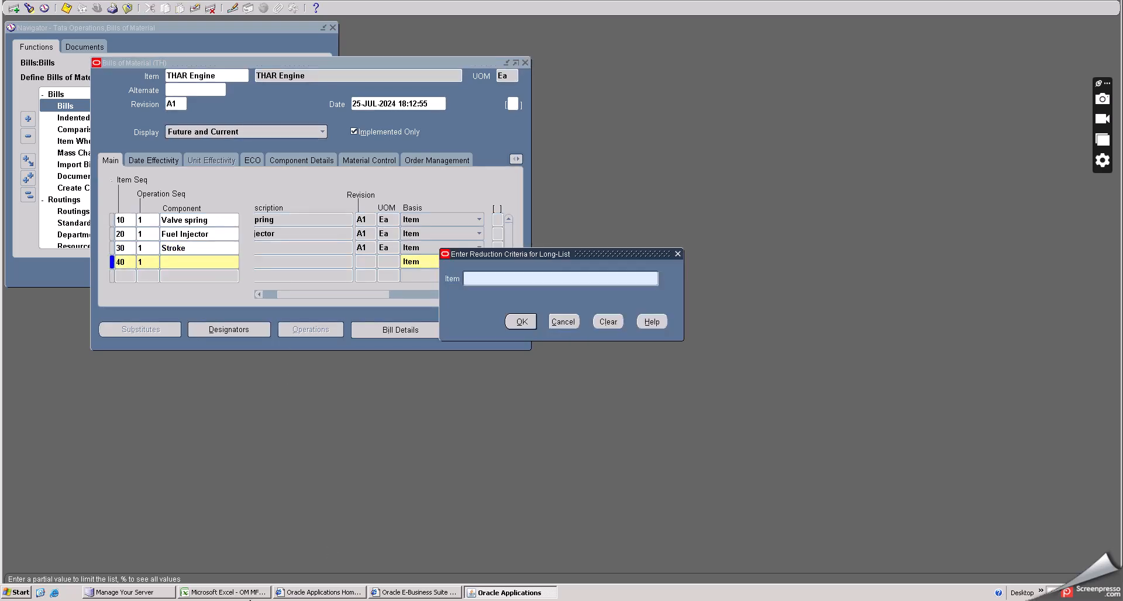
left_click(244, 594)
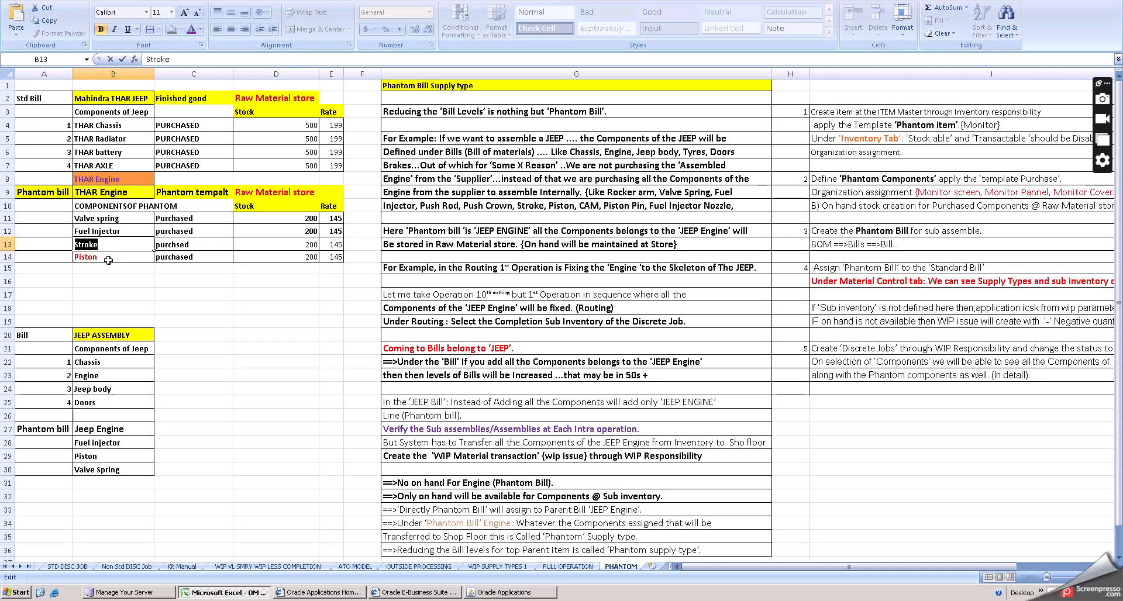
left_click(108, 260)
double_click(108, 260)
double_click(101, 256)
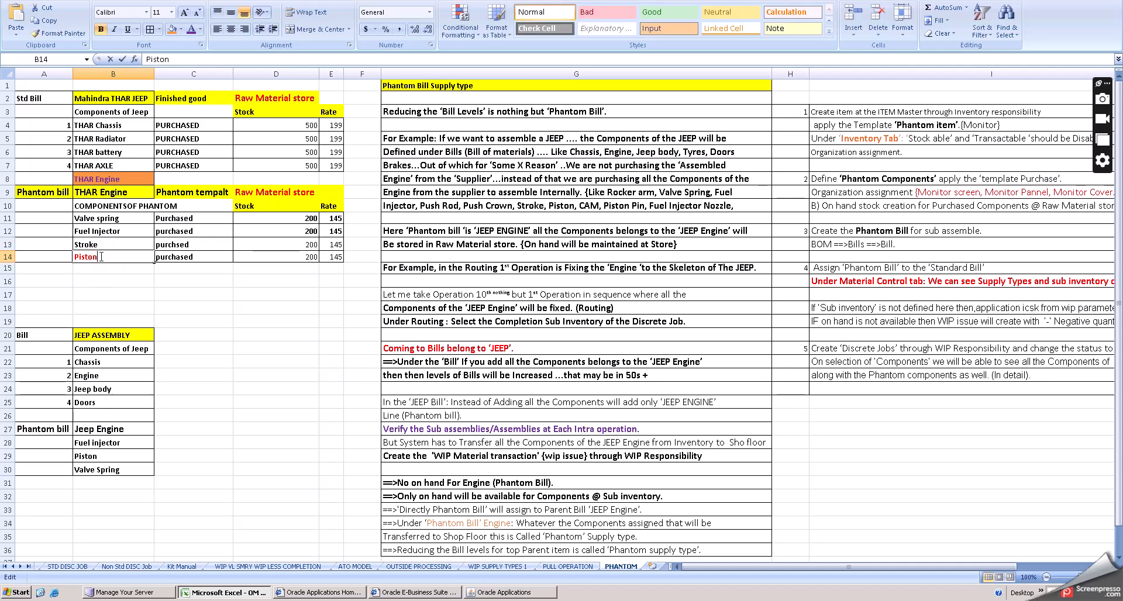
left_click_drag(99, 257, 62, 257)
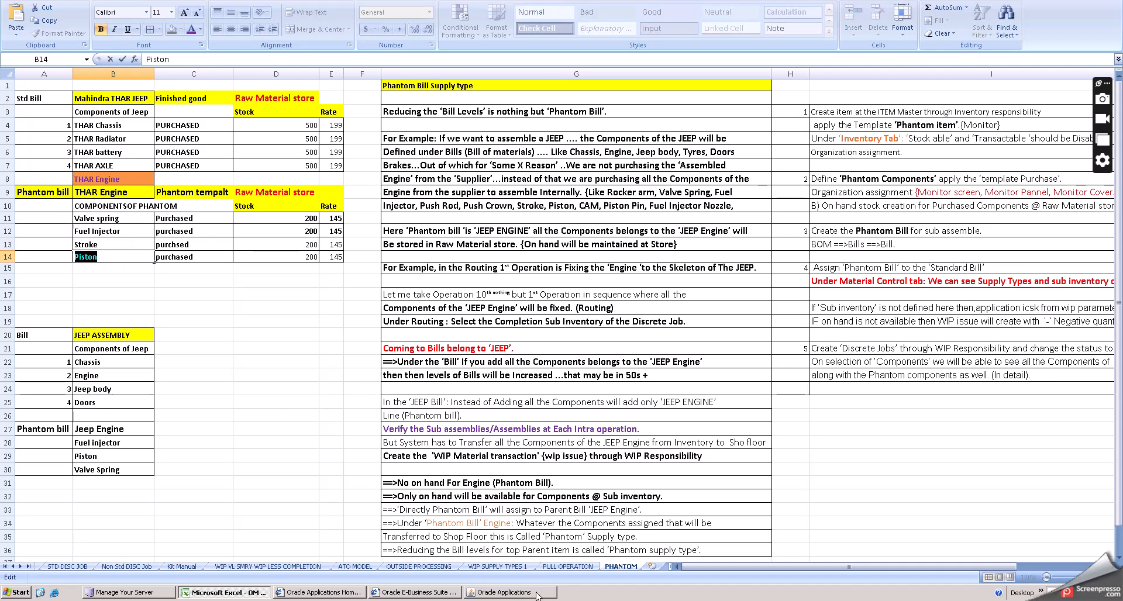
left_click(509, 592)
type("Piston")
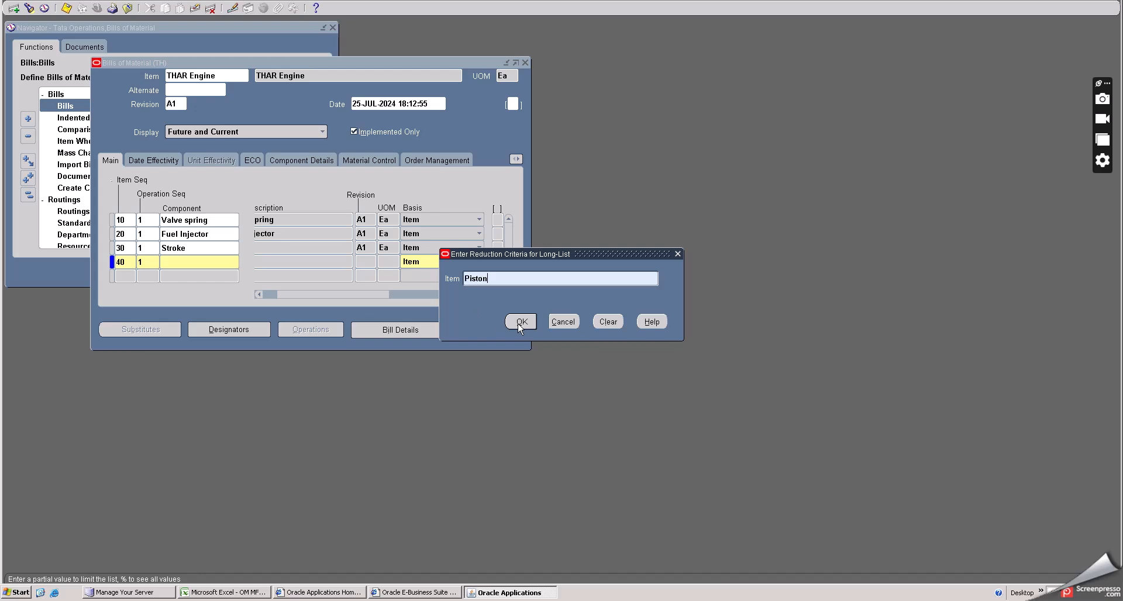
left_click(518, 322)
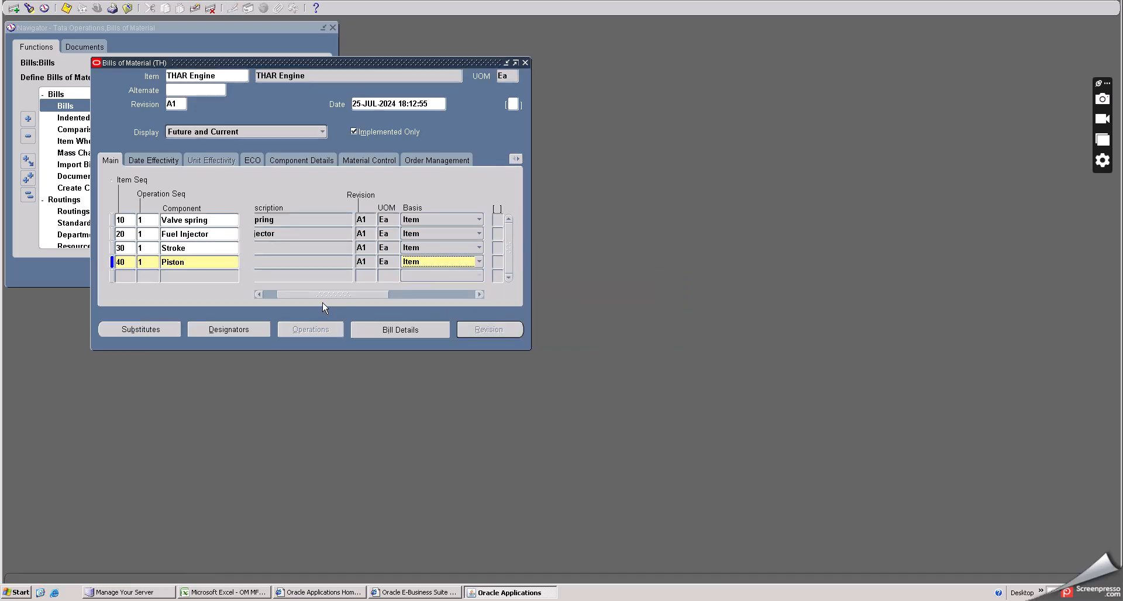
- Review the four component lines across the Main, Date Effectivity, Component Details and Material Control tabs
left_click_drag(316, 299, 391, 303)
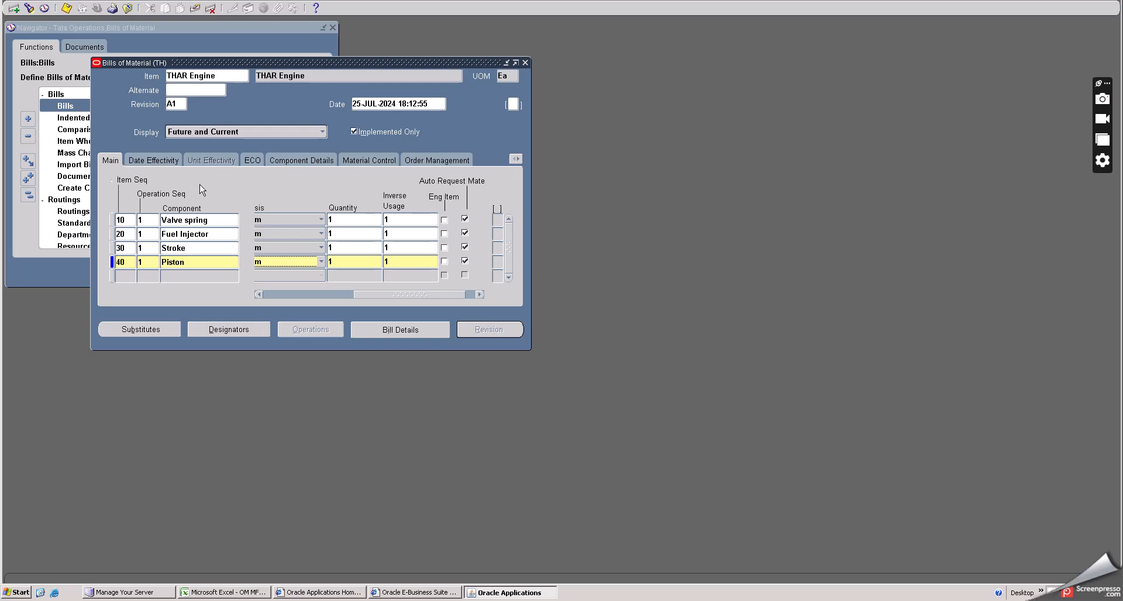
left_click(152, 161)
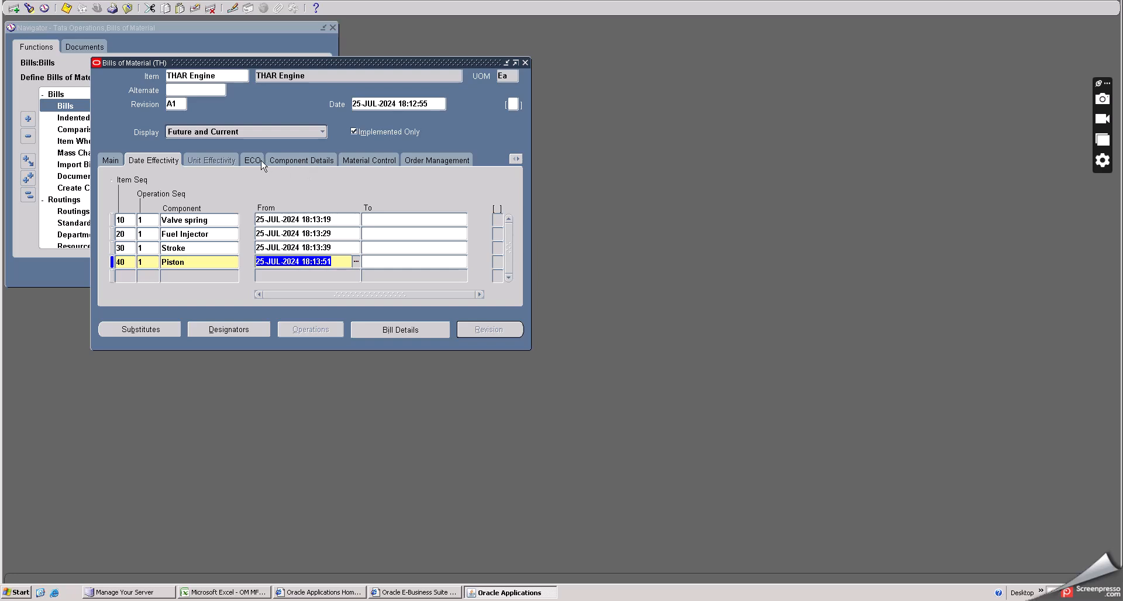
left_click(321, 166)
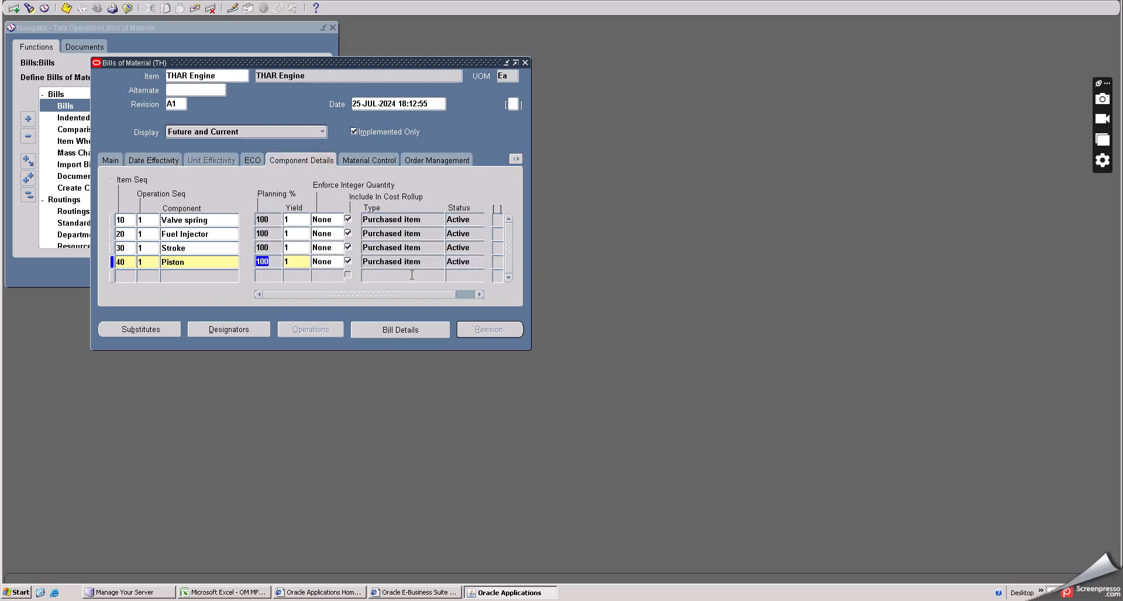
left_click(371, 163)
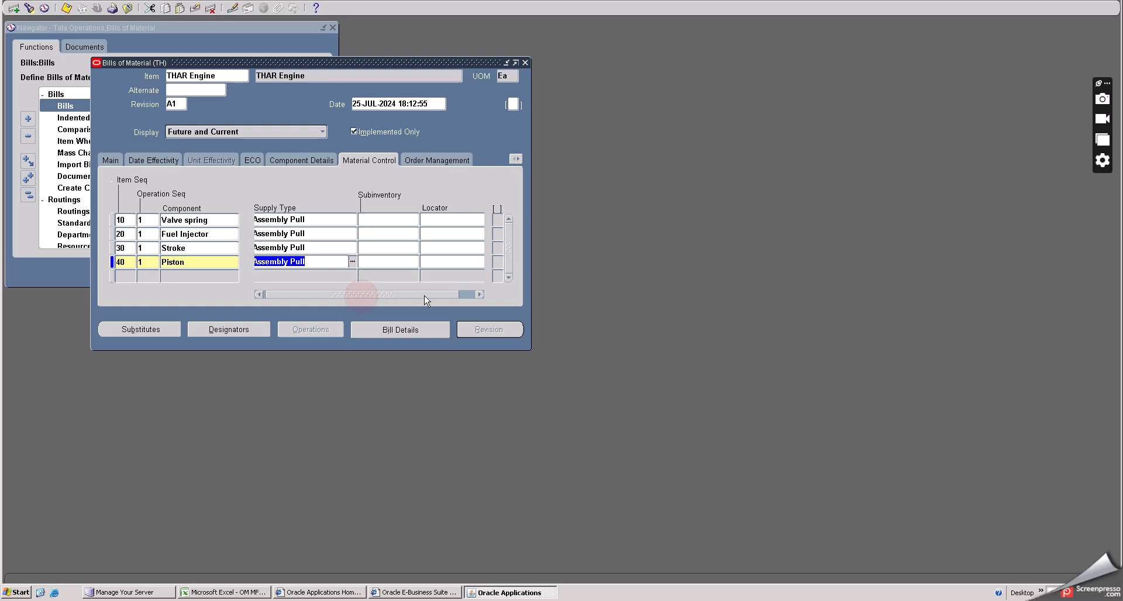
left_click_drag(361, 295, 380, 295)
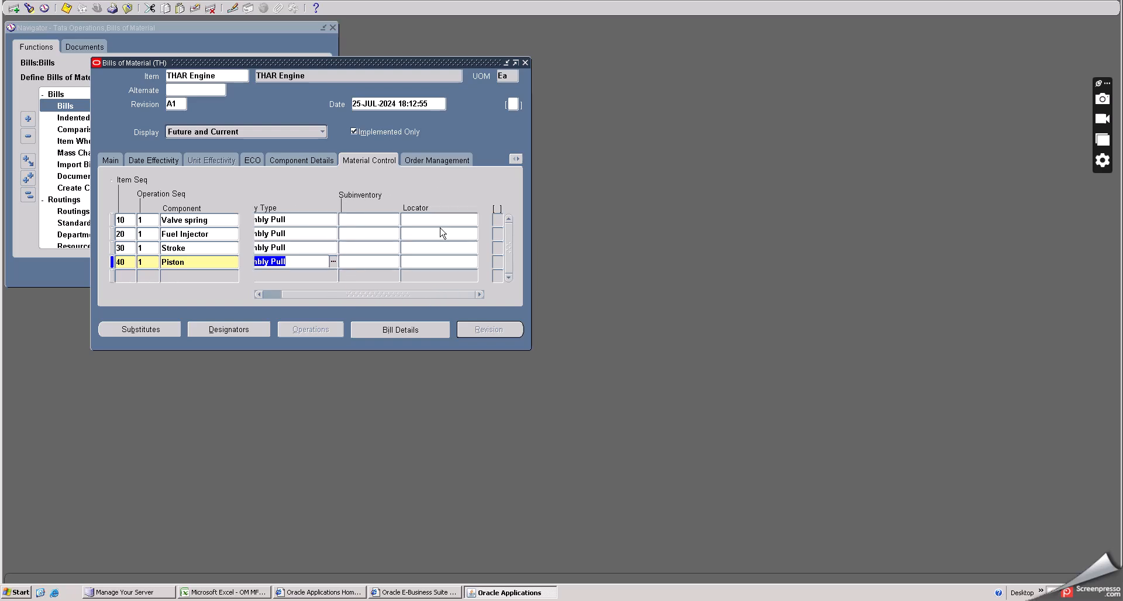
left_click(110, 161)
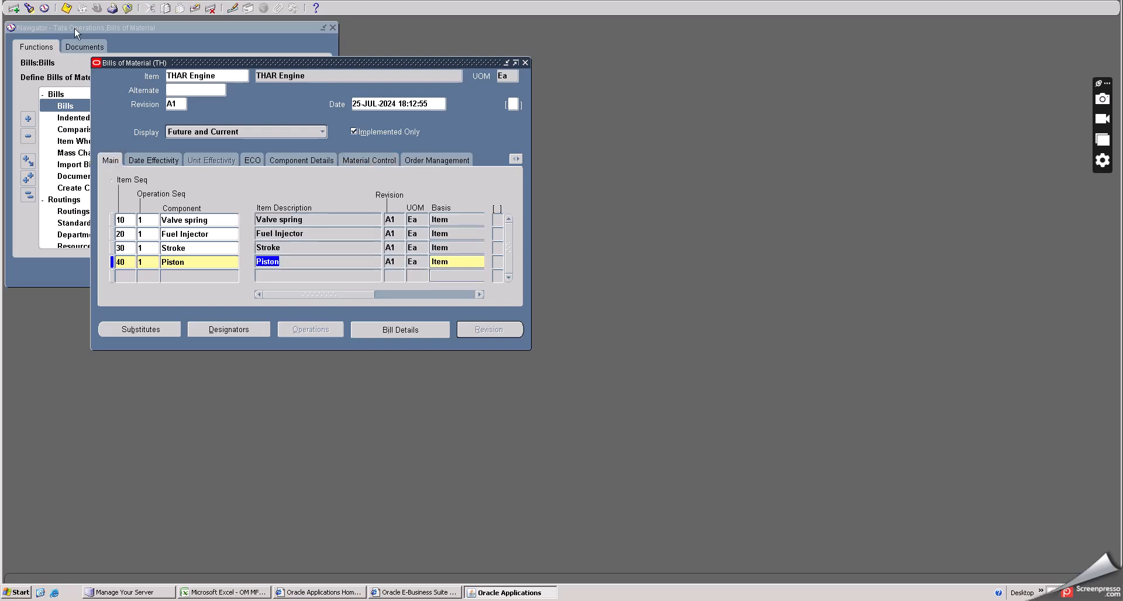
left_click(150, 163)
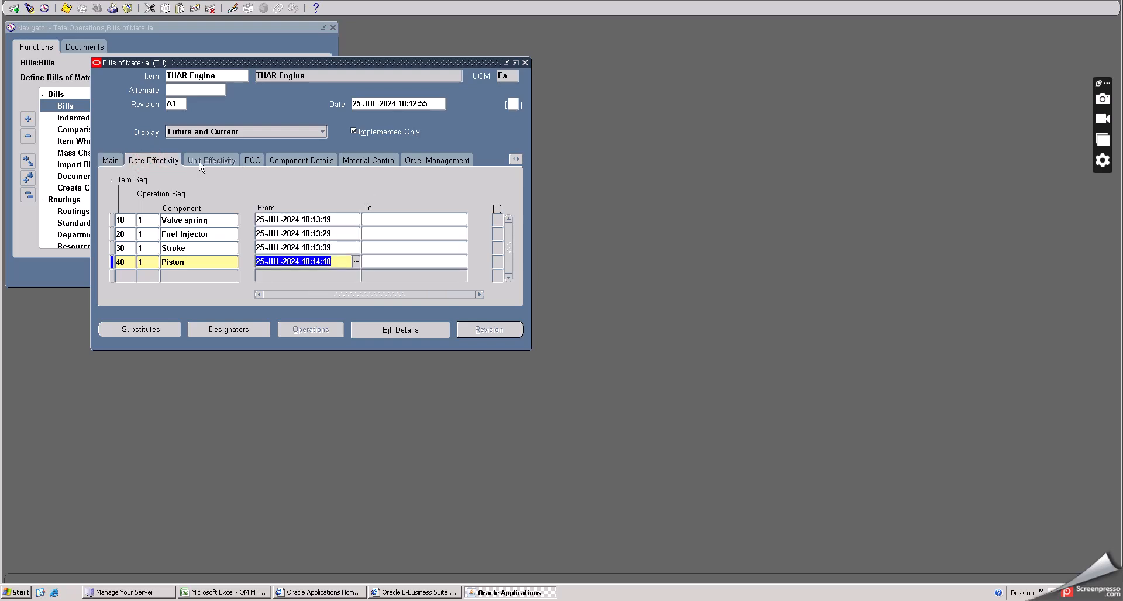
left_click(295, 166)
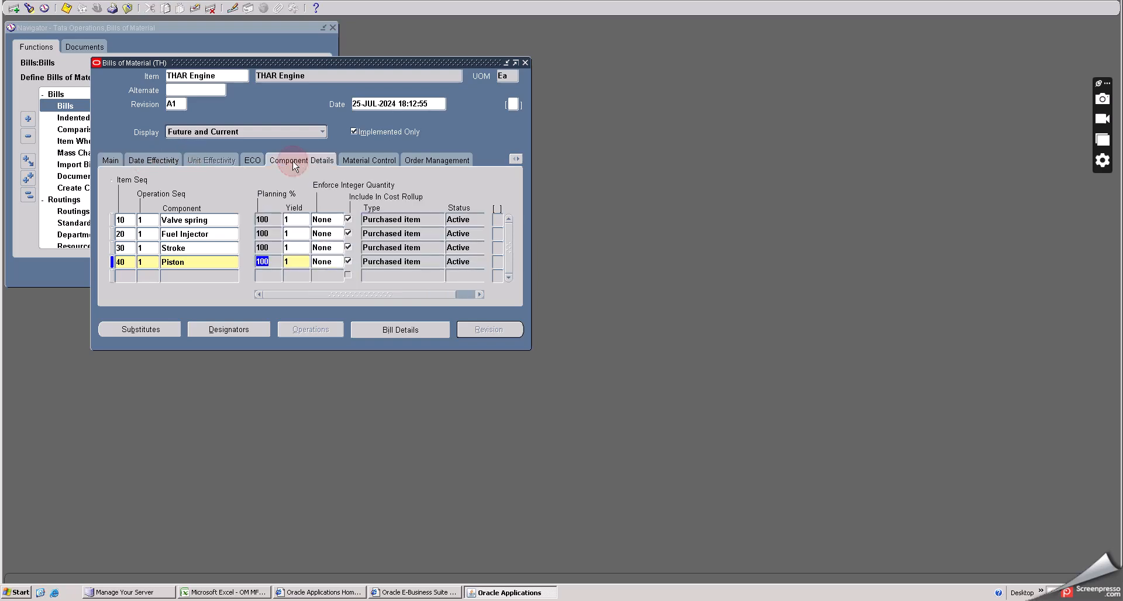
- Set the supply subinventory of the Valve spring and Fuel Injector lines to Raw Mat
left_click(358, 165)
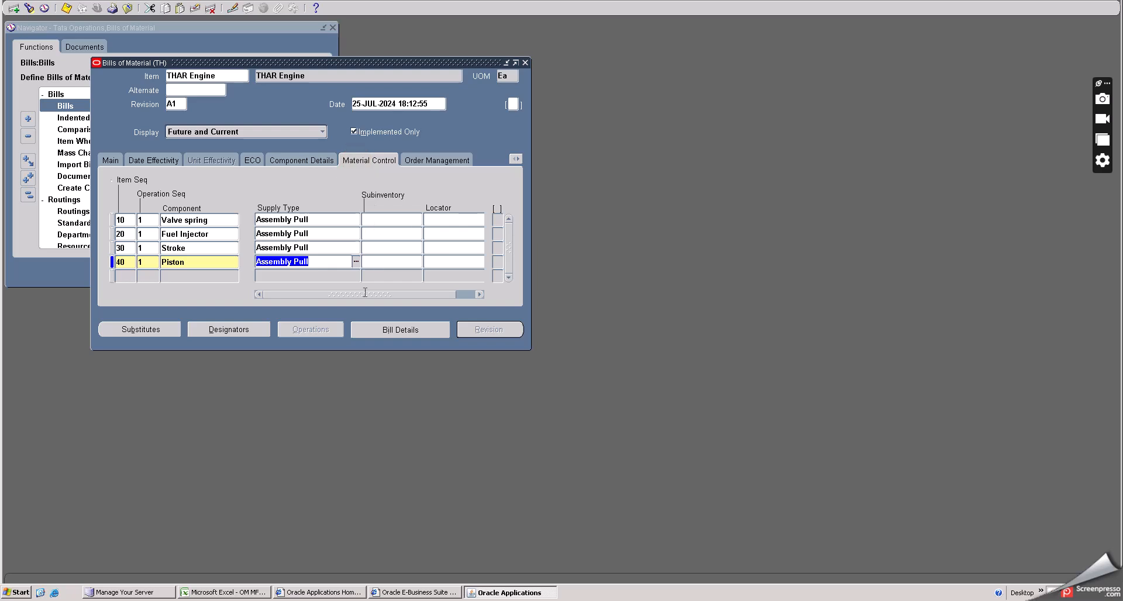
left_click(387, 221)
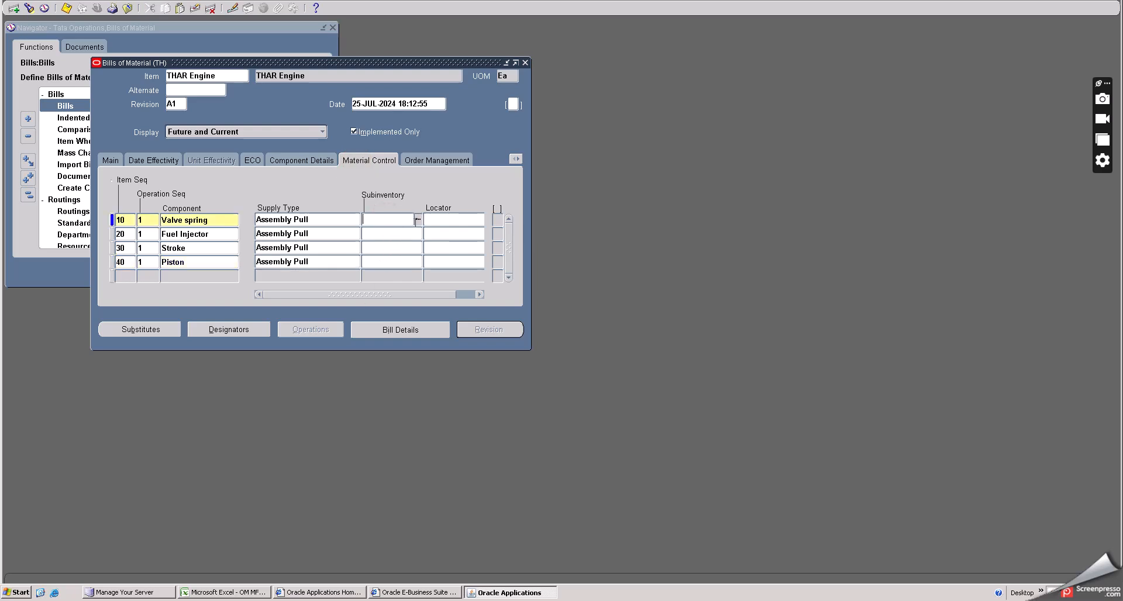
left_click(416, 220)
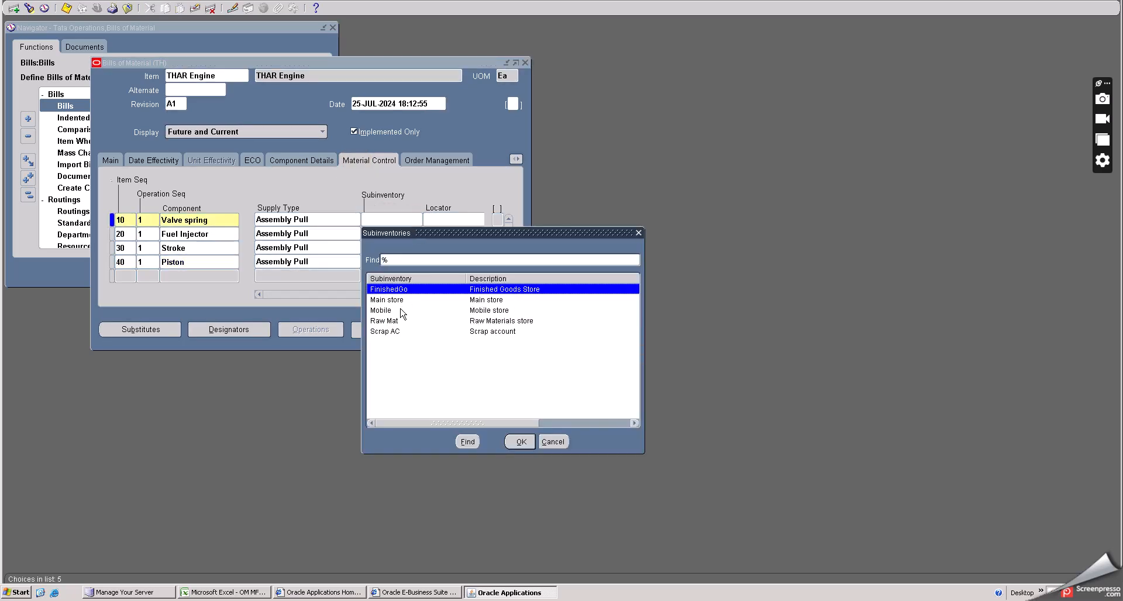
left_click(393, 323)
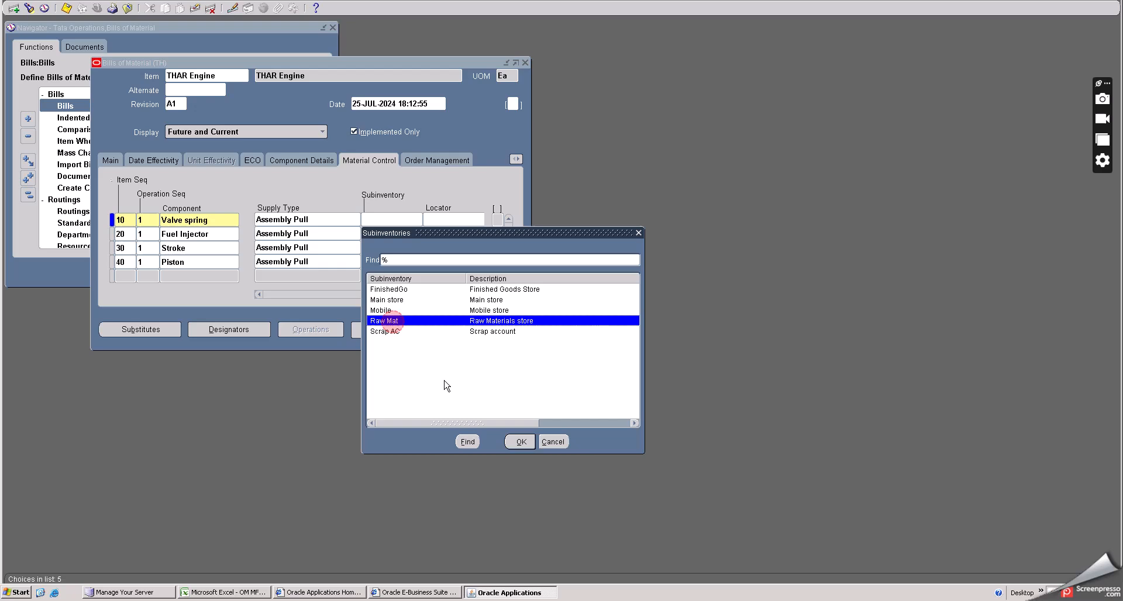
left_click(520, 442)
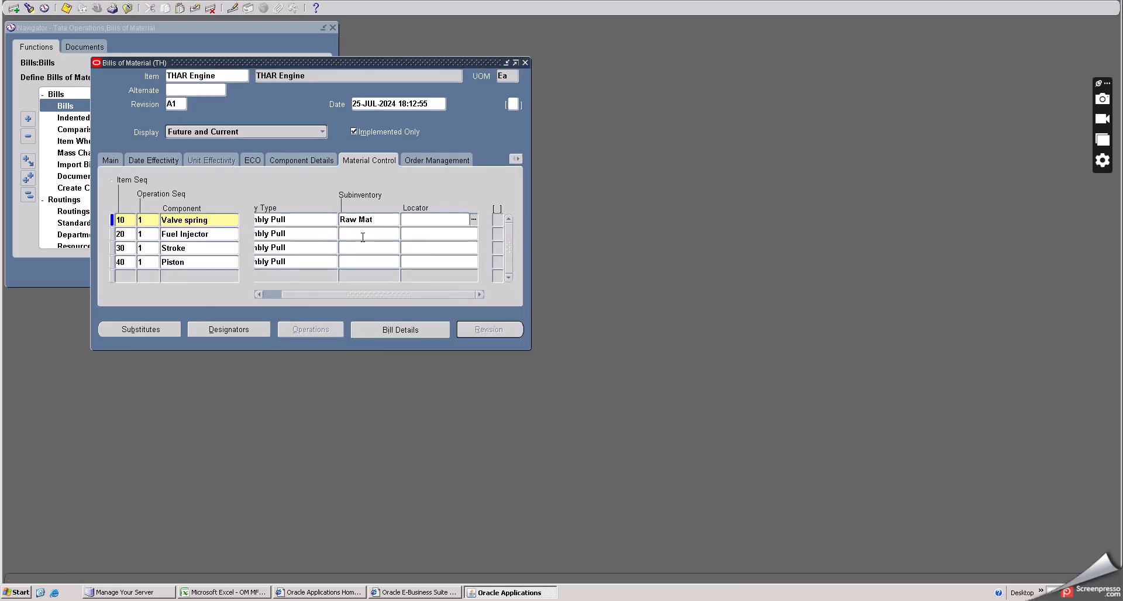
left_click(396, 234)
left_click(395, 234)
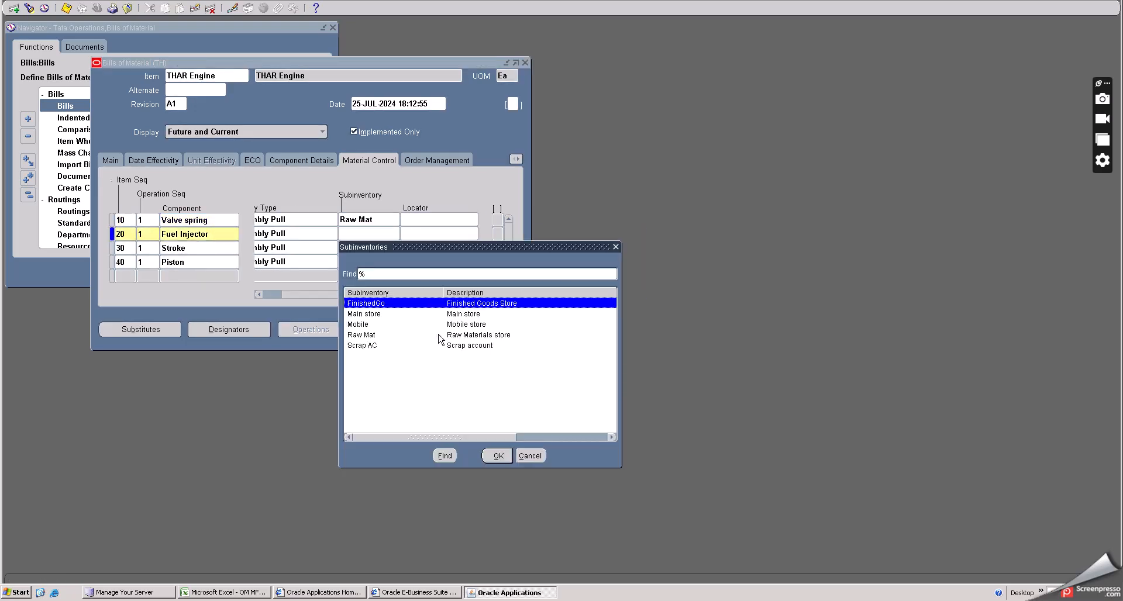
left_click(377, 335)
left_click(498, 456)
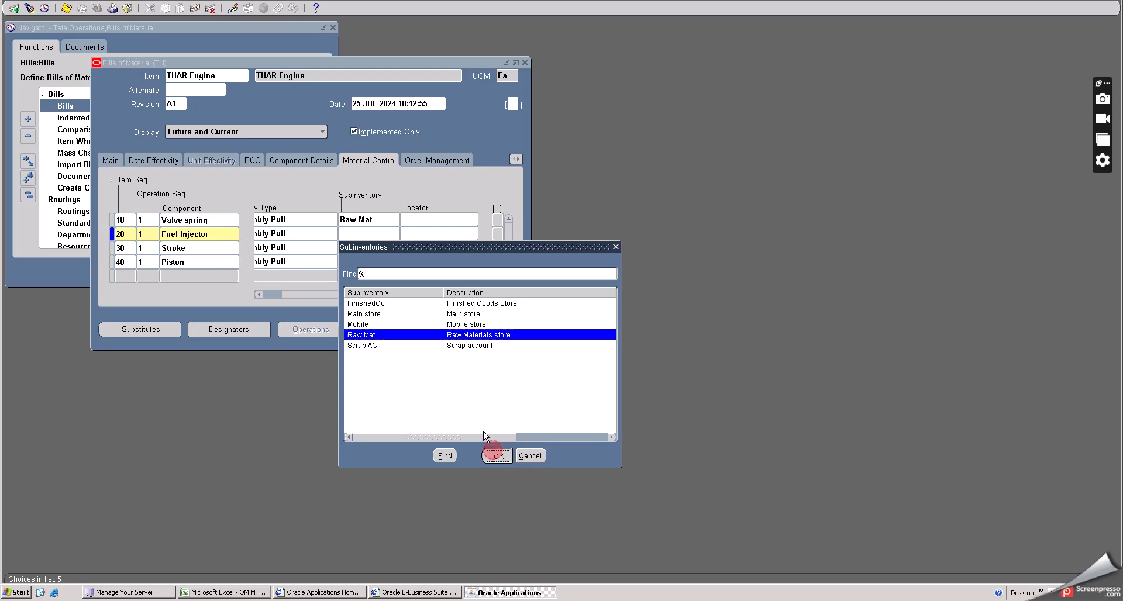
- Set the supply subinventory of the Stroke and Piston lines to Raw Mat and save the bill
left_click(372, 251)
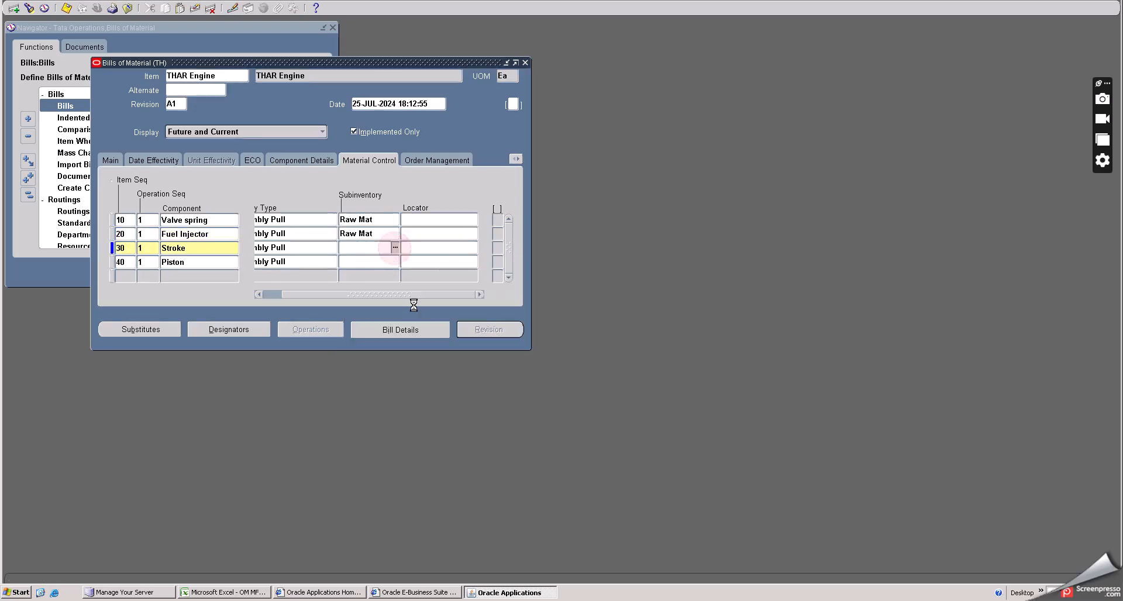
left_click(395, 248)
left_click(376, 350)
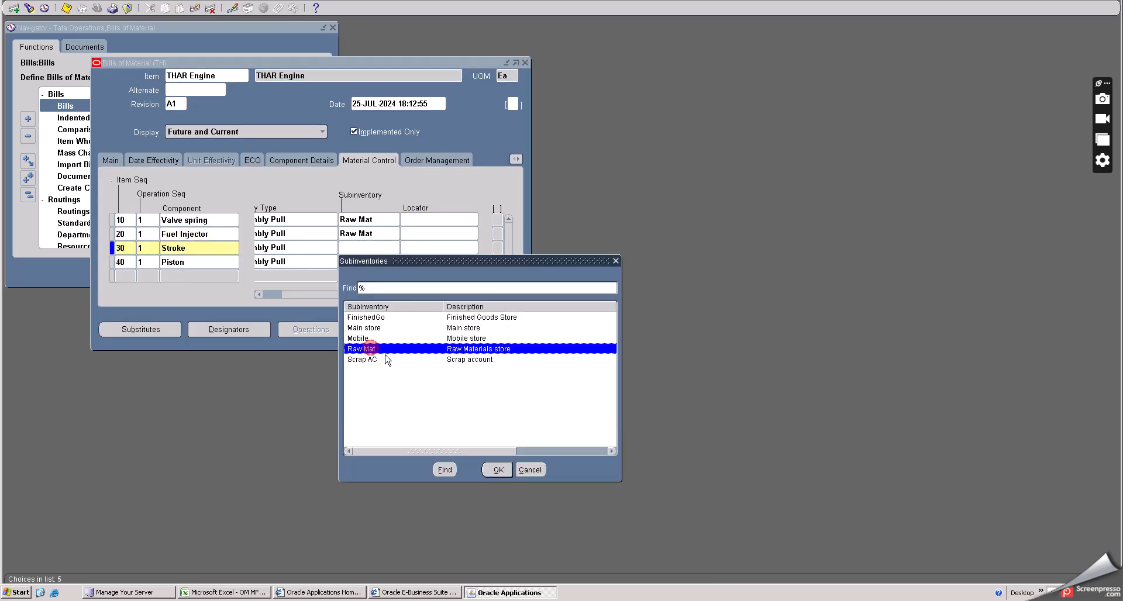
left_click(498, 470)
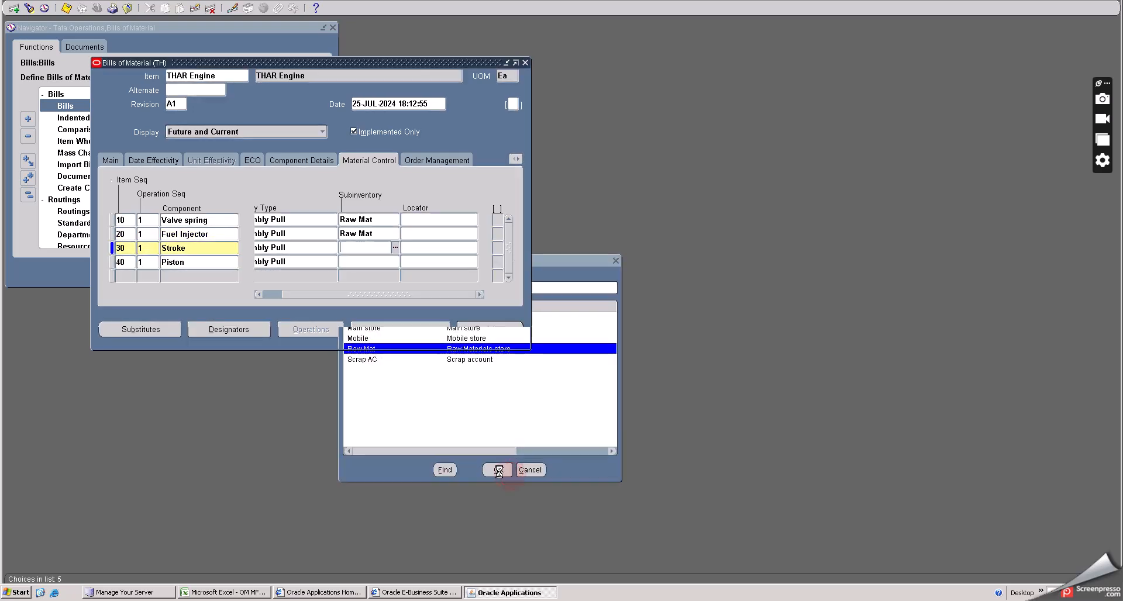
left_click(369, 262)
left_click(394, 261)
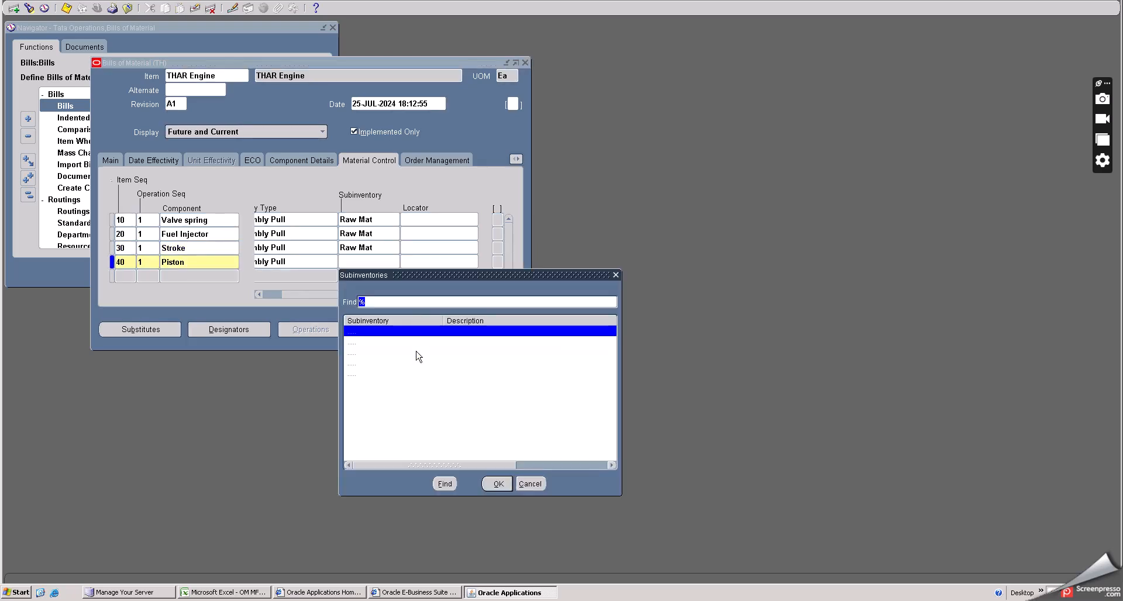
left_click(377, 363)
left_click(497, 483)
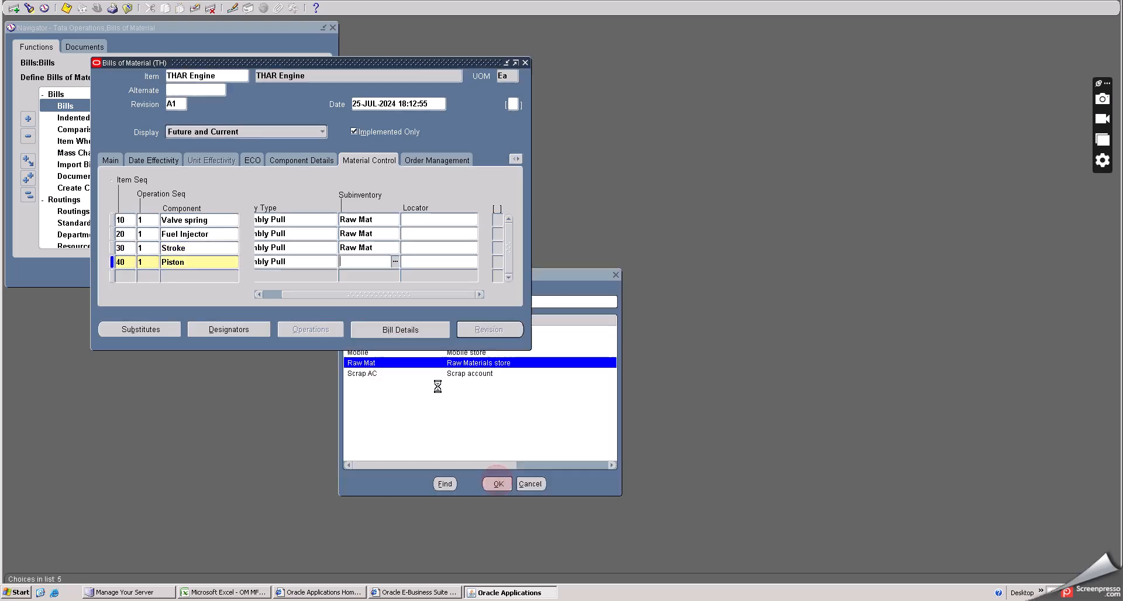
left_click_drag(295, 297, 226, 298)
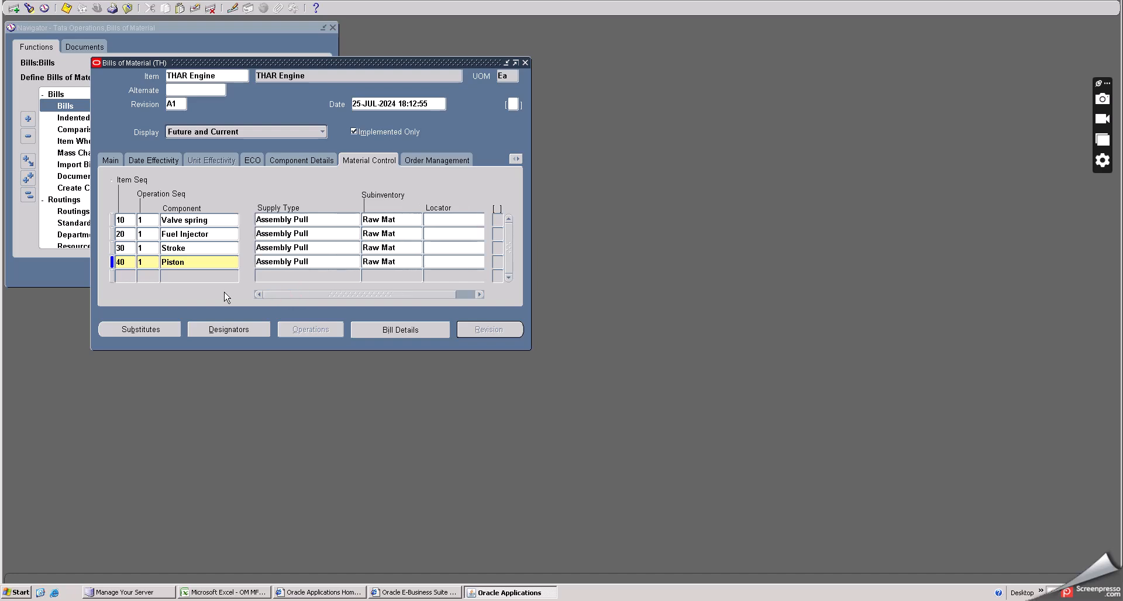
left_click(66, 8)
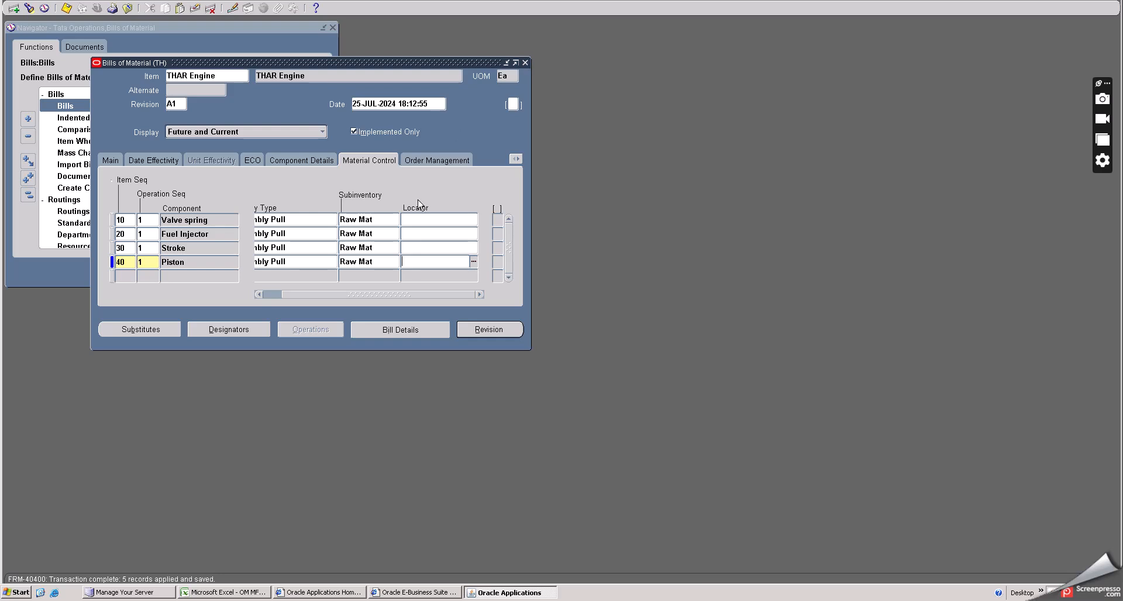
- Close the THAR Engine bill and open the Mahindra THAR JEEP routing to review its operations
left_click_drag(334, 293, 251, 292)
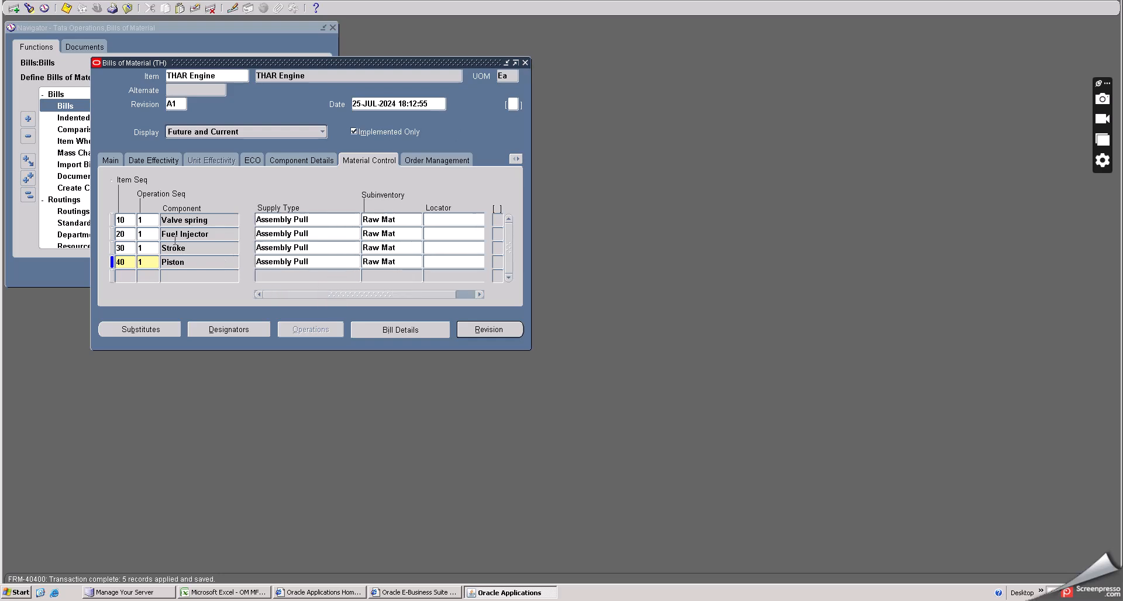
left_click(152, 225)
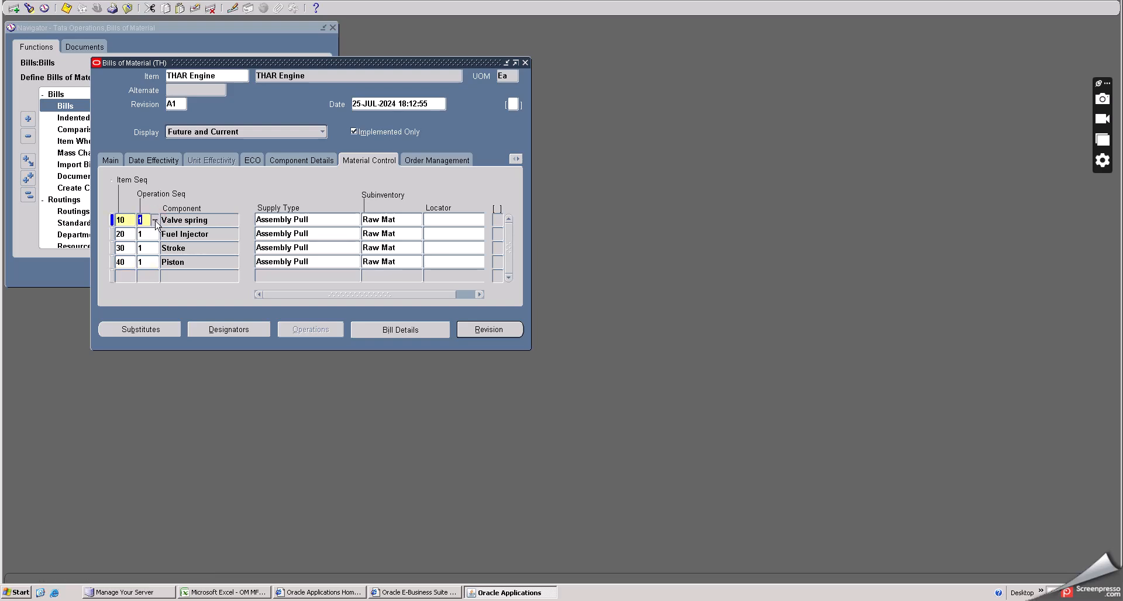
left_click(526, 63)
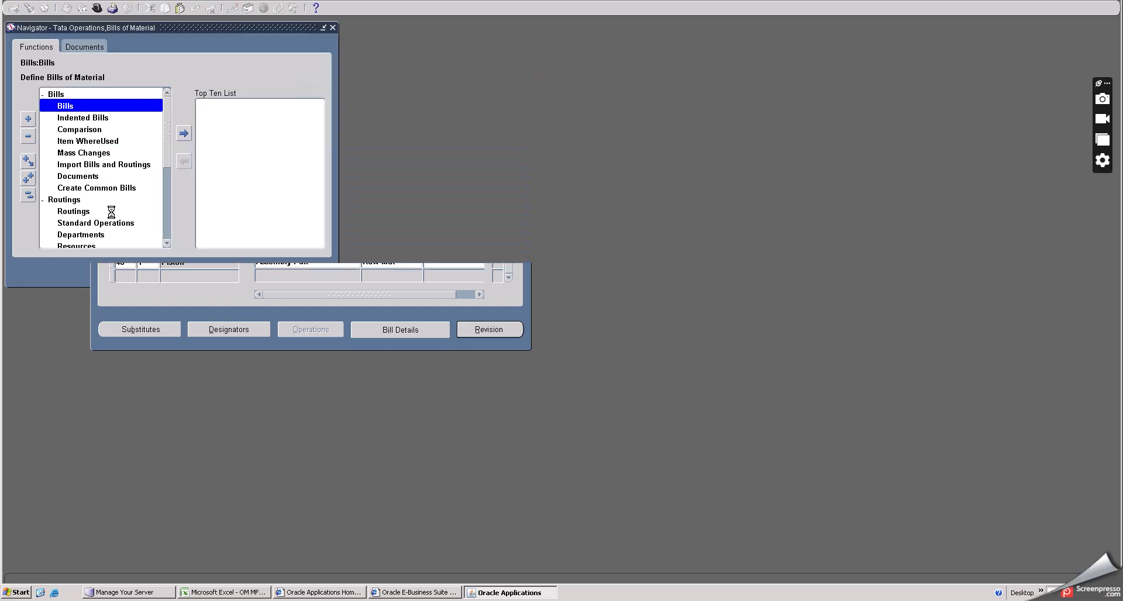
double_click(82, 212)
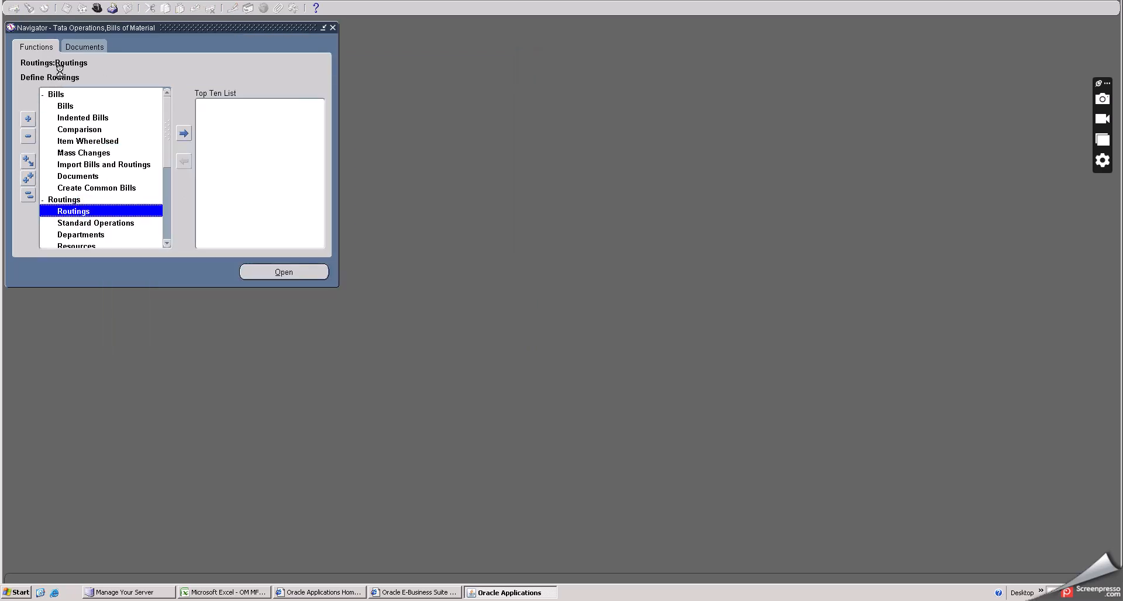
left_click(31, 8)
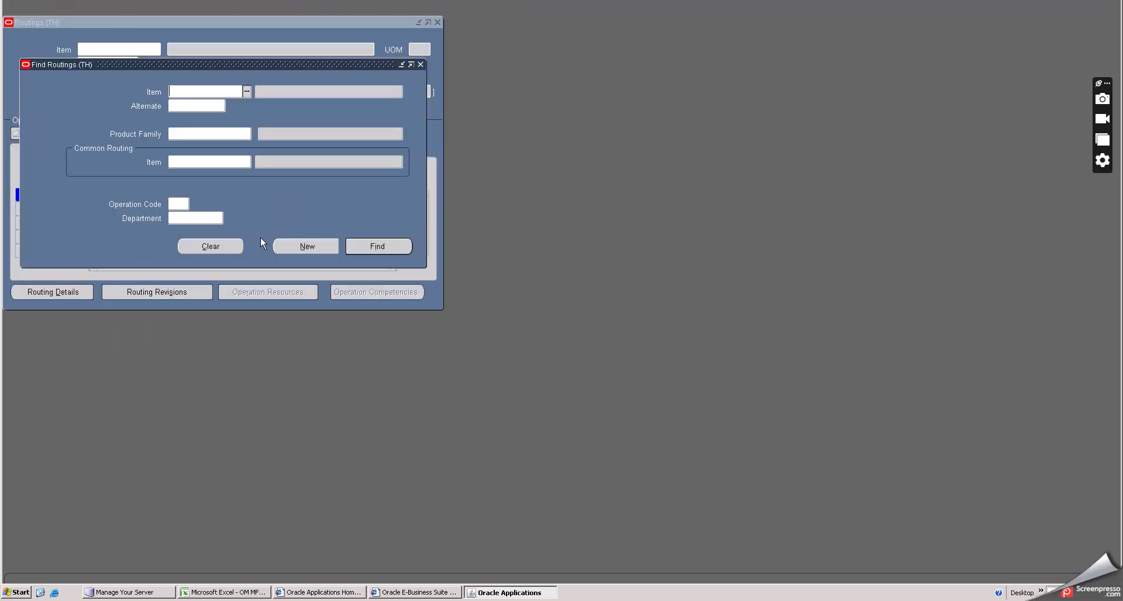
left_click(377, 245)
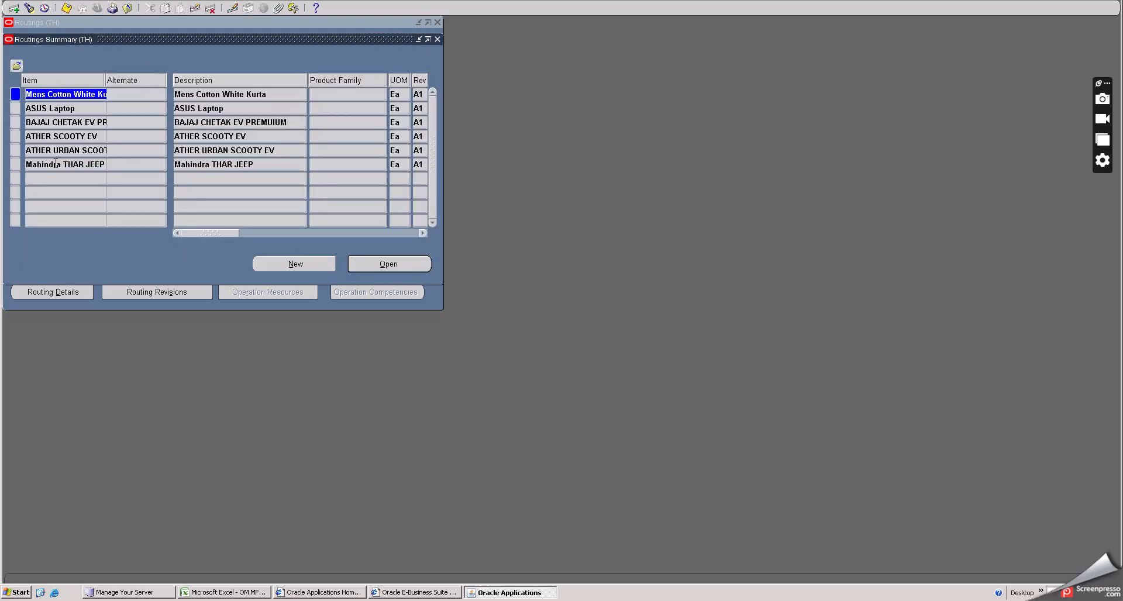
left_click(55, 164)
left_click(379, 265)
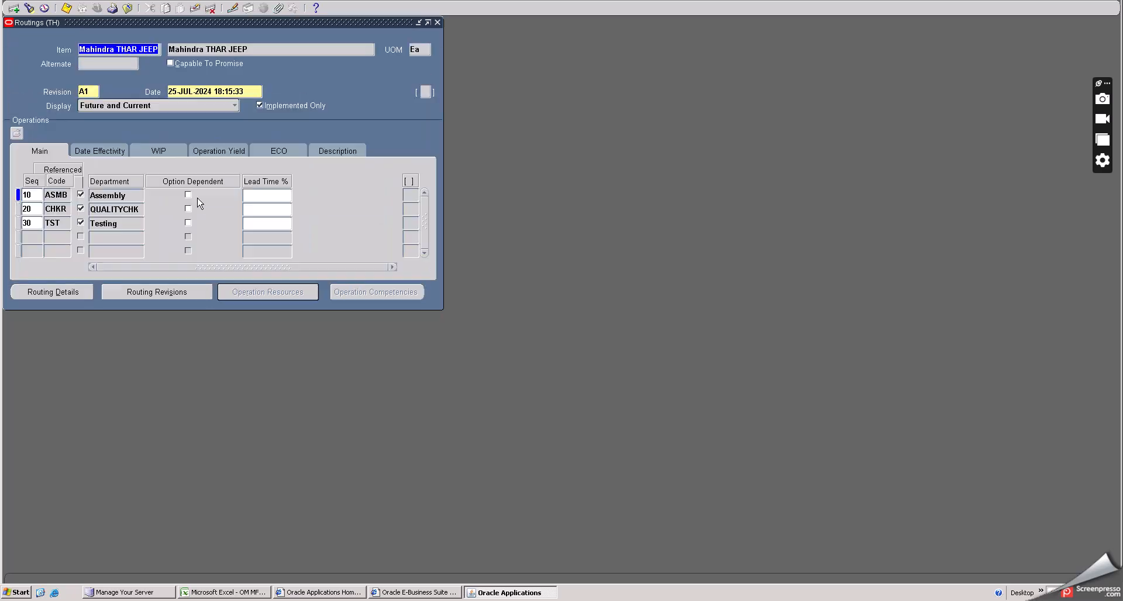
left_click(112, 194)
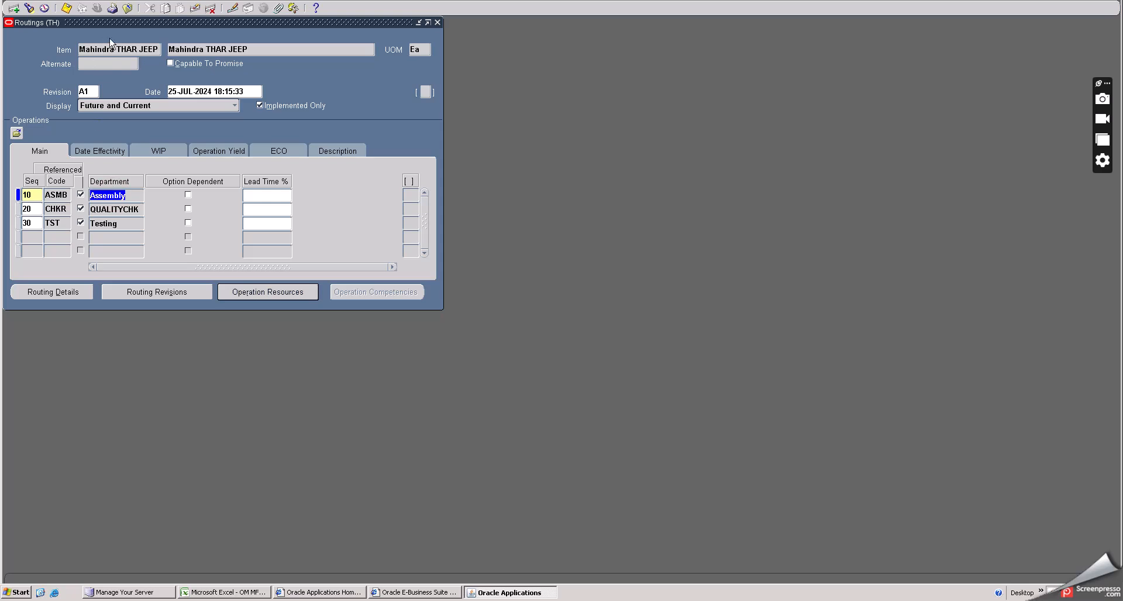
left_click(129, 9)
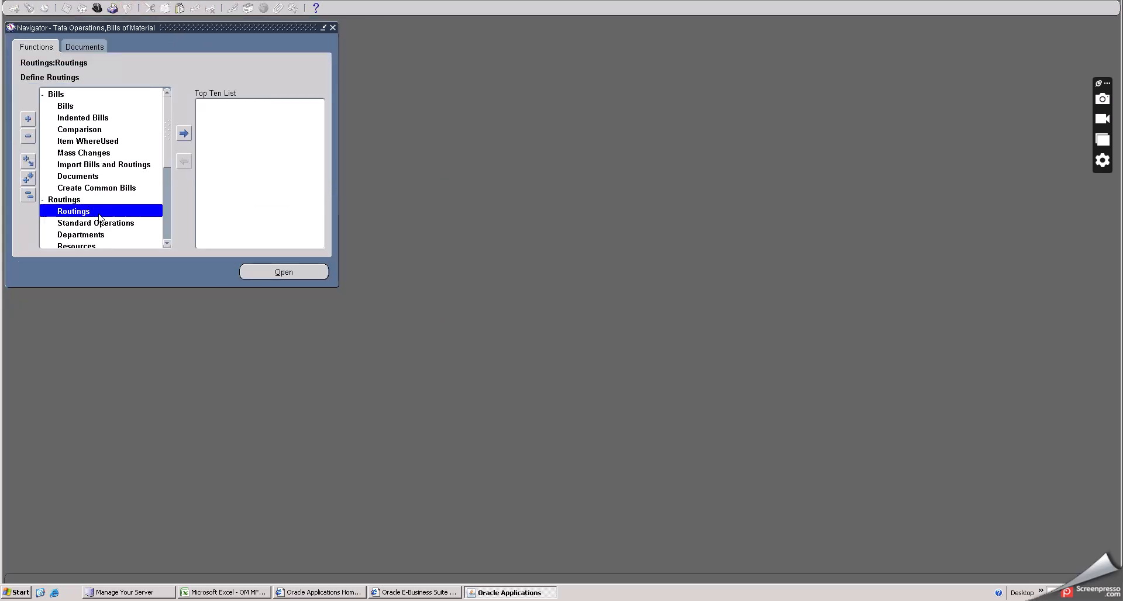
- Reopen the THAR Engine bill to review its component lines, then close it without saving changes
double_click(85, 106)
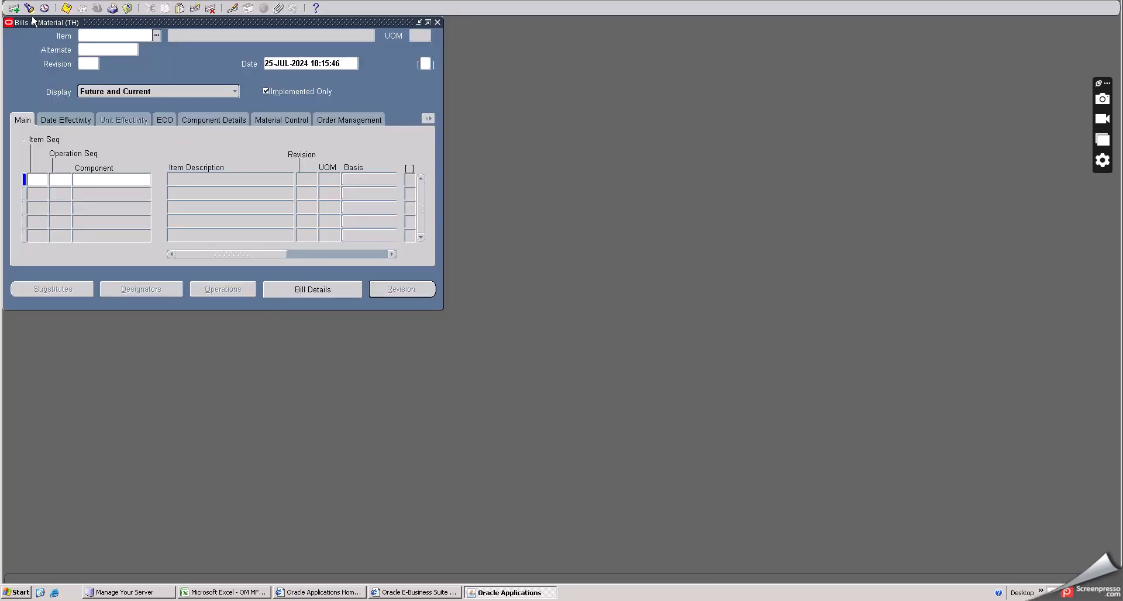
left_click(368, 237)
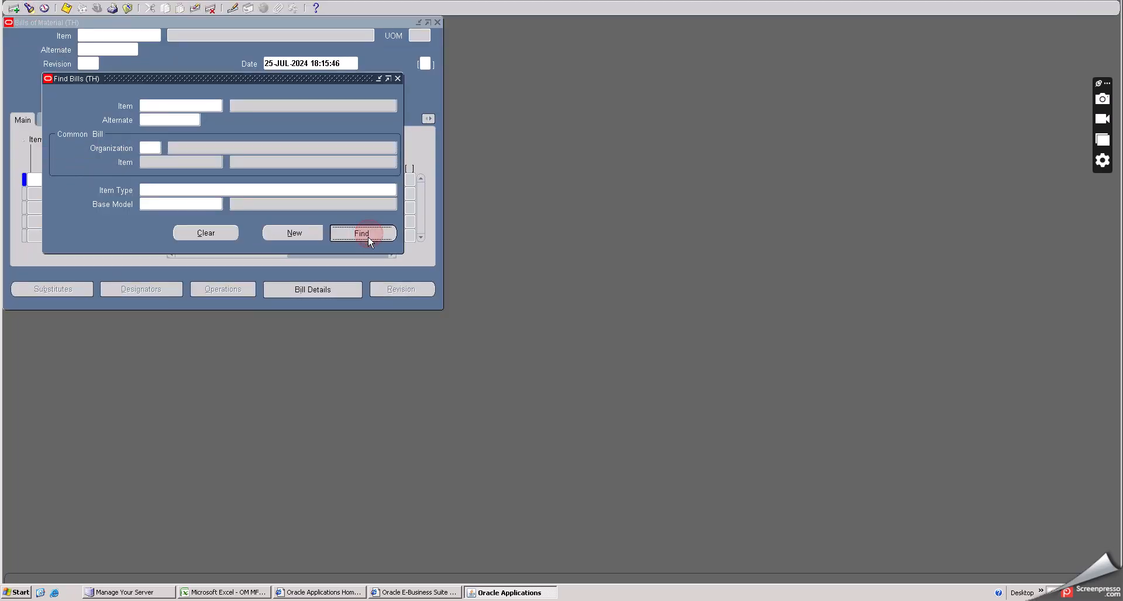
left_click(77, 229)
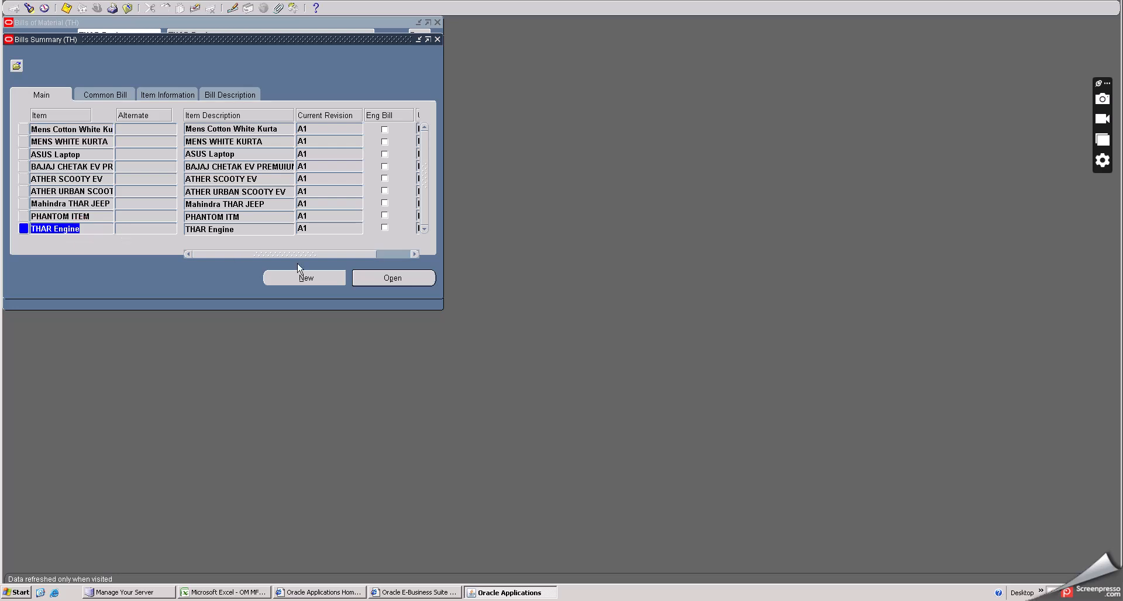
left_click(389, 280)
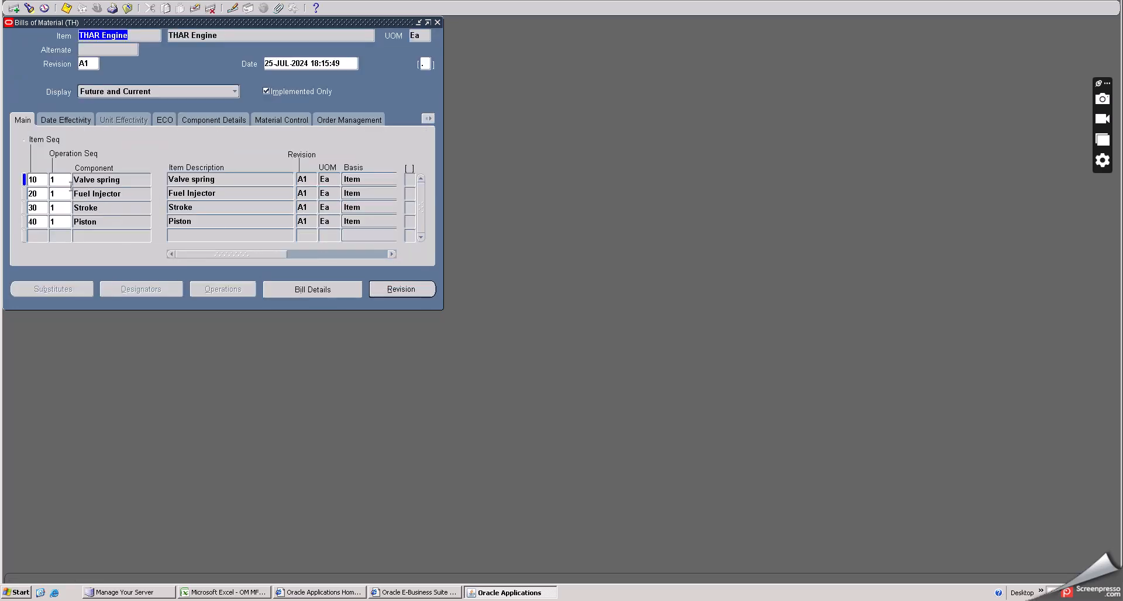
left_click(58, 178)
key("Tab")
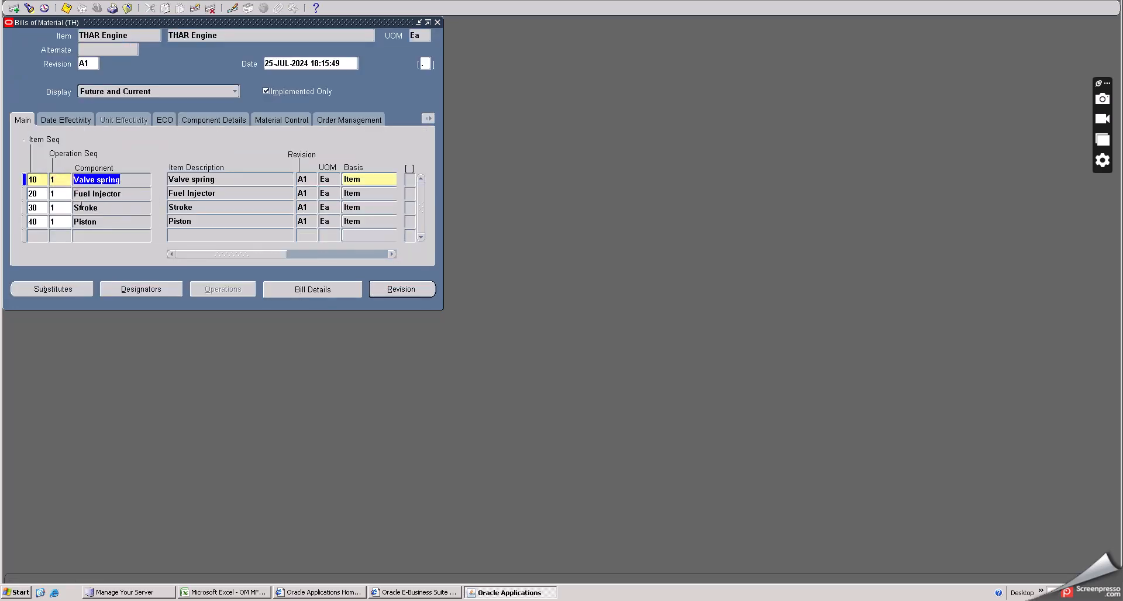
left_click(59, 184)
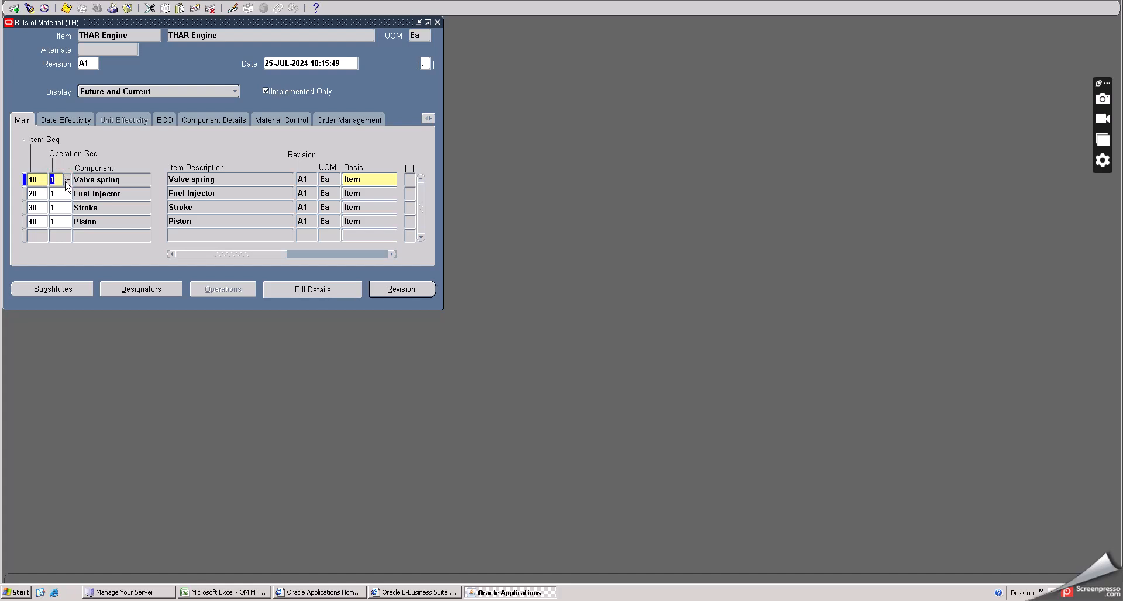
key("Tab")
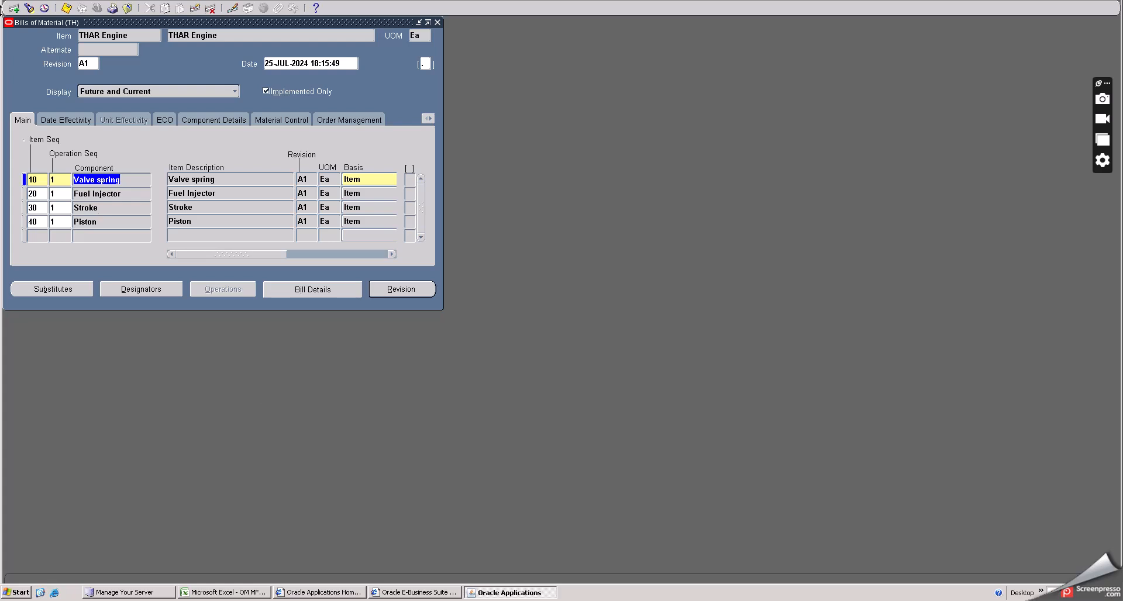
left_click(128, 9)
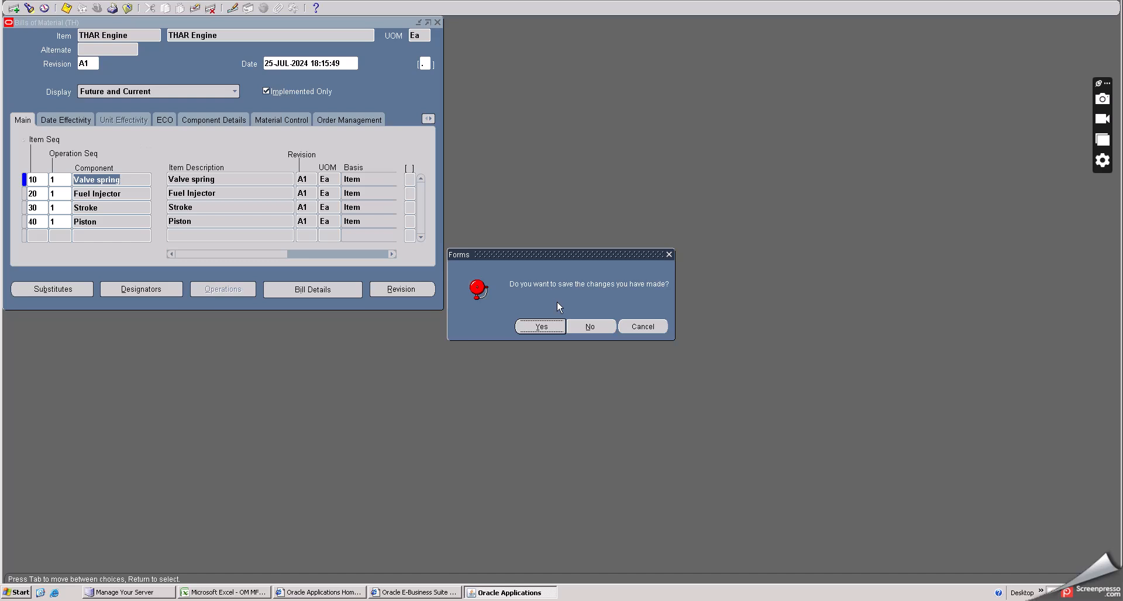
left_click(587, 327)
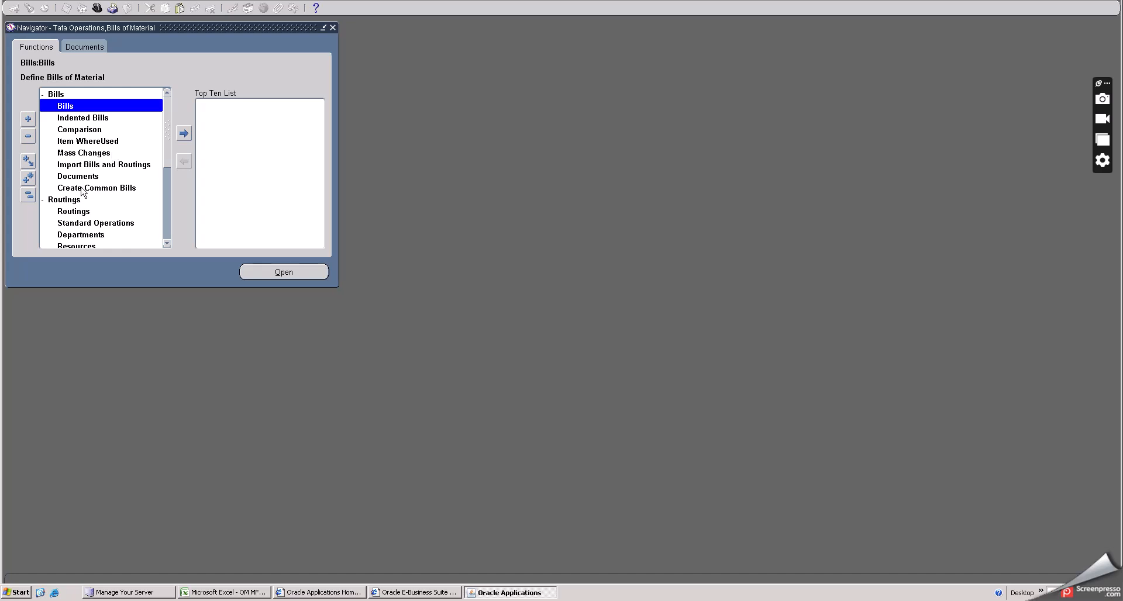
- Open the Mahindra THAR JEEP routing again to review its operations, then close it
double_click(75, 212)
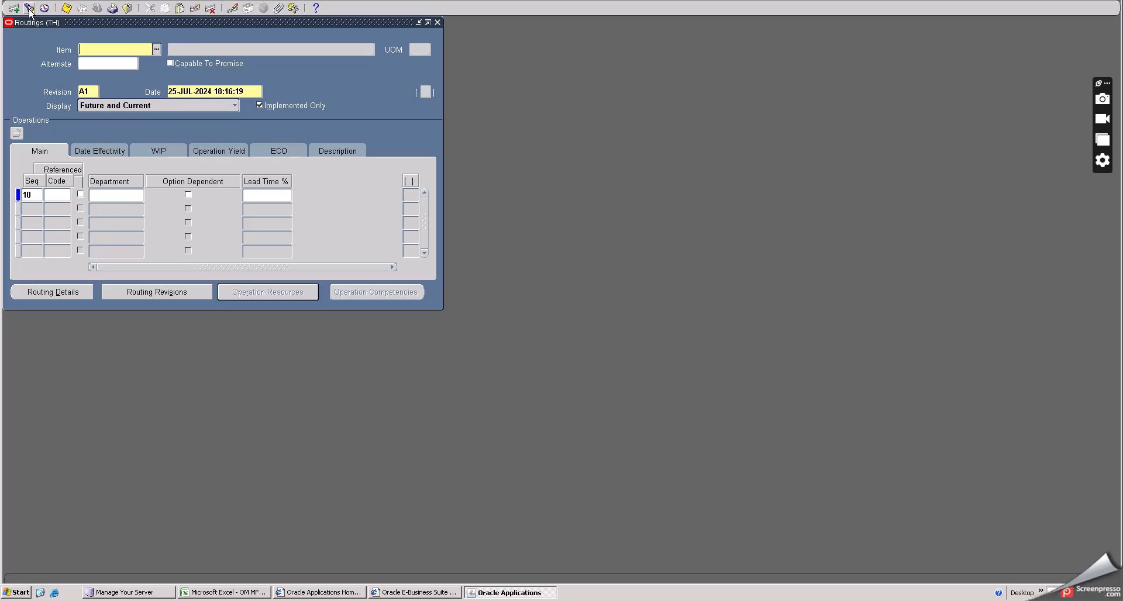
left_click(63, 7)
left_click(393, 246)
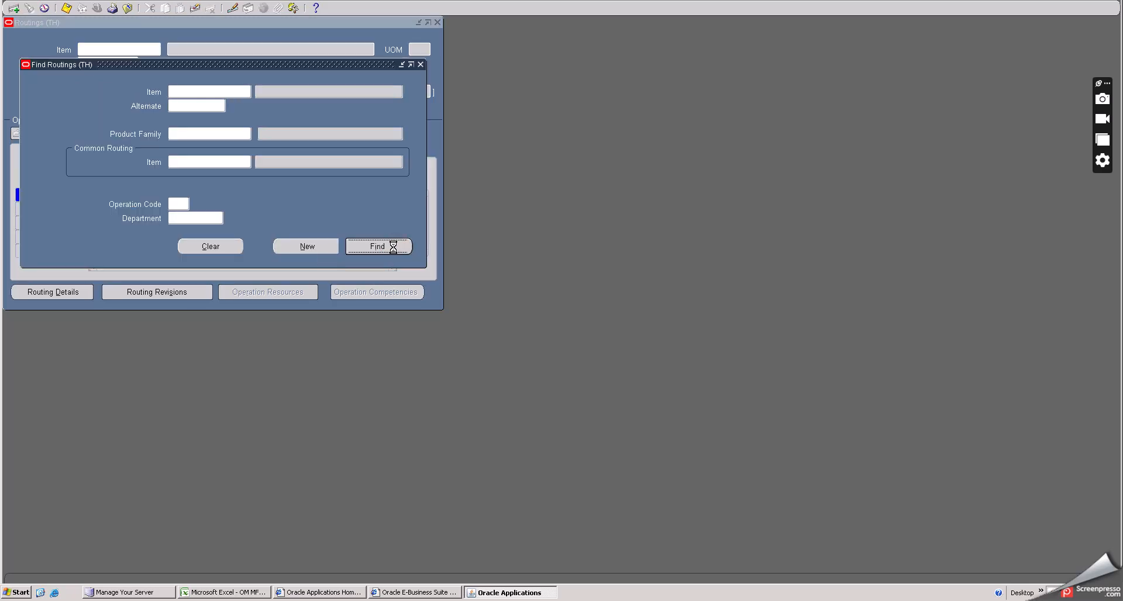
left_click(51, 164)
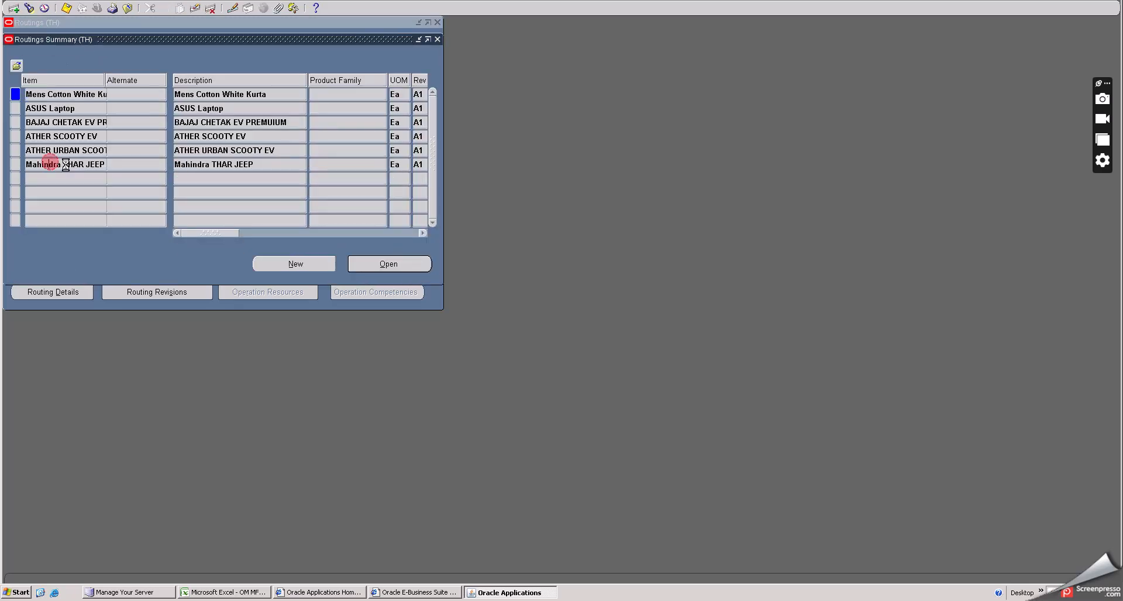
left_click(384, 264)
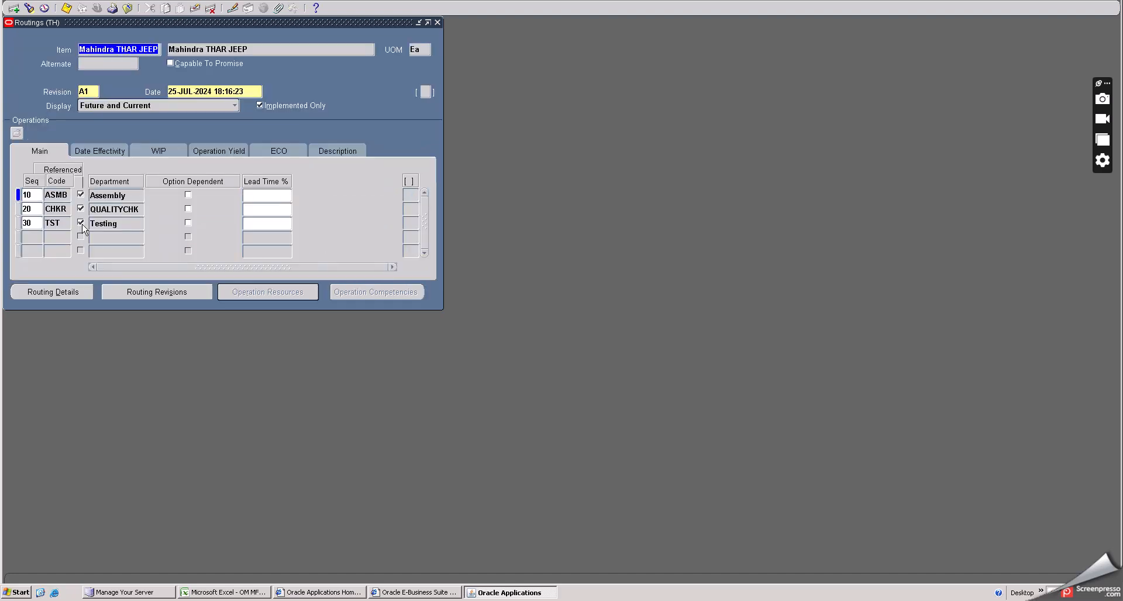
left_click(127, 8)
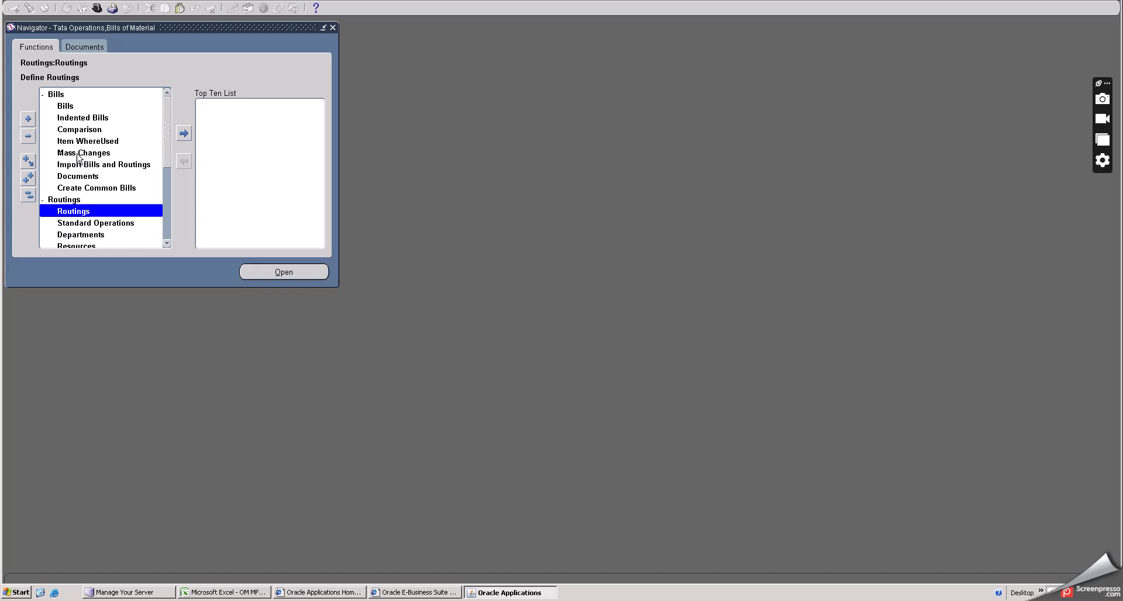
- Open the Mahindra THAR JEEP bill and add component line 50 with THAR Engine, found by searching THAR%
double_click(69, 106)
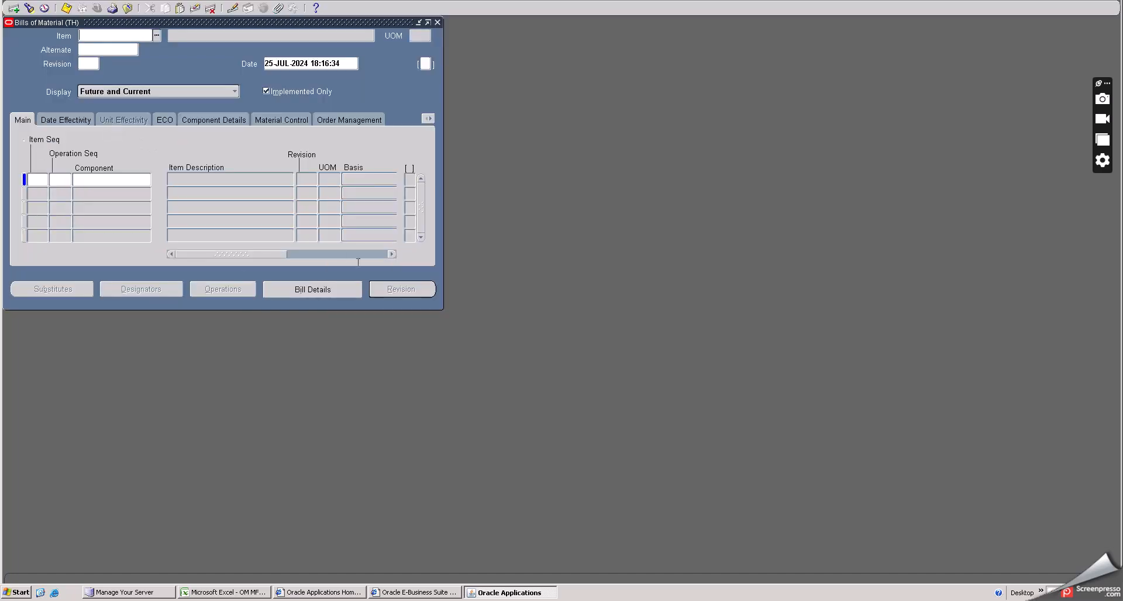
left_click(32, 10)
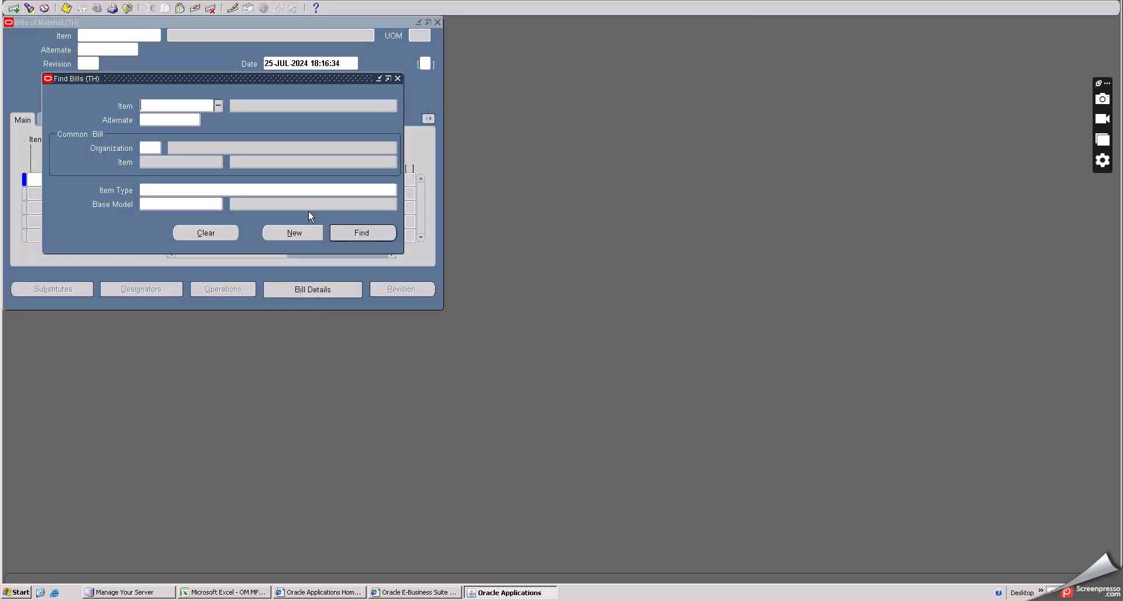
left_click(355, 234)
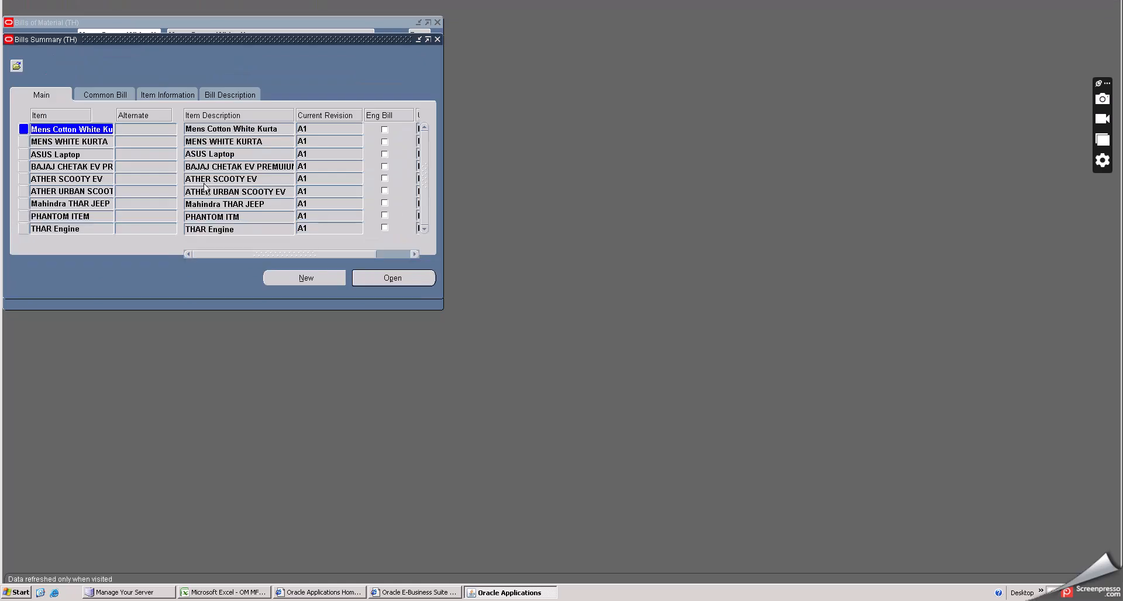
left_click(61, 215)
left_click(64, 204)
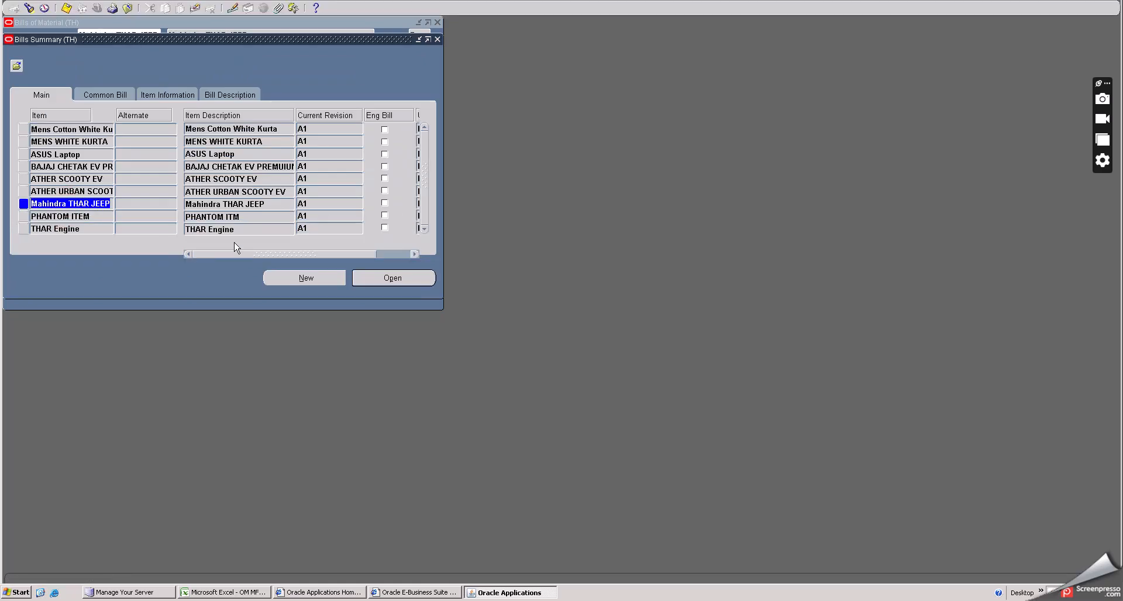
left_click(393, 278)
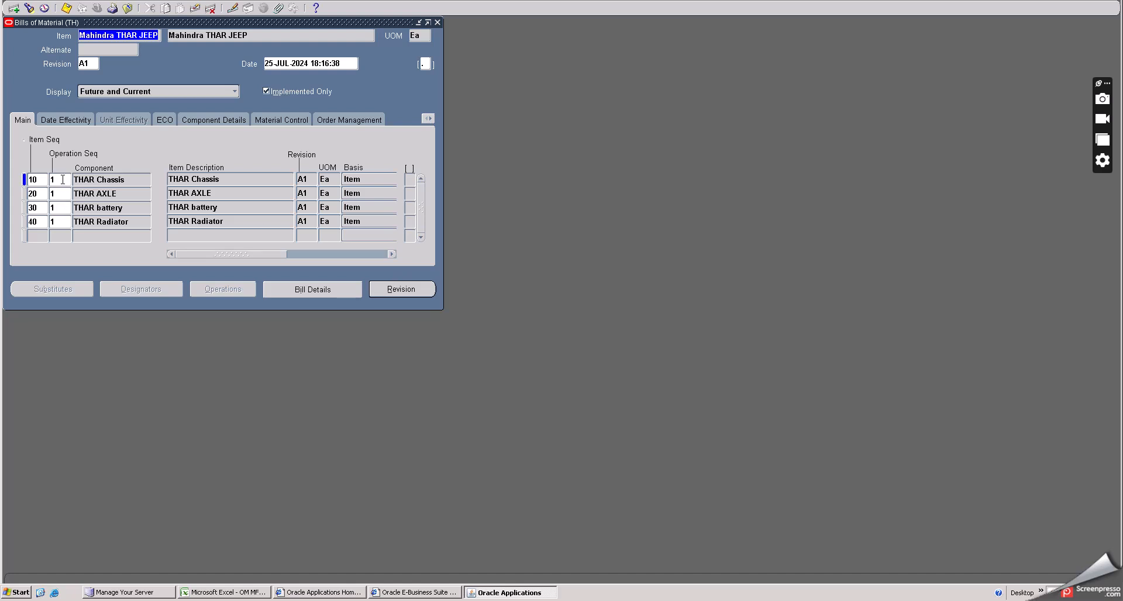
left_click(62, 179)
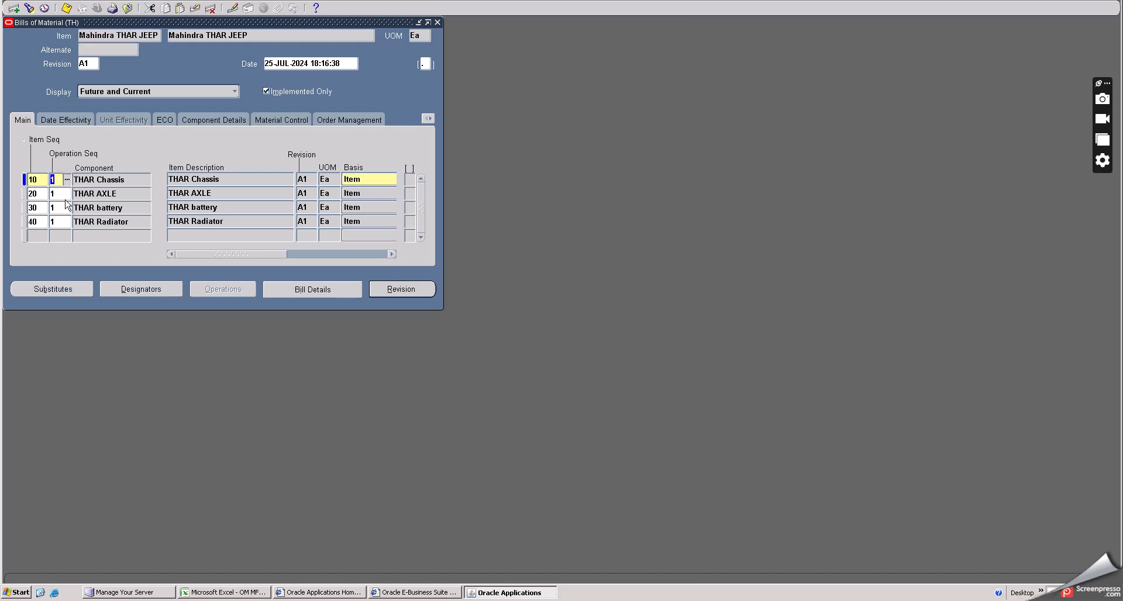
left_click(38, 235)
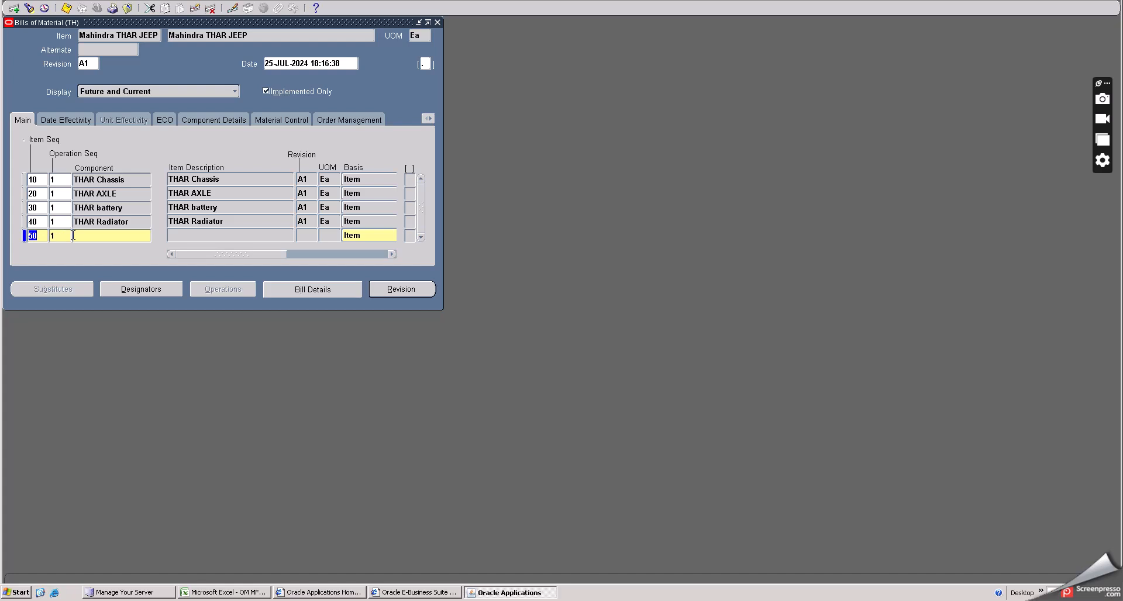
left_click(112, 236)
left_click(147, 235)
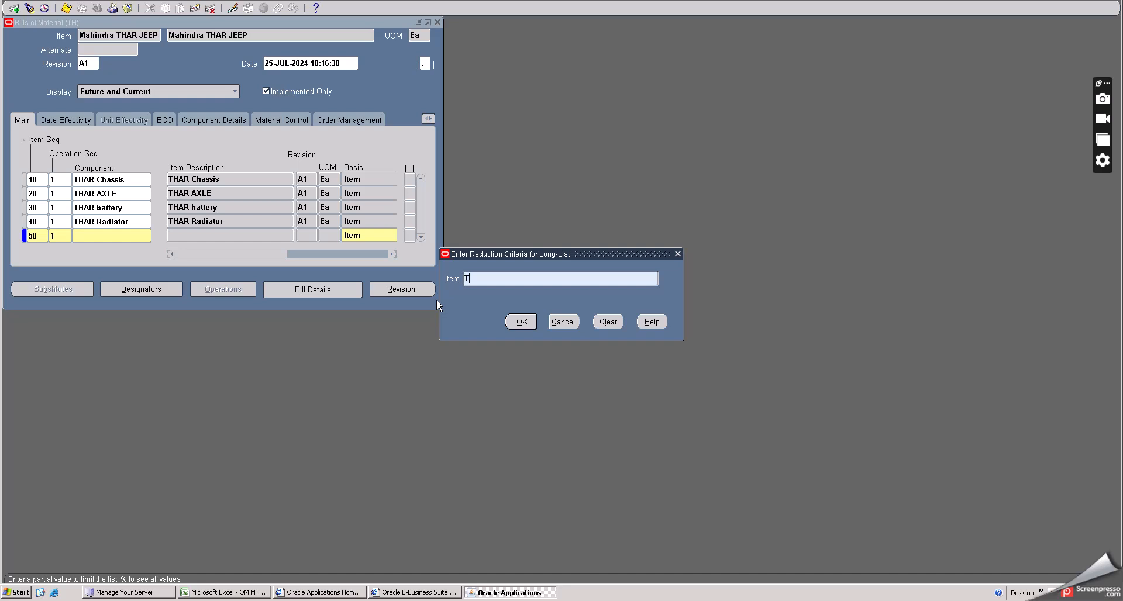
type("THAR%")
left_click(515, 323)
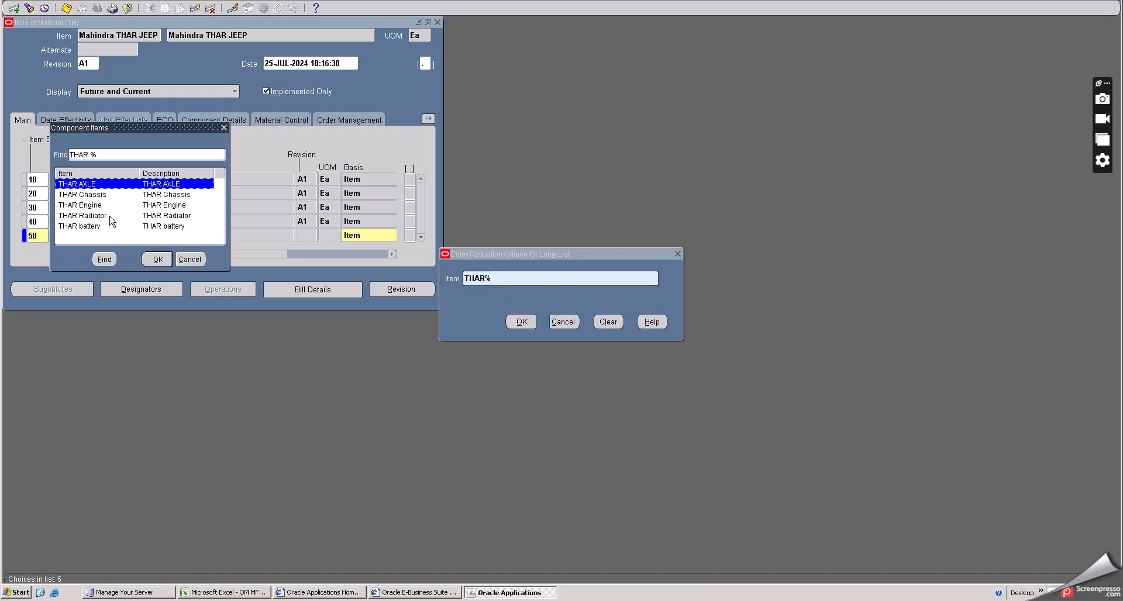
left_click(93, 207)
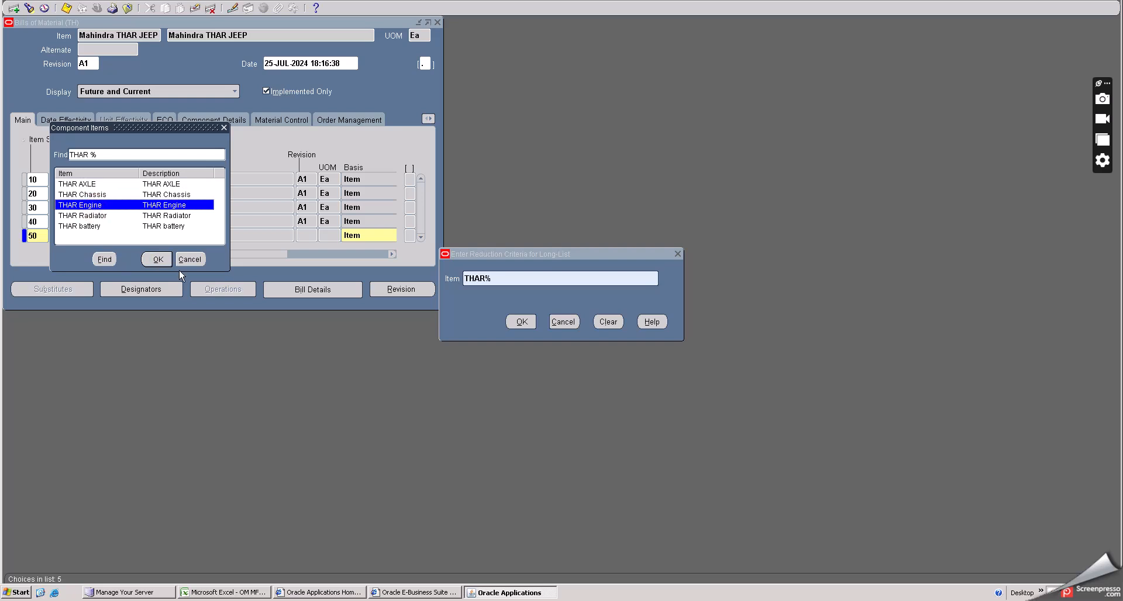
left_click(157, 259)
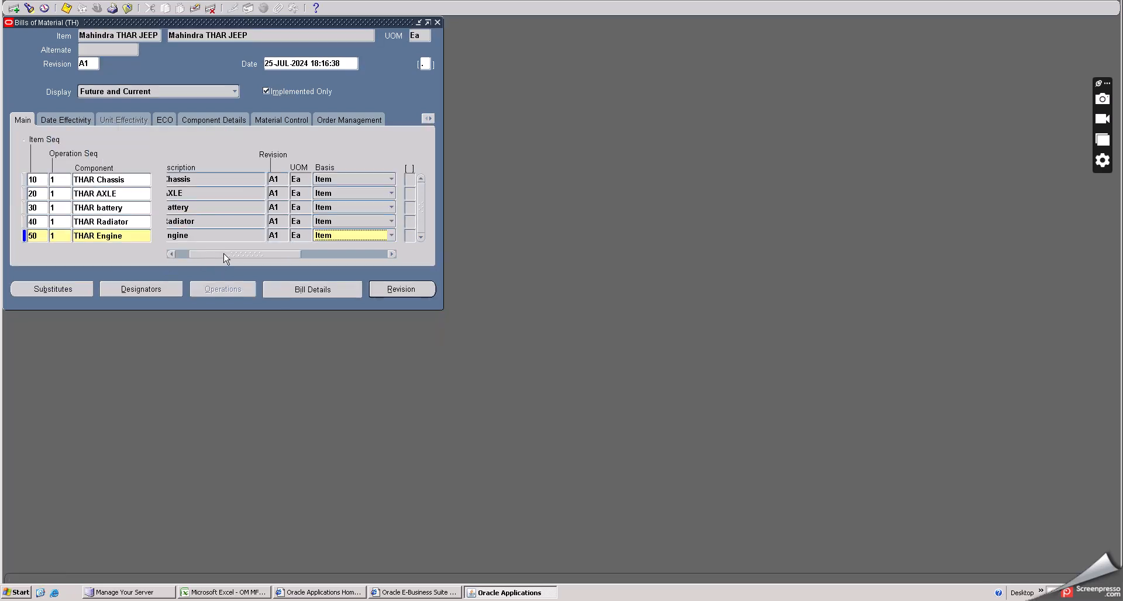
left_click_drag(194, 255, 301, 257)
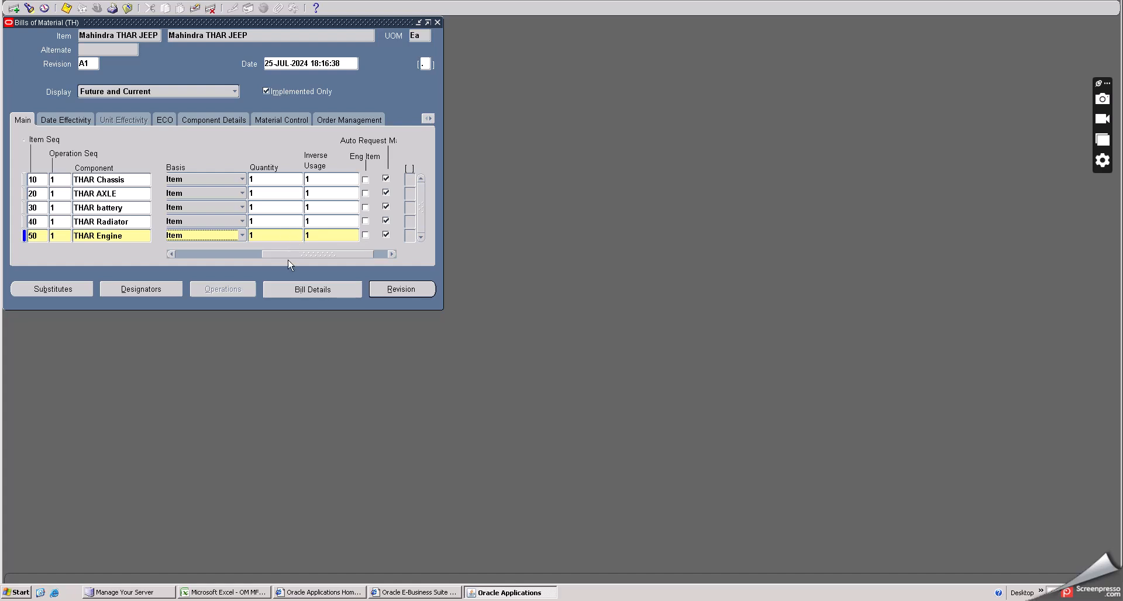
- Set the operation sequence of the THAR Chassis component line to 10
left_click_drag(284, 255, 167, 253)
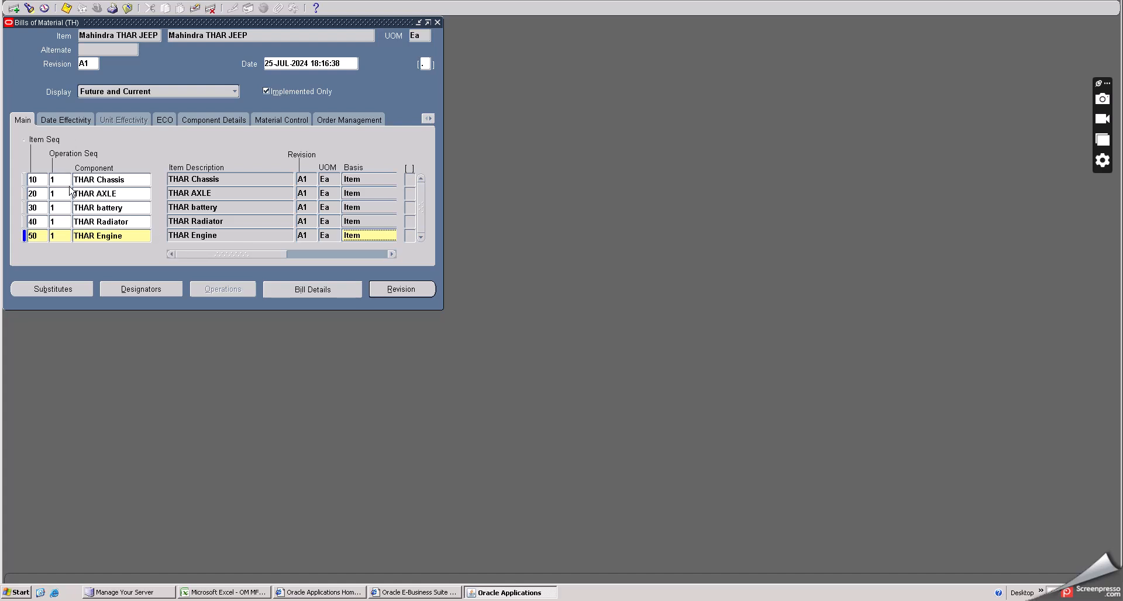
left_click(61, 178)
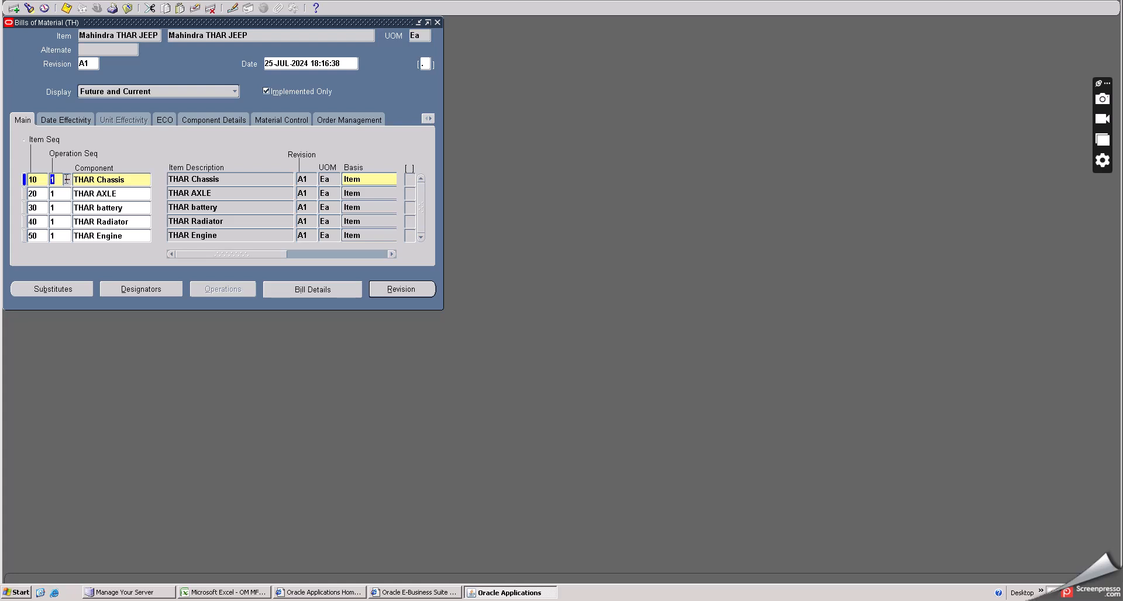
double_click(65, 179)
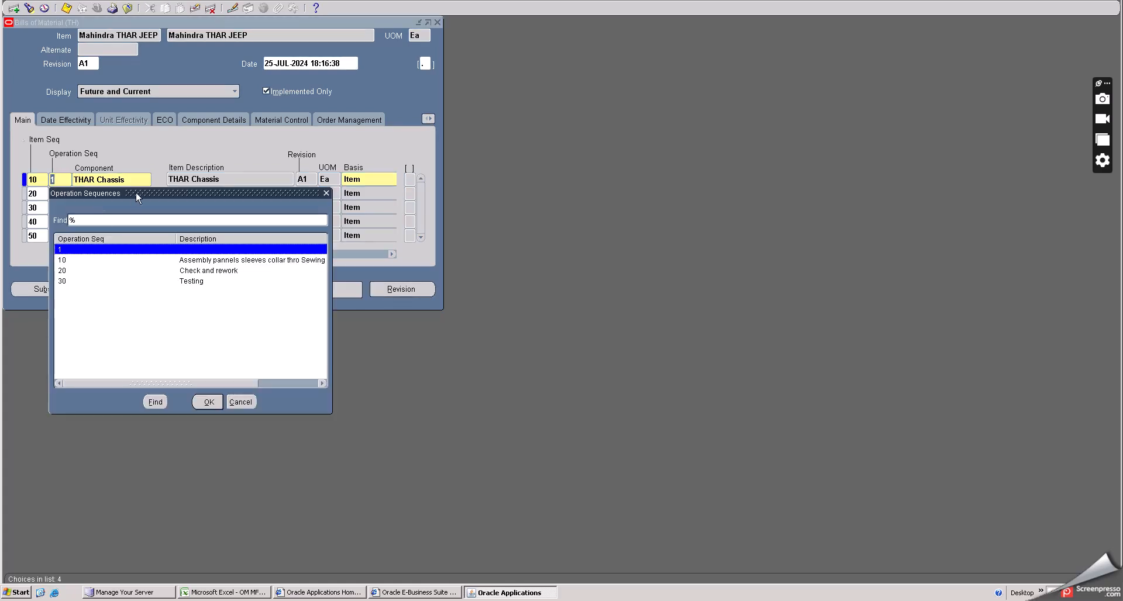
left_click_drag(136, 192, 452, 178)
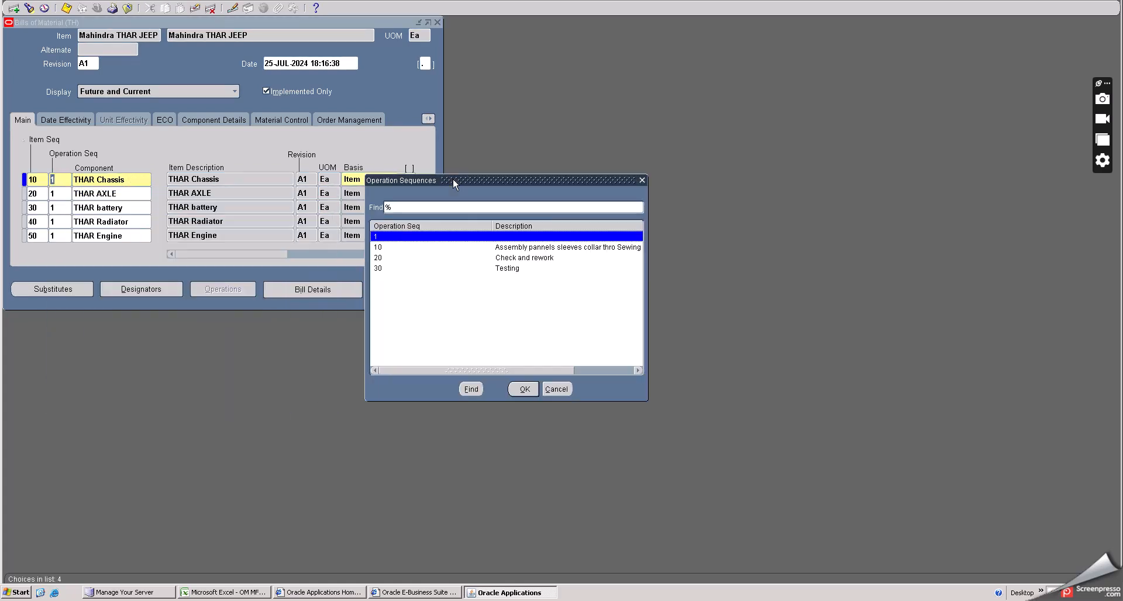
left_click(501, 249)
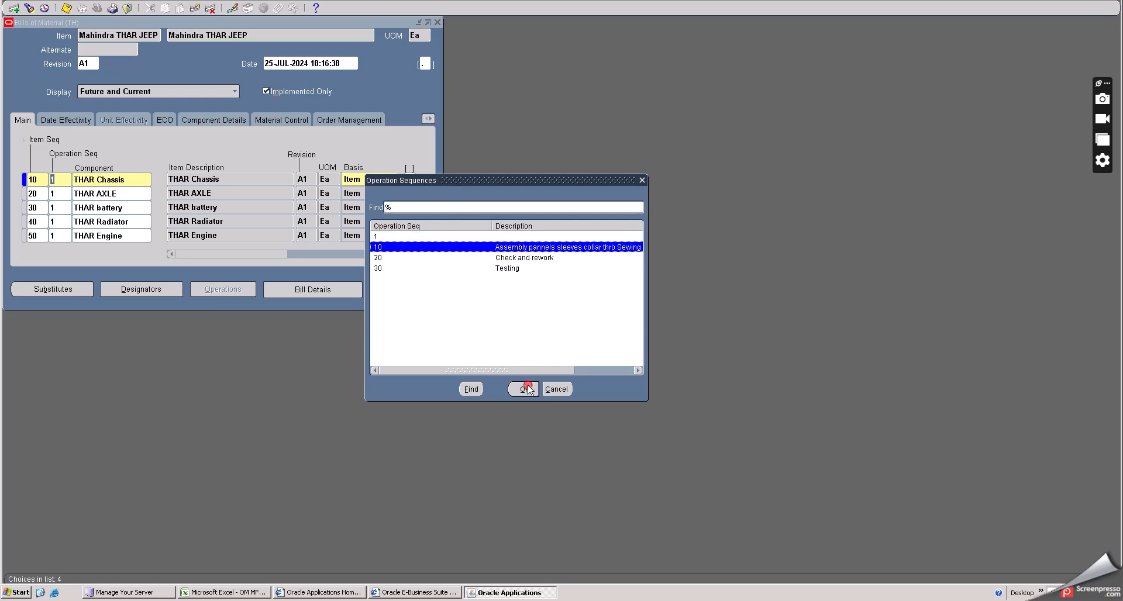
left_click(524, 389)
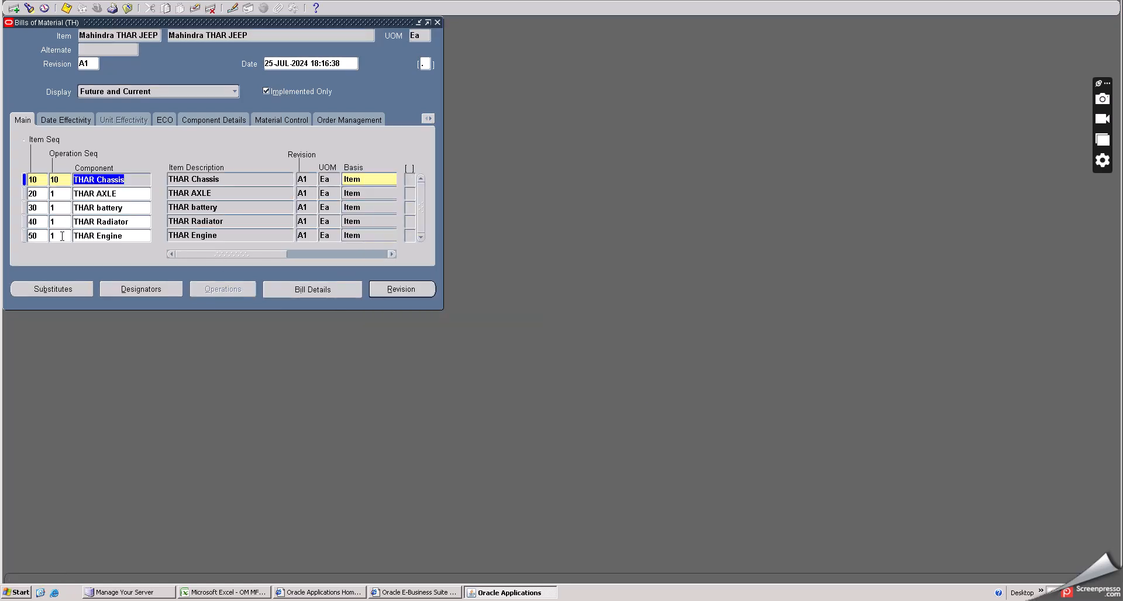
- Set the operation sequence of the THAR Engine component line to 10
left_click(62, 236)
key("ctrl+l")
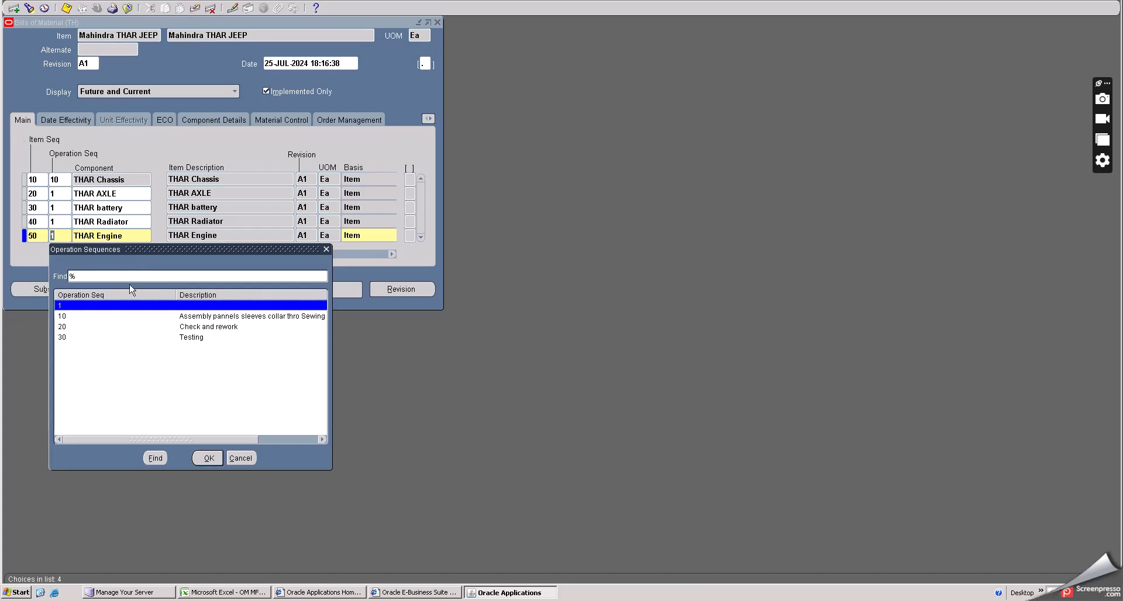
left_click(193, 316)
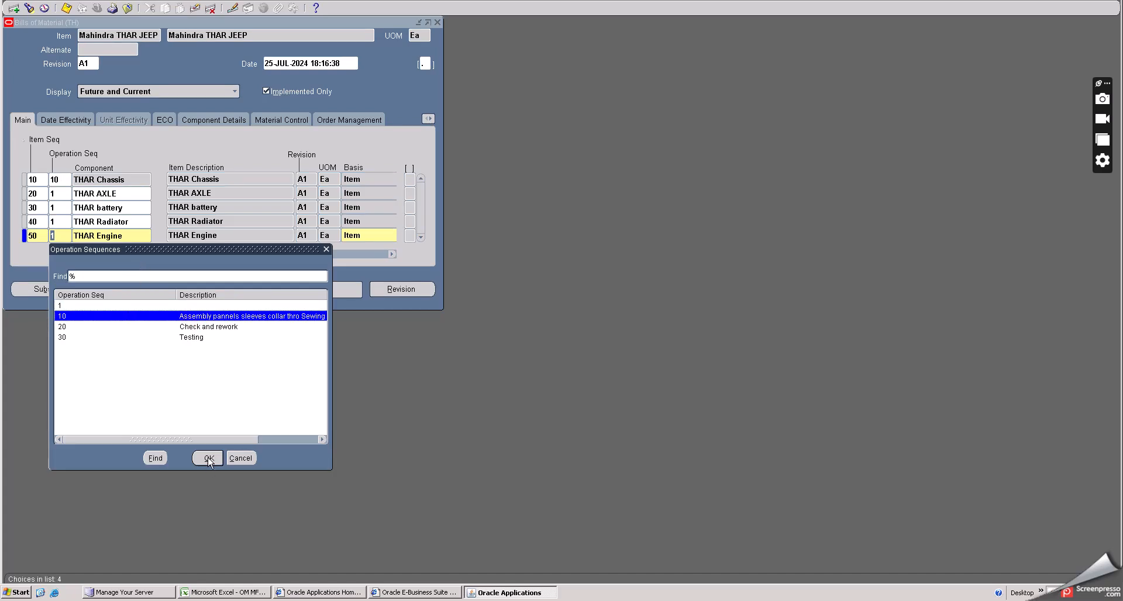
left_click(209, 459)
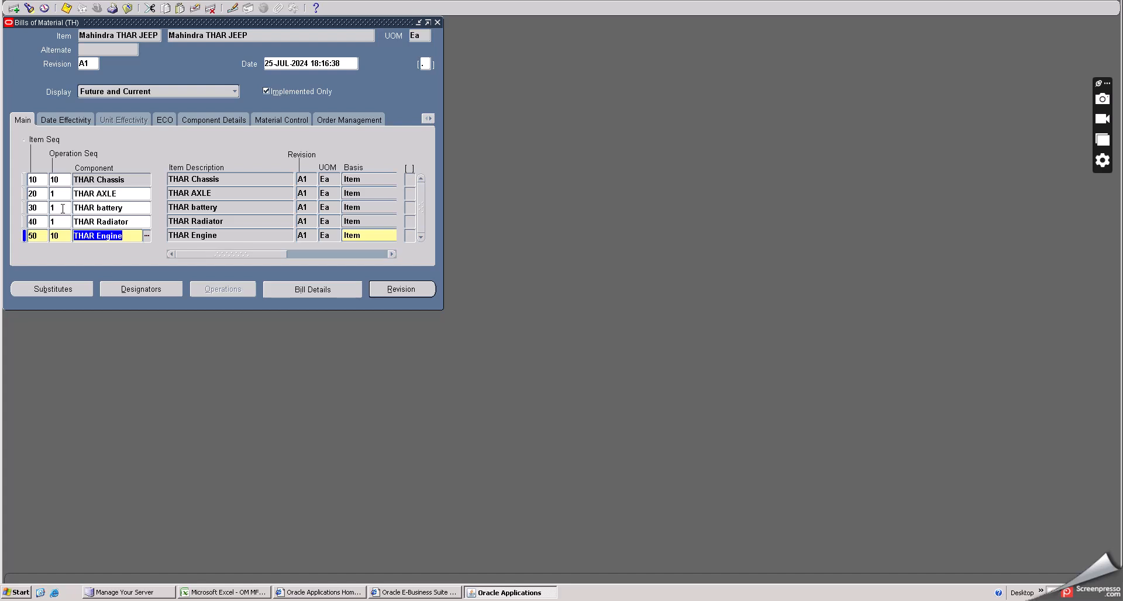
- Set the operation sequence of the THAR battery component line to 10
left_click(63, 208)
left_click(70, 208)
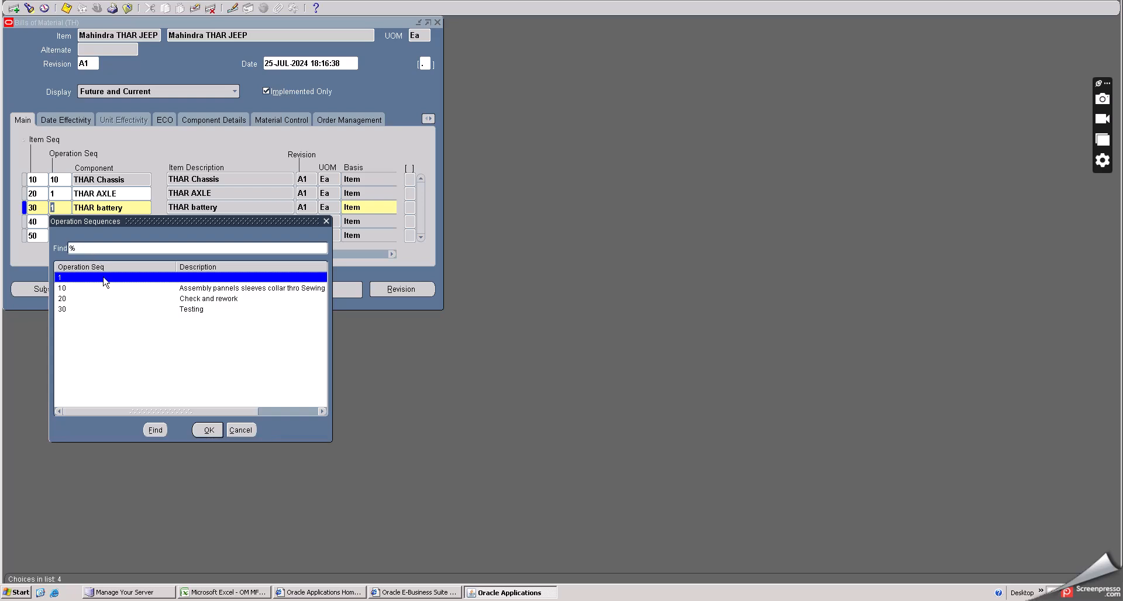
left_click(194, 288)
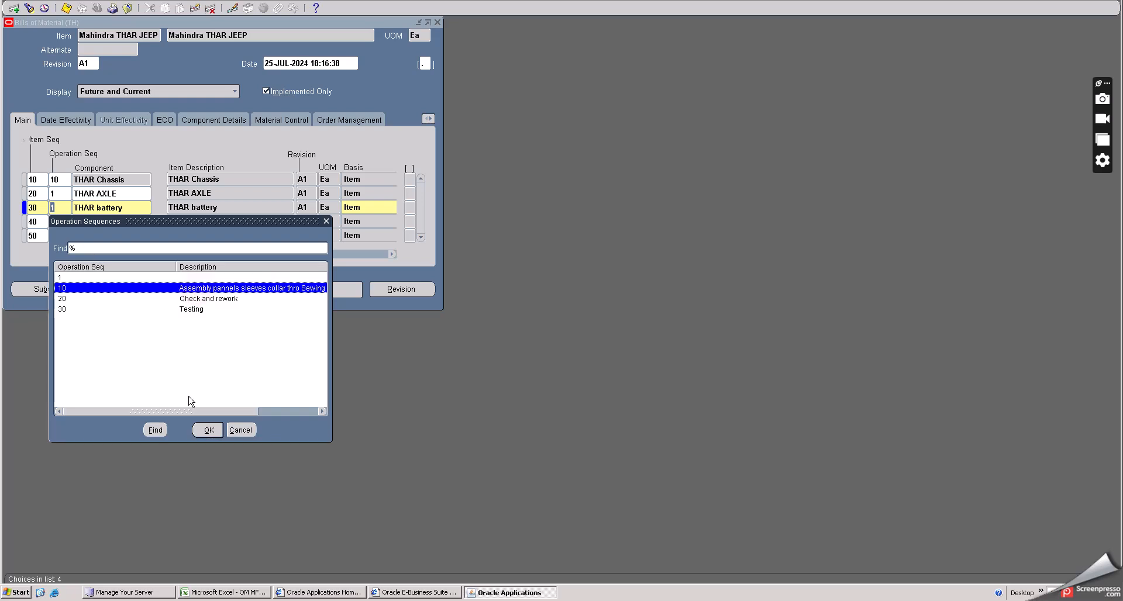
left_click(204, 431)
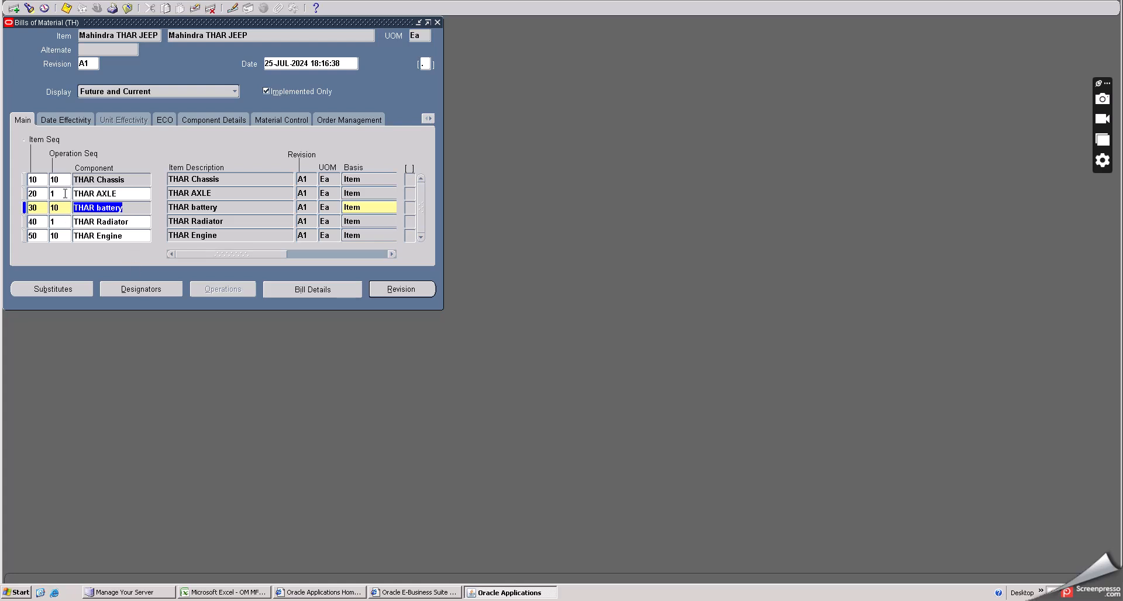
- Set the operation sequence of the THAR AXLE component line to 10
double_click(65, 193)
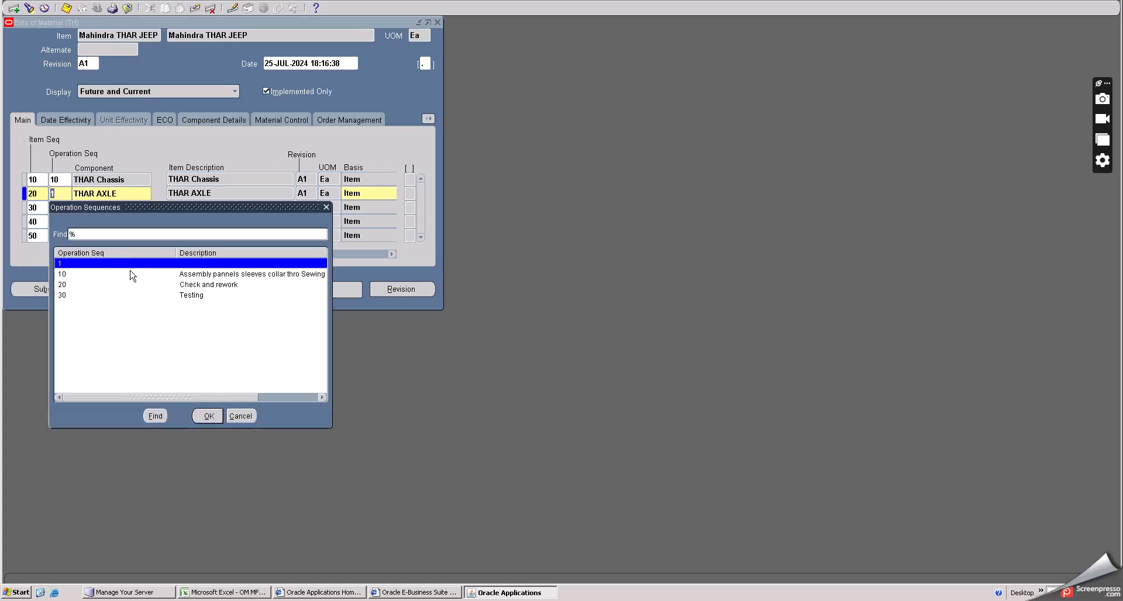
left_click(187, 285)
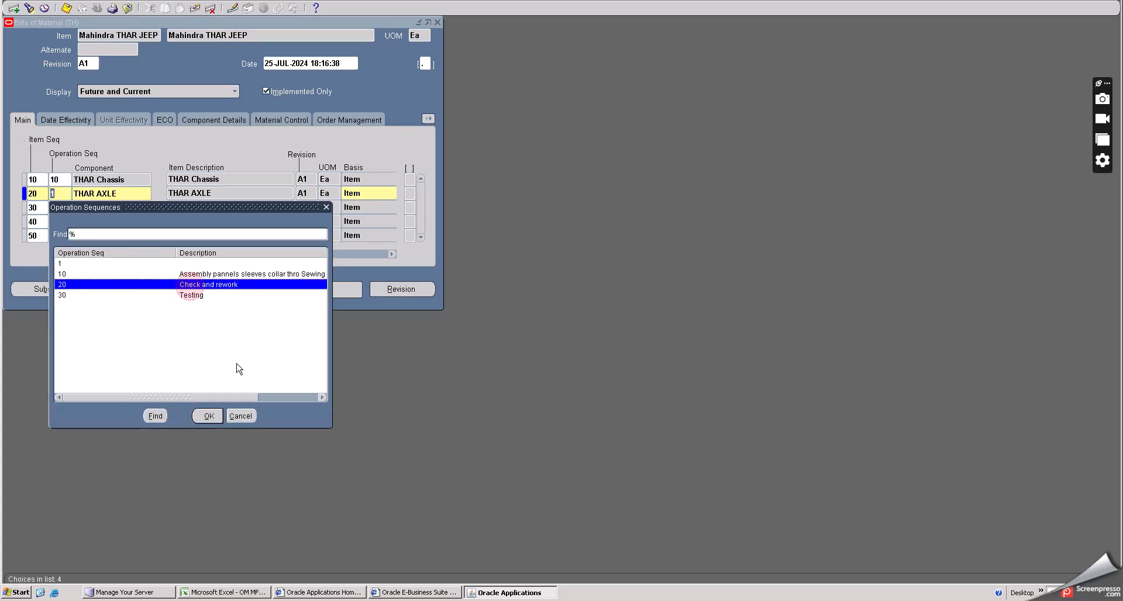
left_click(186, 274)
left_click(208, 416)
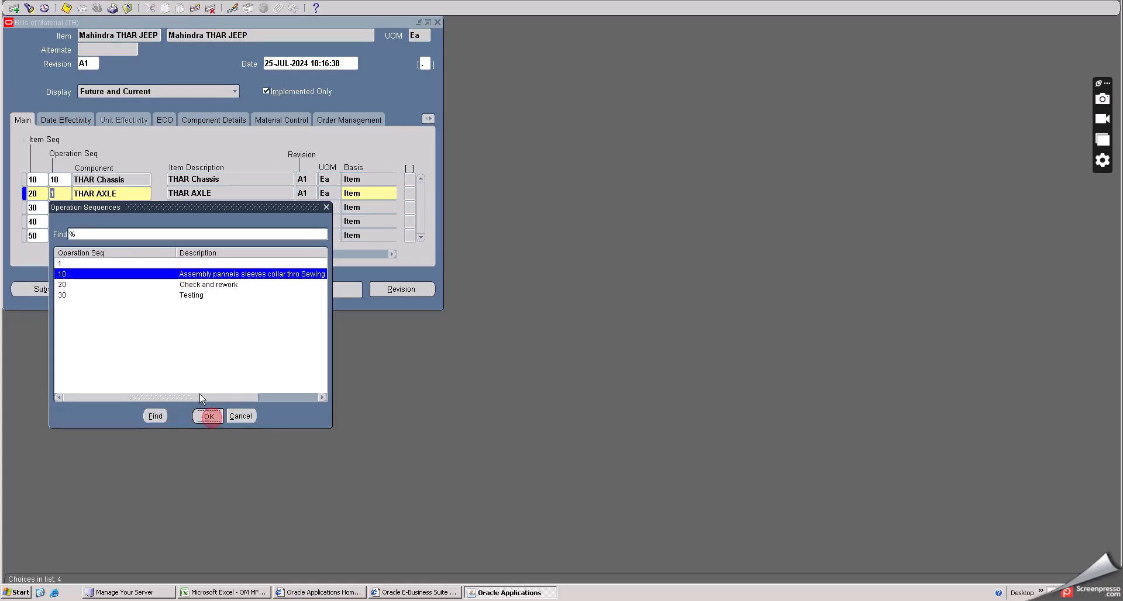
- Set the operation sequence of the THAR Radiator component line to 20
double_click(59, 222)
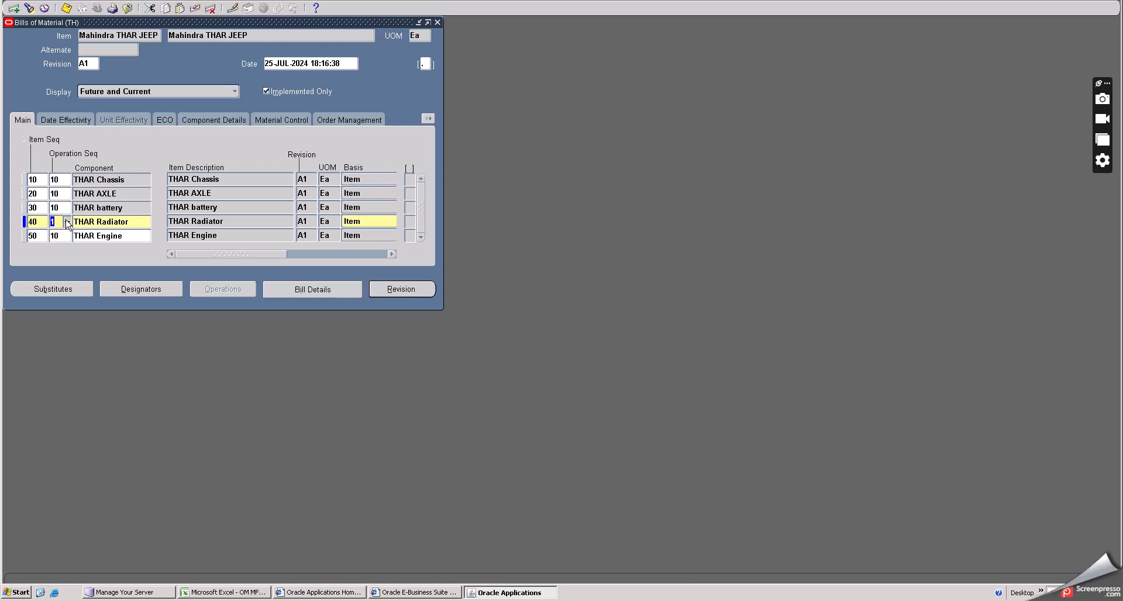
left_click(67, 223)
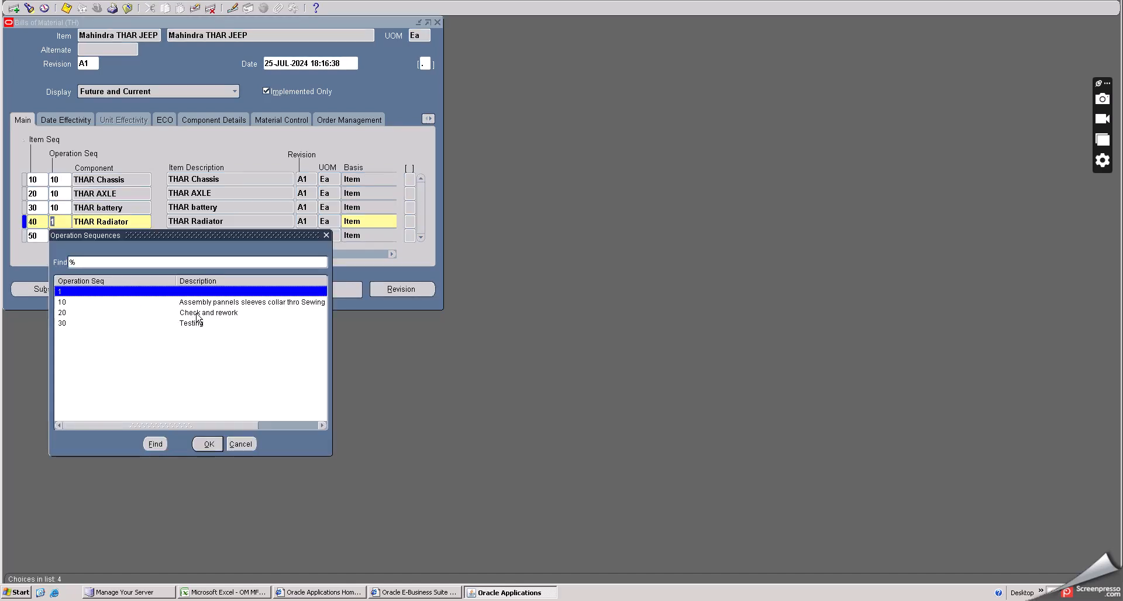
left_click(197, 313)
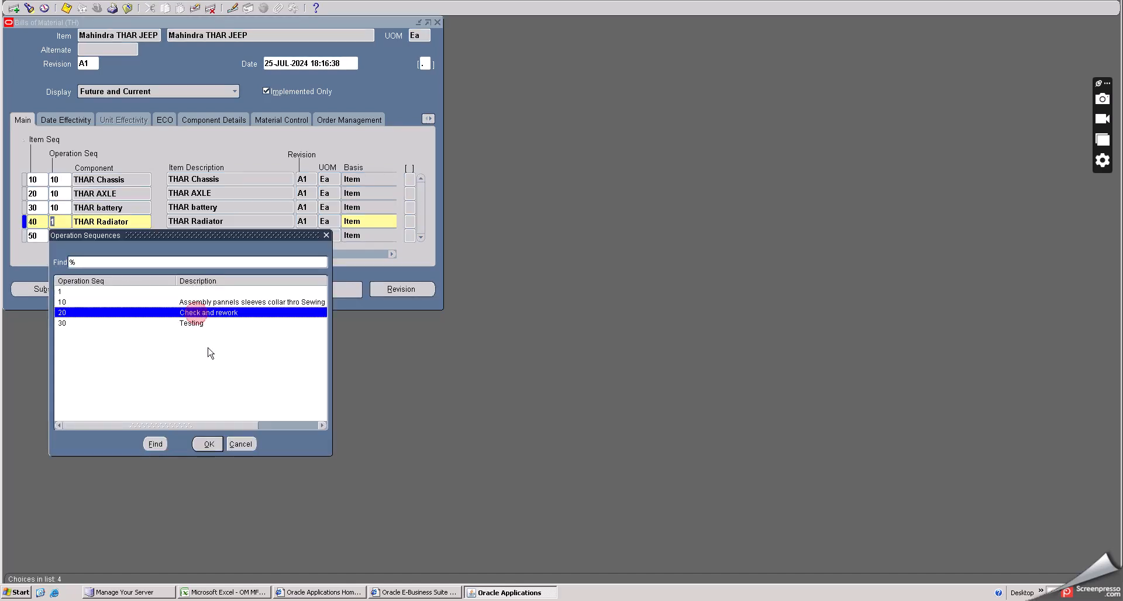
left_click(209, 443)
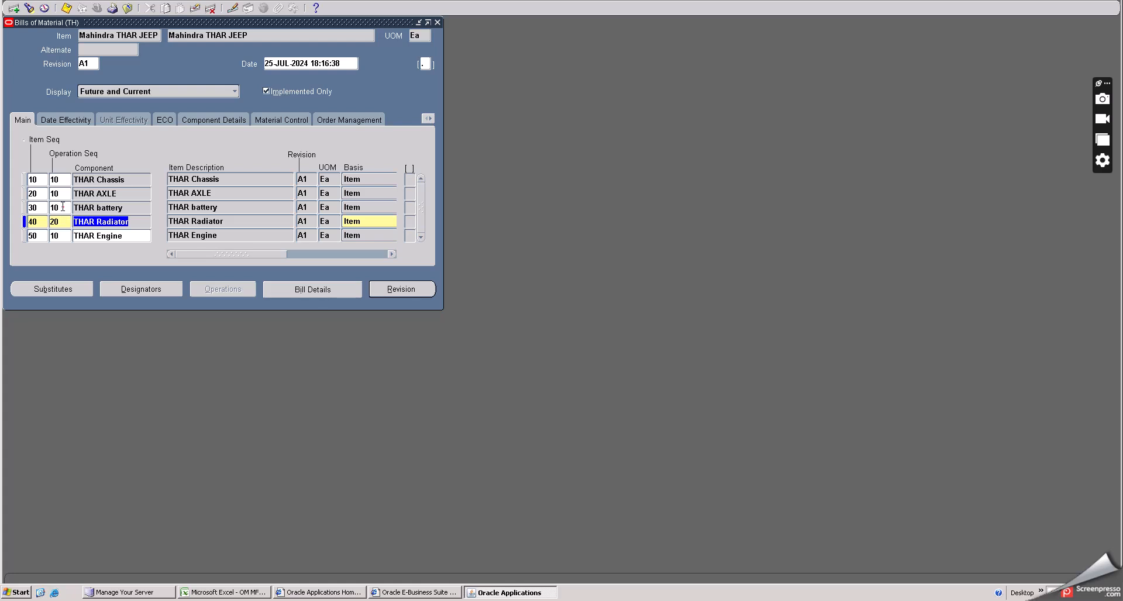
- Change the THAR battery component line's operation sequence to 20
left_click(63, 207)
left_click(67, 208)
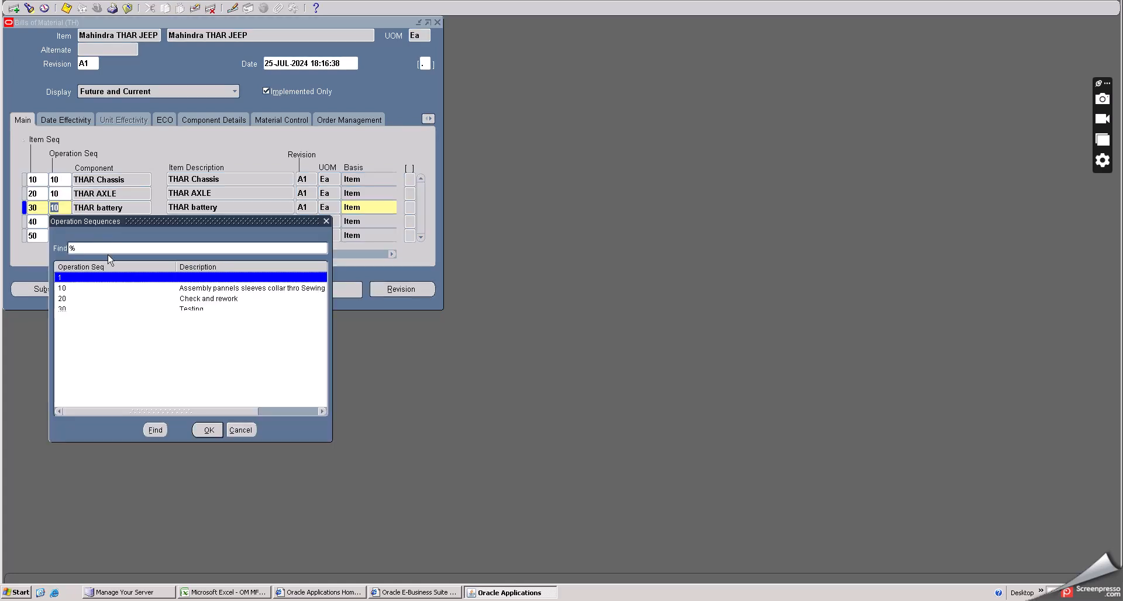
left_click(69, 299)
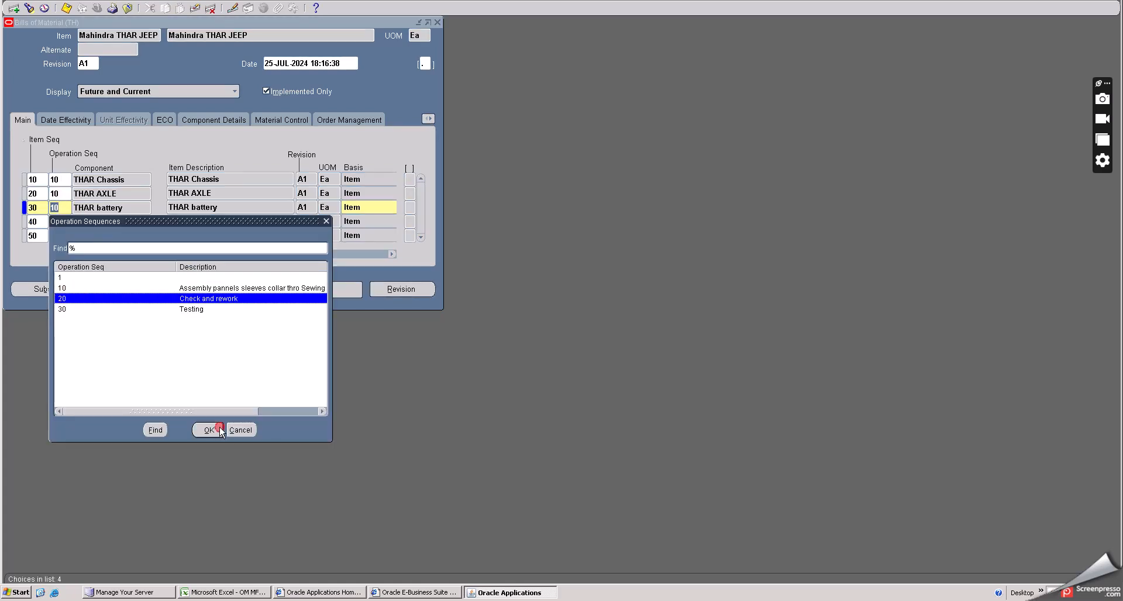
left_click(209, 430)
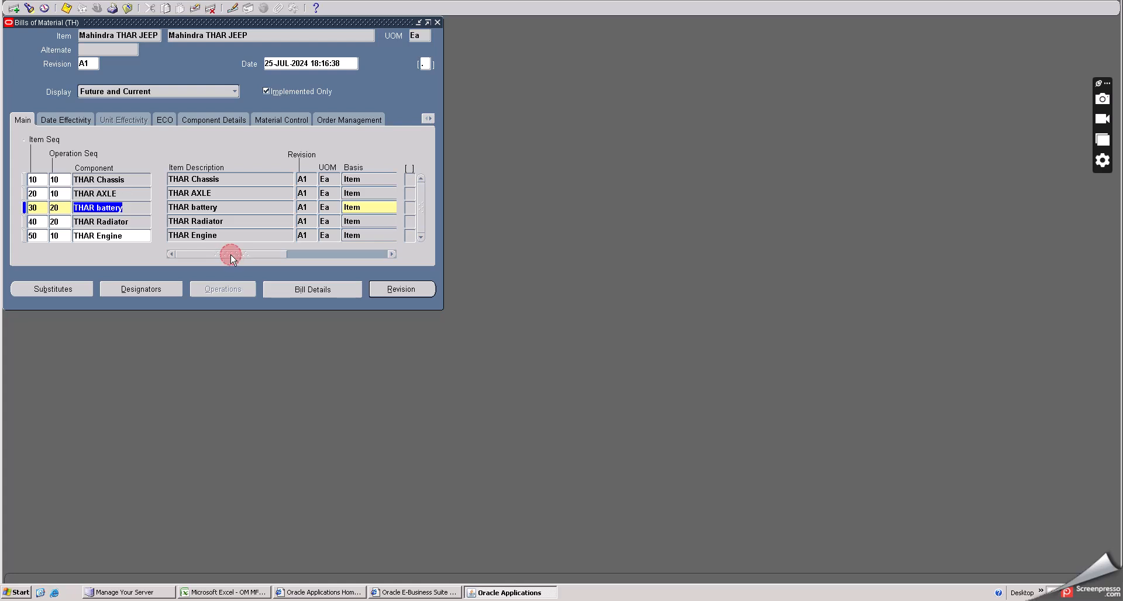
- Check the components' supply types and subinventories under material control, then save and close the THAR JEEP bill
left_click_drag(231, 256, 374, 257)
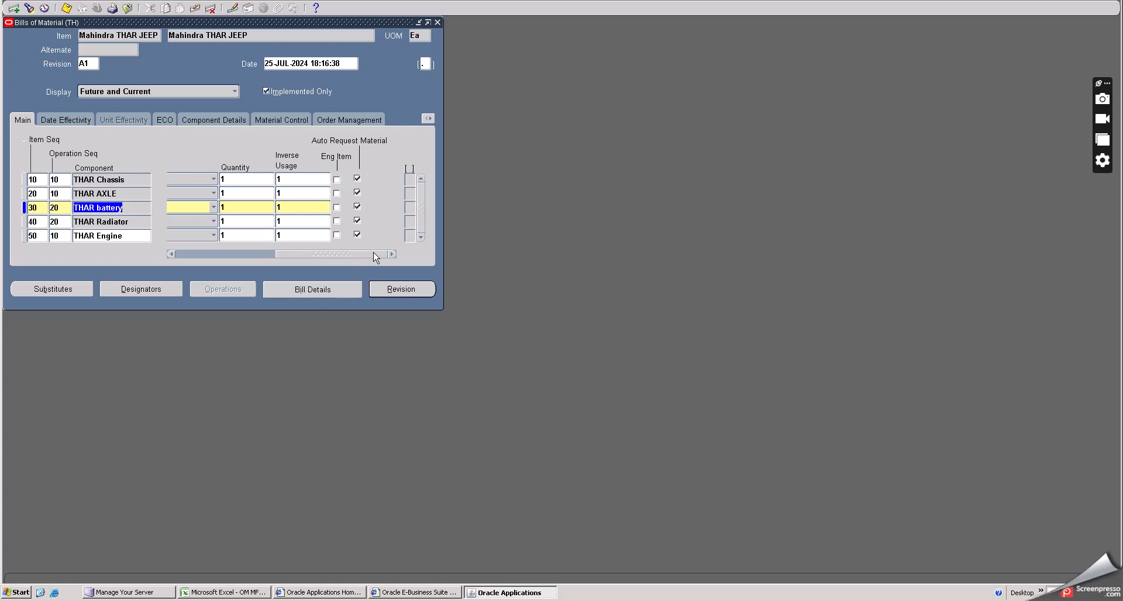
left_click(270, 121)
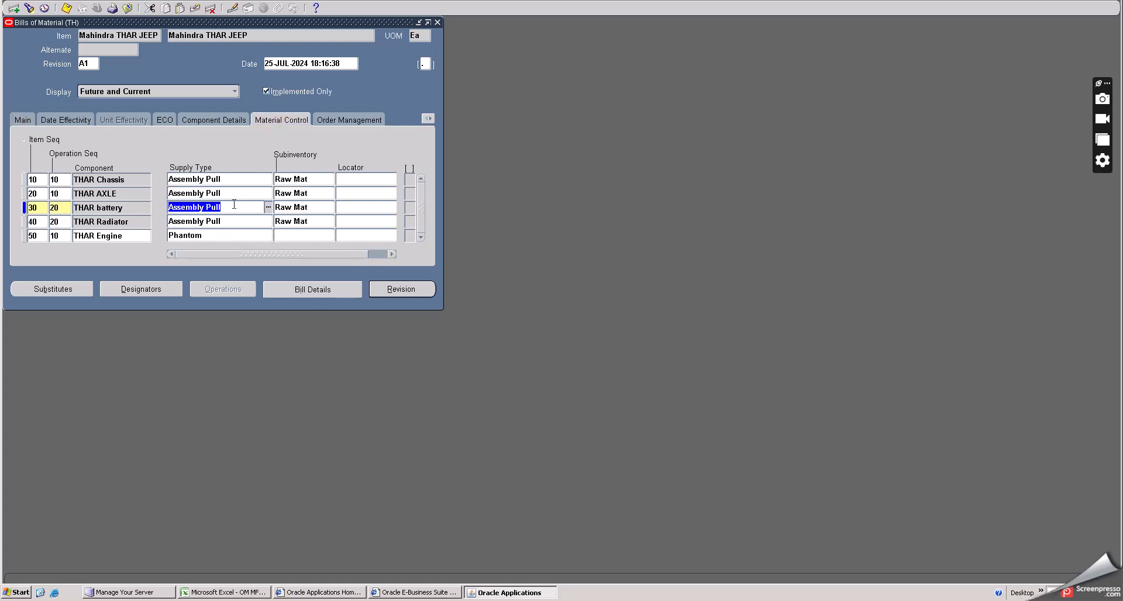
left_click(306, 234)
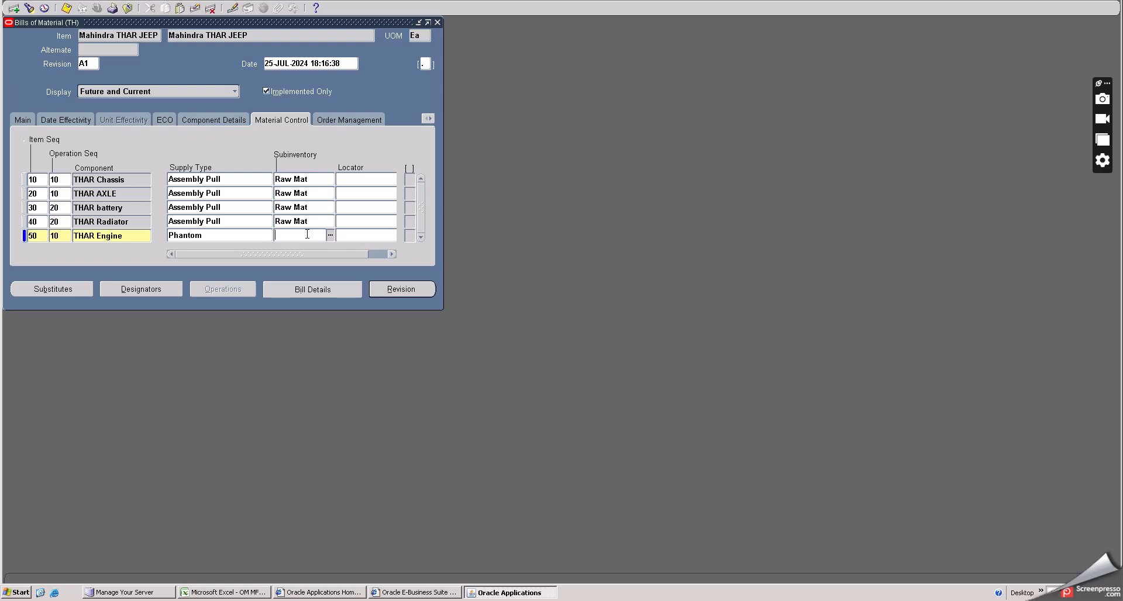
left_click_drag(323, 260, 214, 266)
left_click(67, 8)
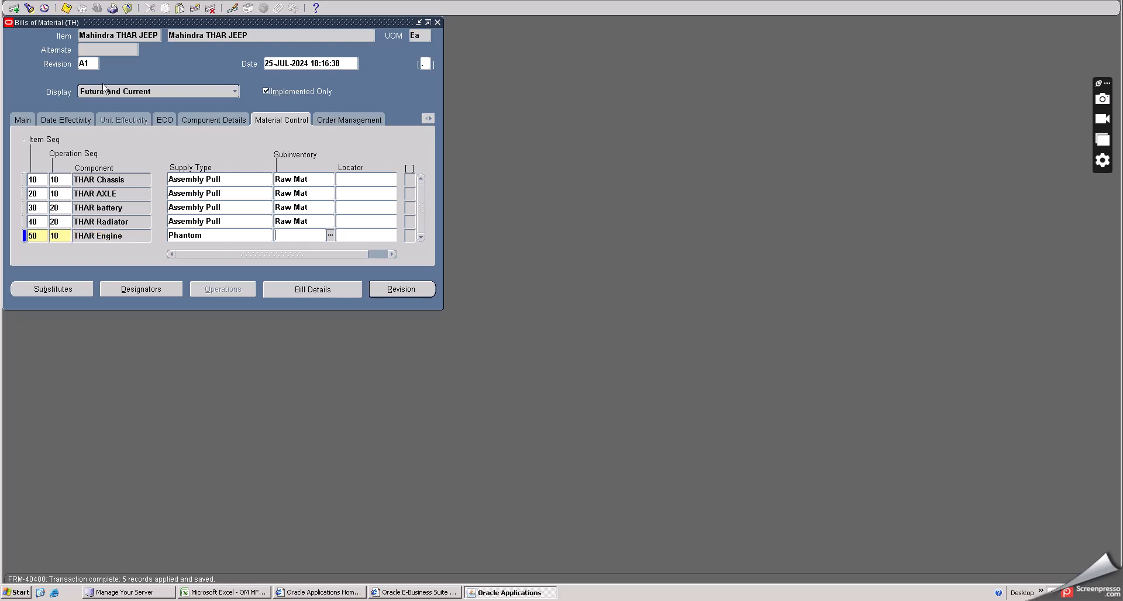
left_click(126, 9)
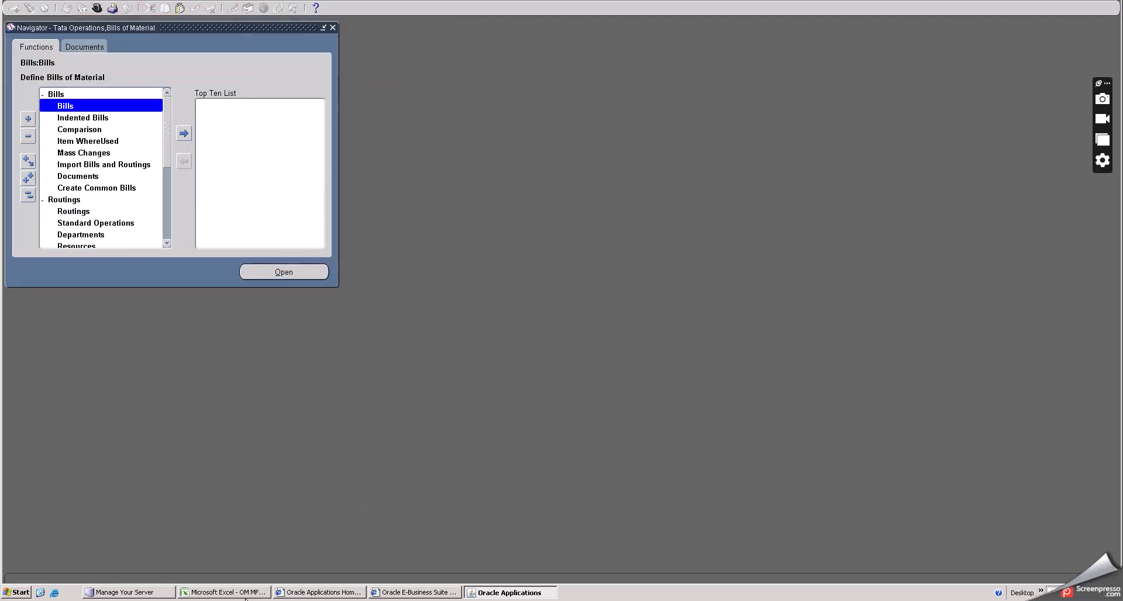
- Switch to the Excel notes to read the phantom bill steps on supply types, then return to the Oracle navigator
left_click(245, 596)
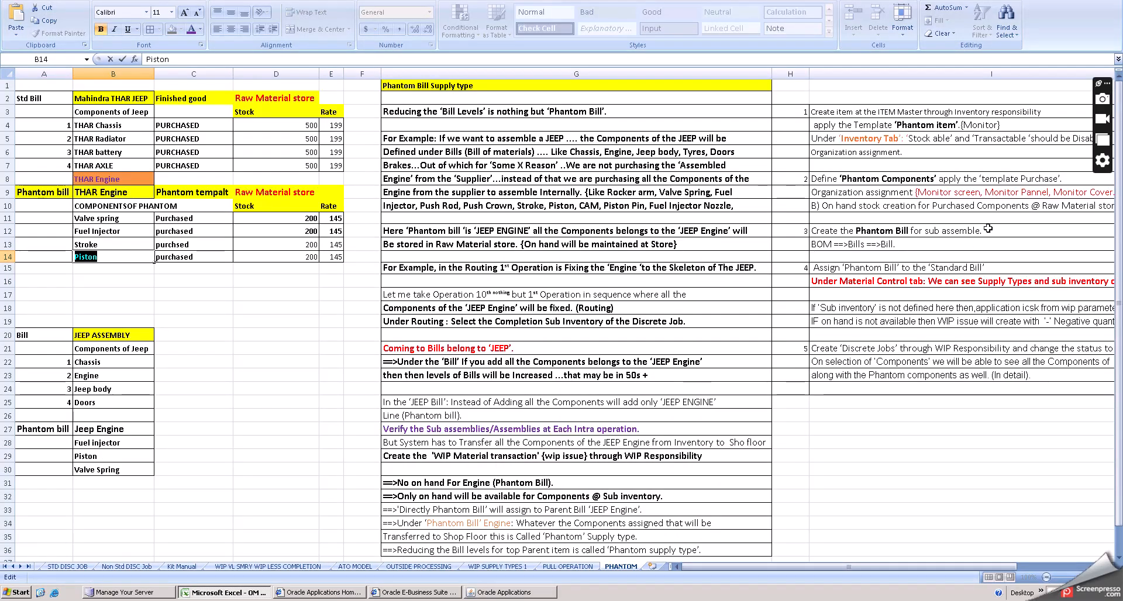
left_click(904, 242)
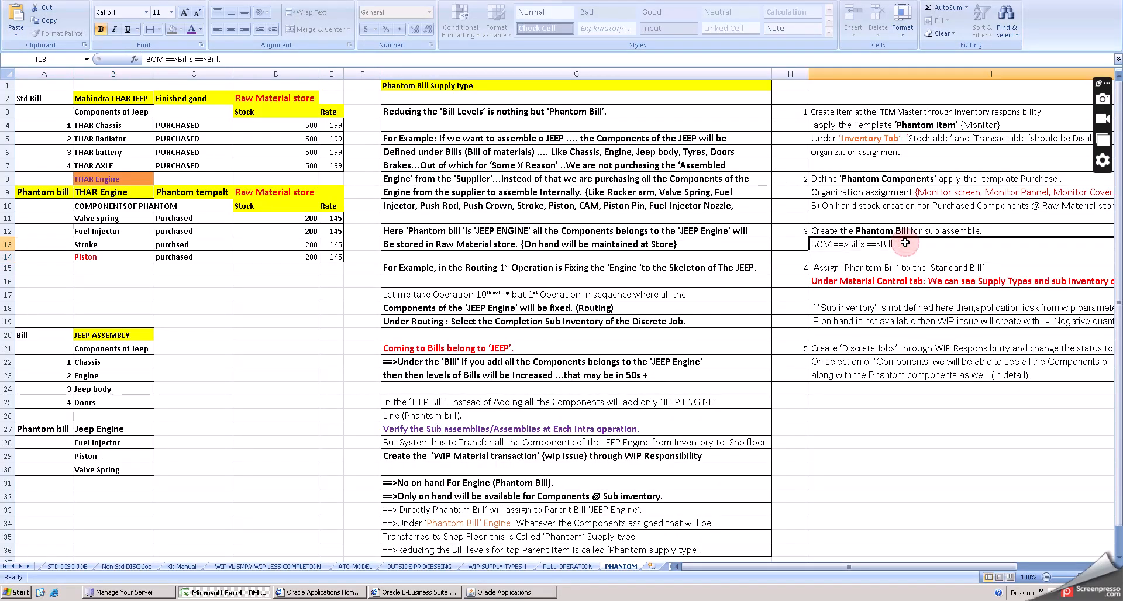
left_click(894, 281)
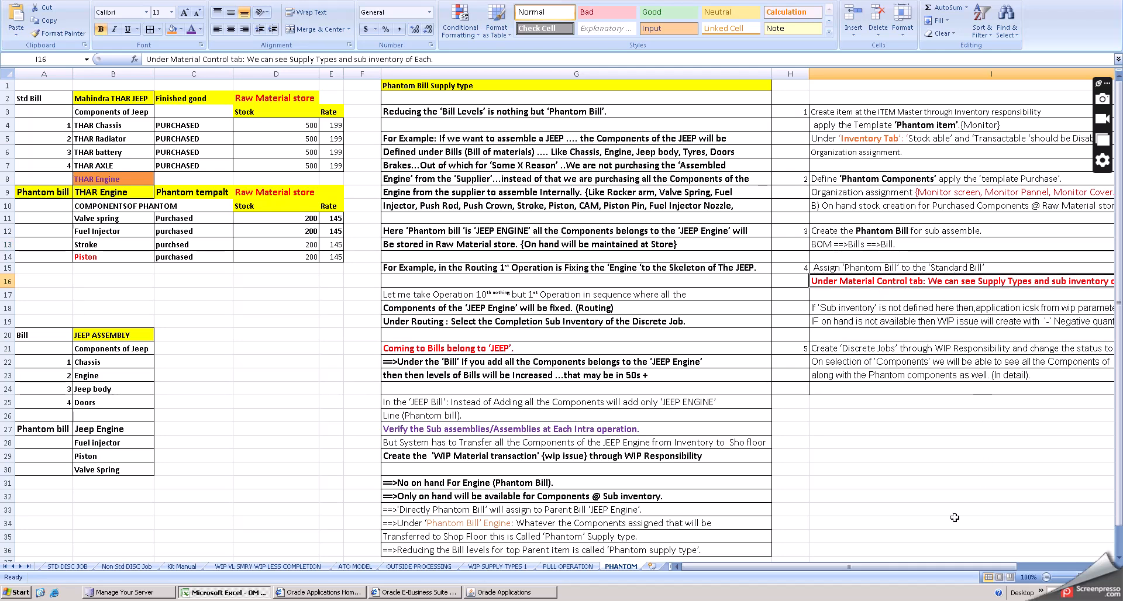
left_click_drag(901, 567, 1019, 570)
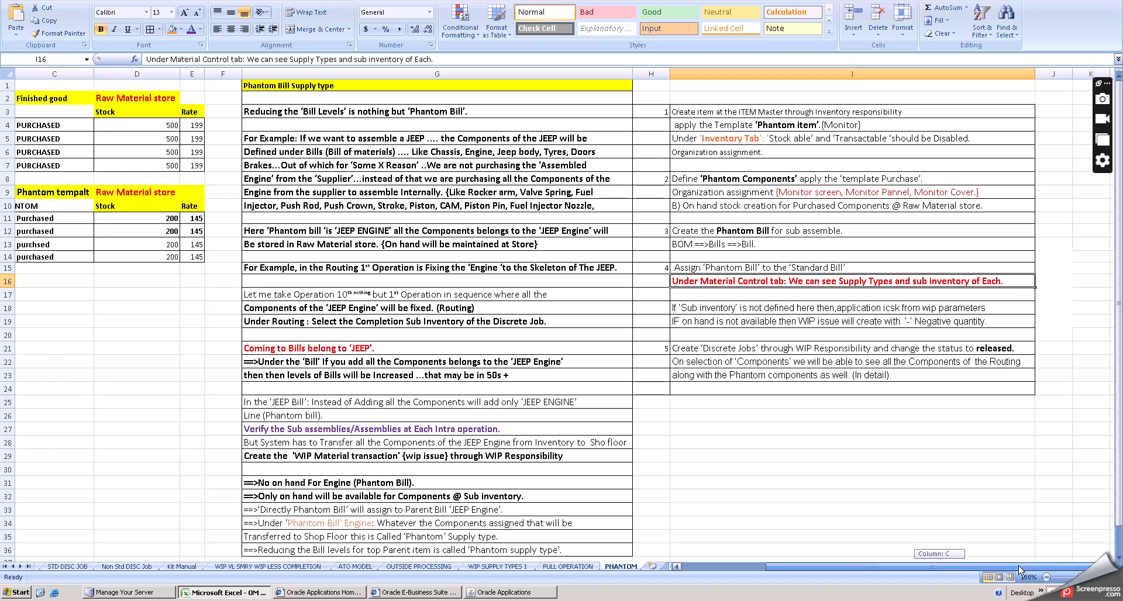
left_click_drag(1019, 570, 850, 574)
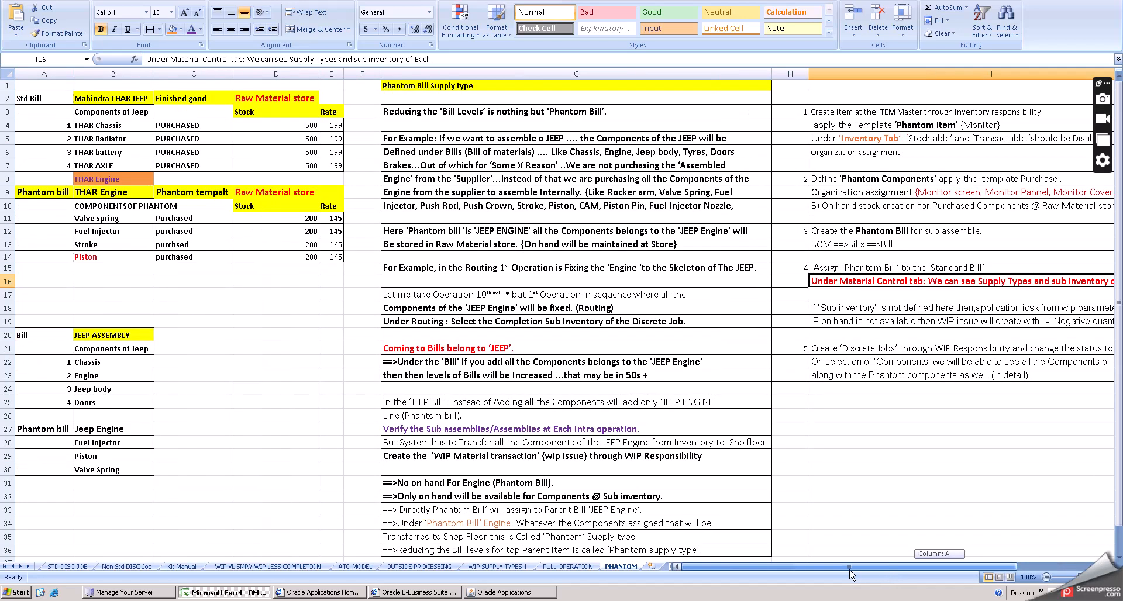
left_click(549, 593)
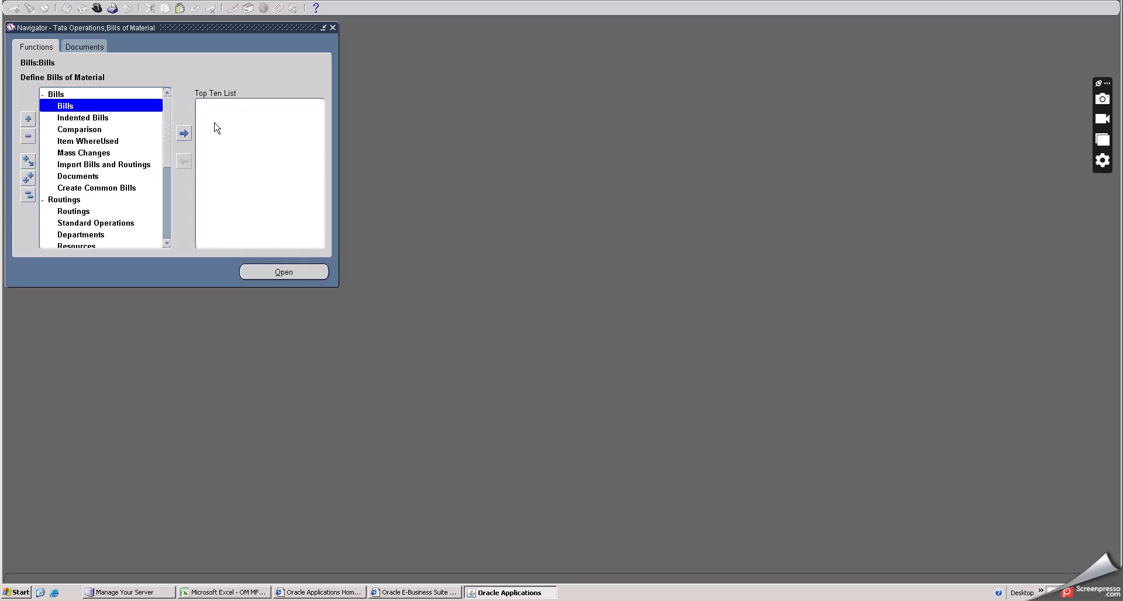
scroll(82, 190, "down", 2)
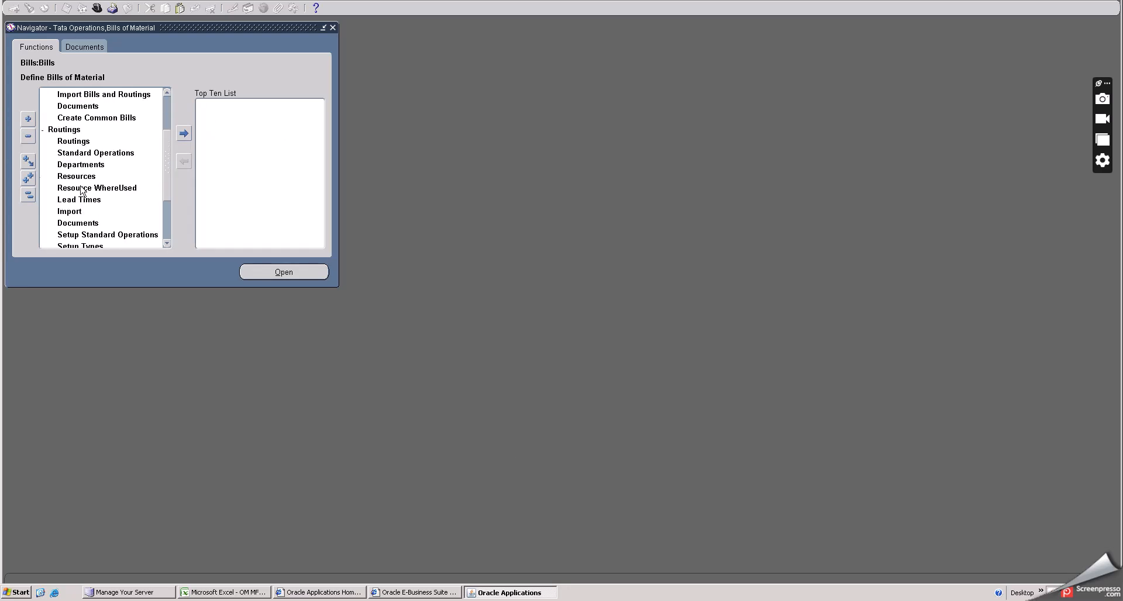
double_click(58, 129)
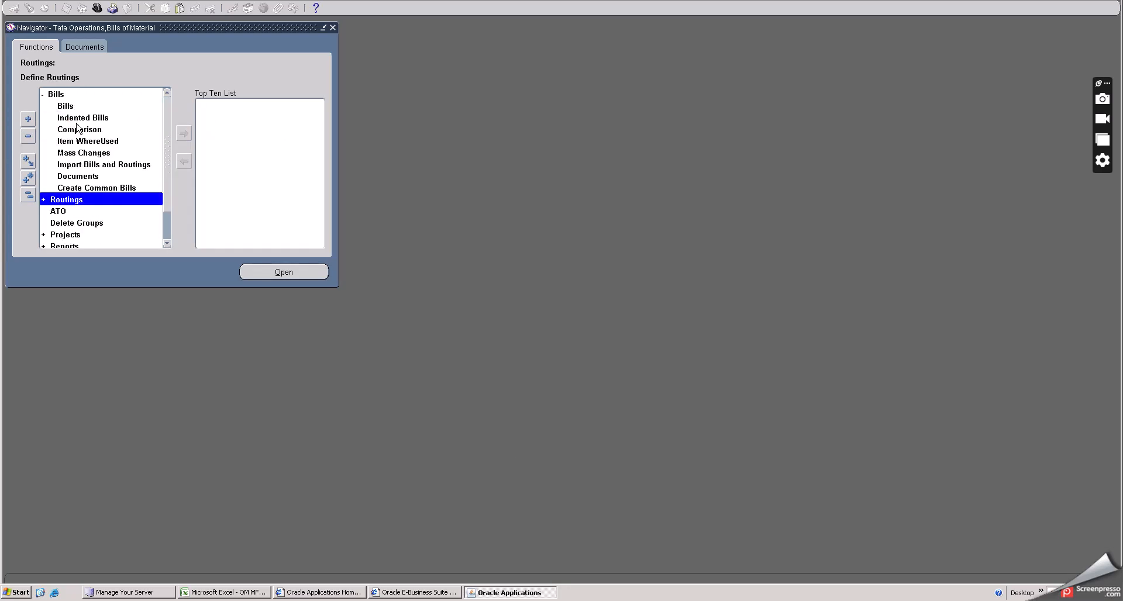
- Switch the responsibility to Tata Operations, Work in Process
double_click(58, 95)
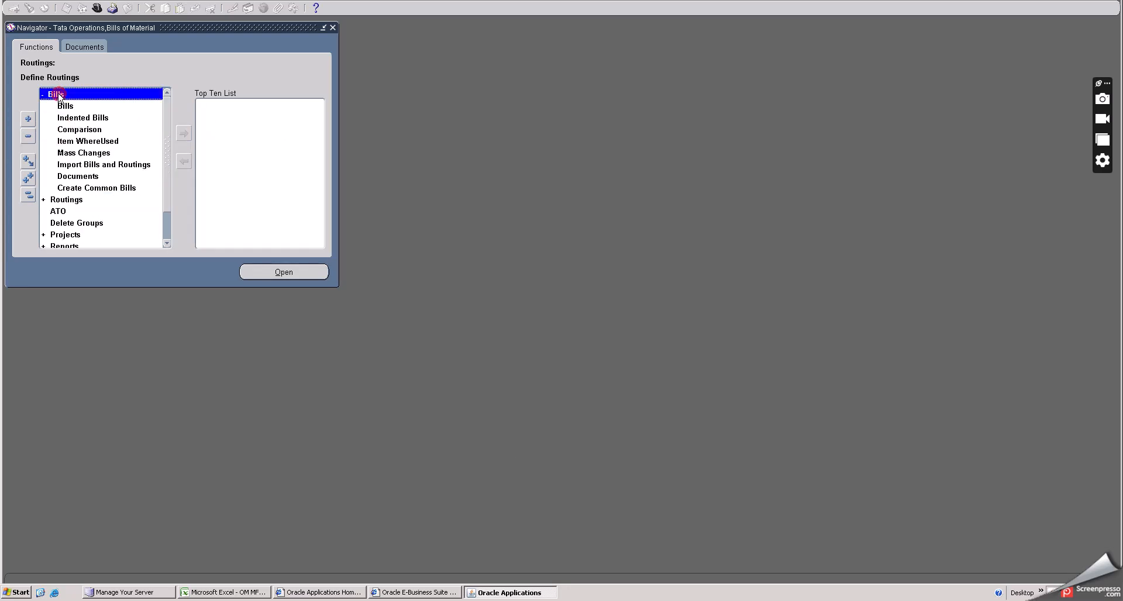
left_click(96, 8)
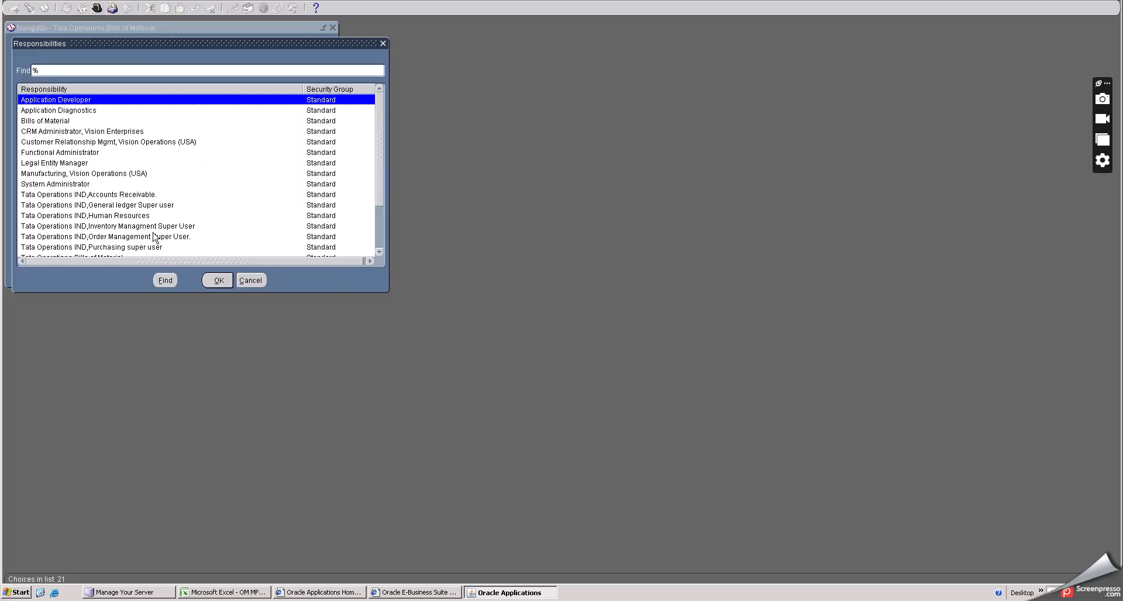
scroll(154, 234, "down", 2)
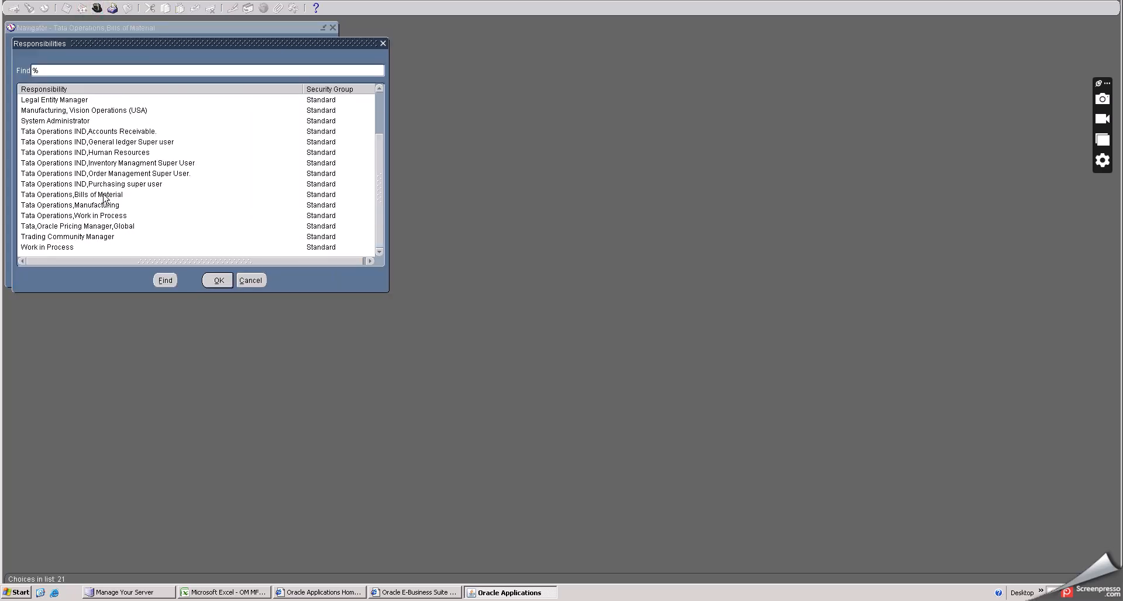
left_click(94, 215)
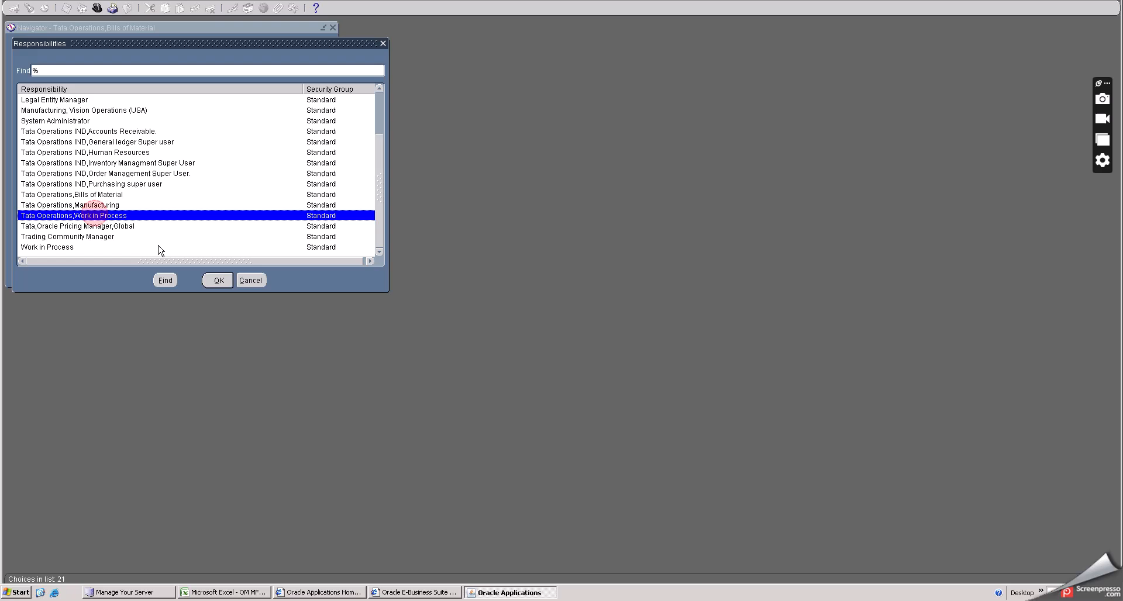
left_click(217, 281)
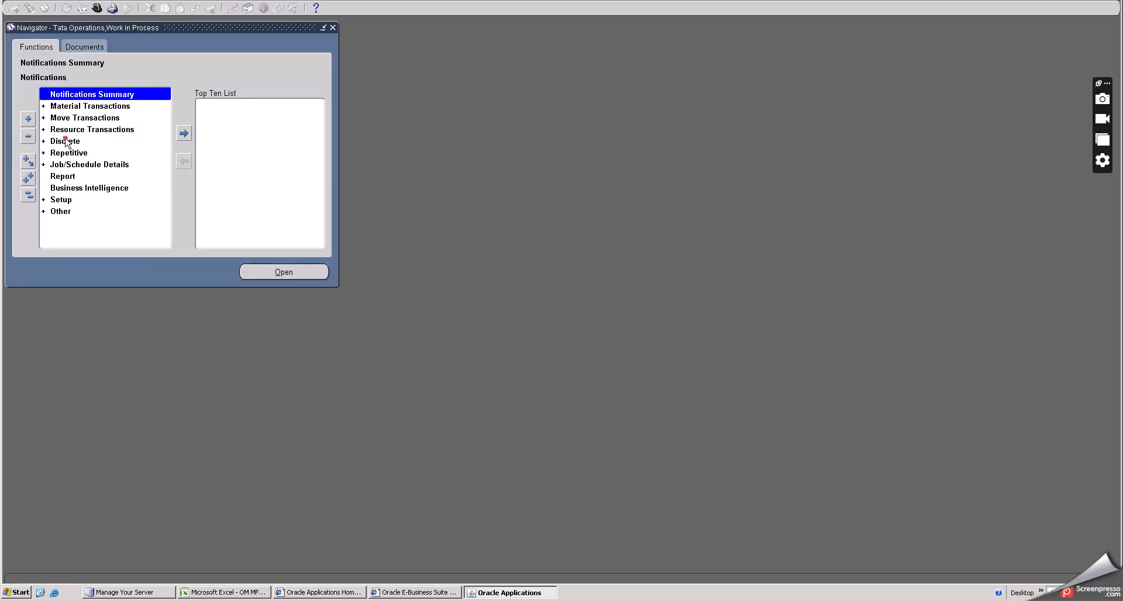
- Open Discrete Jobs for the TH Tata Hyderabad Inventory org and start a new job
double_click(76, 141)
left_click(81, 153)
double_click(81, 154)
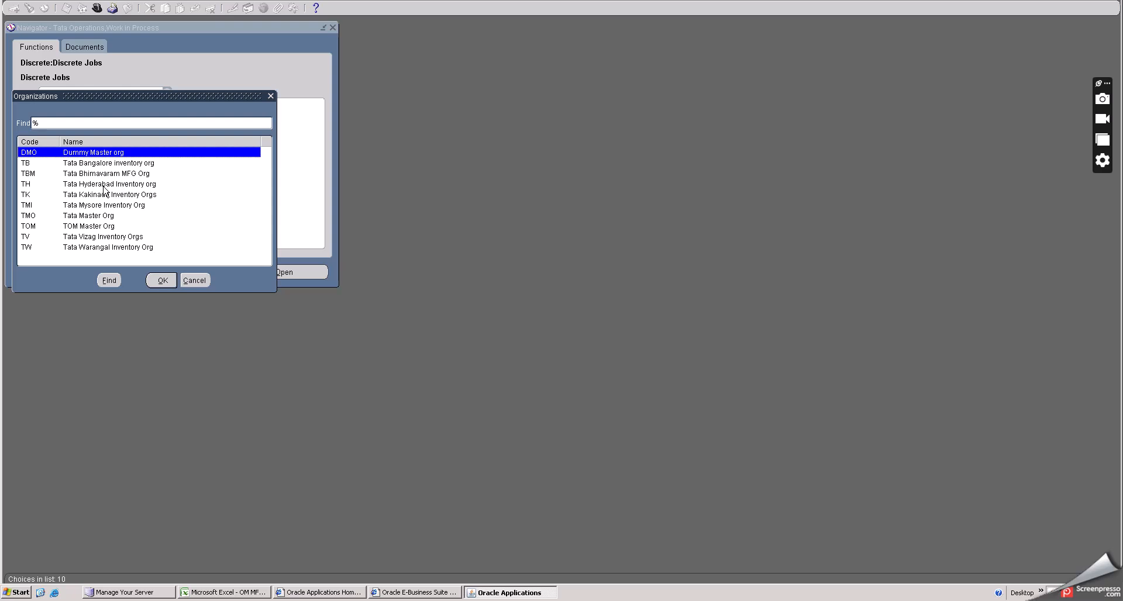
left_click(103, 183)
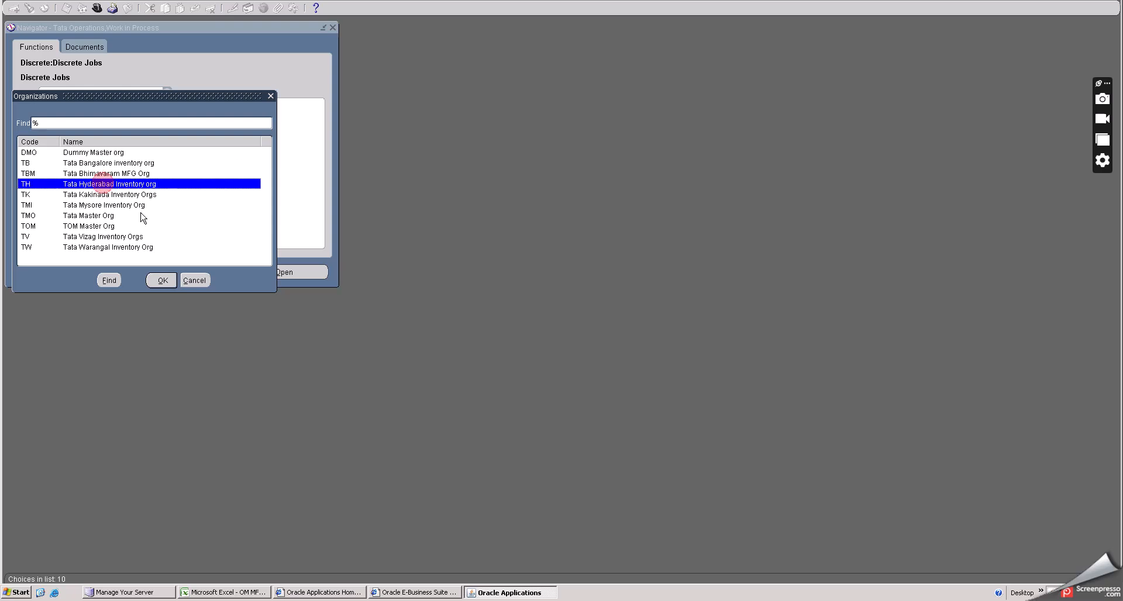
left_click(162, 280)
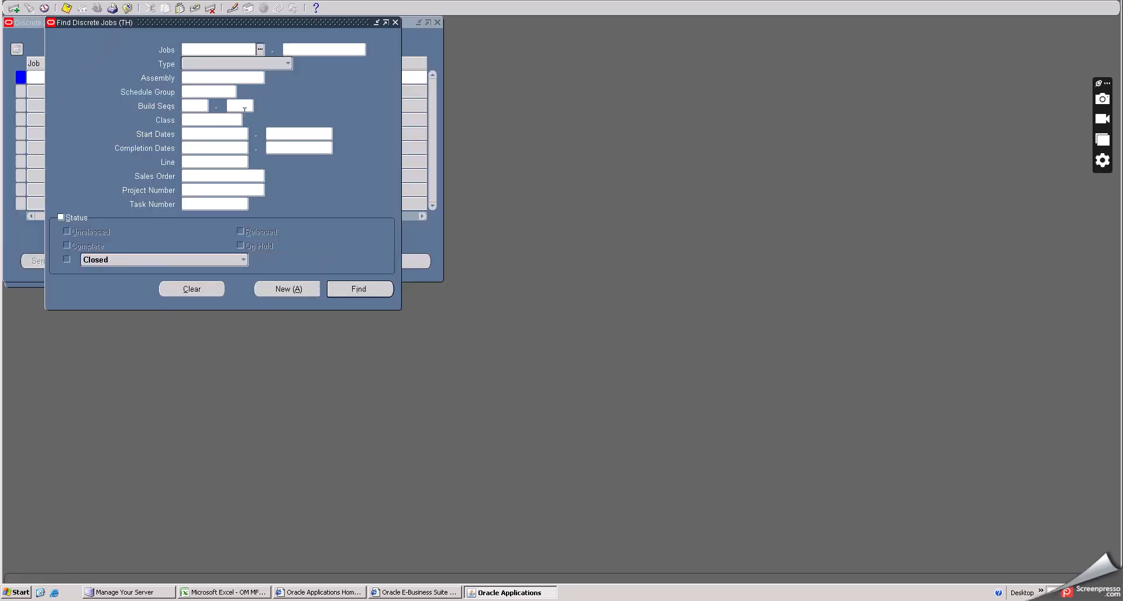
left_click(272, 291)
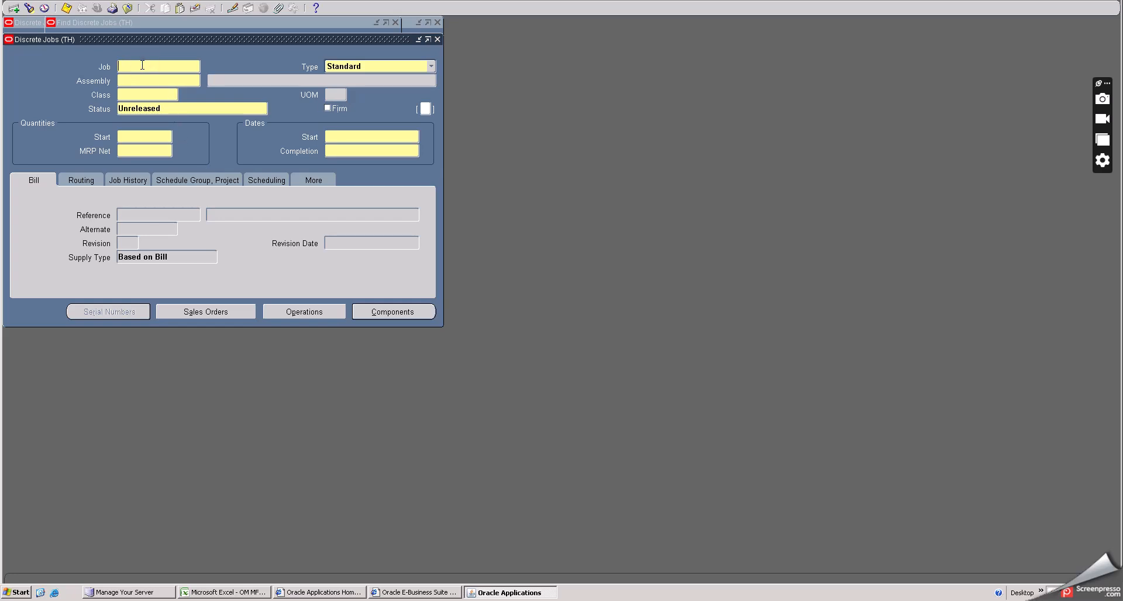
- Name the new discrete job OMFGPHANTOM
type("OMFGPHANTOM")
key("Tab")
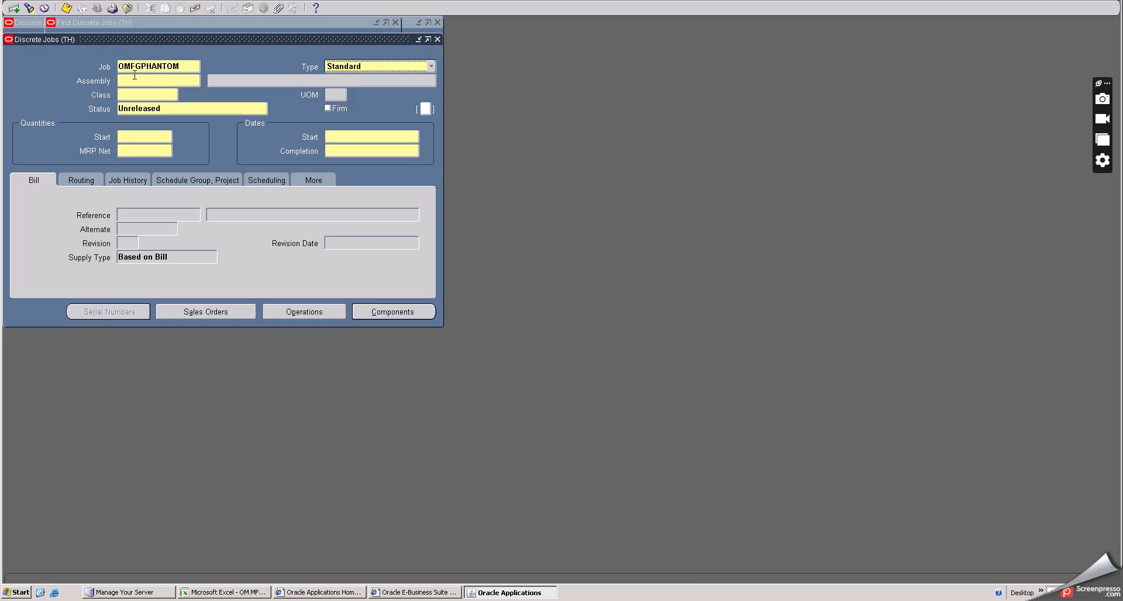
- Set the job's assembly to Mahindra THAR JEEP, filtering the item list by M
left_click(161, 82)
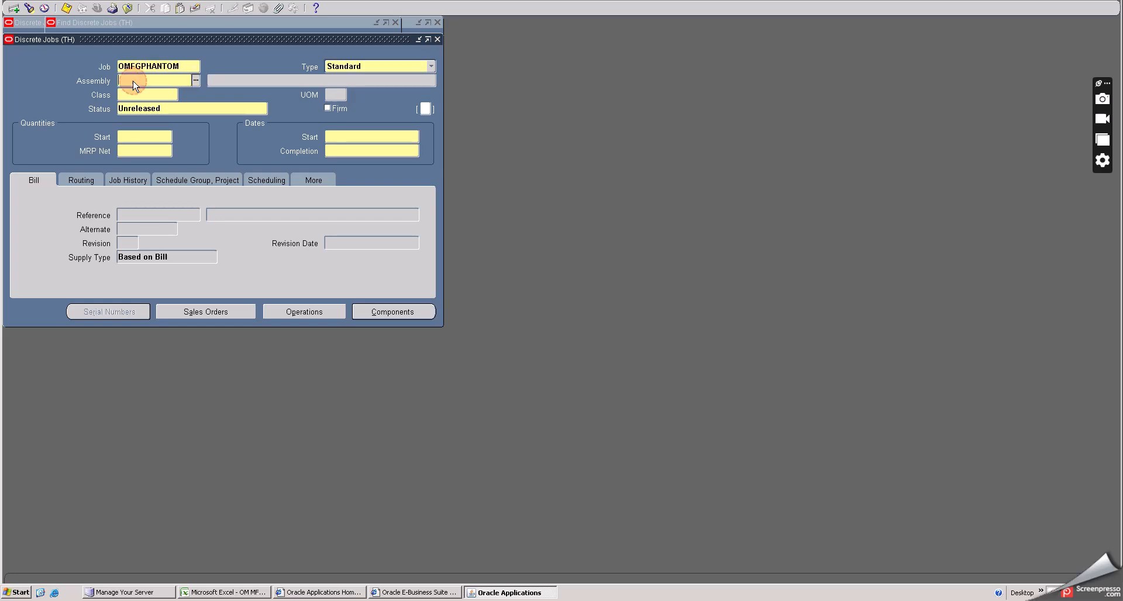
left_click(197, 81)
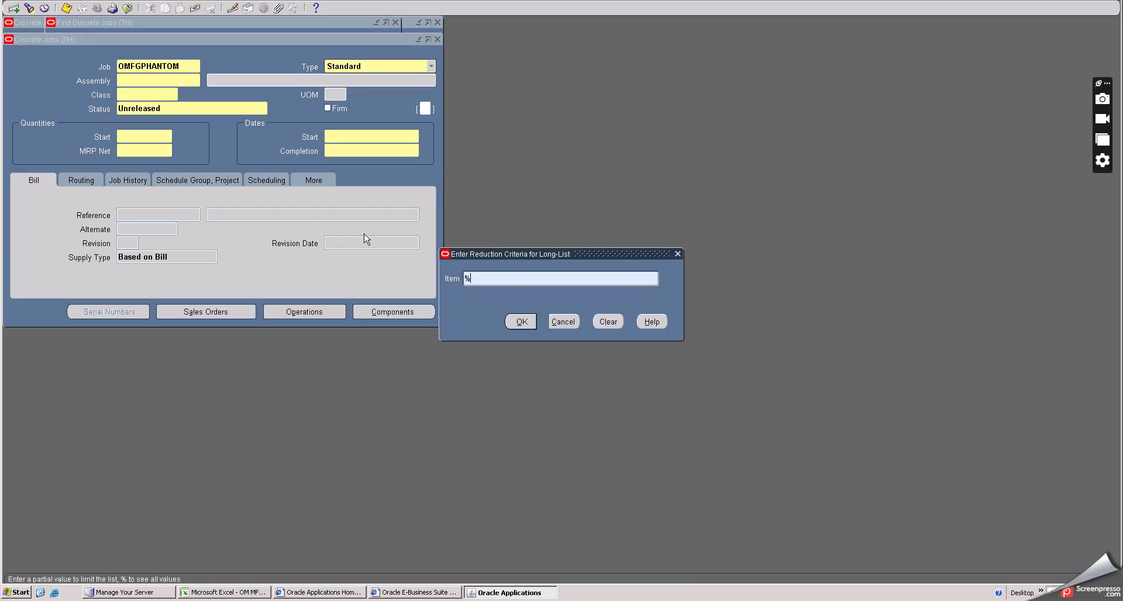
left_click(522, 321)
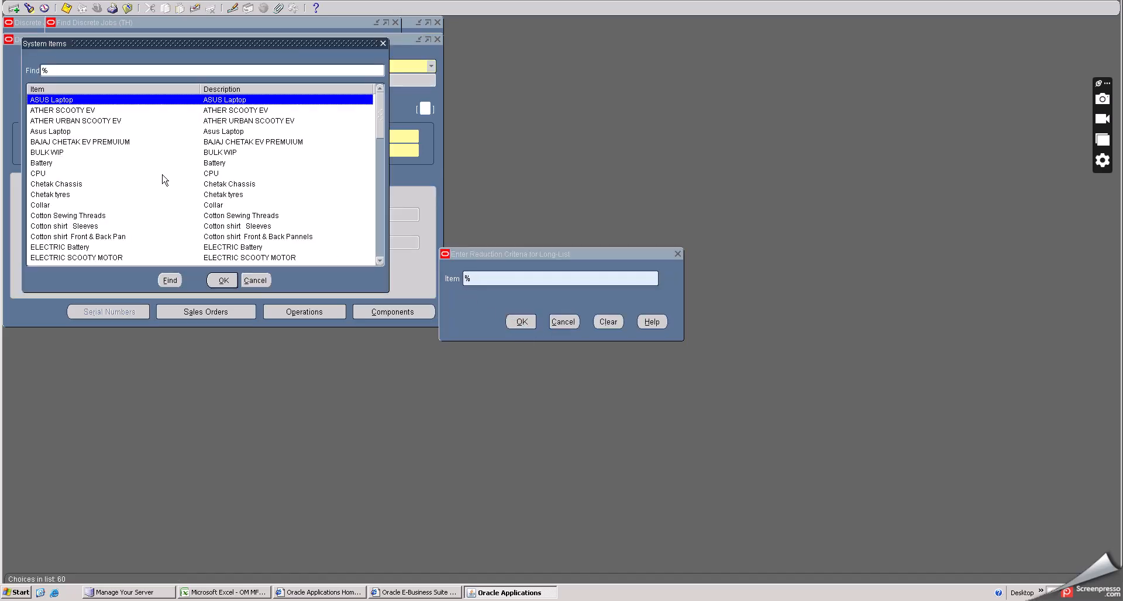
left_click(57, 142)
scroll(85, 166, "down", 2)
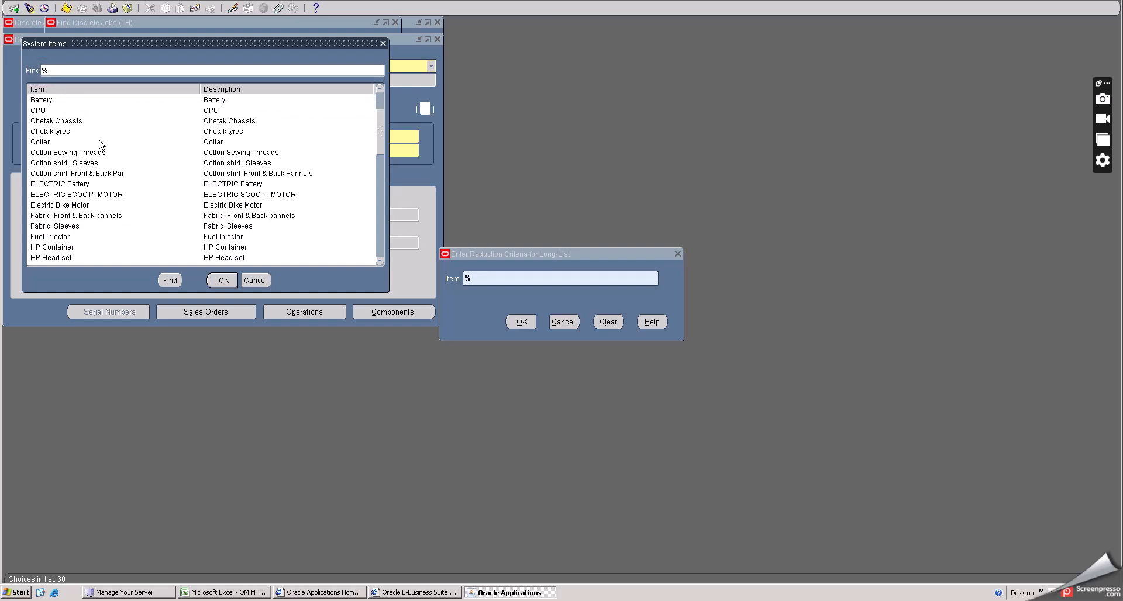
type("M")
left_click(174, 280)
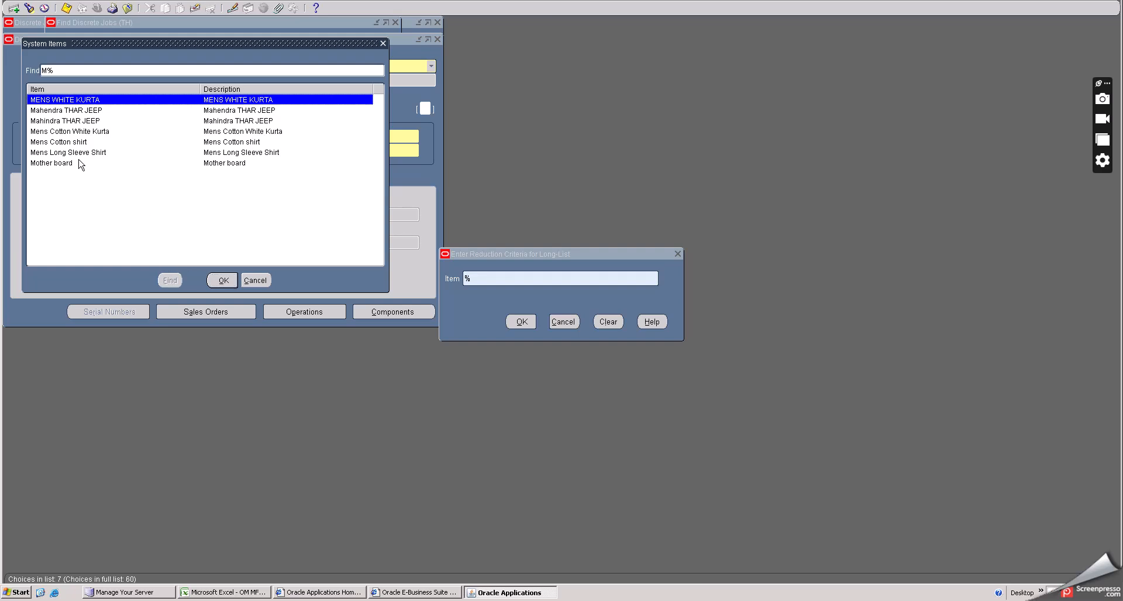
left_click(97, 111)
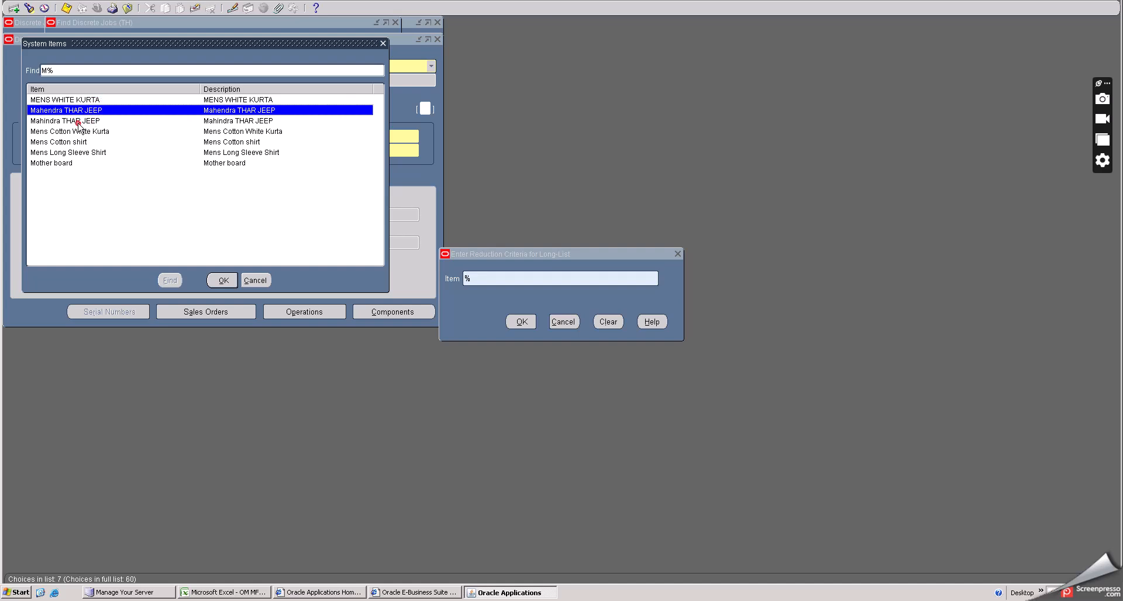
left_click(79, 122)
left_click(222, 281)
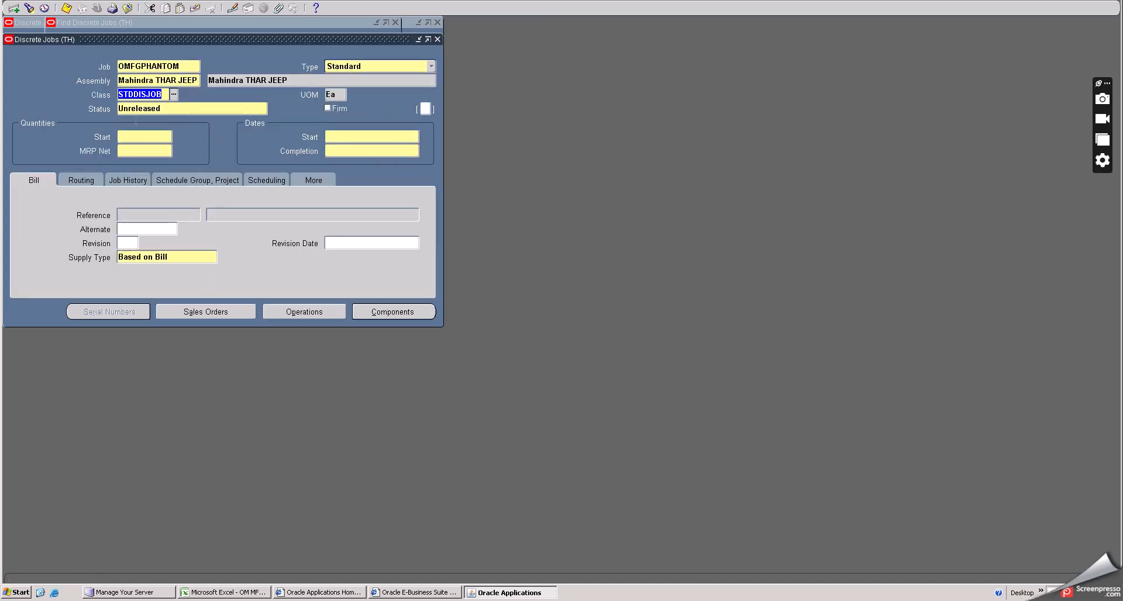
- Enter a start quantity of 45 and pick the start date 25-JUL-2024 from the calendar
left_click(130, 139)
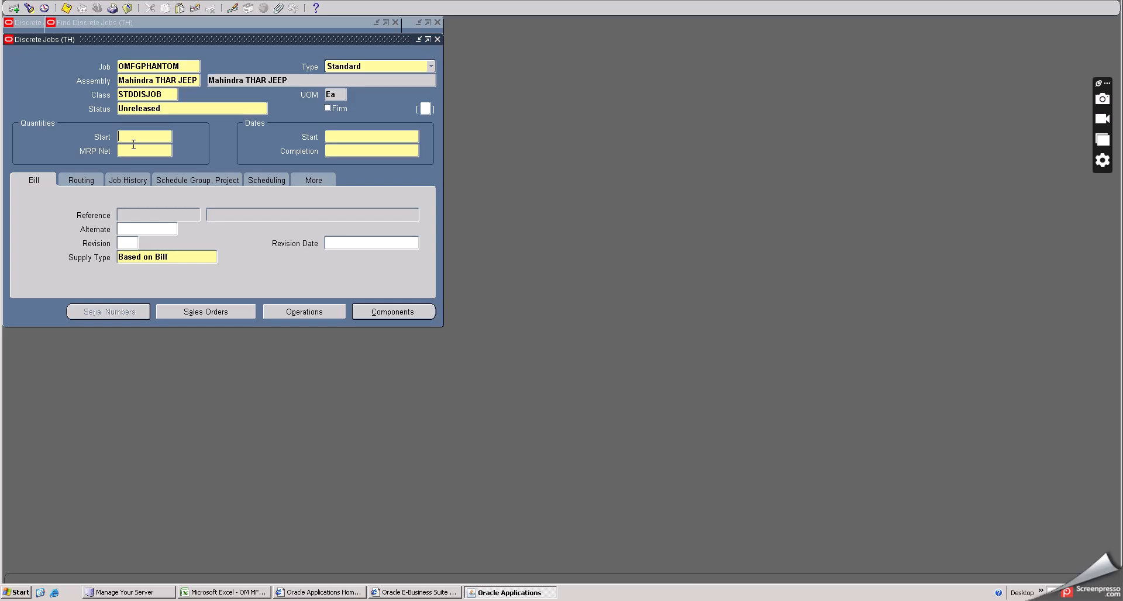
type("45")
key("Tab")
left_click(345, 136)
left_click(414, 136)
- Set the job's bill supply type to Based on Bill
left_click(99, 265)
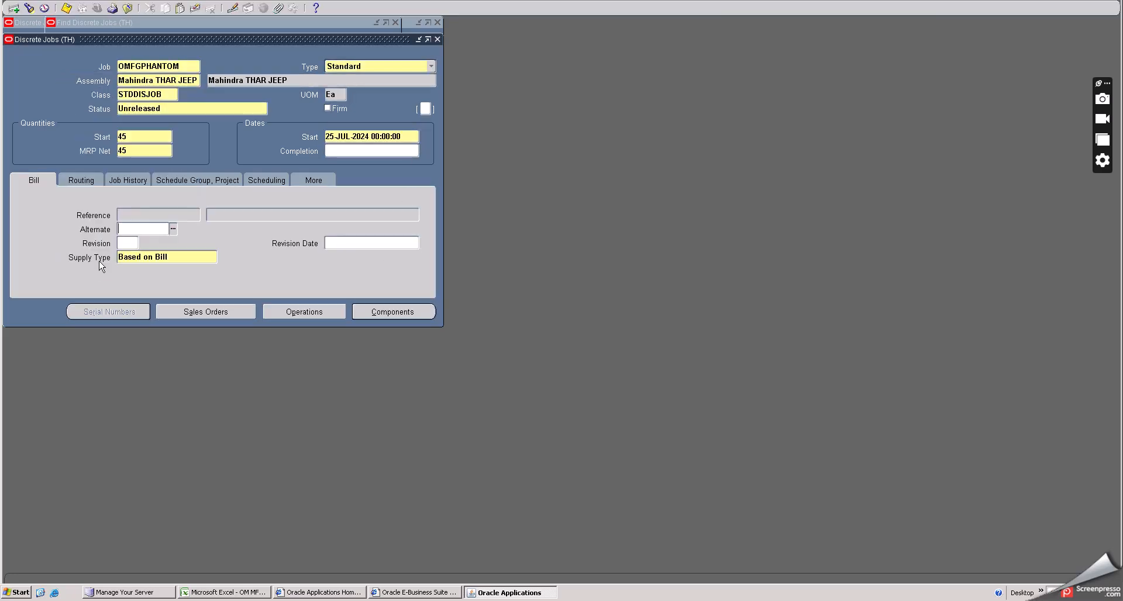
left_click(181, 259)
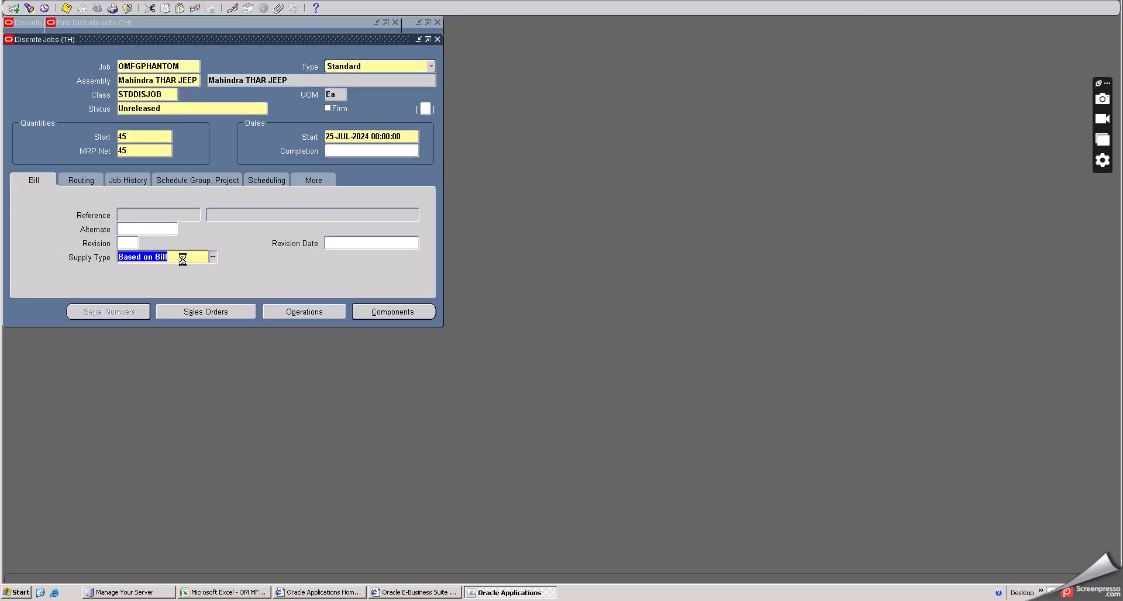
left_click(213, 259)
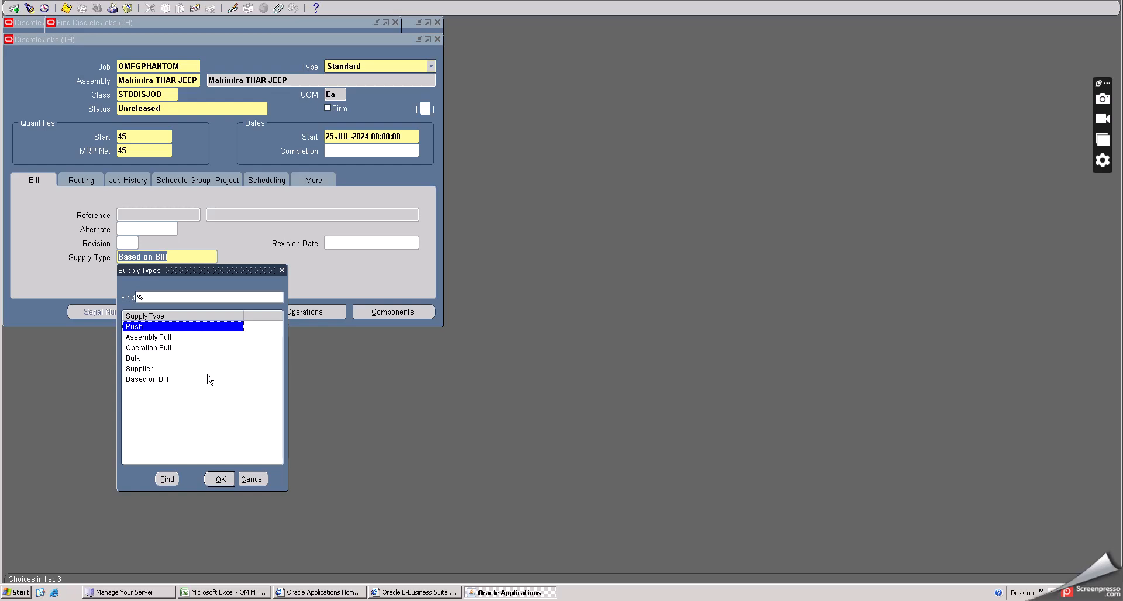
left_click(155, 380)
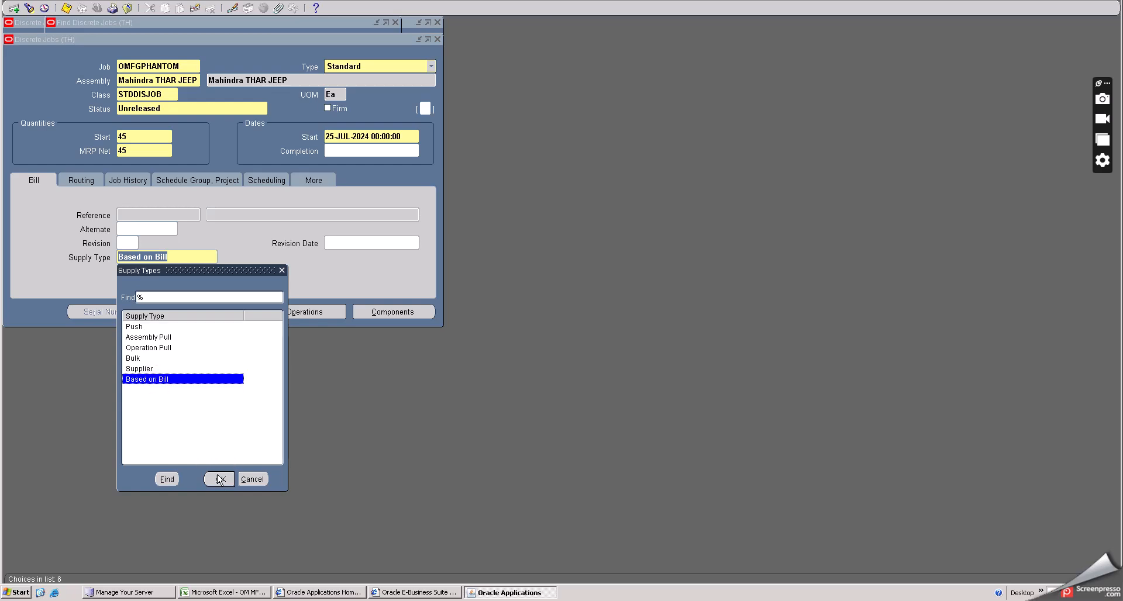
left_click(219, 480)
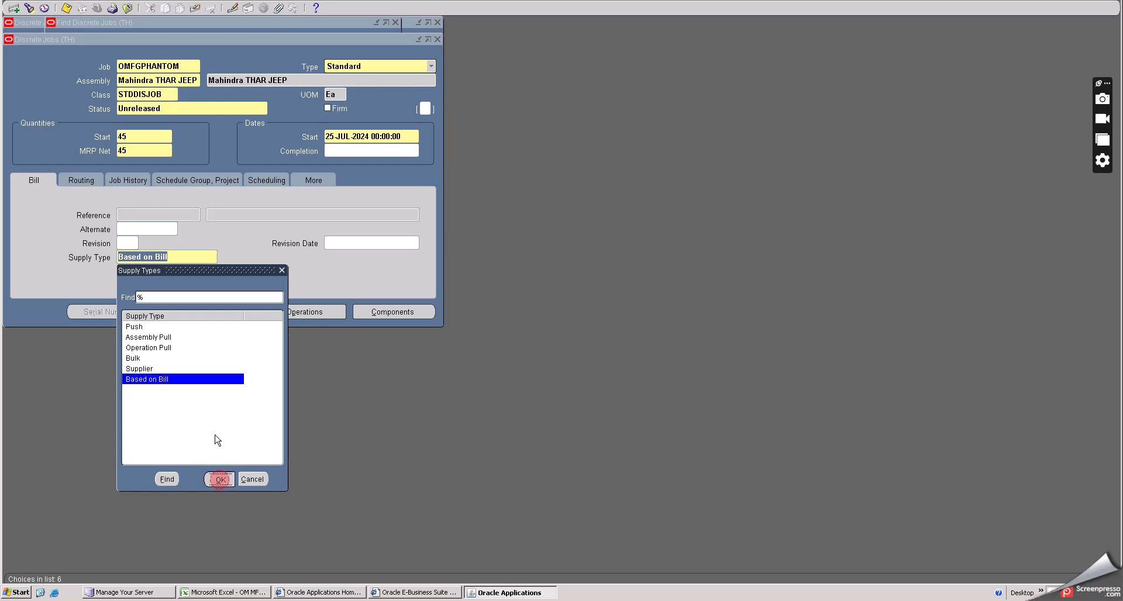
- Set the routing completion subinventory to FinishedGo
left_click(91, 184)
left_click(141, 270)
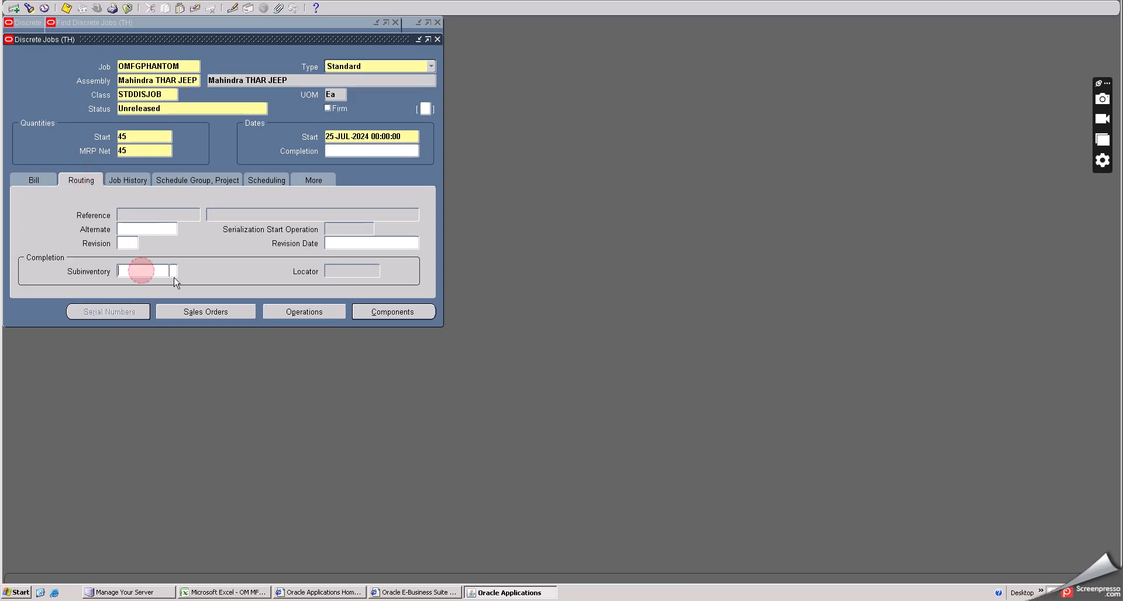
left_click(174, 271)
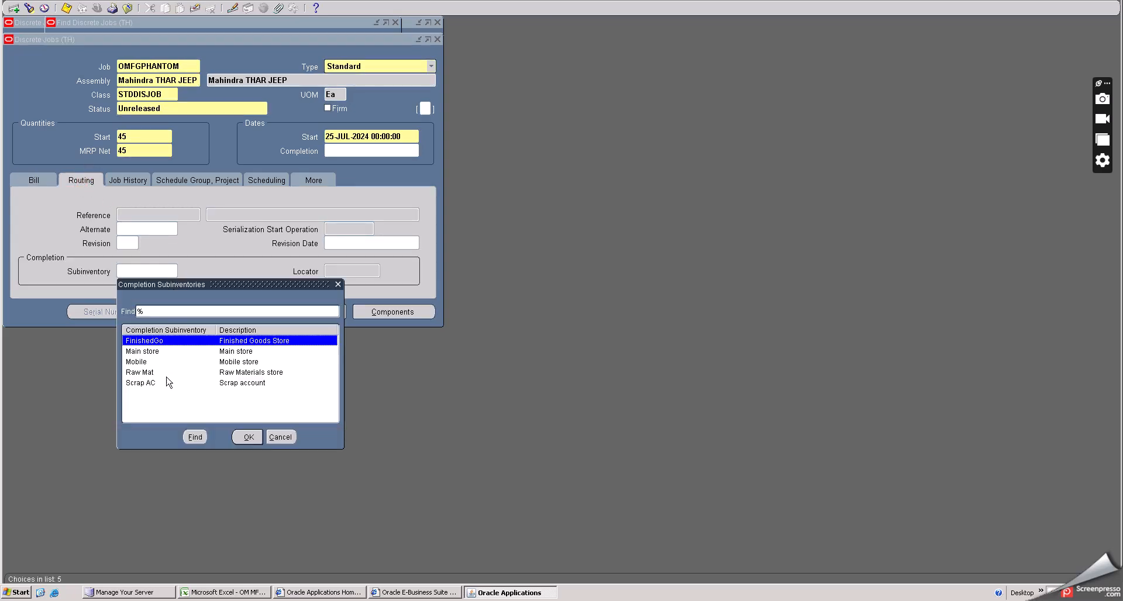
left_click(249, 437)
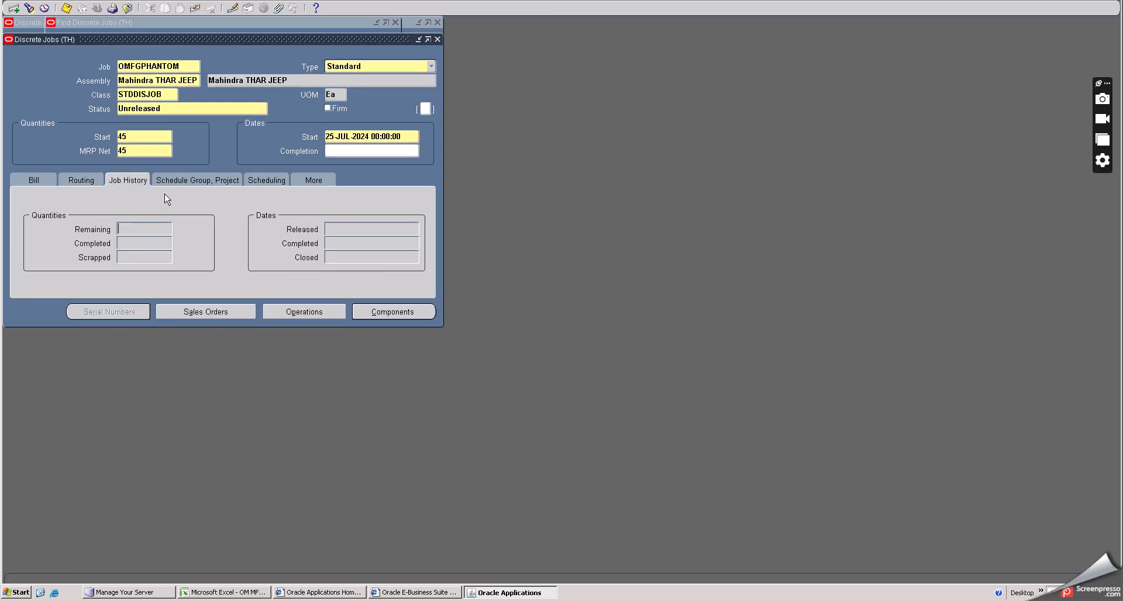
- Review the remaining job tabs and save the discrete job
left_click(176, 180)
left_click(319, 178)
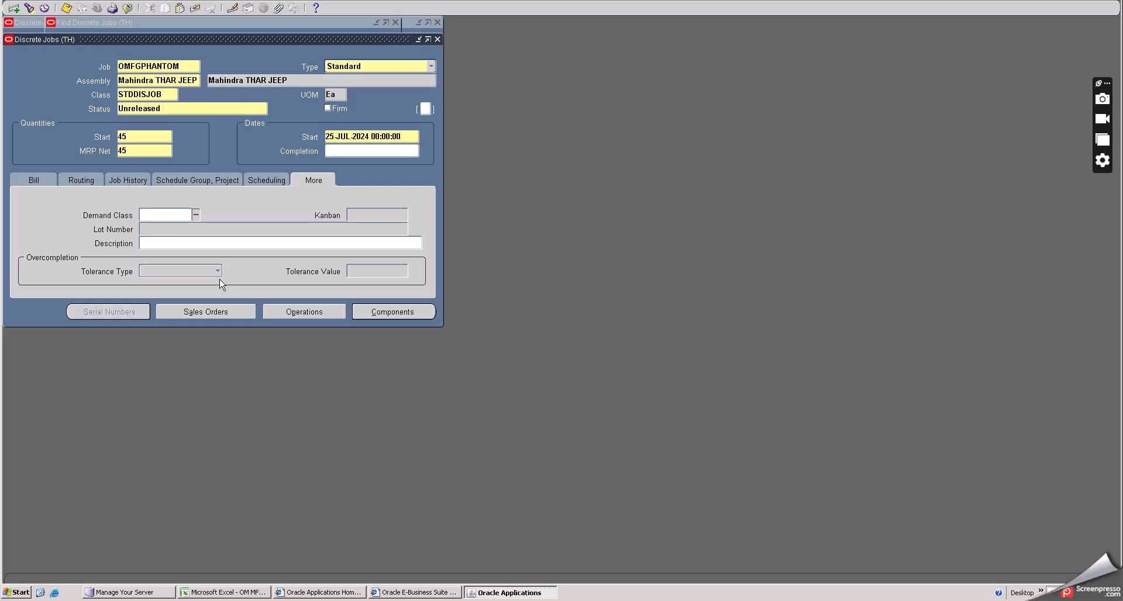
left_click(66, 8)
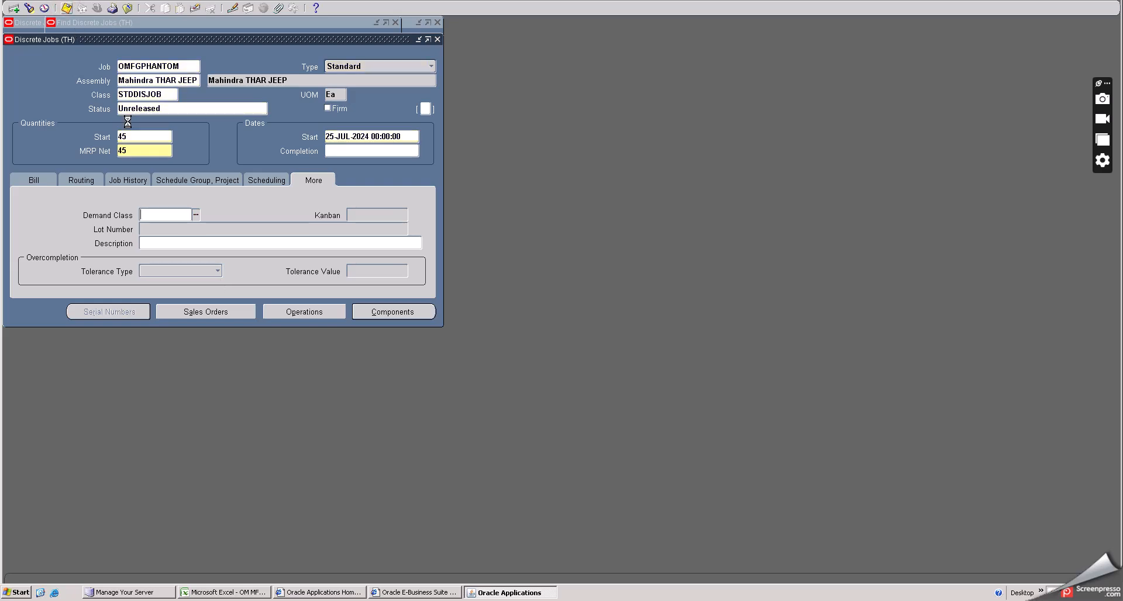
- Copy the job name OMFGPHANTOM into cell D20 of the Excel notes and return to Oracle
double_click(180, 66)
key("ctrl+c")
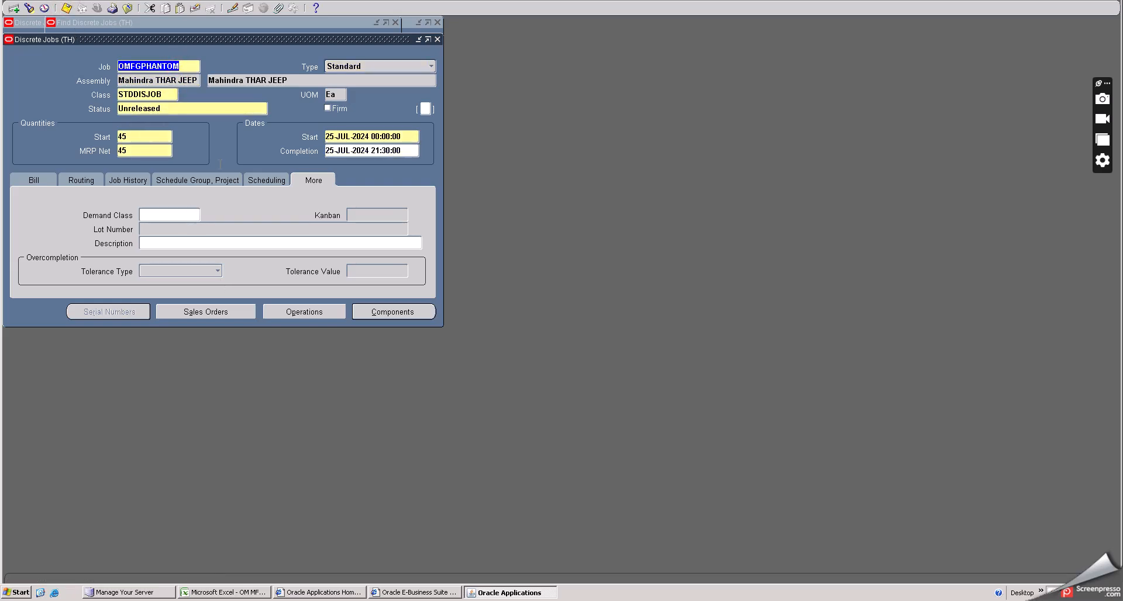
left_click(260, 592)
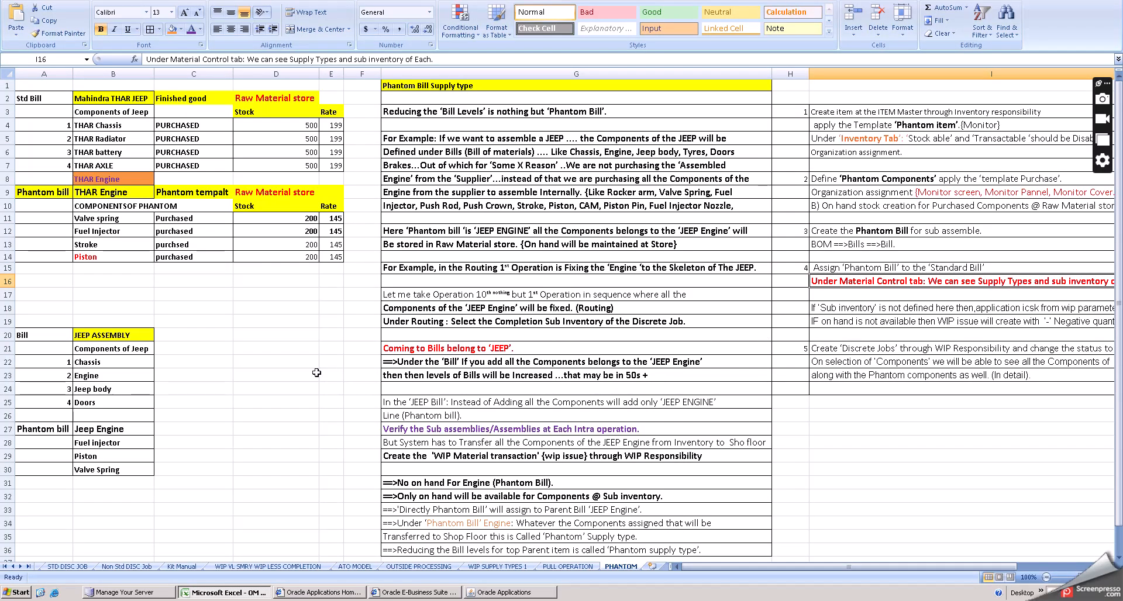
left_click(245, 336)
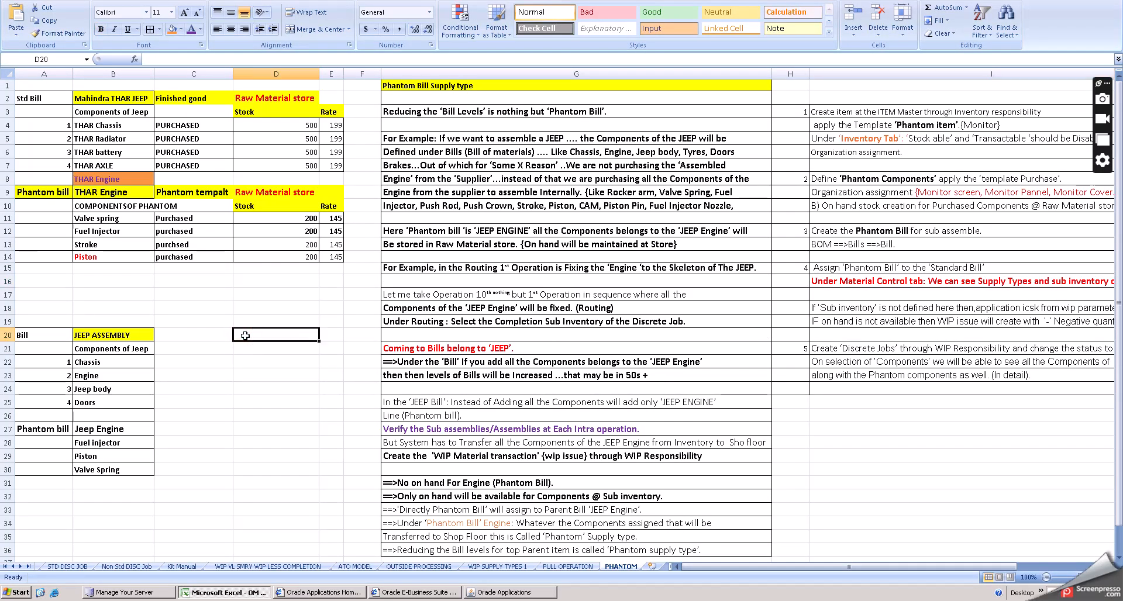
key("ctrl+v")
left_click(270, 386)
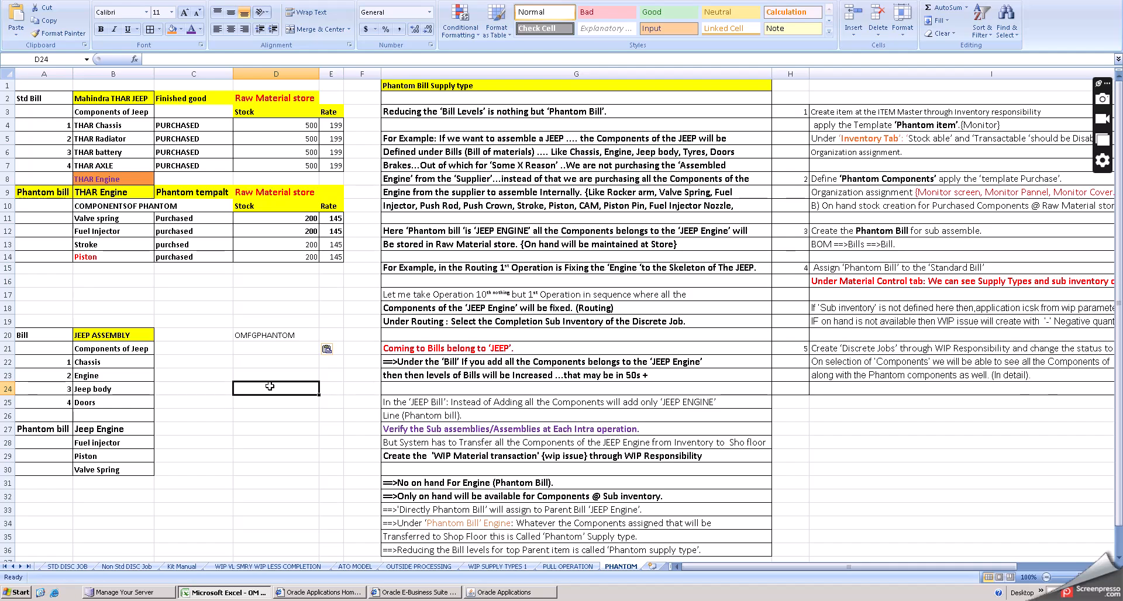
left_click(484, 594)
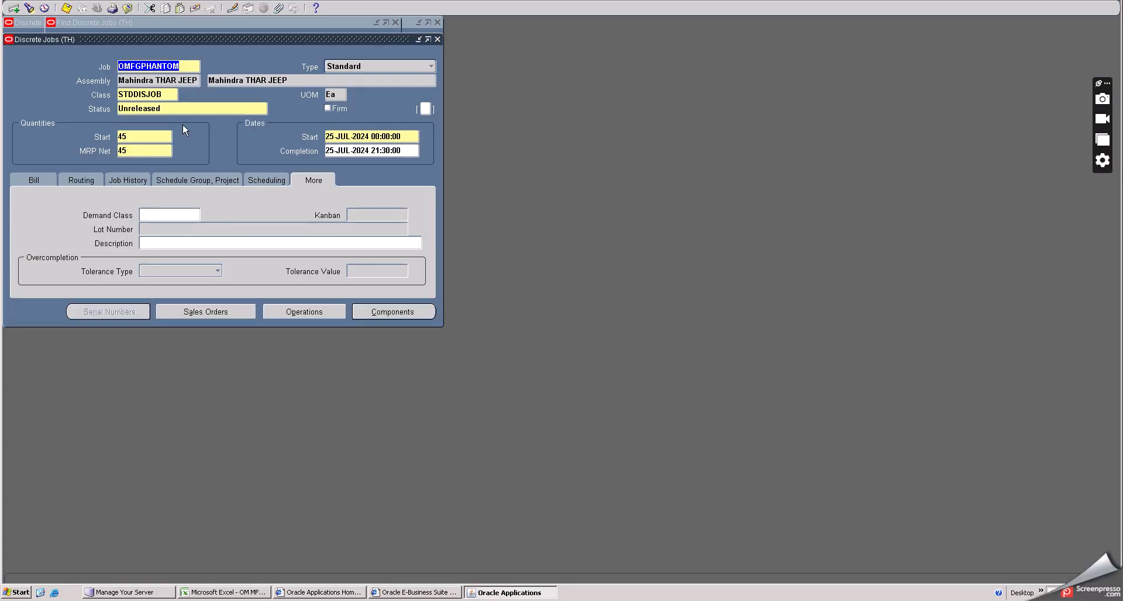
- Change the discrete job's status to Released
left_click(176, 109)
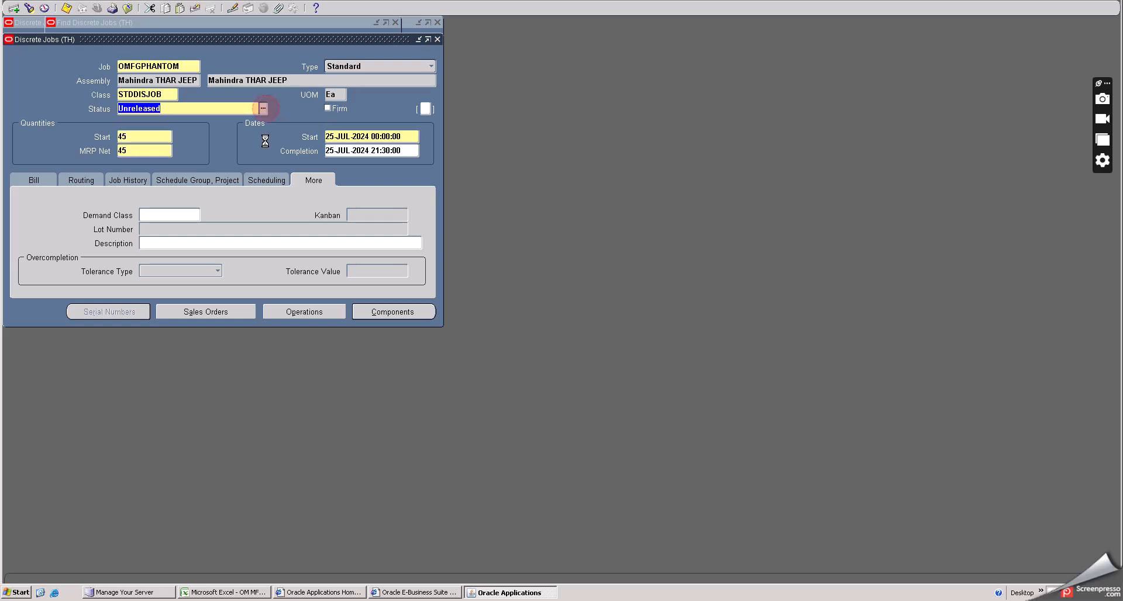
left_click(142, 188)
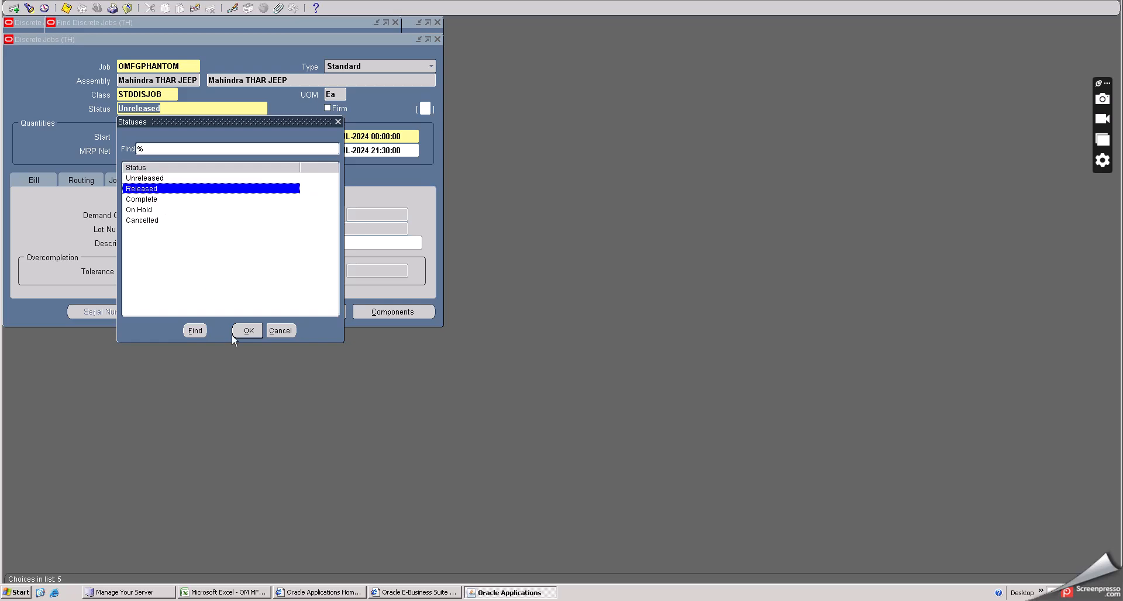
left_click(247, 331)
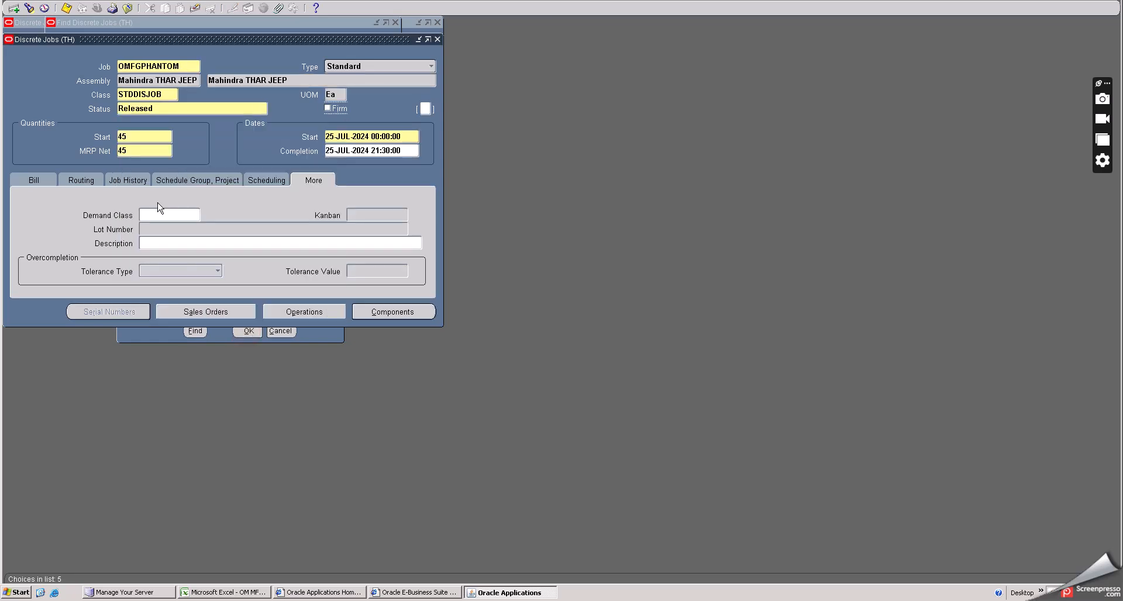
- Save the discrete job with its Released status
left_click(66, 8)
left_click(122, 37)
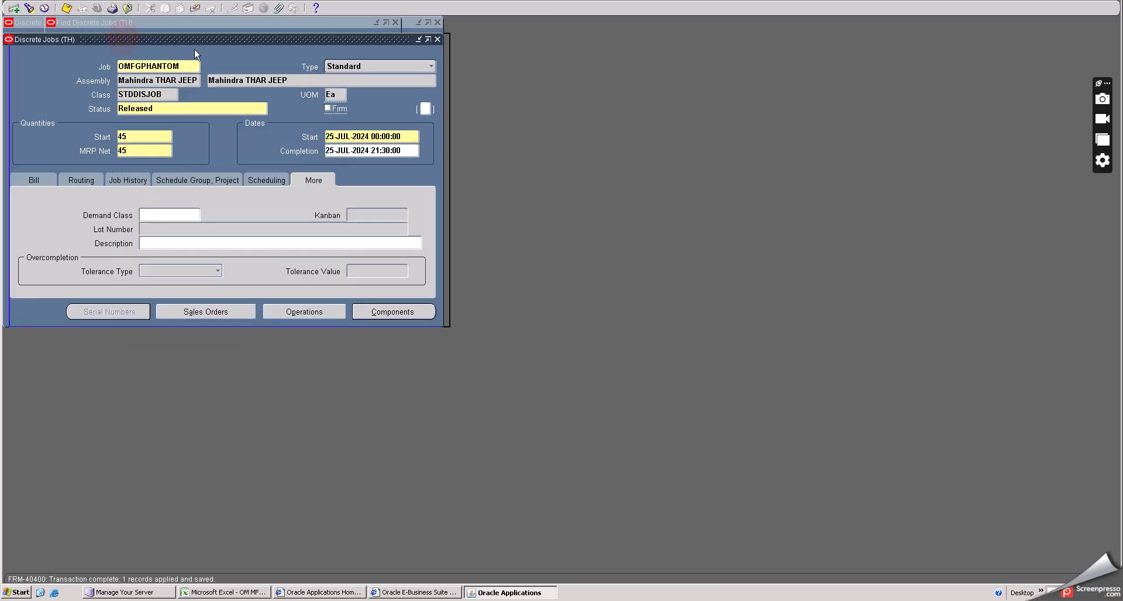
left_click_drag(194, 49, 285, 65)
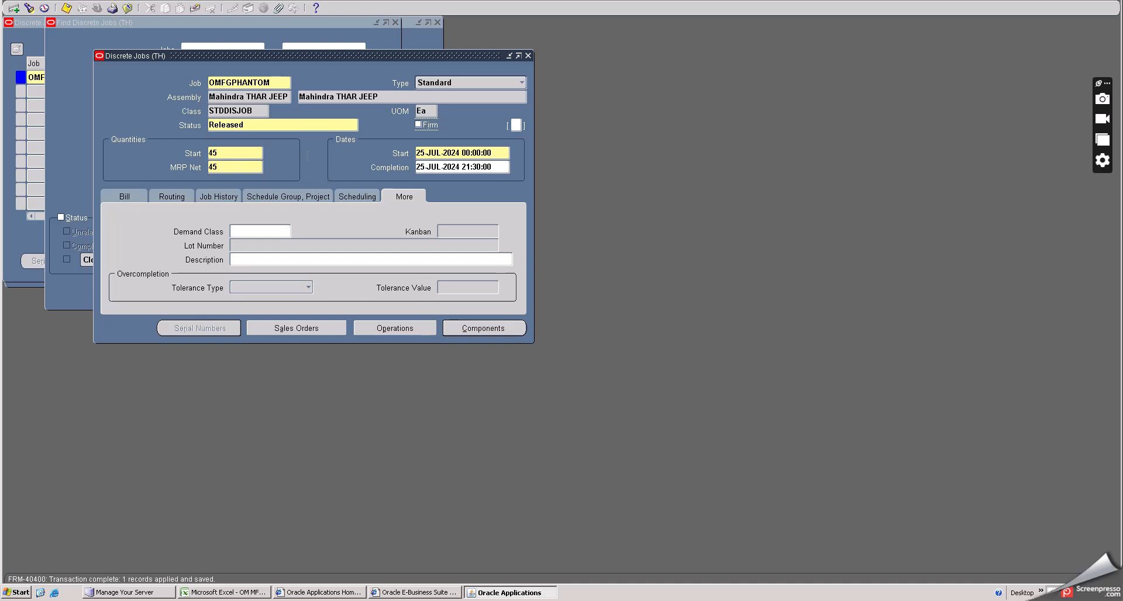
- Review the job's operations and their in-queue quantities, then close the operations window
double_click(257, 126)
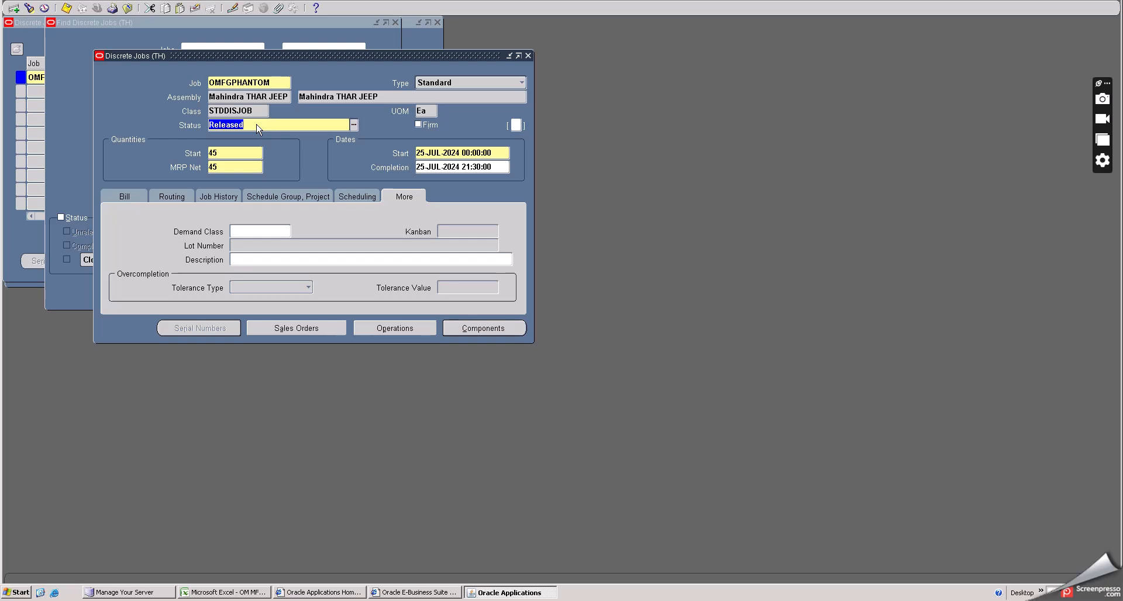
left_click(402, 329)
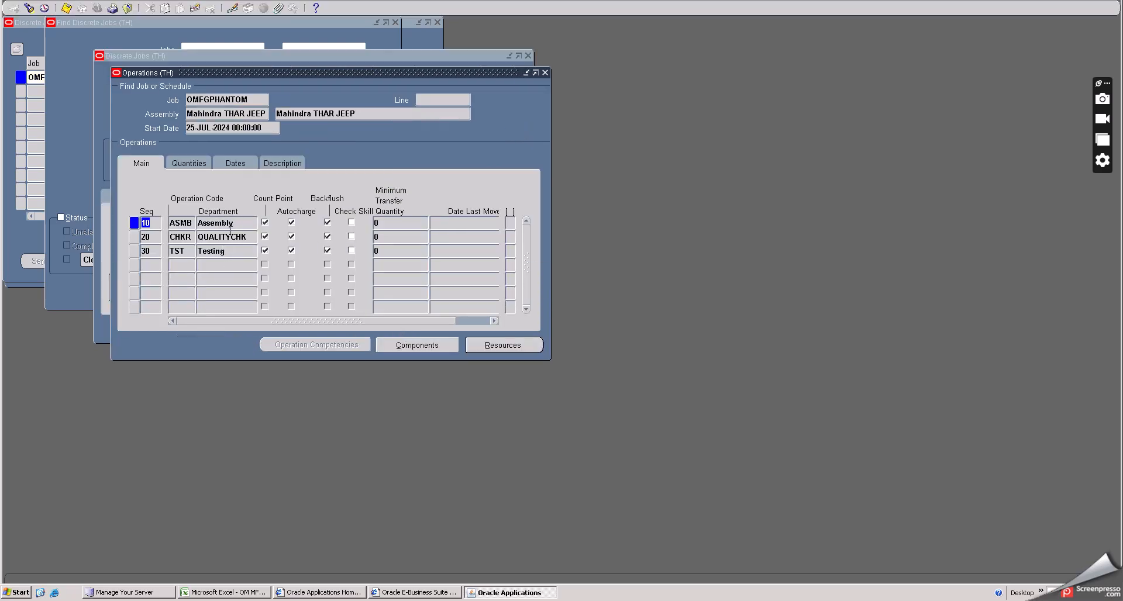
left_click(187, 163)
left_click(201, 222)
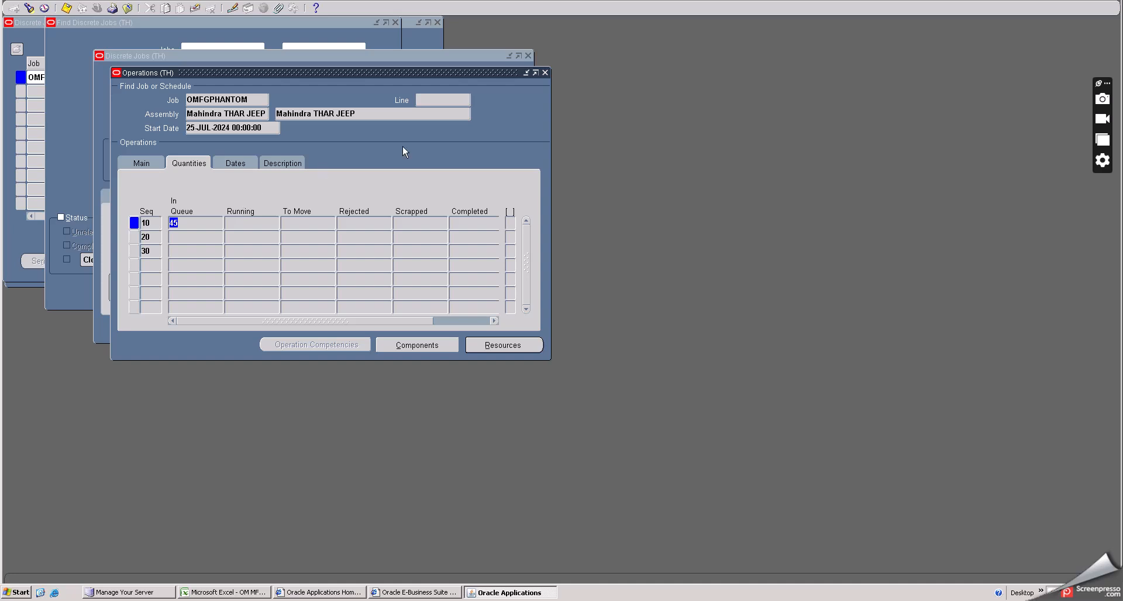
left_click(545, 73)
- Open the job's component material requirements and examine each component's operation and department
left_click(475, 328)
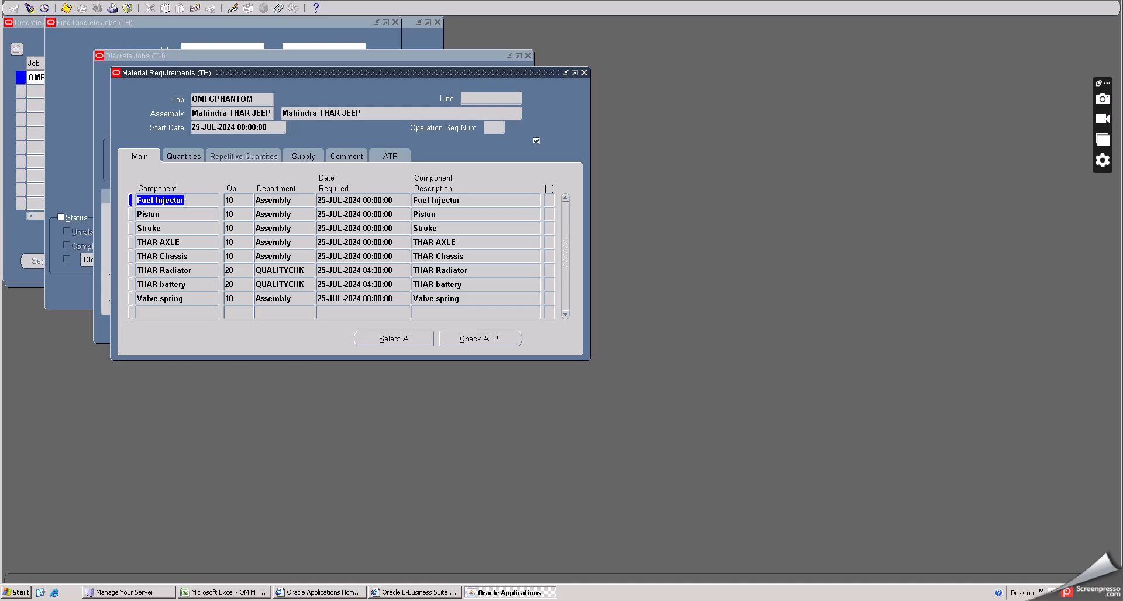
left_click(162, 227)
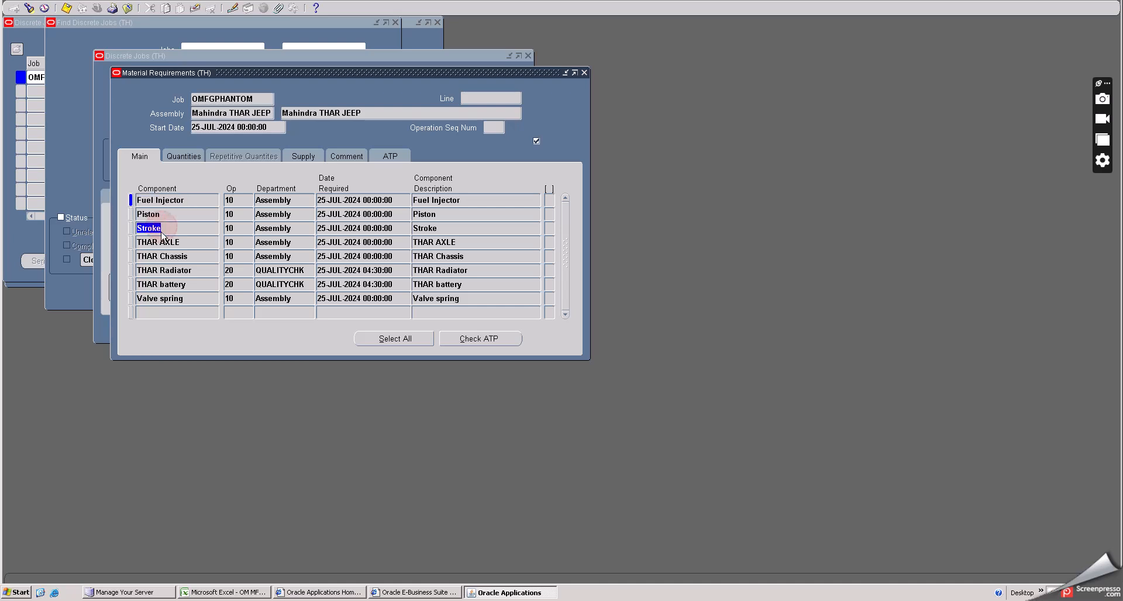
left_click(187, 299)
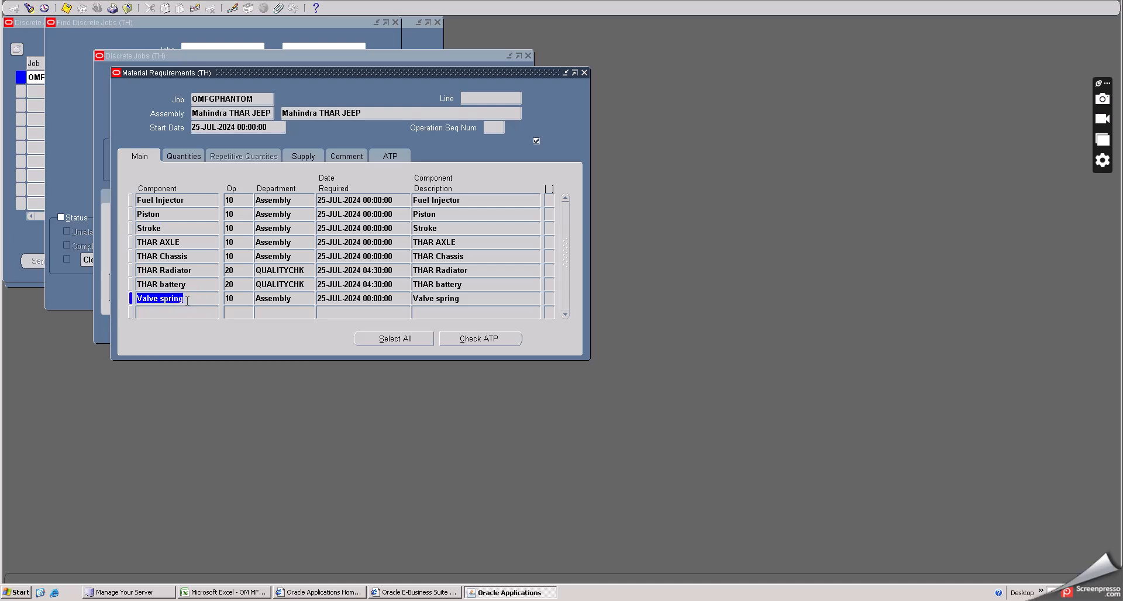
left_click(157, 202)
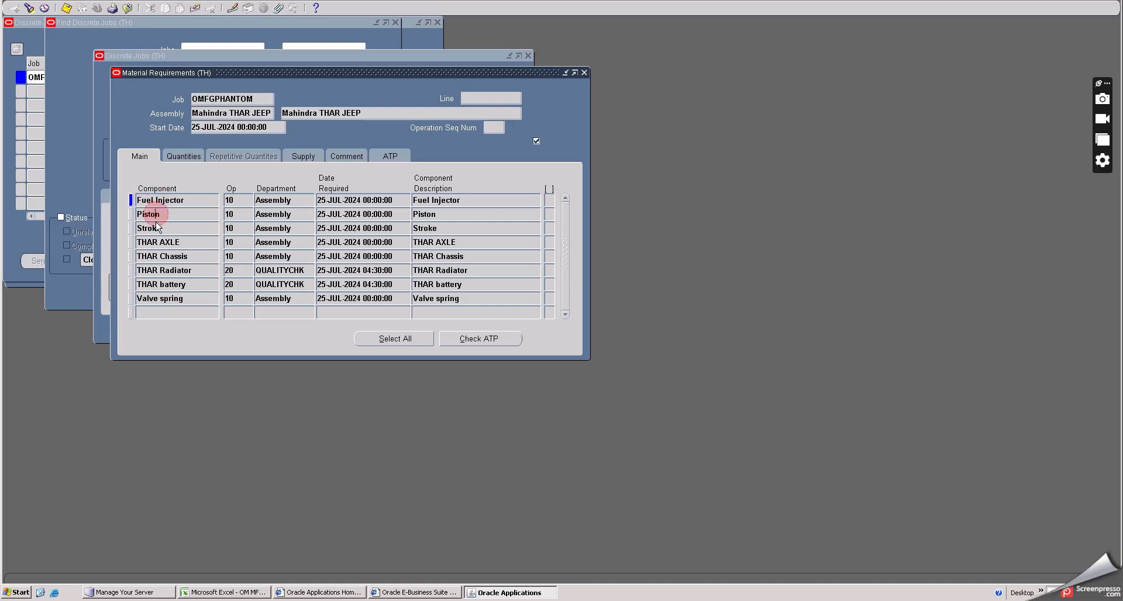
left_click(151, 215)
left_click(153, 229)
left_click(185, 303)
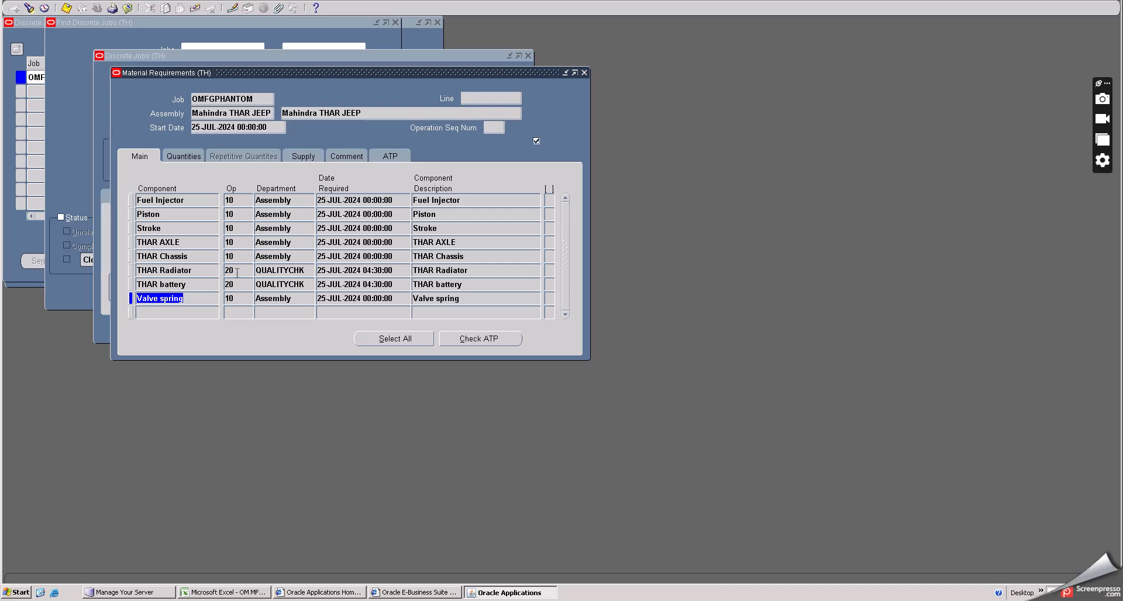
left_click(237, 271)
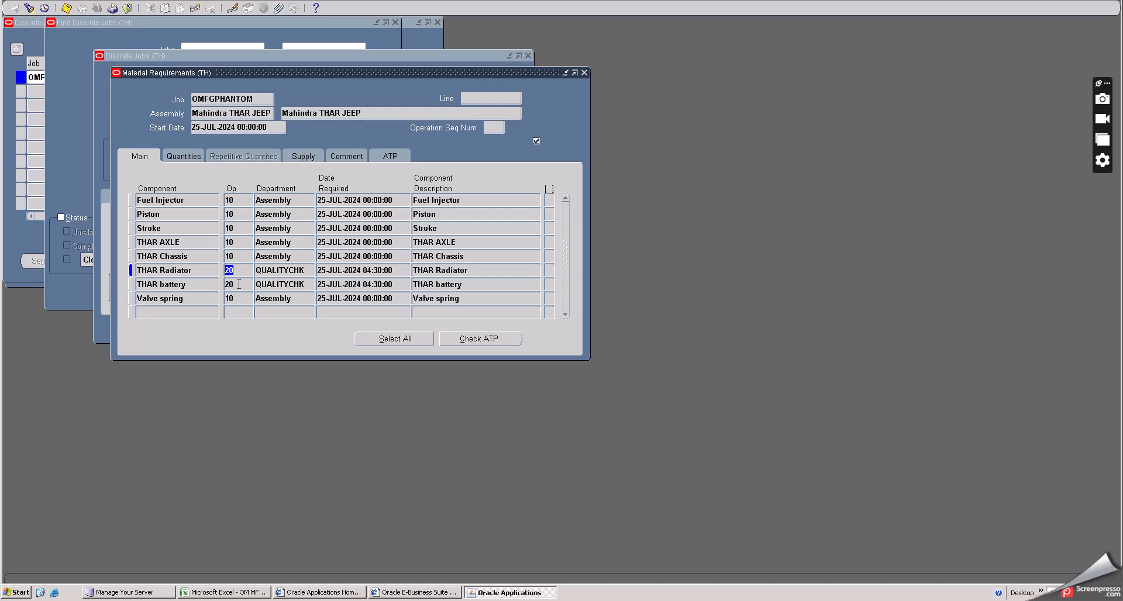
left_click(239, 285)
- Review the components' quantities, supply types, subinventories and ATP settings, then close the requirements window
left_click(184, 156)
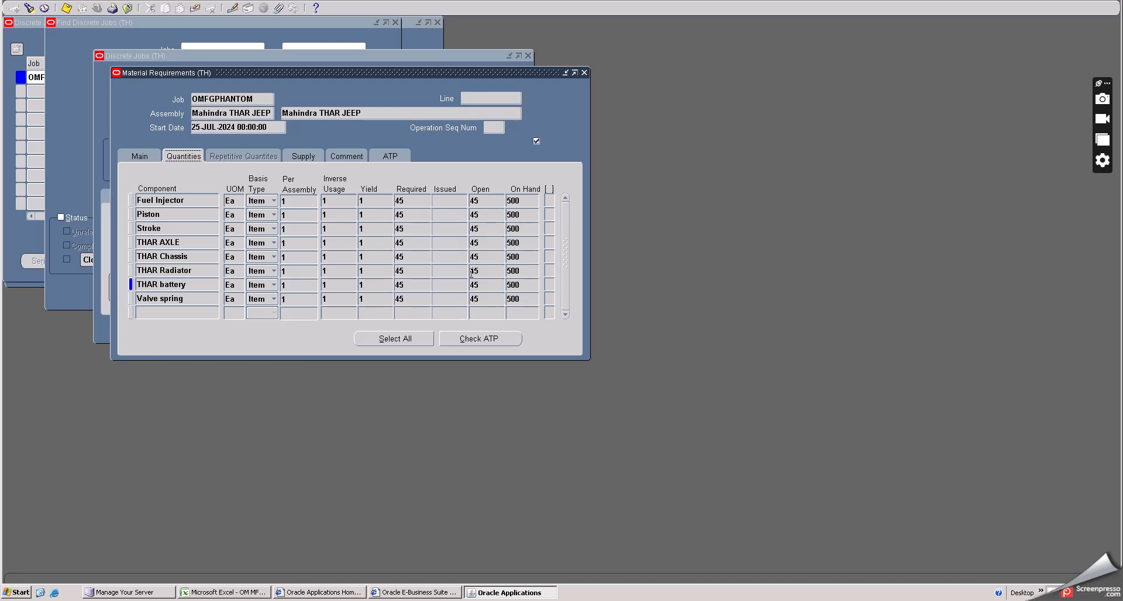
left_click(303, 156)
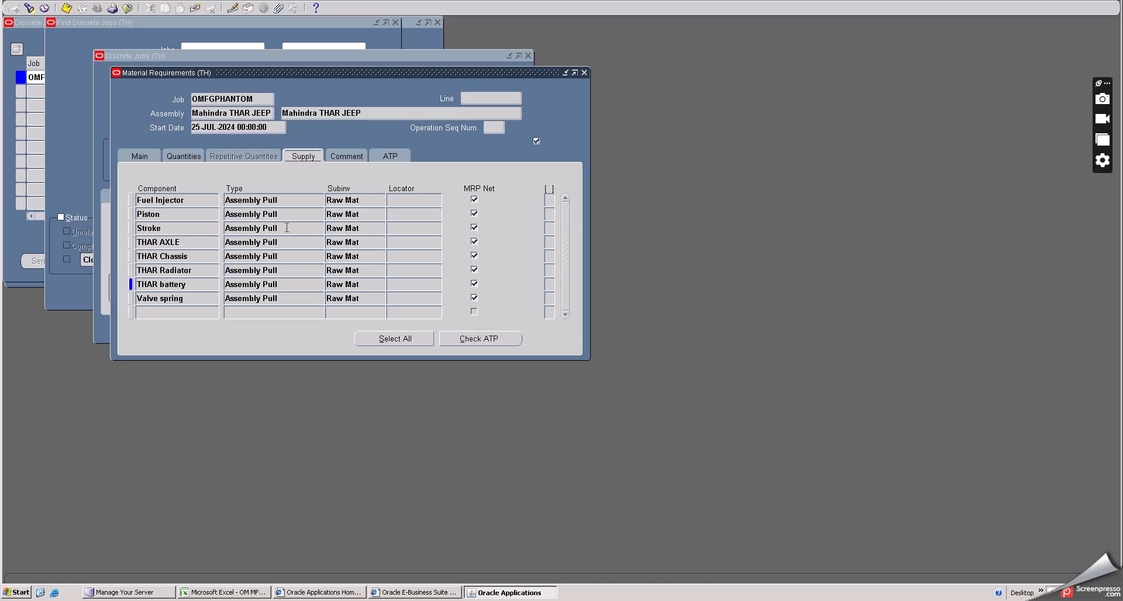
left_click(287, 228)
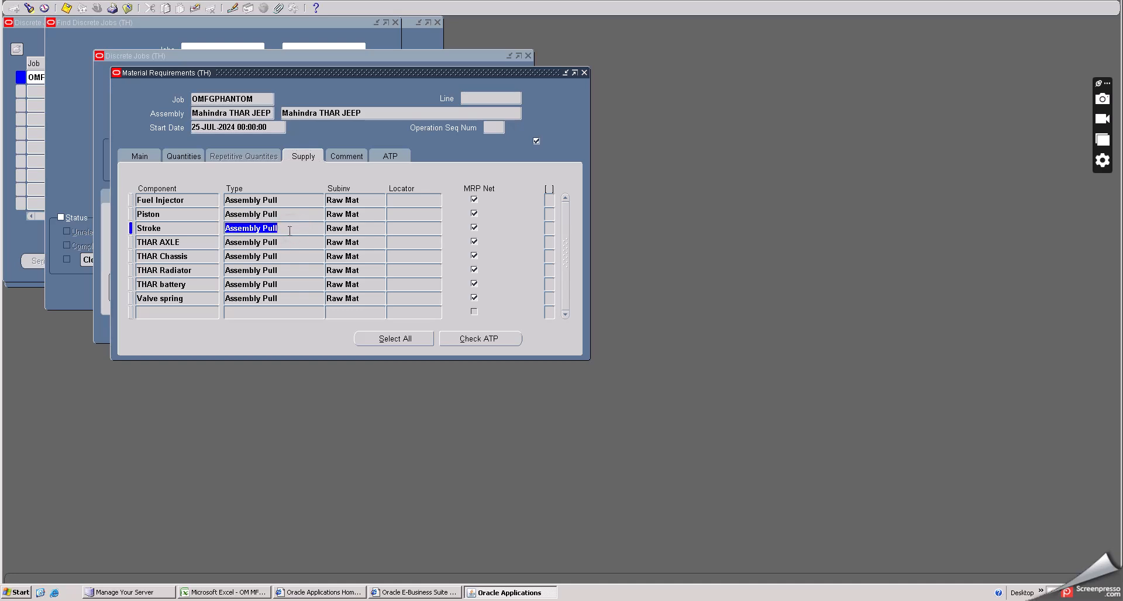
left_click(393, 158)
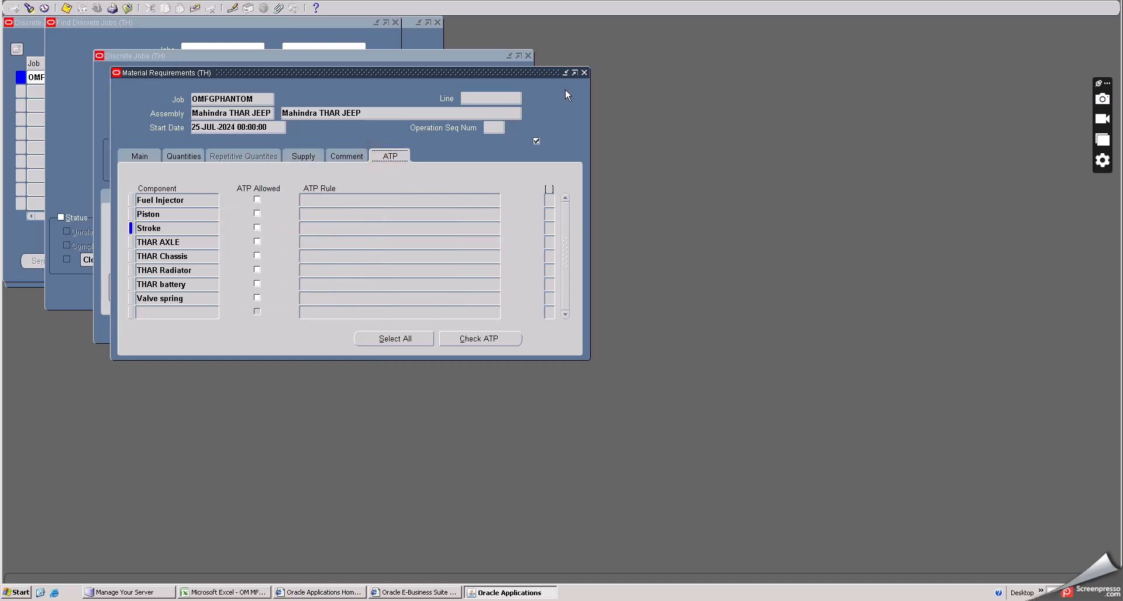
left_click(584, 73)
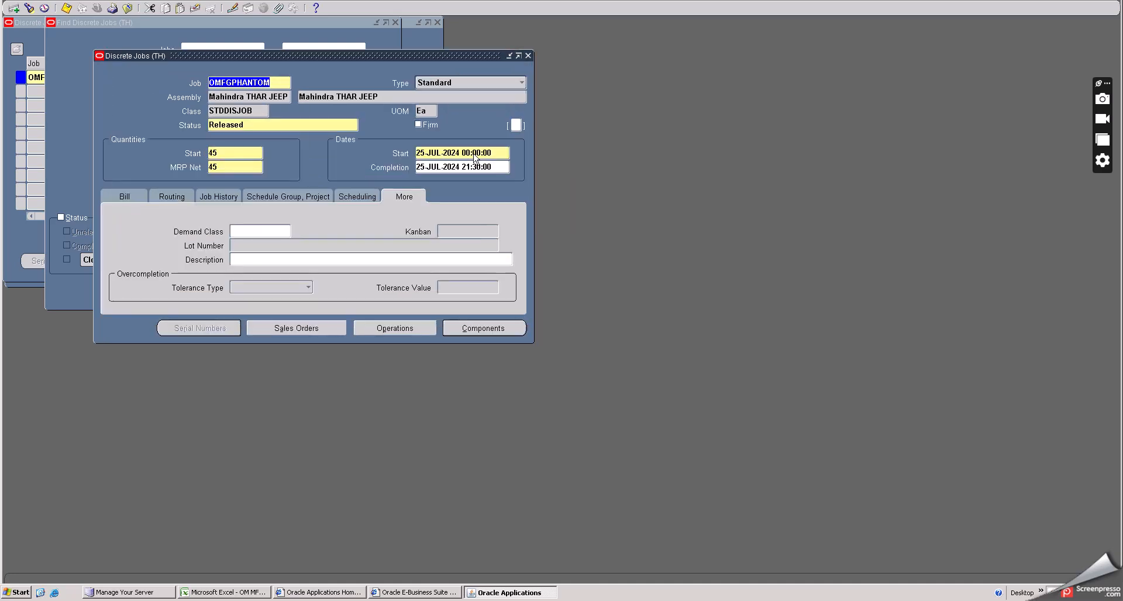
- Open the Move Transactions form from the Work in Process navigator
left_click(127, 8)
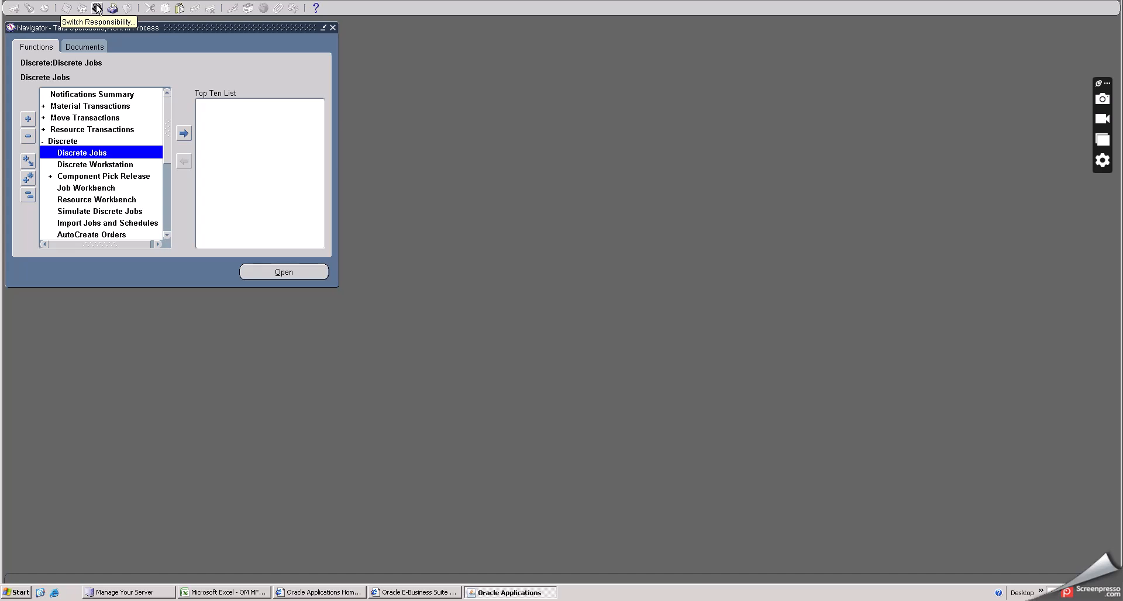
scroll(80, 169, "down", 1)
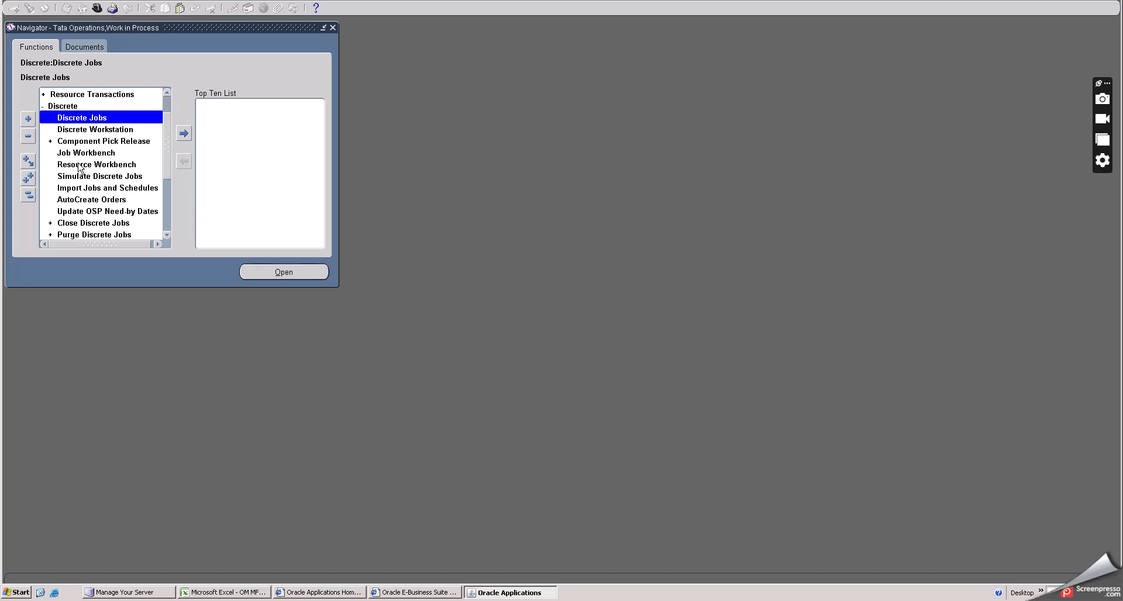
scroll(81, 169, "up", 1)
double_click(63, 140)
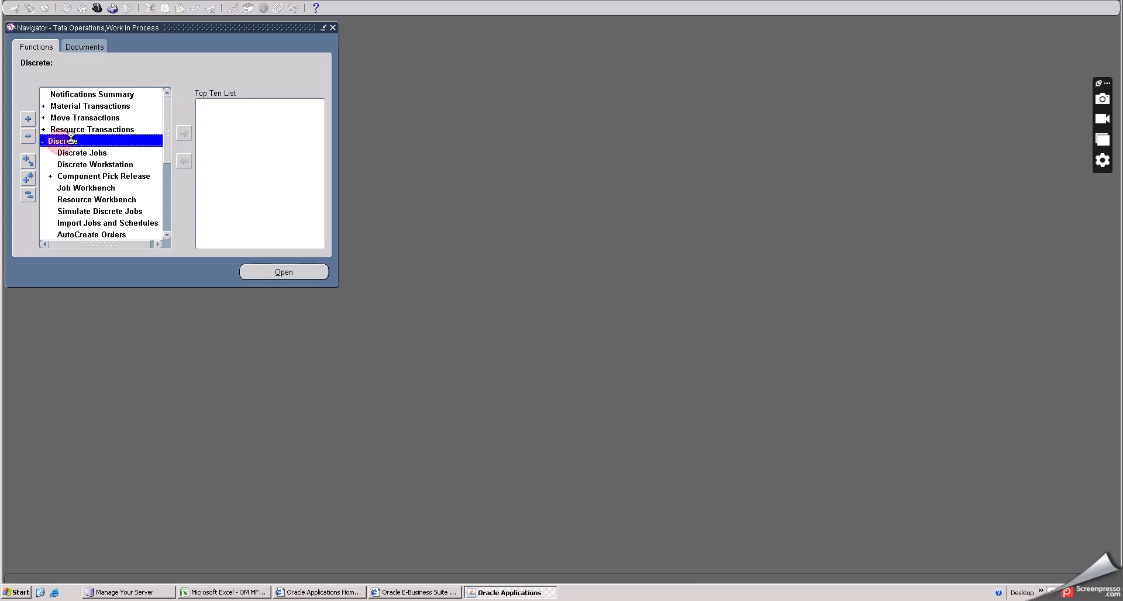
double_click(87, 119)
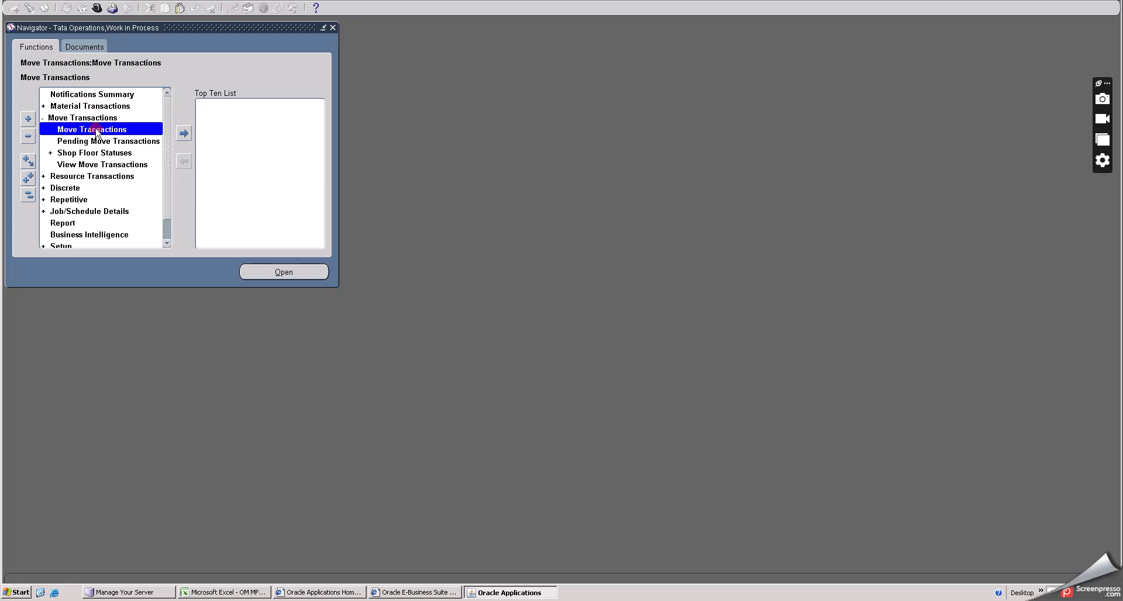
double_click(94, 130)
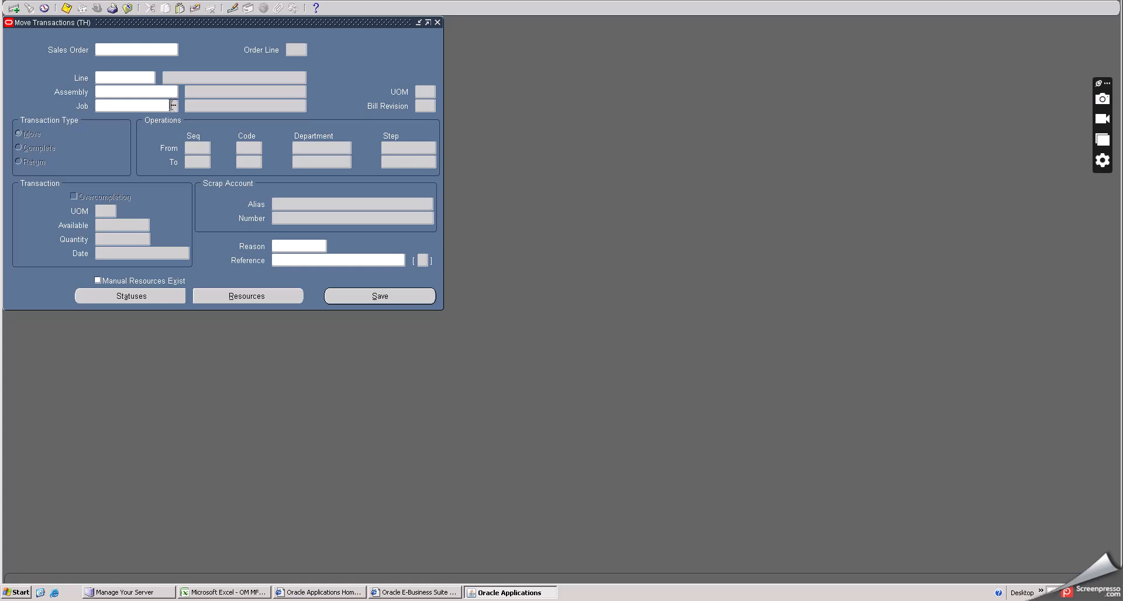
- Select job OMFGPHANTOM for the move transaction by listing all jobs
left_click(170, 106)
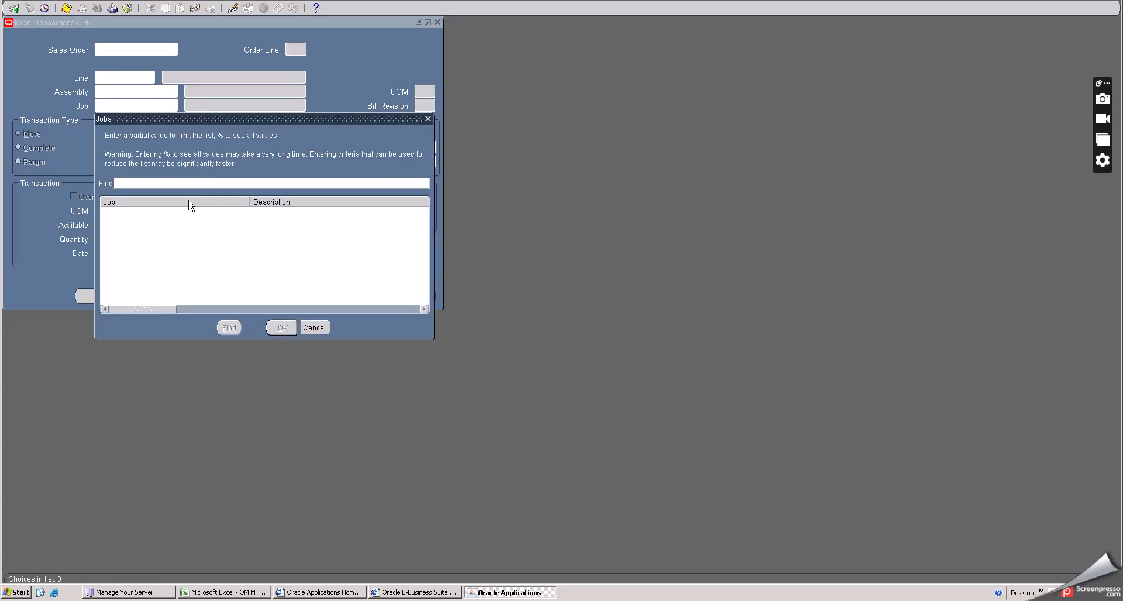
type("%")
left_click(229, 328)
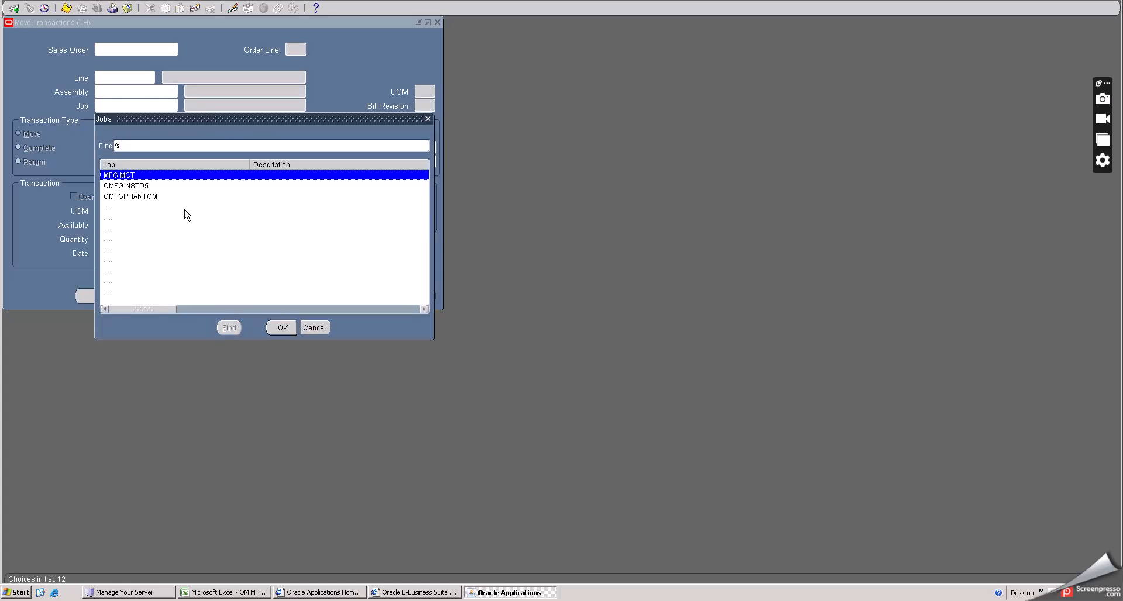
left_click(135, 197)
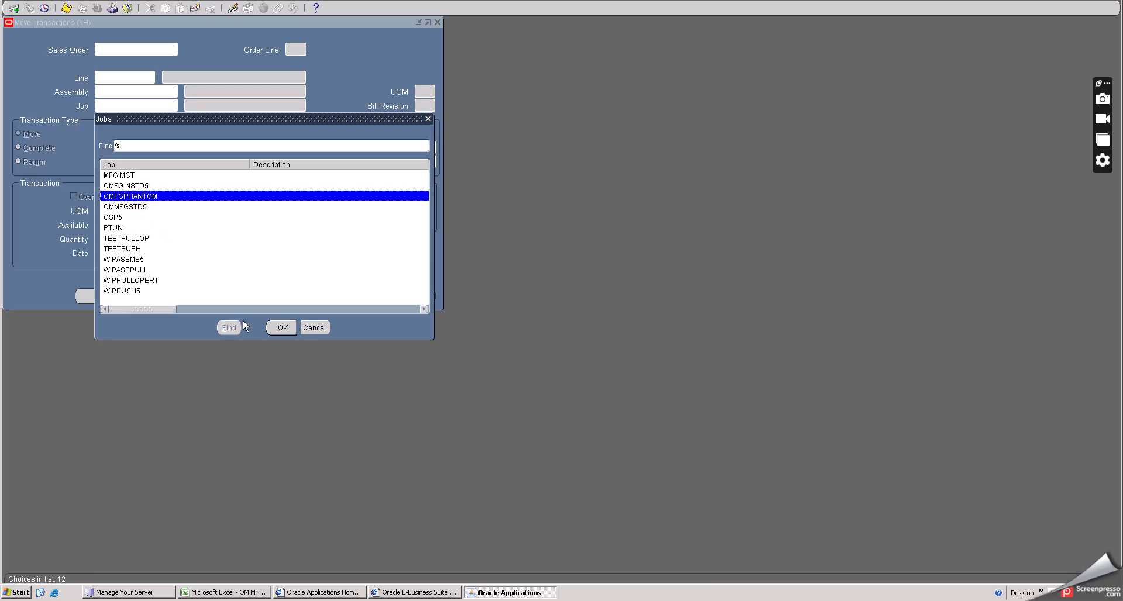
left_click(281, 328)
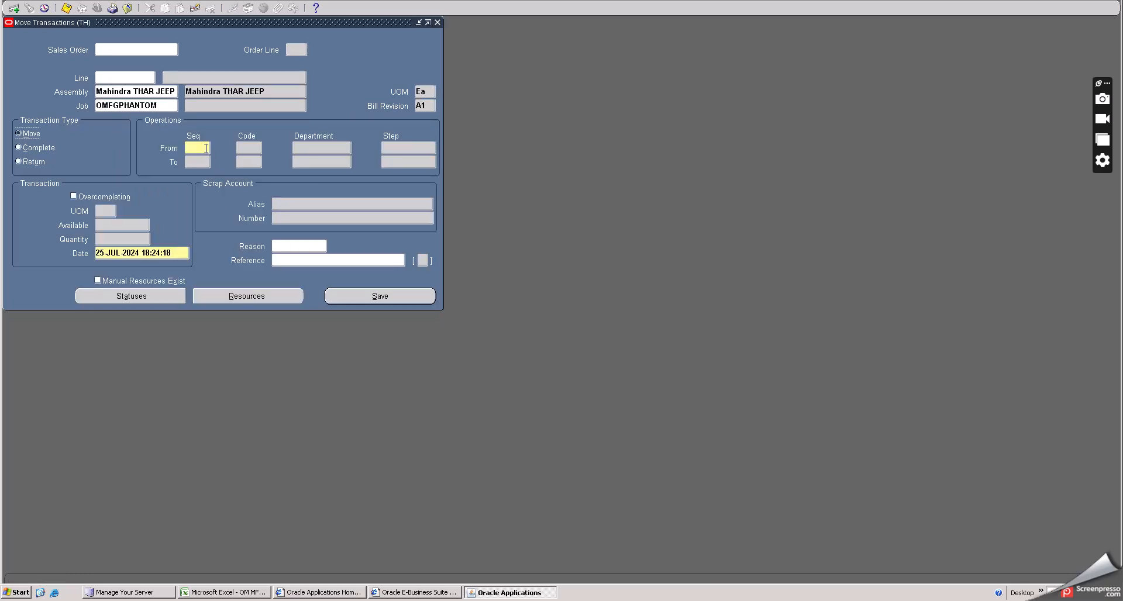
- Set the move from operation 10 Queue to operation 20 Queue step
double_click(206, 148)
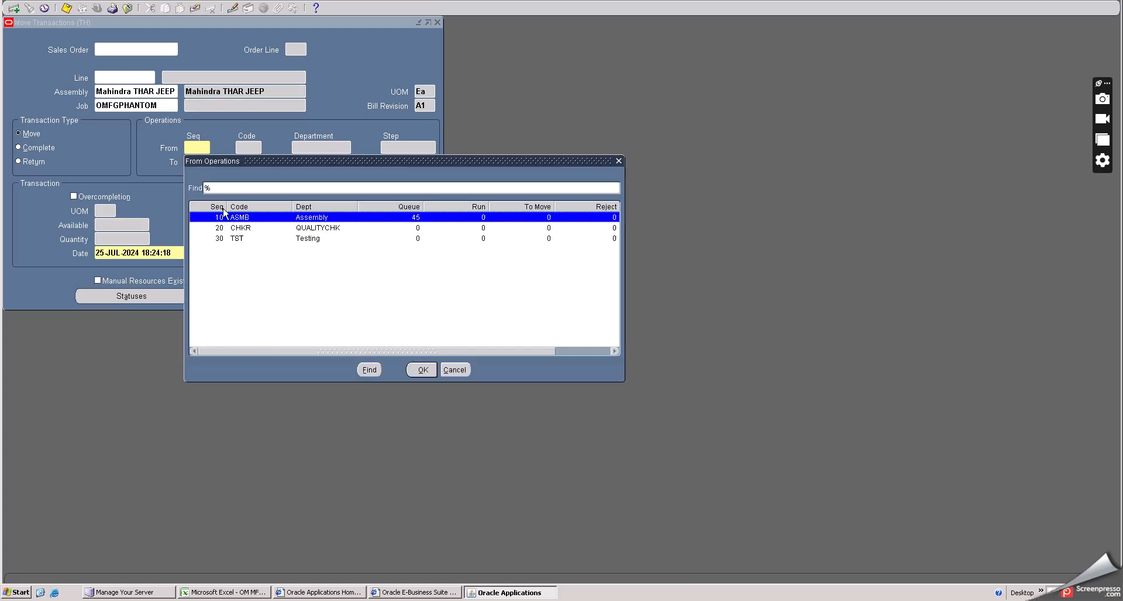
left_click(421, 369)
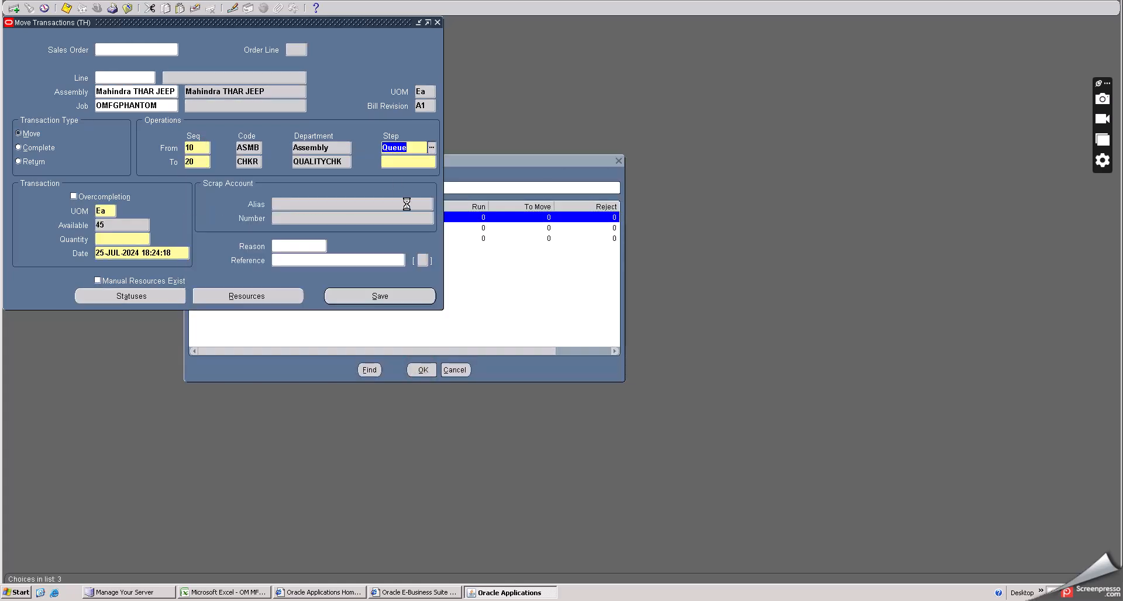
left_click(408, 163)
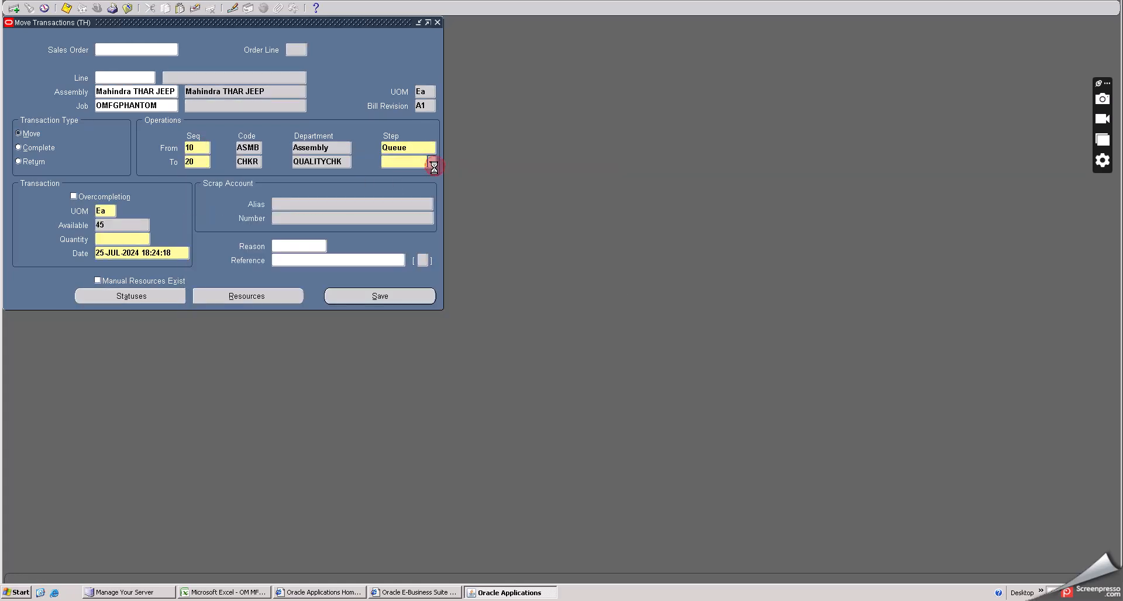
left_click(432, 162)
left_click(470, 299)
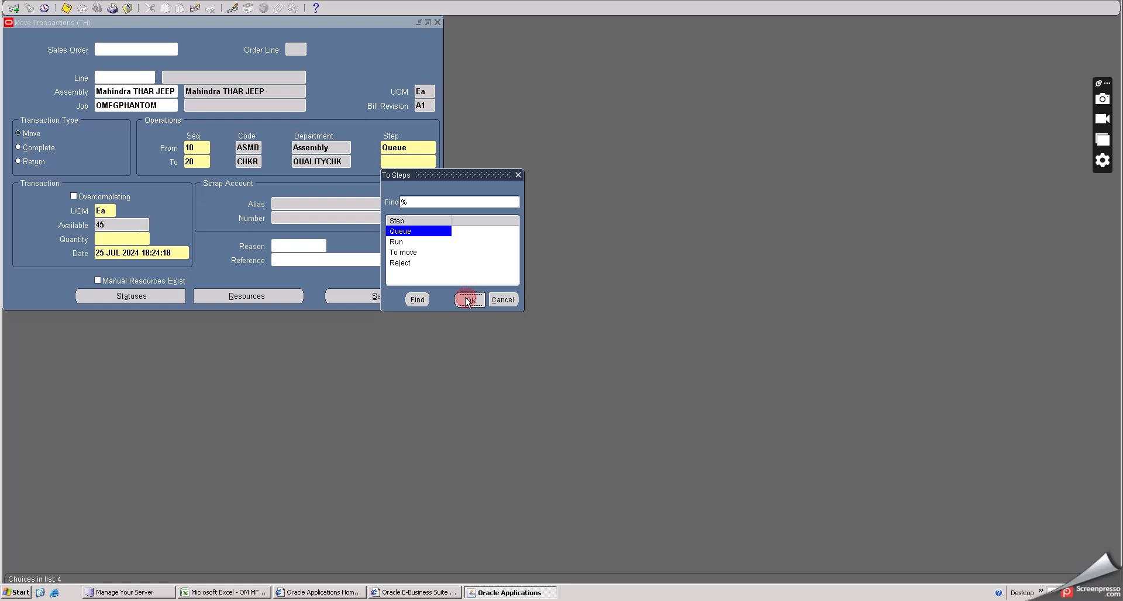
- Enter a move quantity of 45 and save the move transaction
left_click(134, 233)
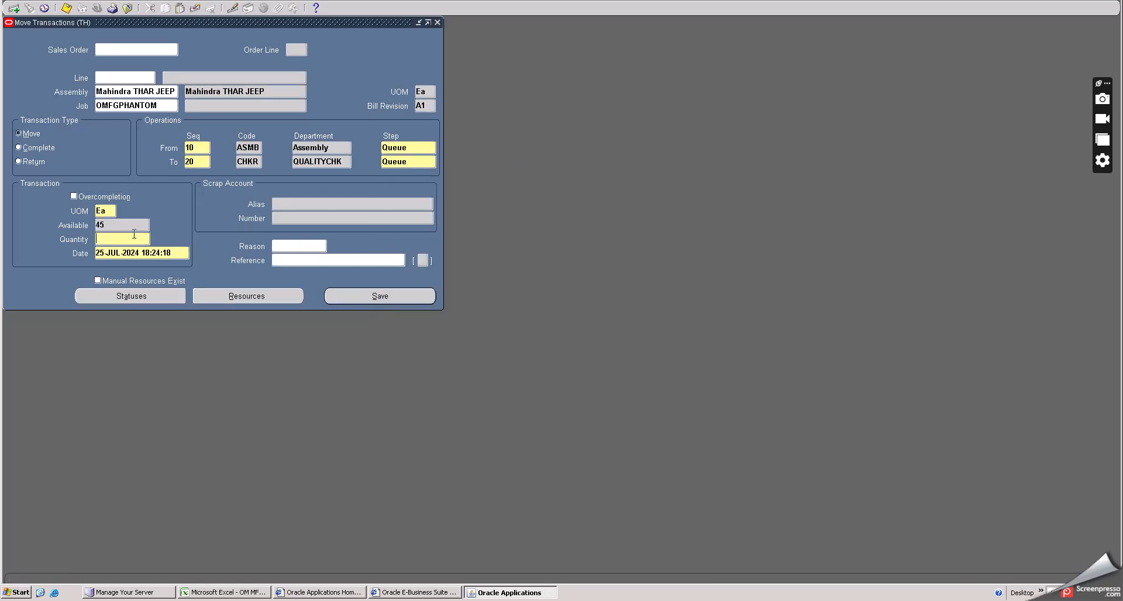
type("45")
key("Tab")
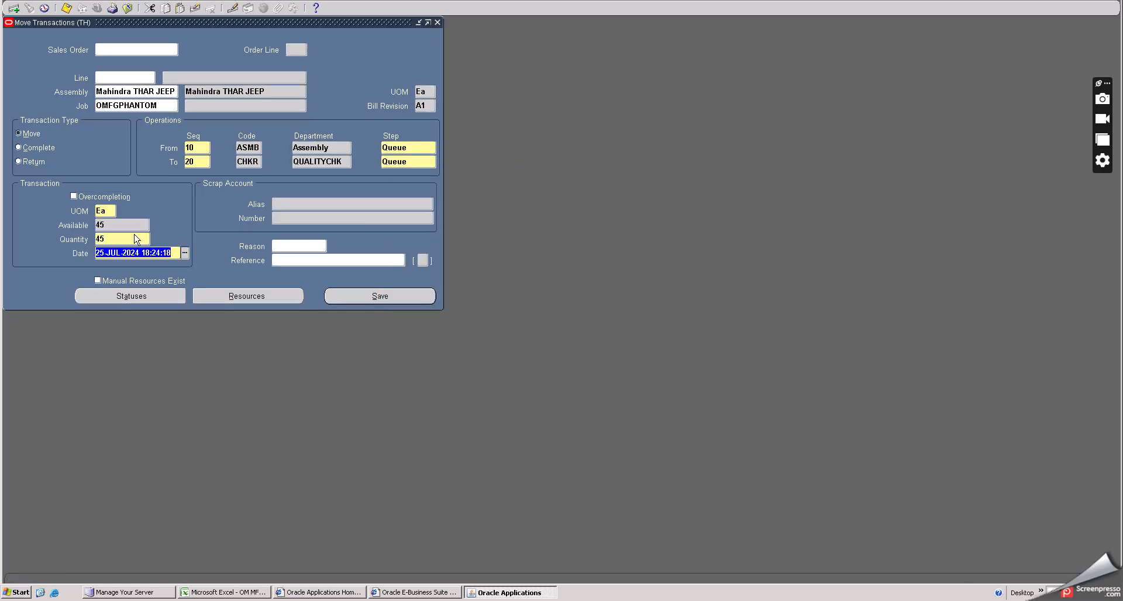
left_click_drag(191, 22, 302, 51)
left_click(68, 8)
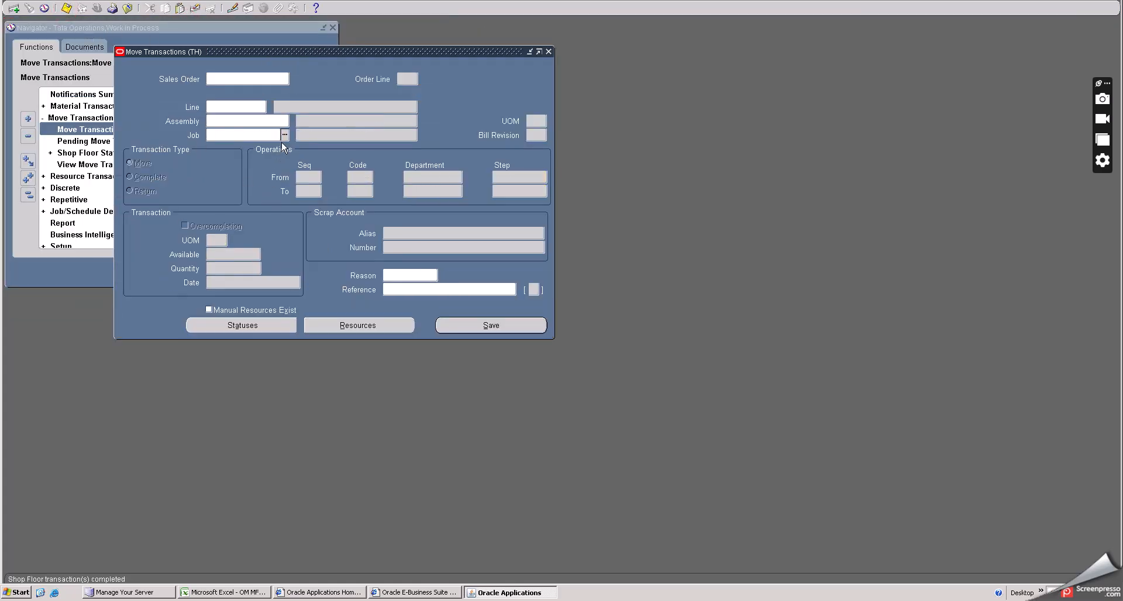
- Select job OMFGPHANTOM again in a fresh move transaction
left_click(284, 135)
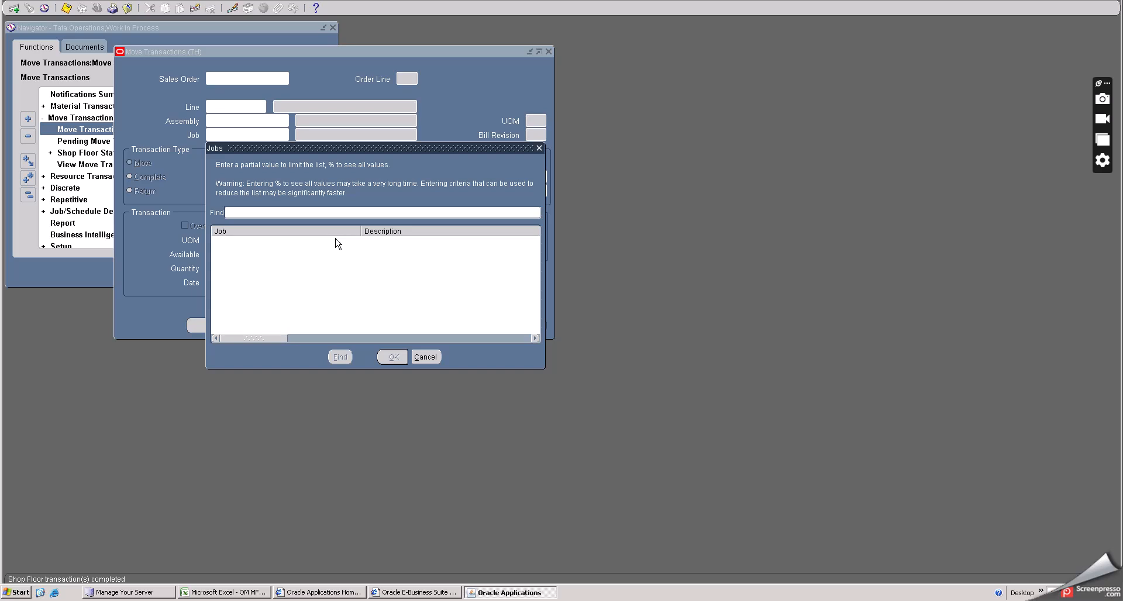
type("%")
left_click(341, 358)
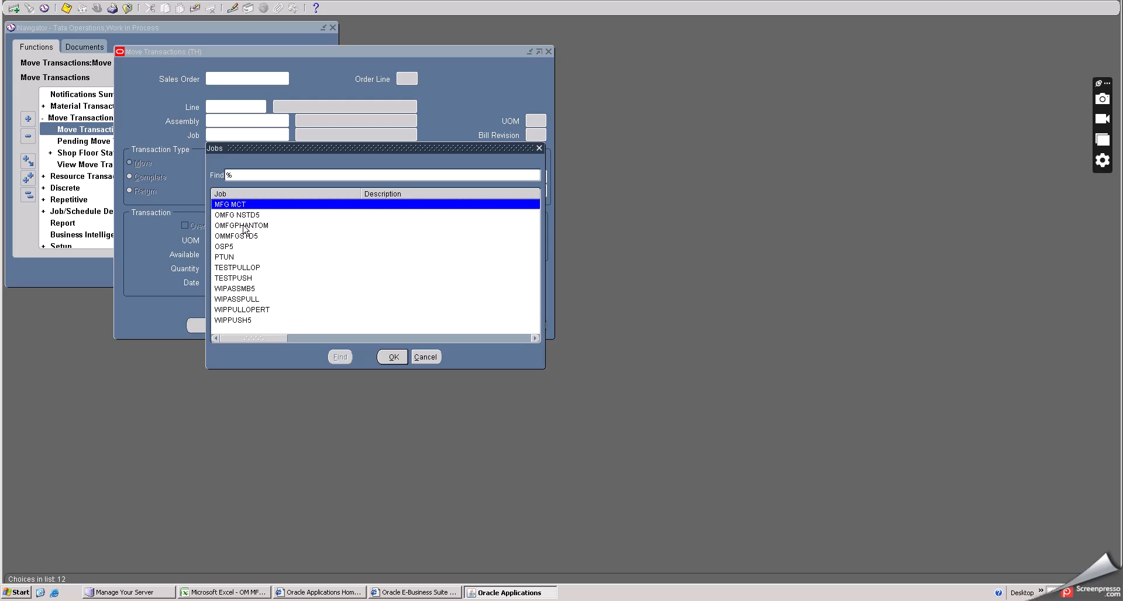
left_click(242, 225)
left_click(392, 357)
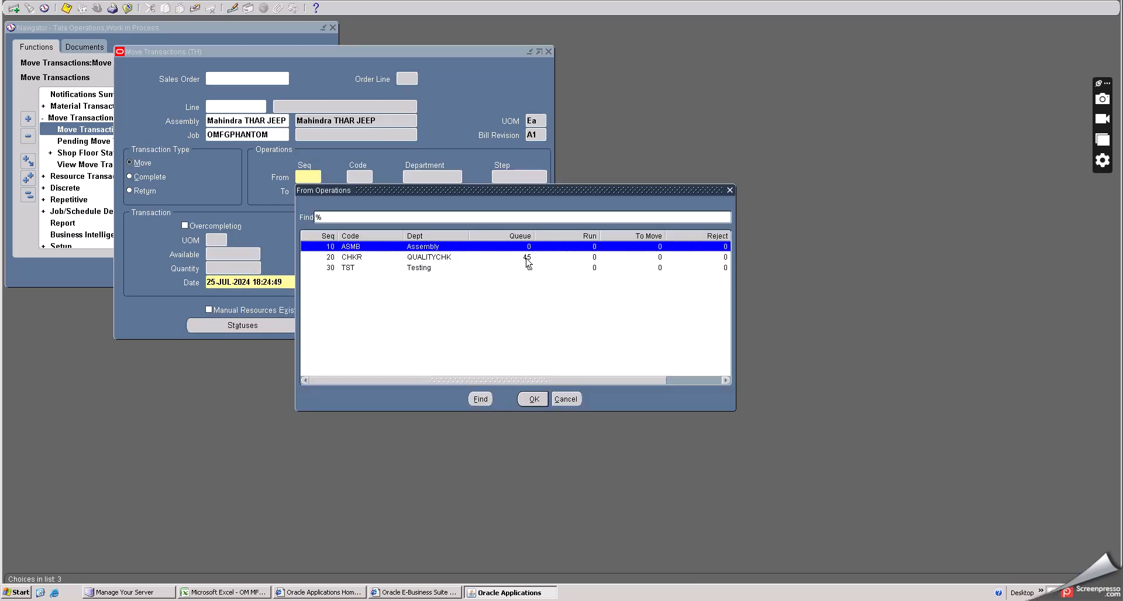
- Set the move from operation 20 Queue to operation 20 To move step
left_click(526, 258)
left_click(532, 399)
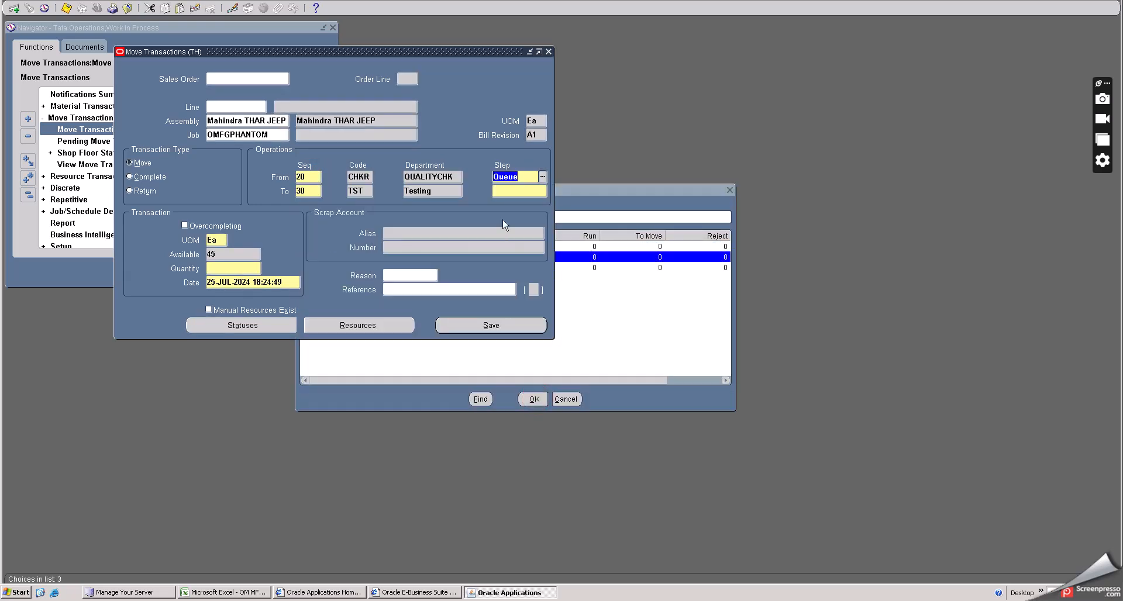
left_click(517, 192)
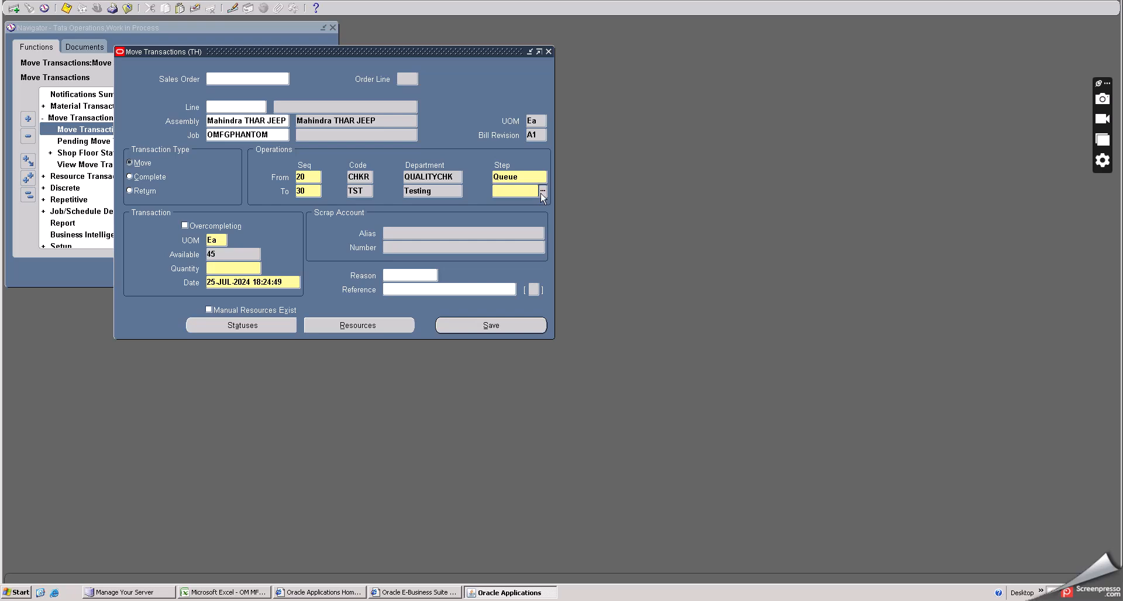
left_click(317, 191)
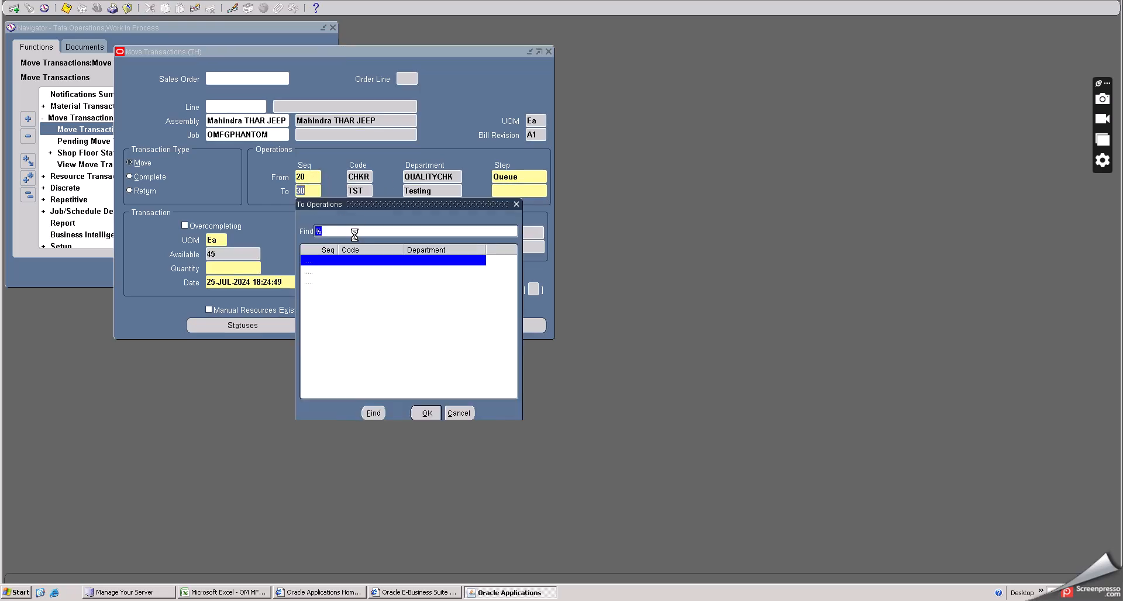
left_click(358, 272)
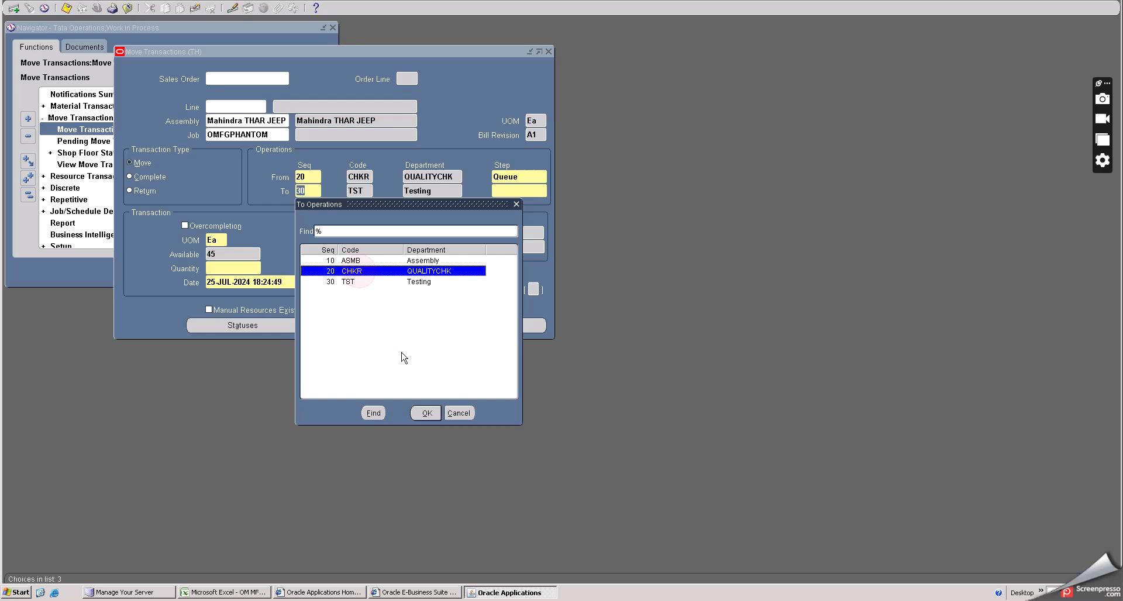
left_click(426, 413)
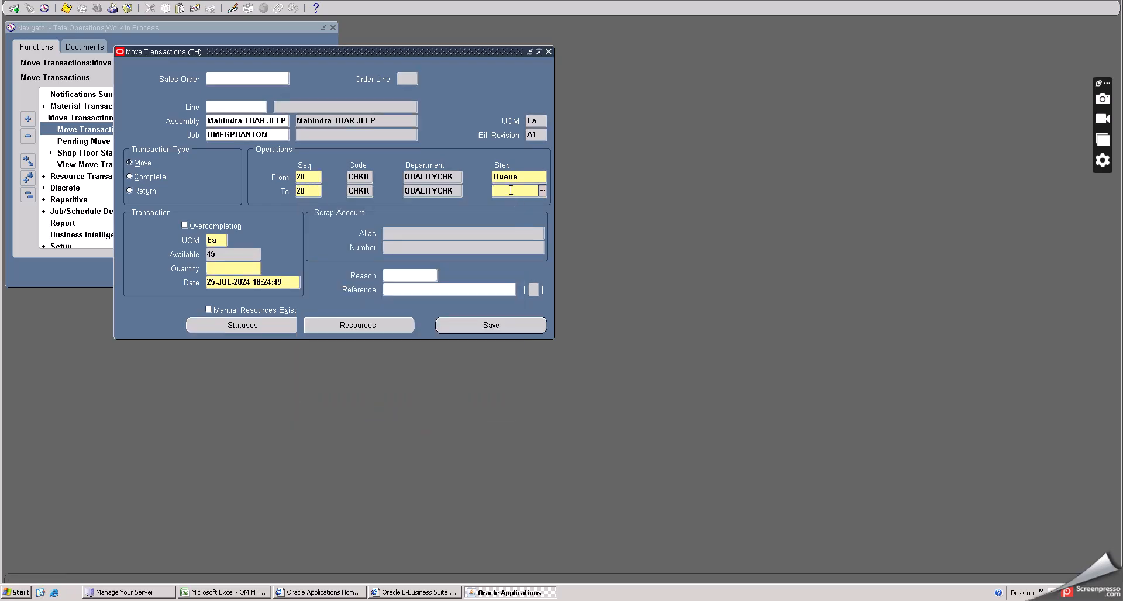
left_click(543, 191)
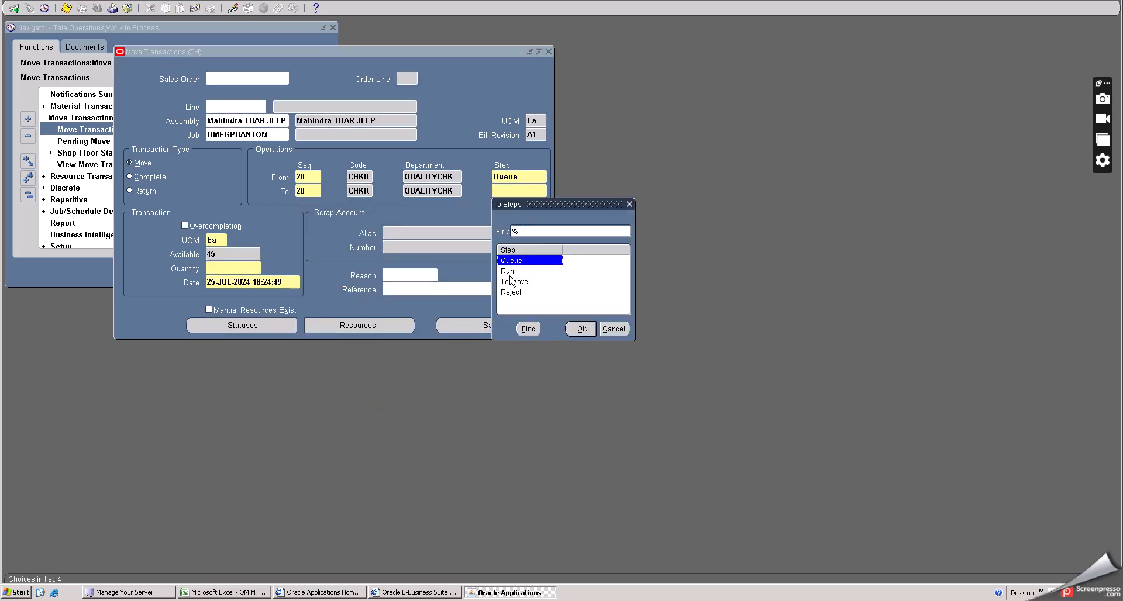
left_click(512, 281)
left_click(580, 330)
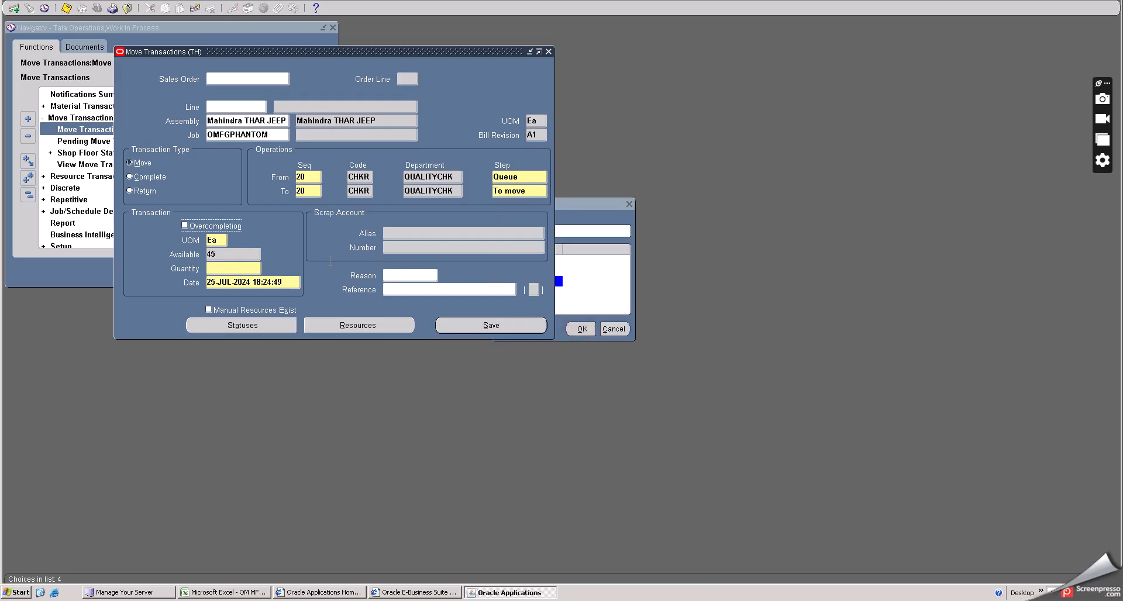
- Enter a move quantity of 30 and save the move transaction
left_click(241, 267)
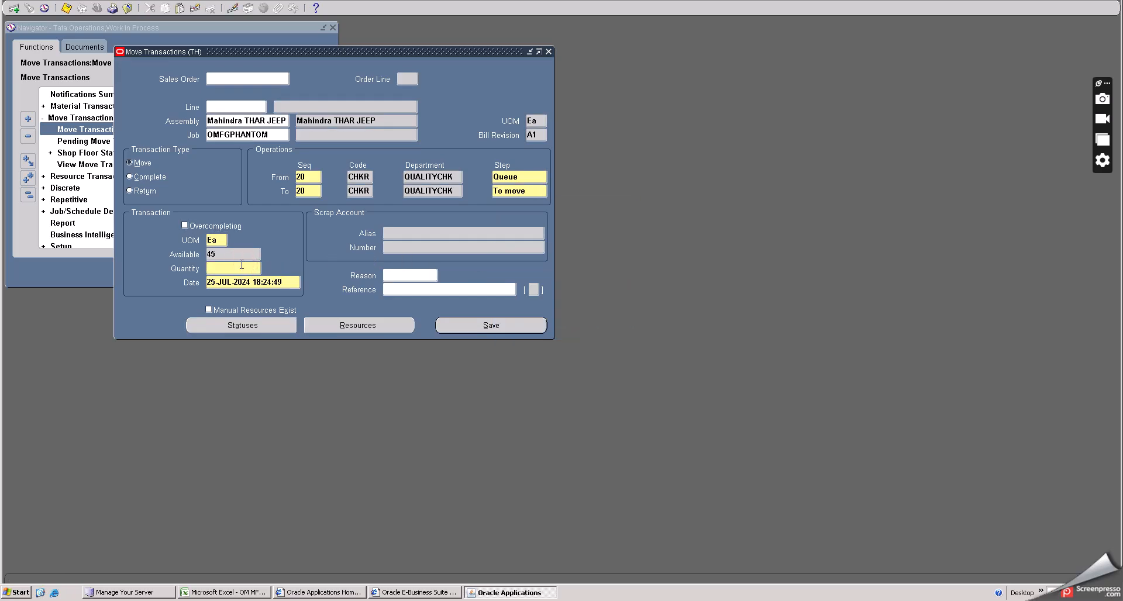
key("Tab")
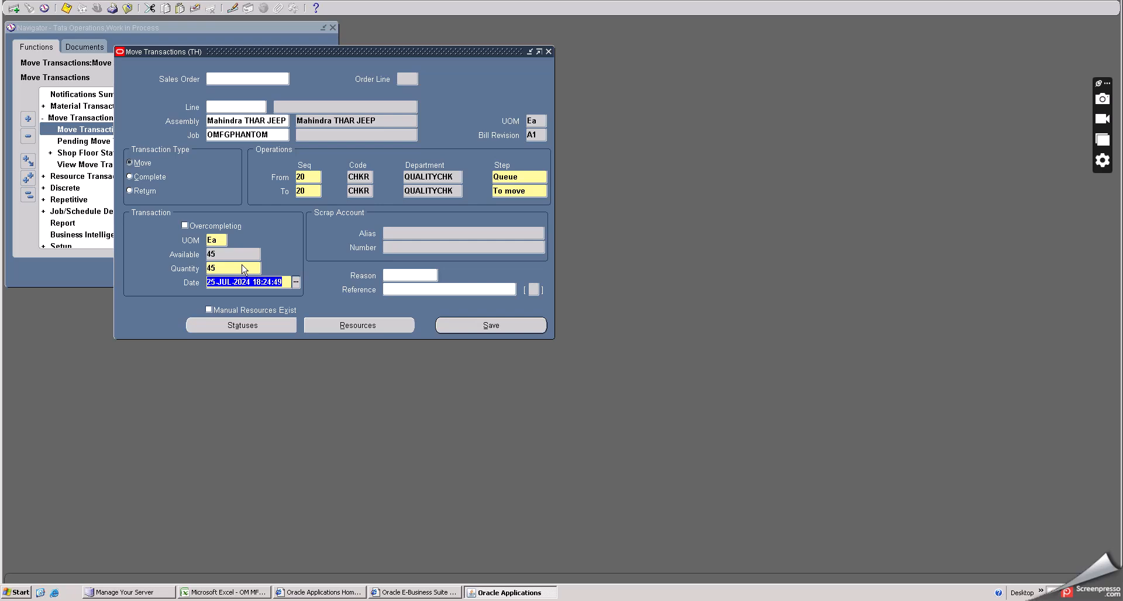
double_click(220, 269)
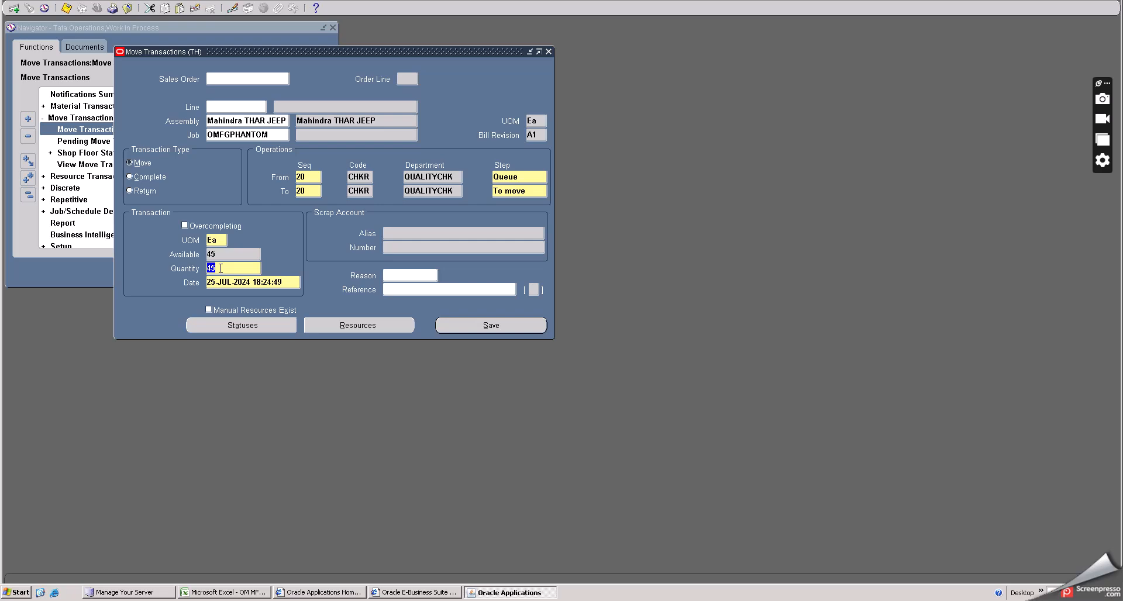
type("30")
key("Tab")
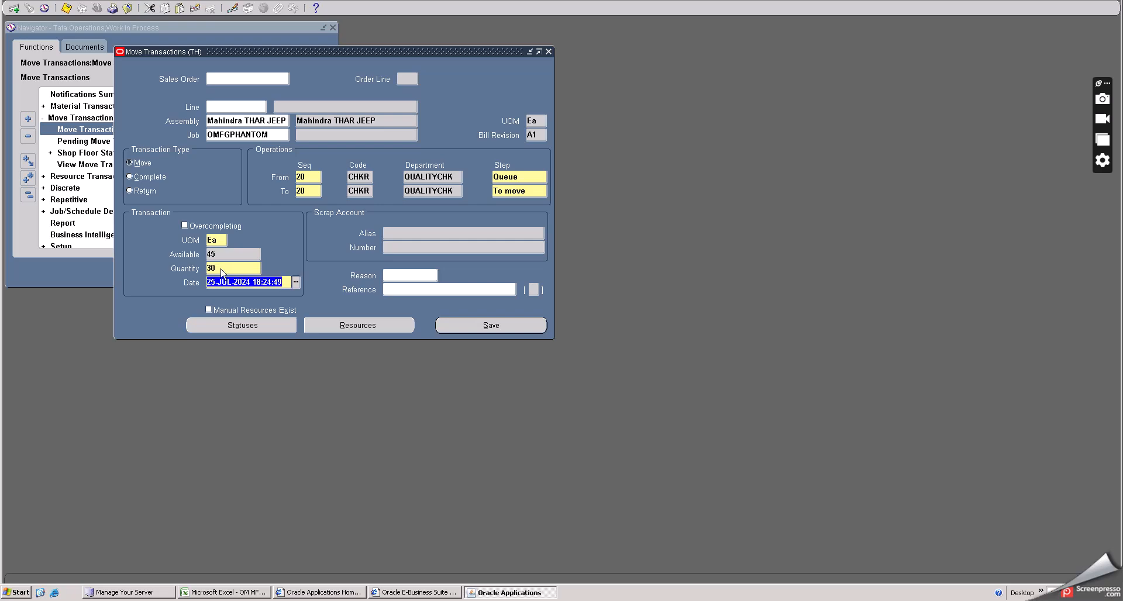
left_click(453, 324)
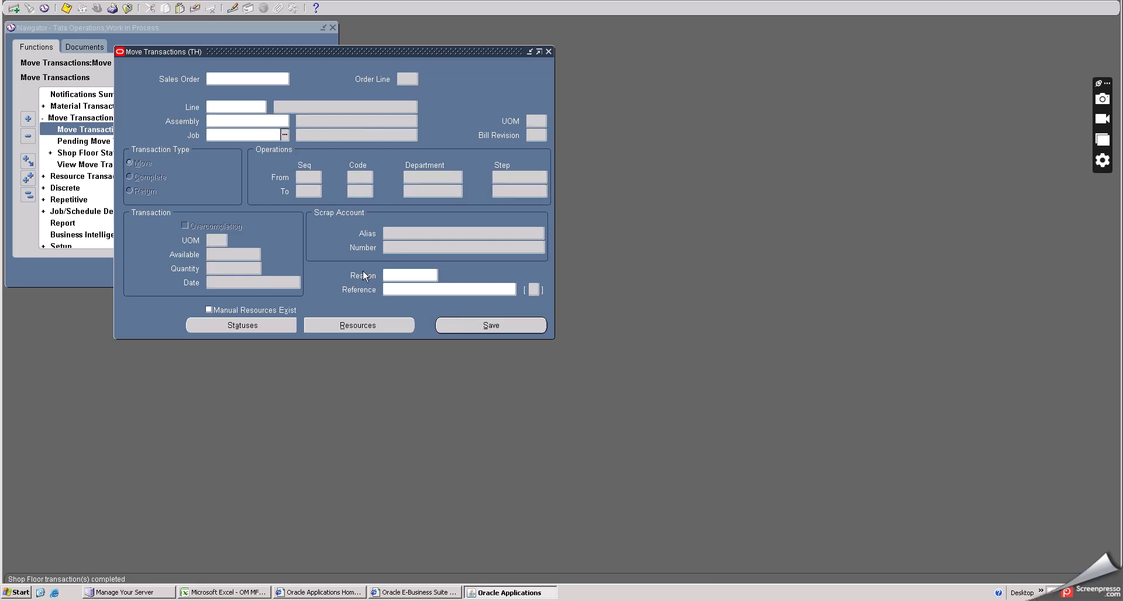
- Close the Move Transactions form
left_click(127, 8)
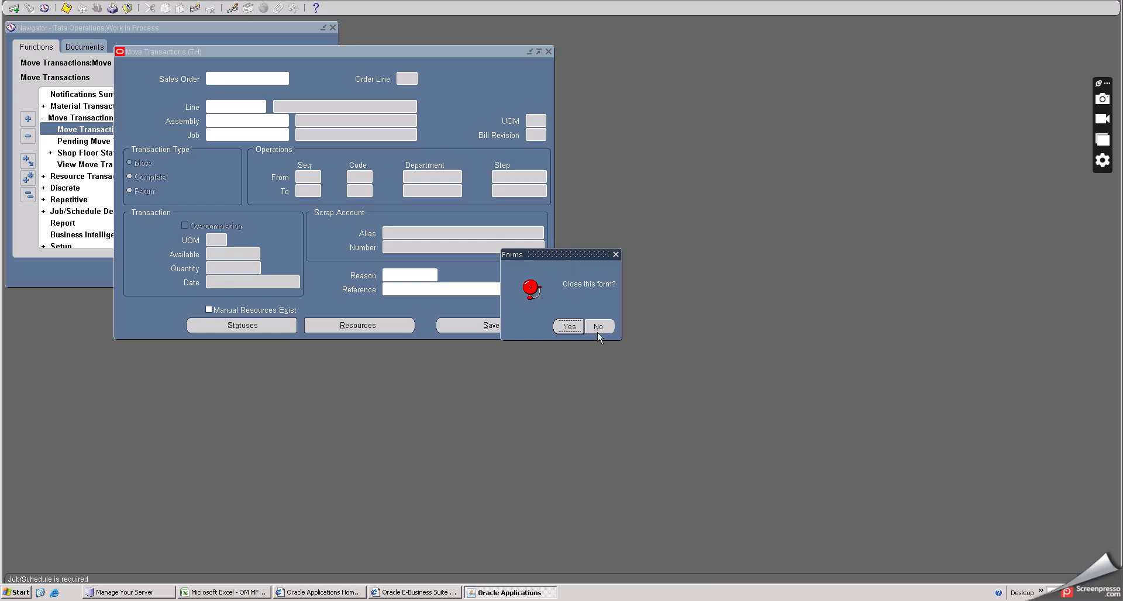
left_click(597, 330)
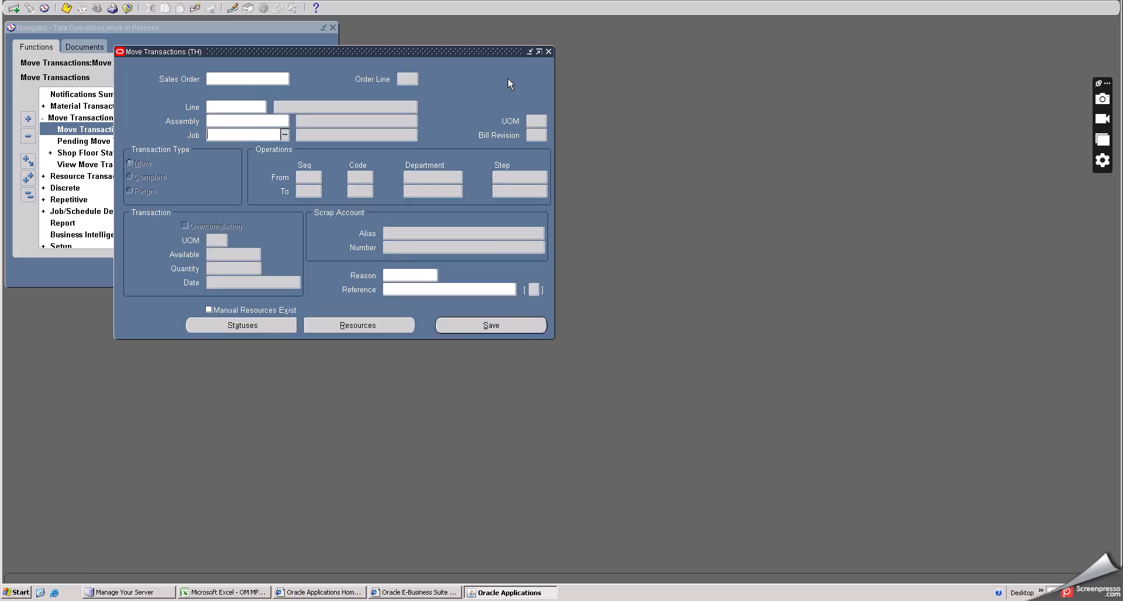
left_click(548, 51)
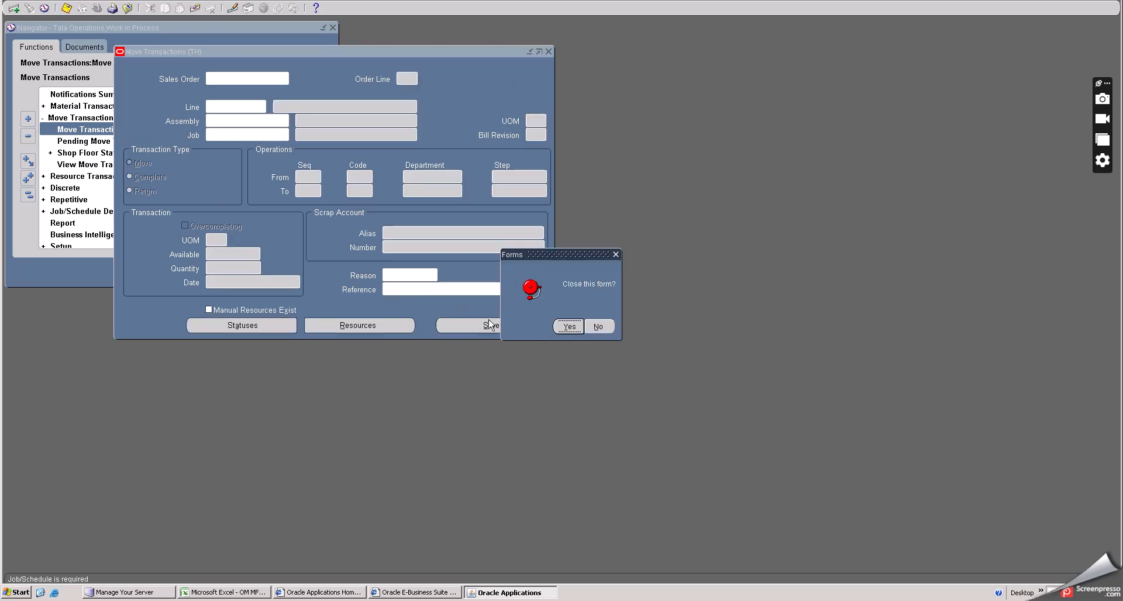
left_click(570, 326)
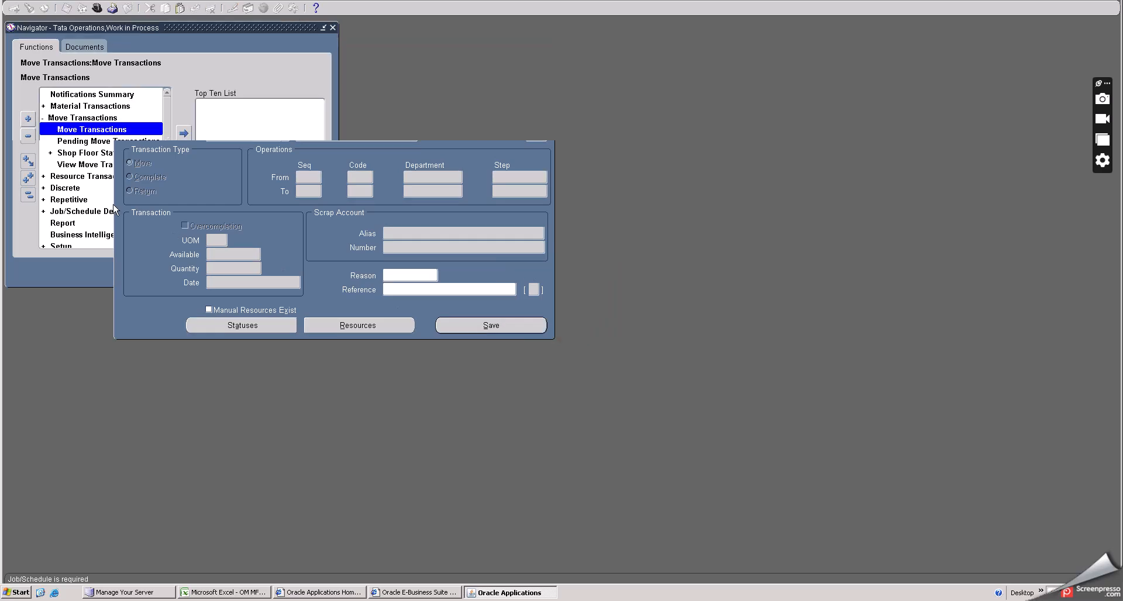
- Open discrete job OMFGPHANTOM from the Discrete Jobs summary listing all jobs
left_click(85, 188)
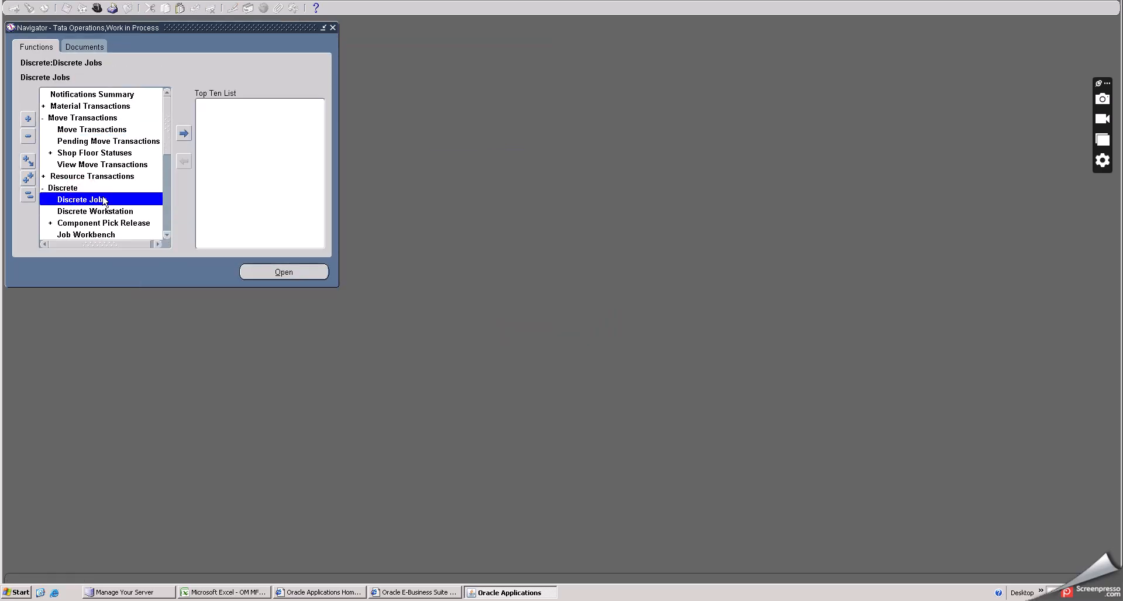
double_click(102, 196)
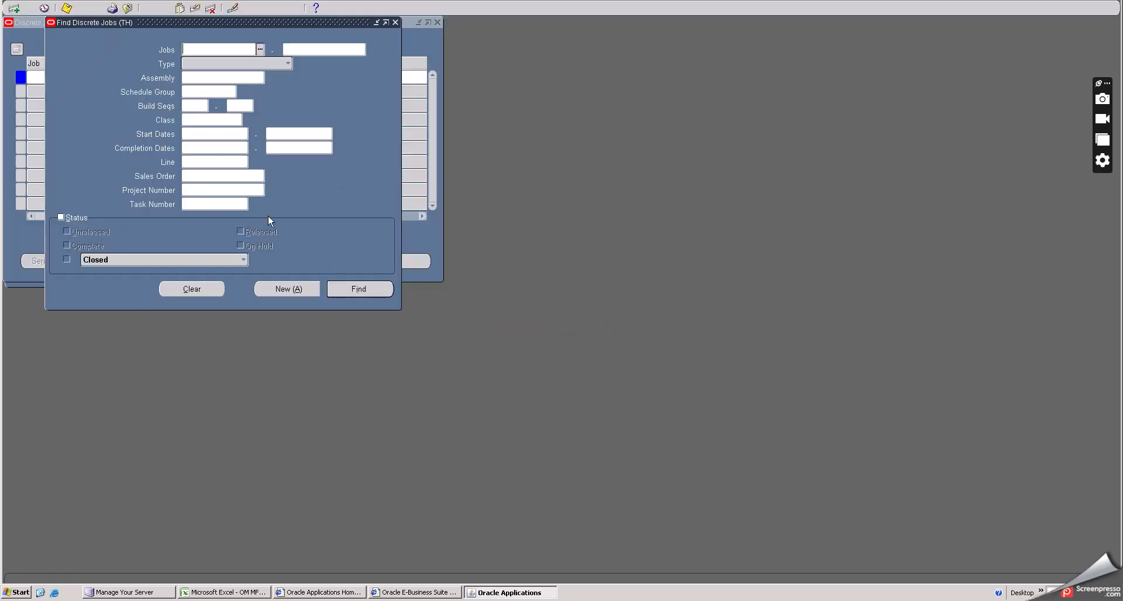
key("Return")
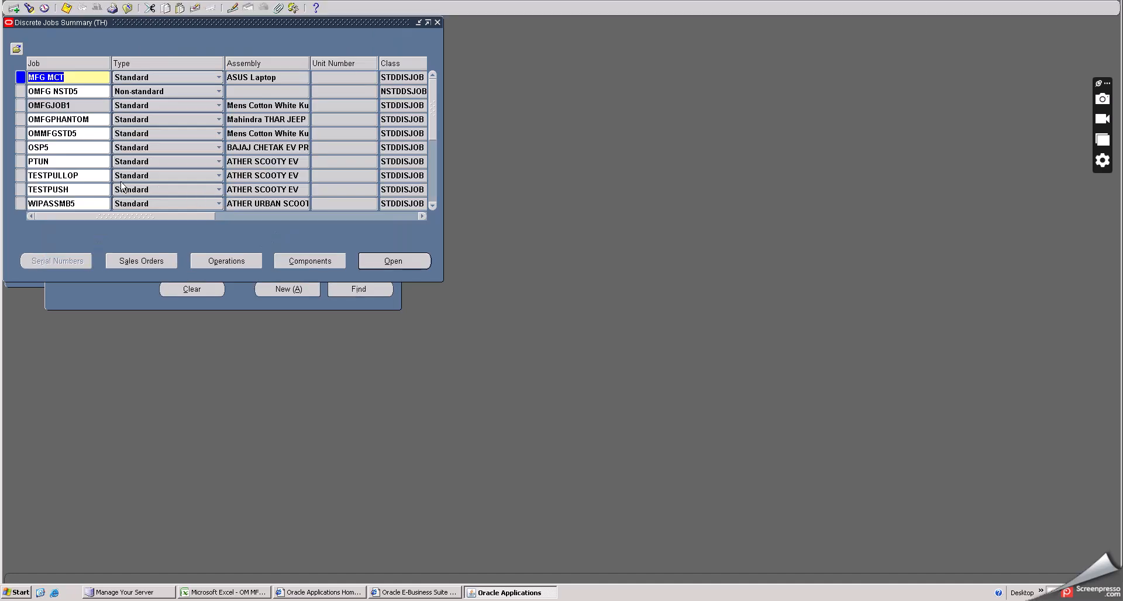
left_click(62, 120)
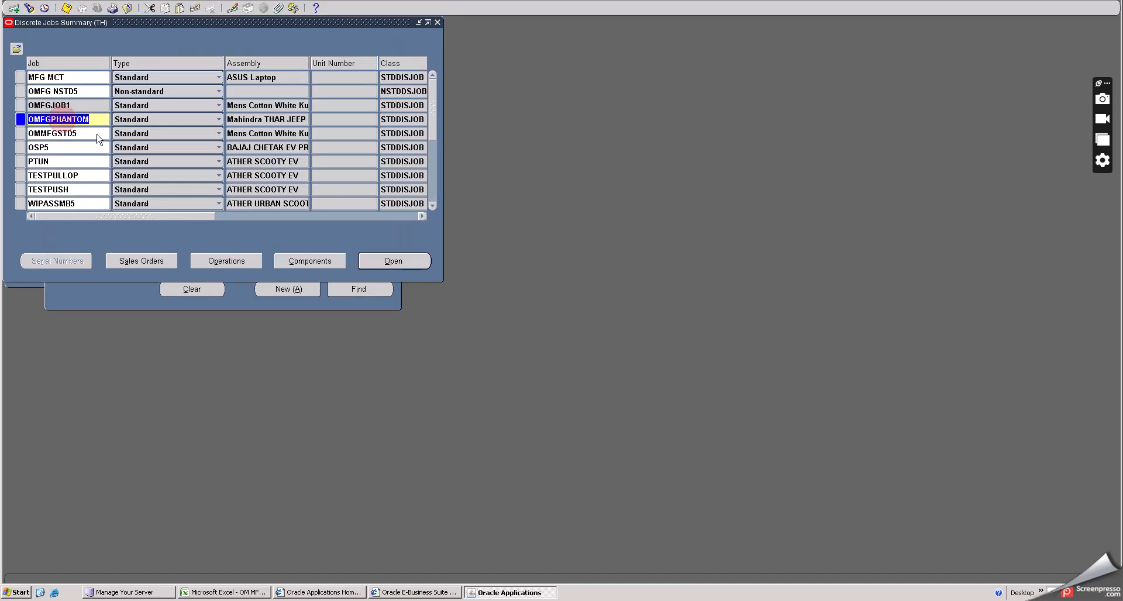
left_click(386, 263)
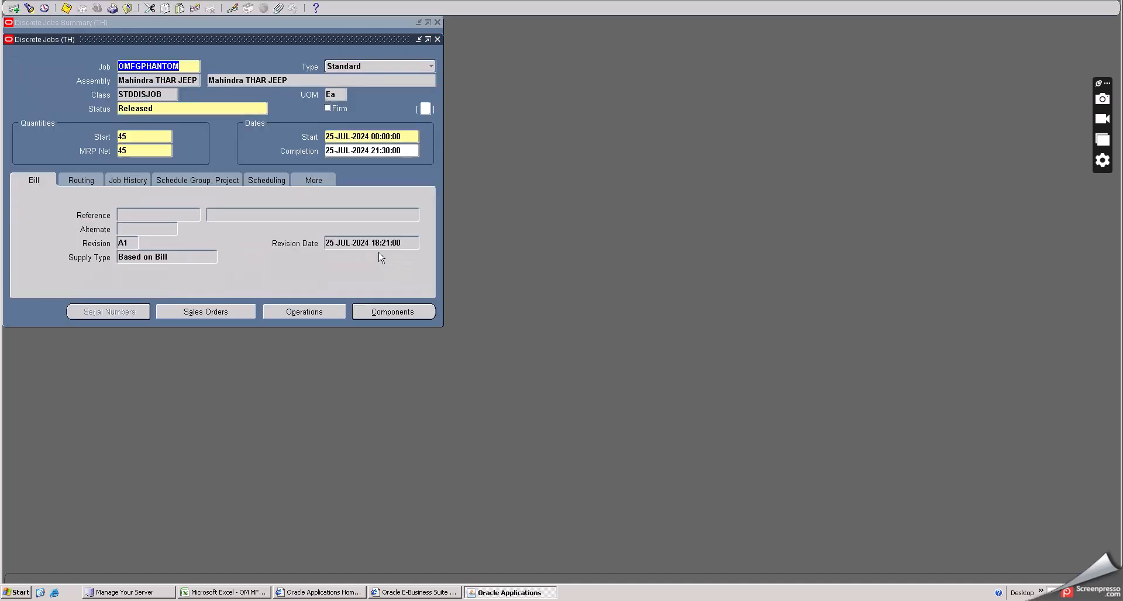
- Review the quantities of the job's material requirements, then close the components window
left_click(393, 311)
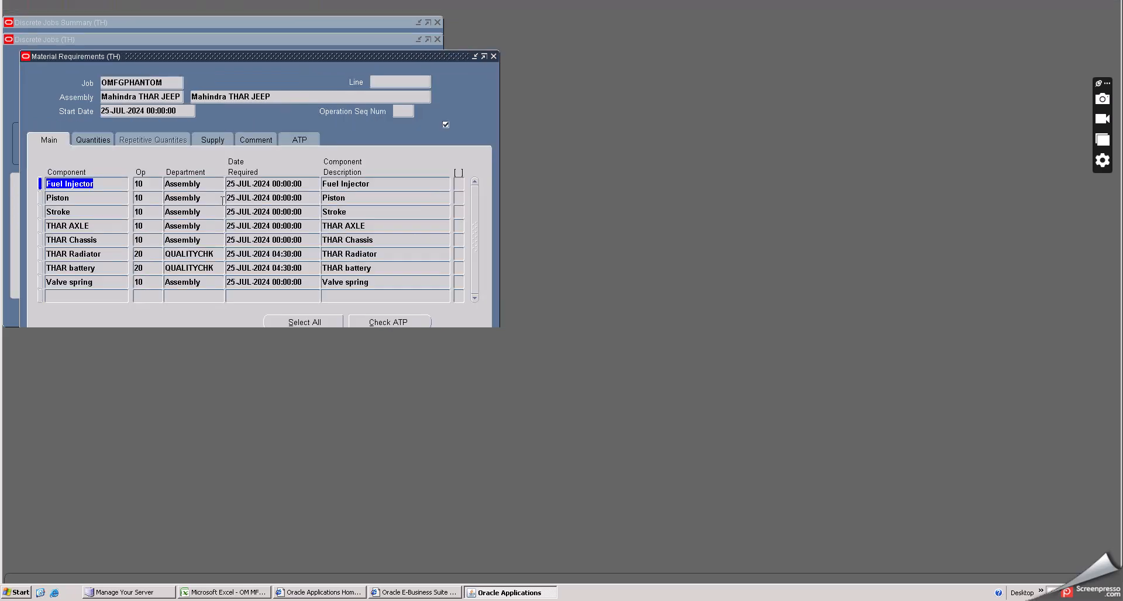
left_click(102, 136)
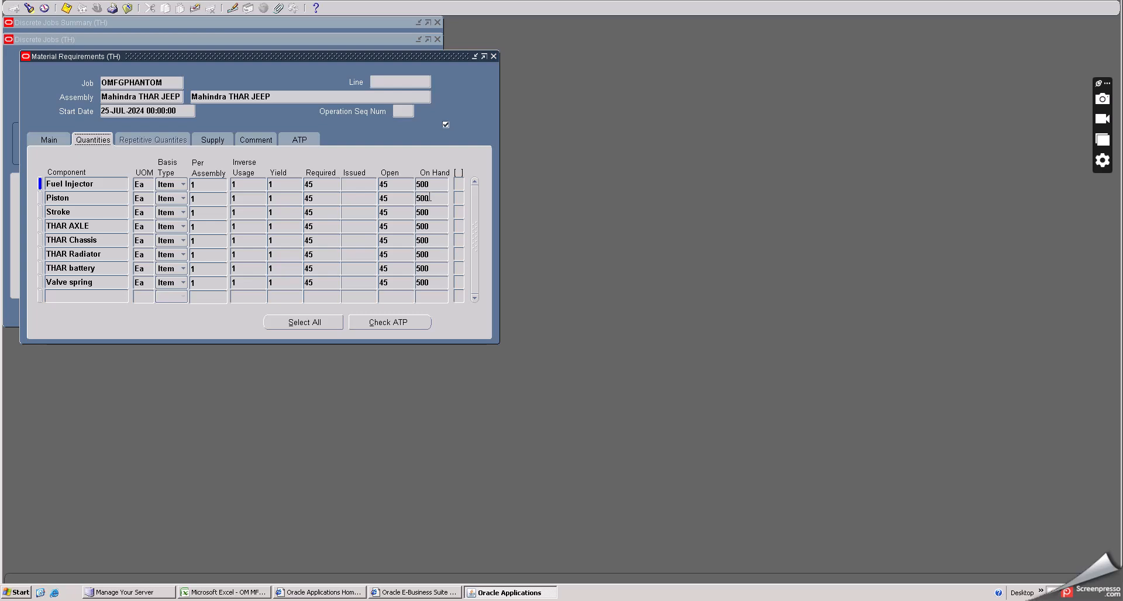
left_click(494, 56)
- Review the job's operation quantities for each sequence, then close the job windows
left_click(315, 313)
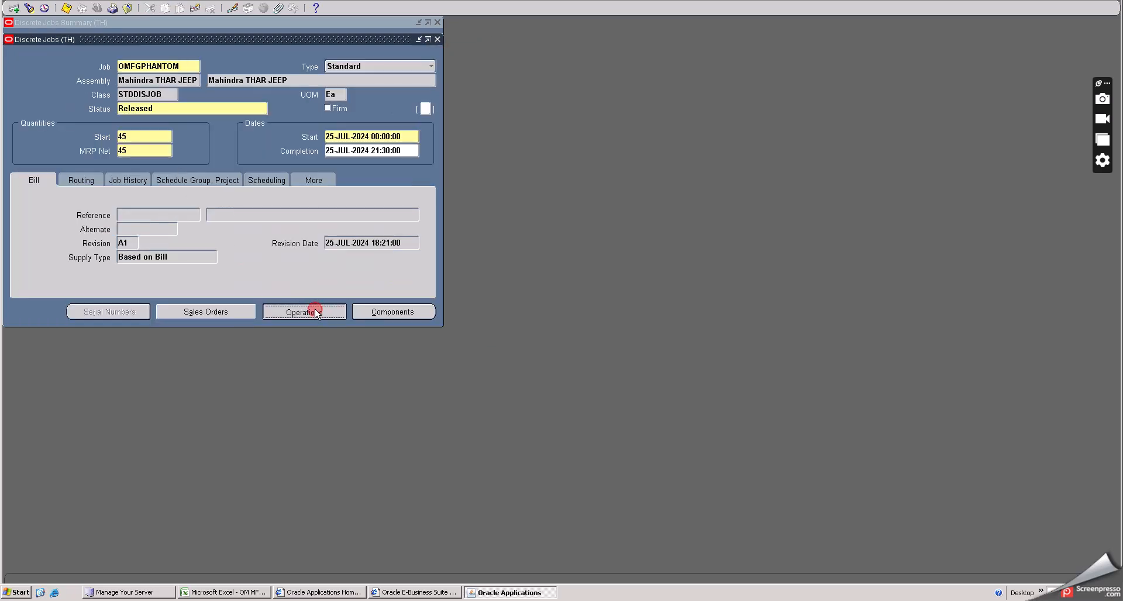
left_click(98, 147)
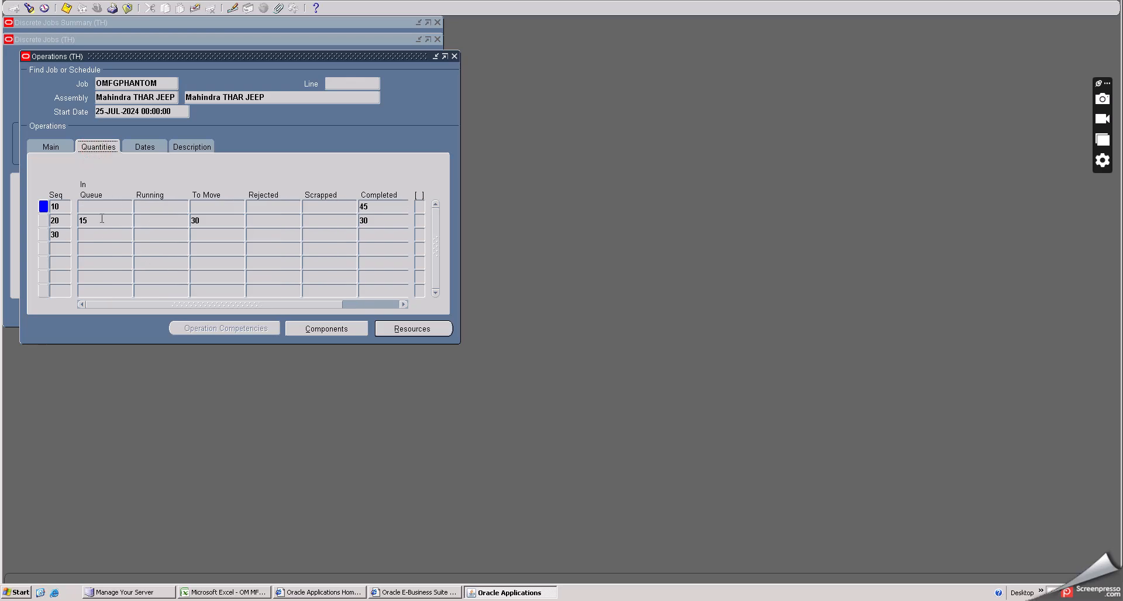
left_click(372, 207)
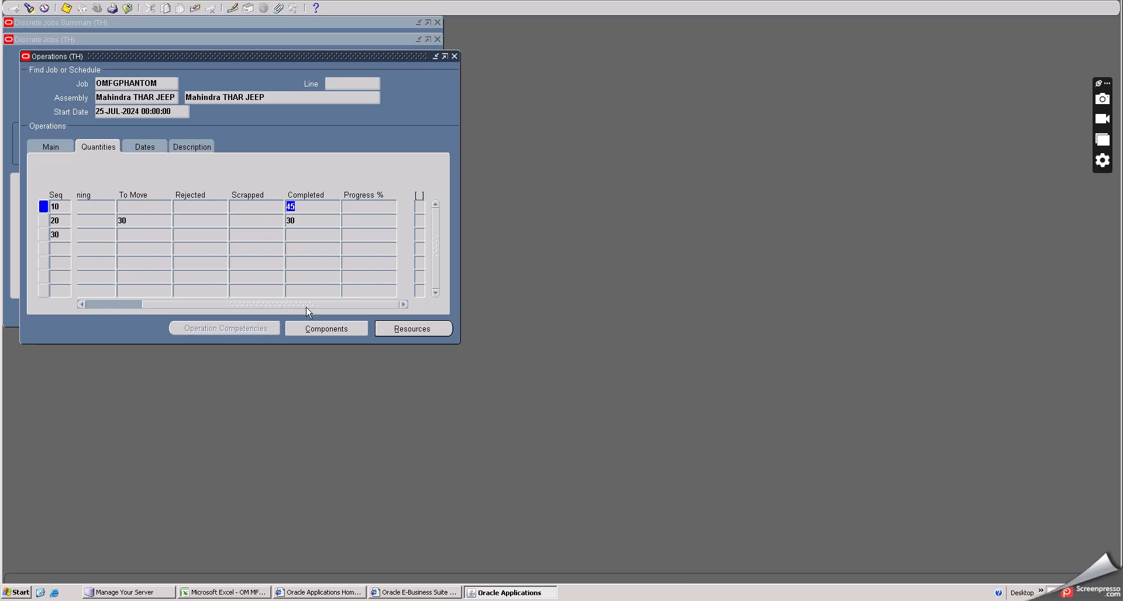
left_click_drag(310, 305, 224, 302)
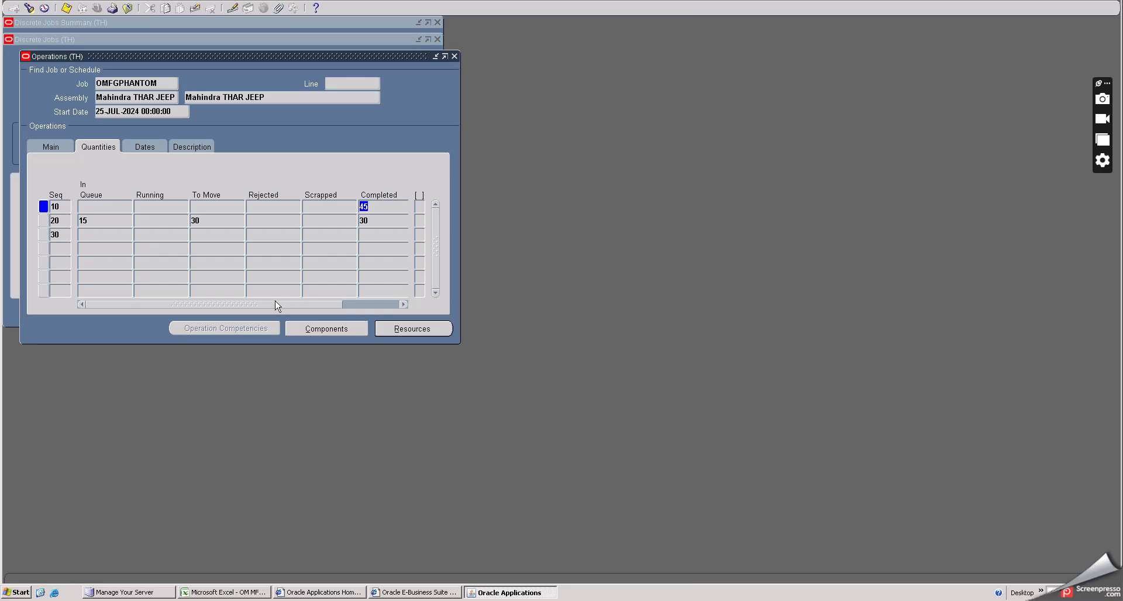
left_click(102, 221)
left_click(128, 8)
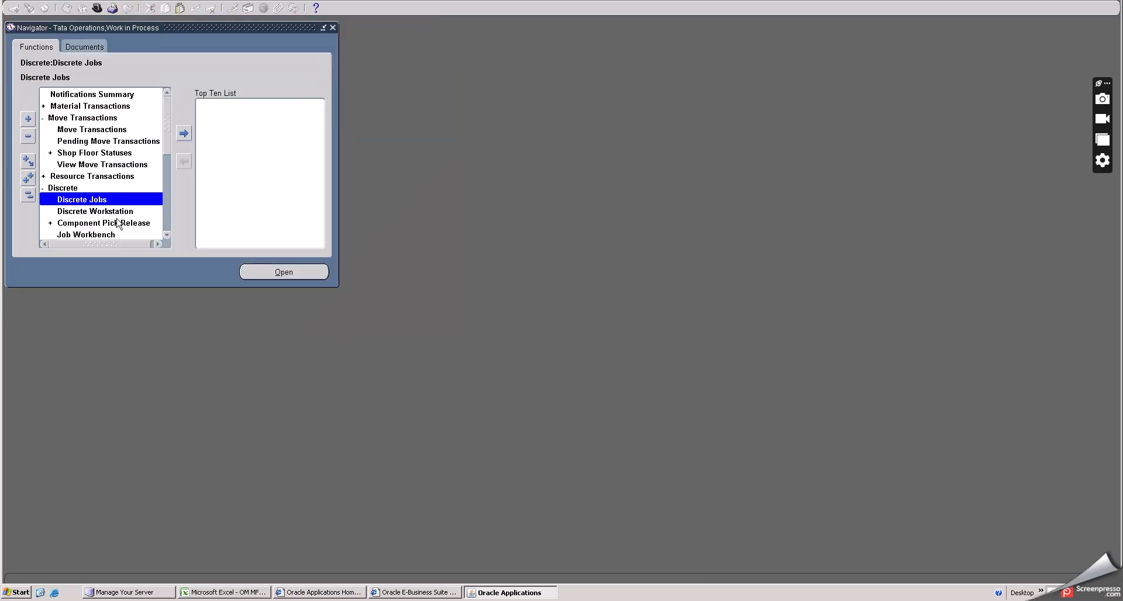
- Open Move Transactions and select job OMFGPHANTOM by listing all jobs
left_click(88, 129)
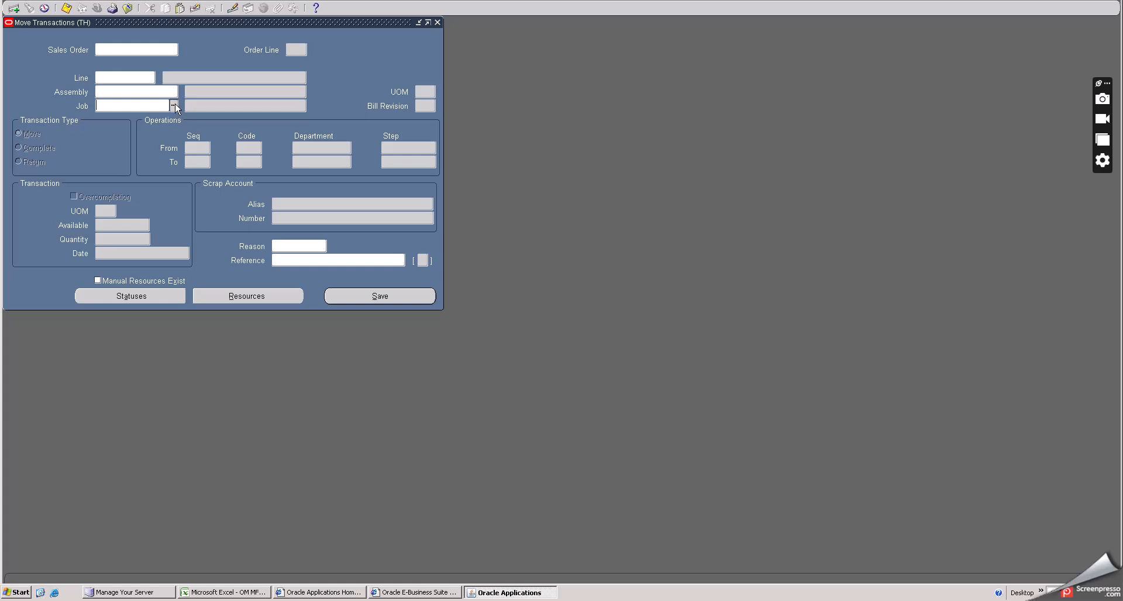
left_click(174, 105)
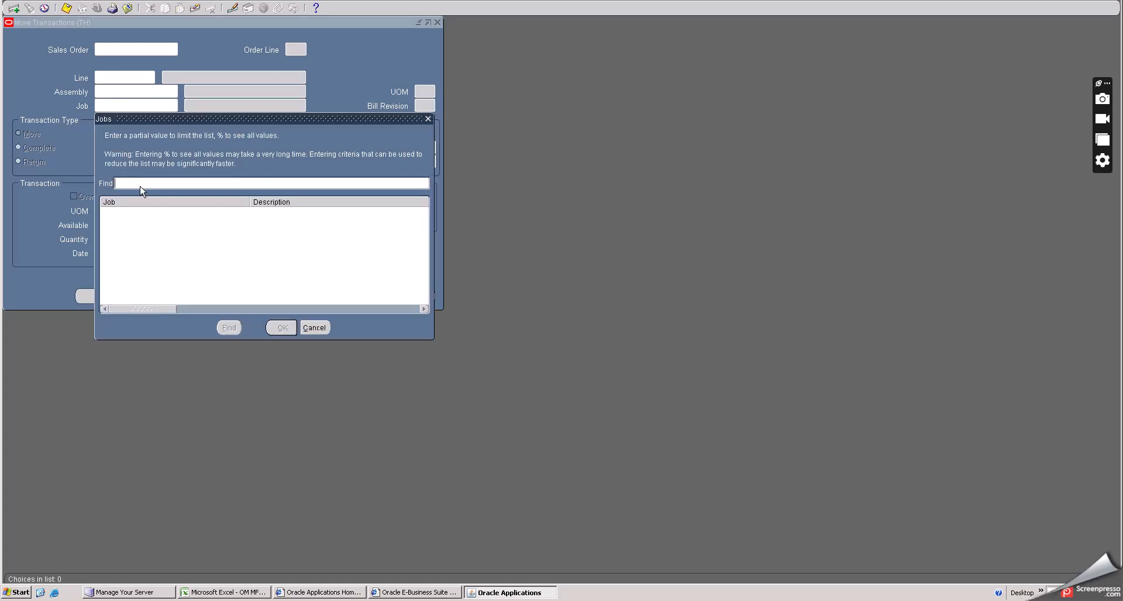
type("%")
left_click(228, 327)
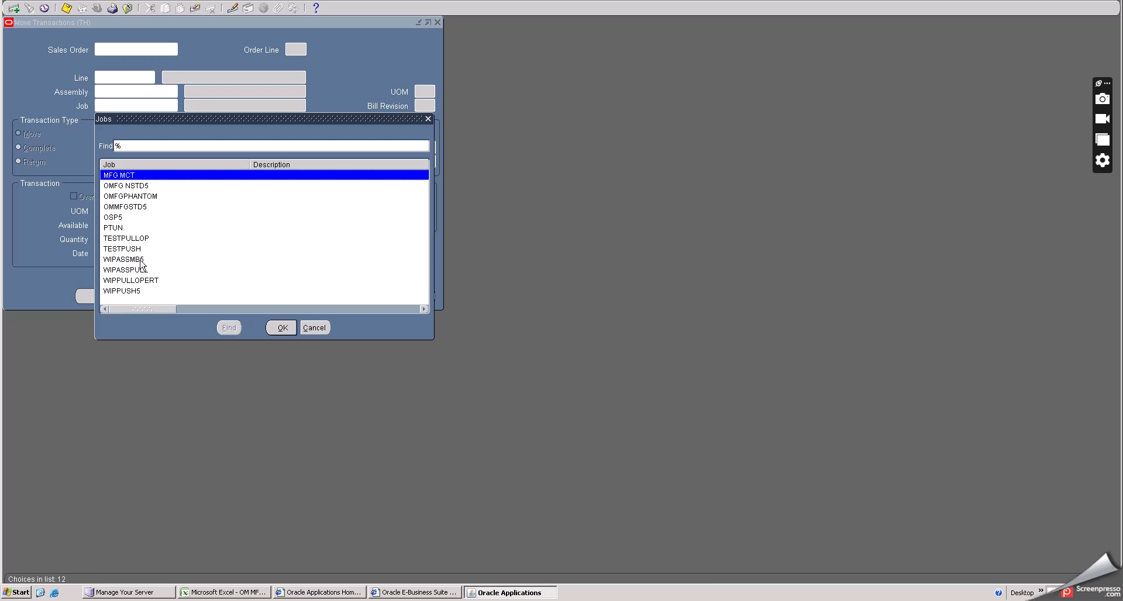
left_click(139, 259)
left_click(134, 196)
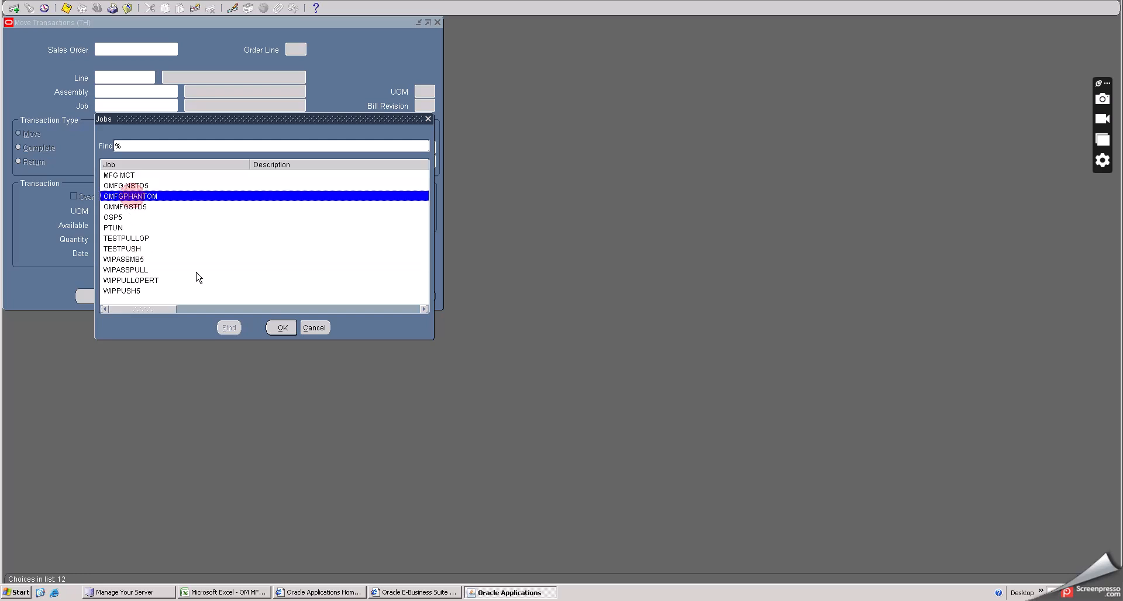
left_click(279, 328)
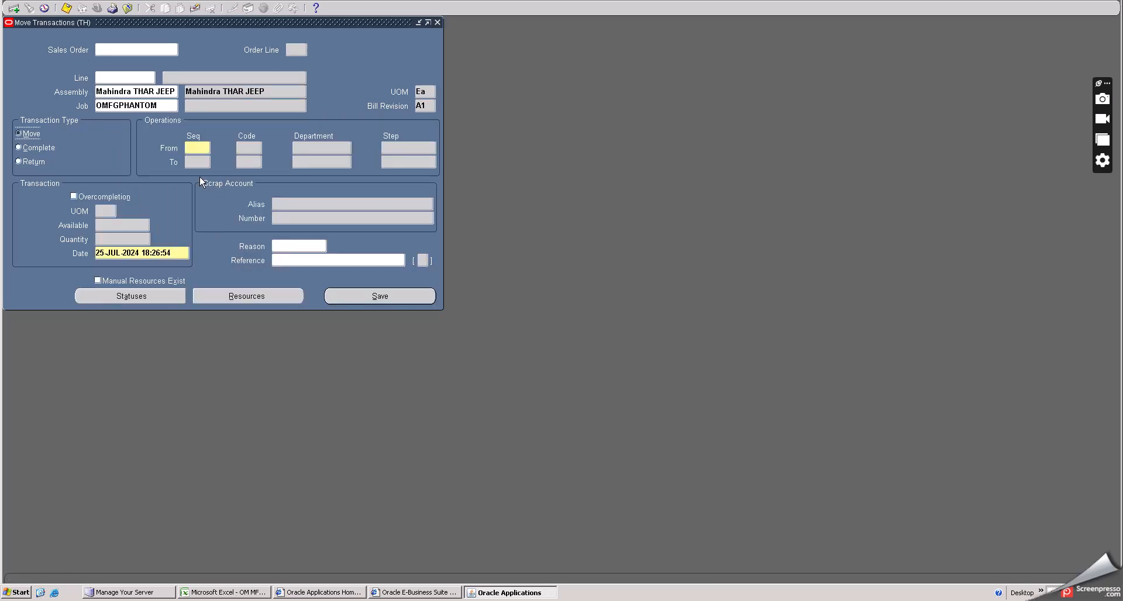
- Set the move's From operation to sequence 20 CHKR at the Queue step
double_click(209, 146)
left_click(356, 227)
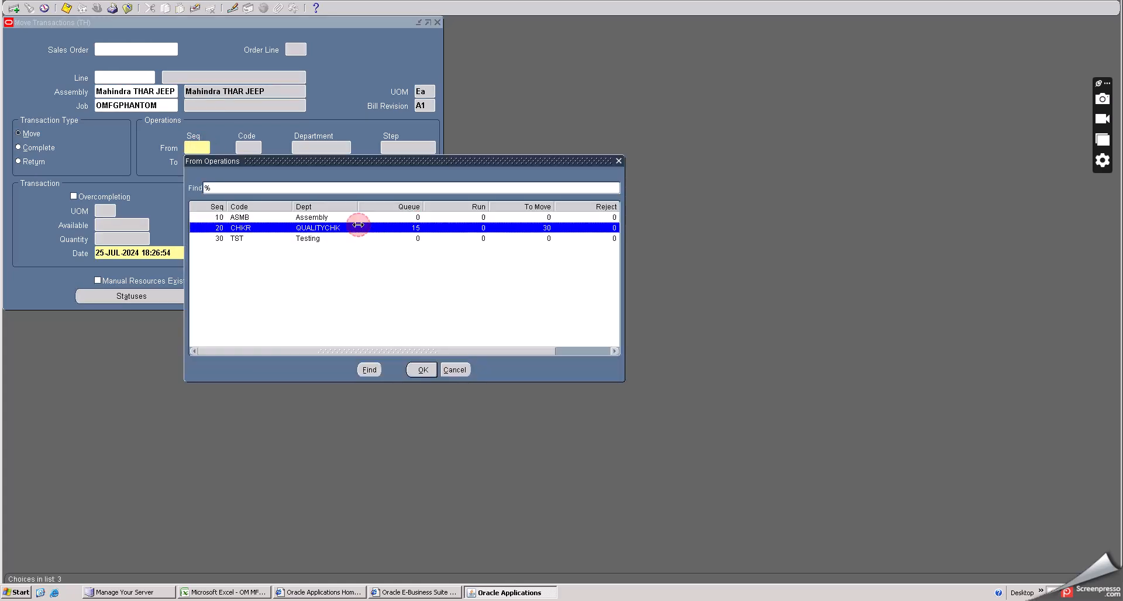
left_click(421, 369)
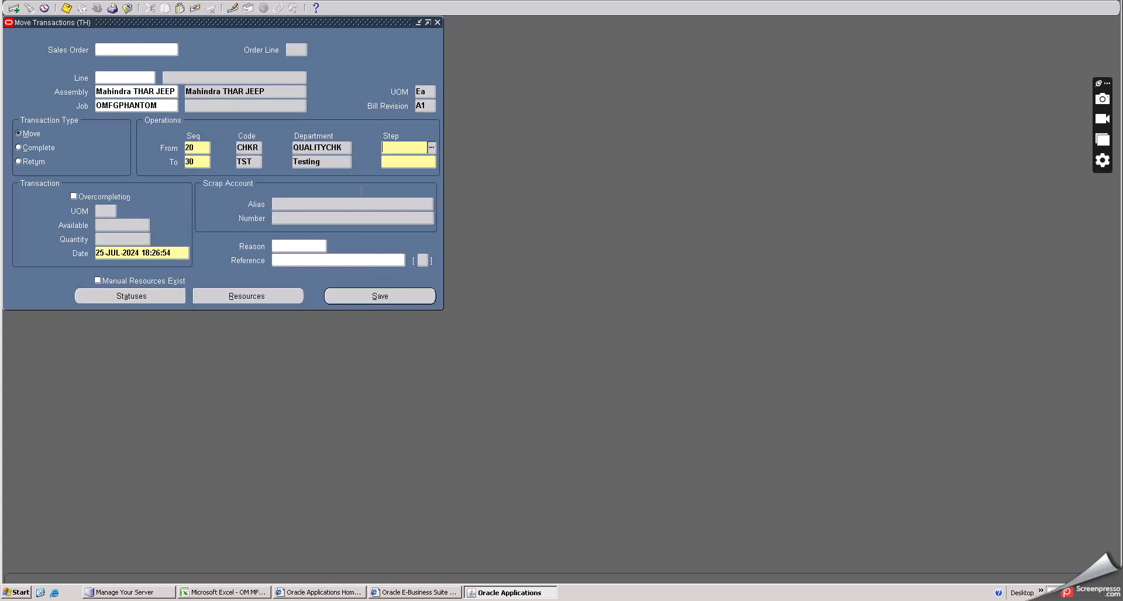
left_click(431, 148)
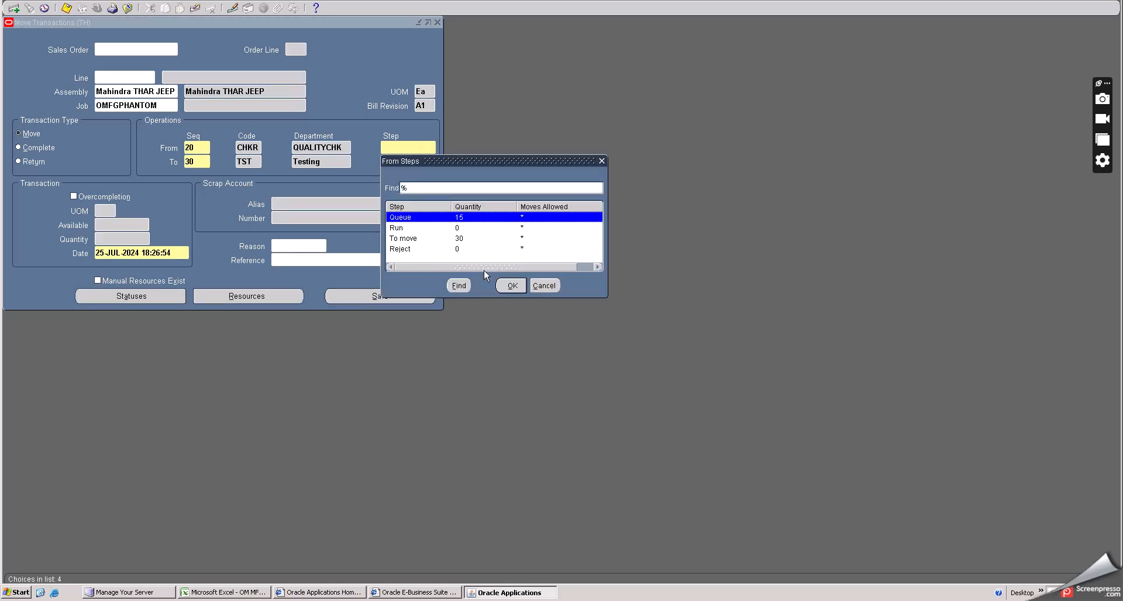
left_click(515, 289)
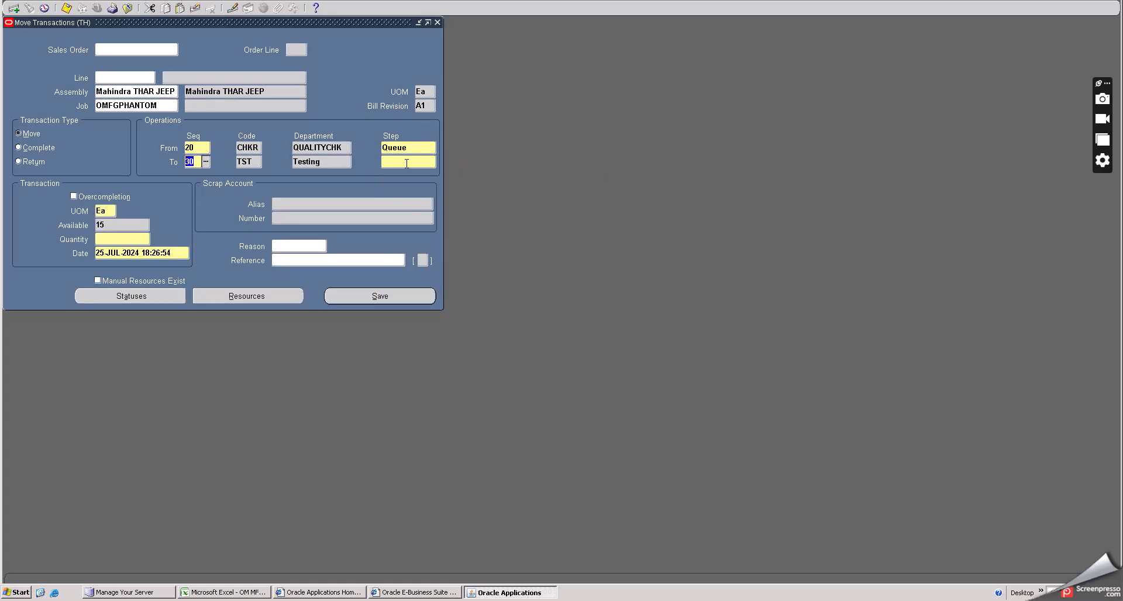
left_click(406, 163)
left_click(431, 164)
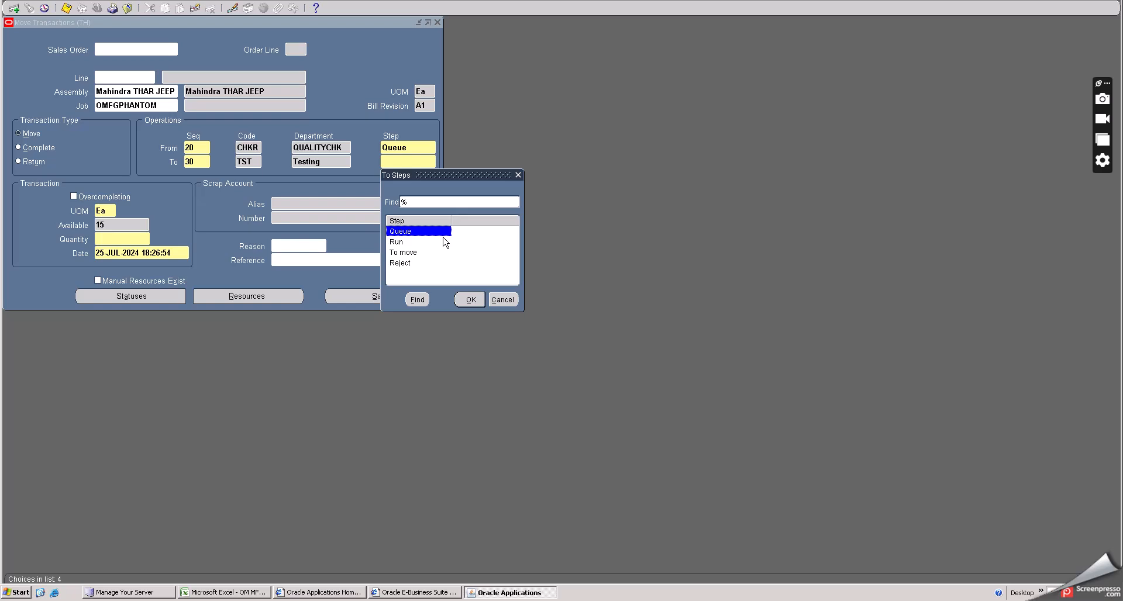
left_click(409, 253)
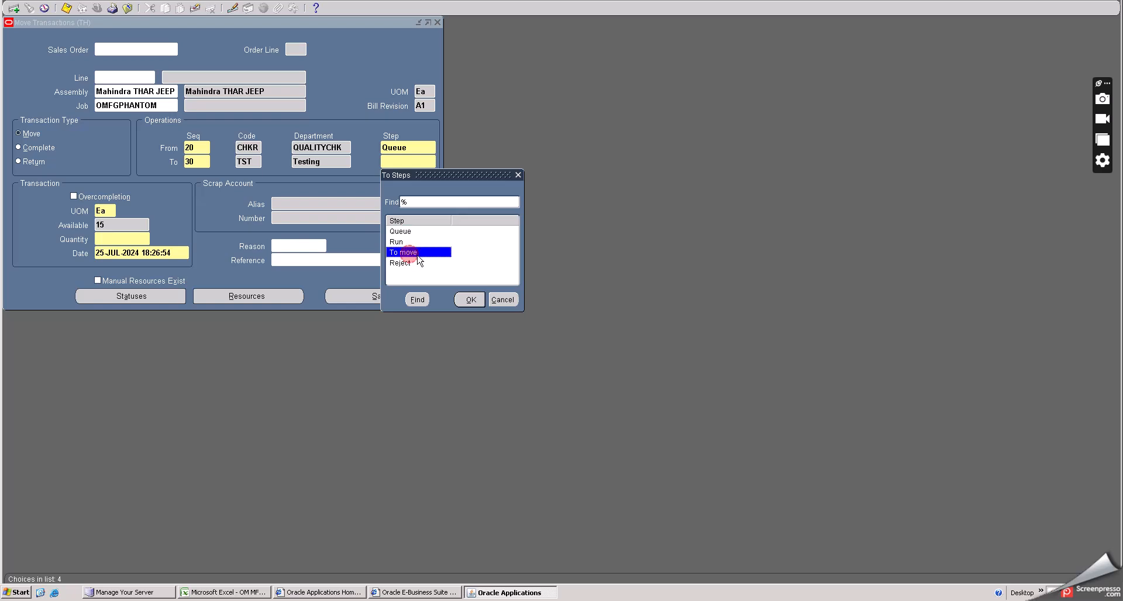
left_click(471, 300)
- Set the To operation to sequence 20 CHKR at the To move step
left_click(199, 162)
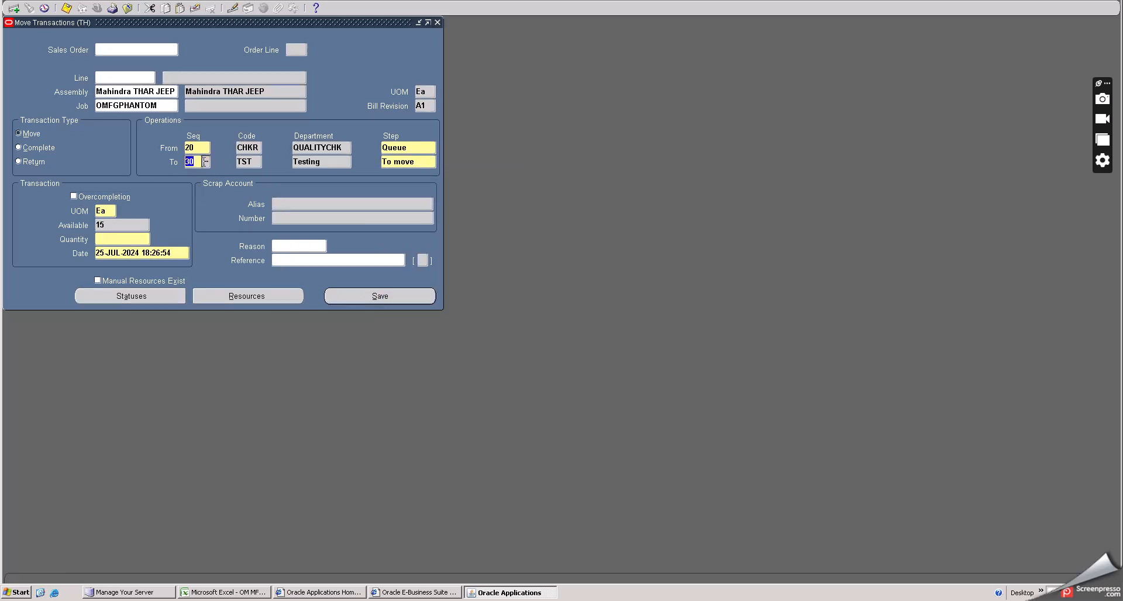
left_click(205, 163)
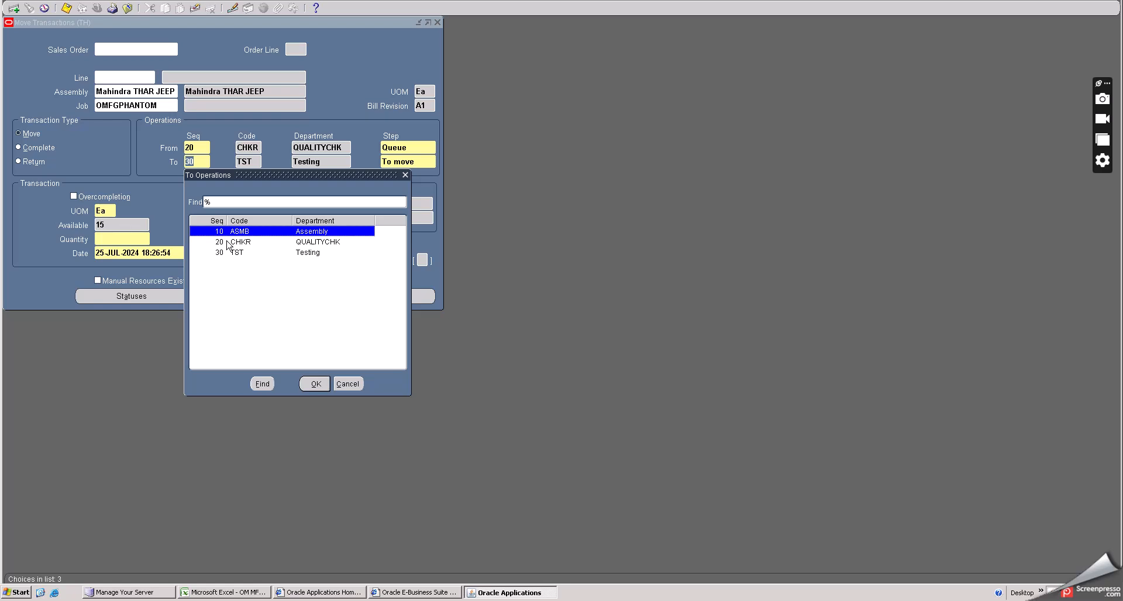
left_click(226, 241)
left_click(313, 383)
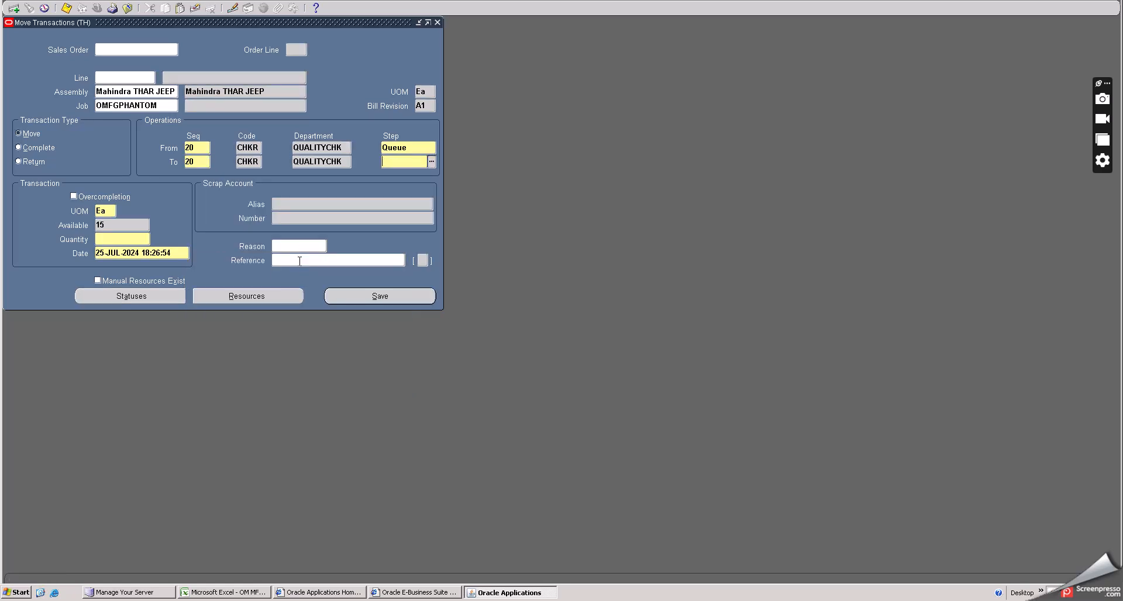
left_click(432, 162)
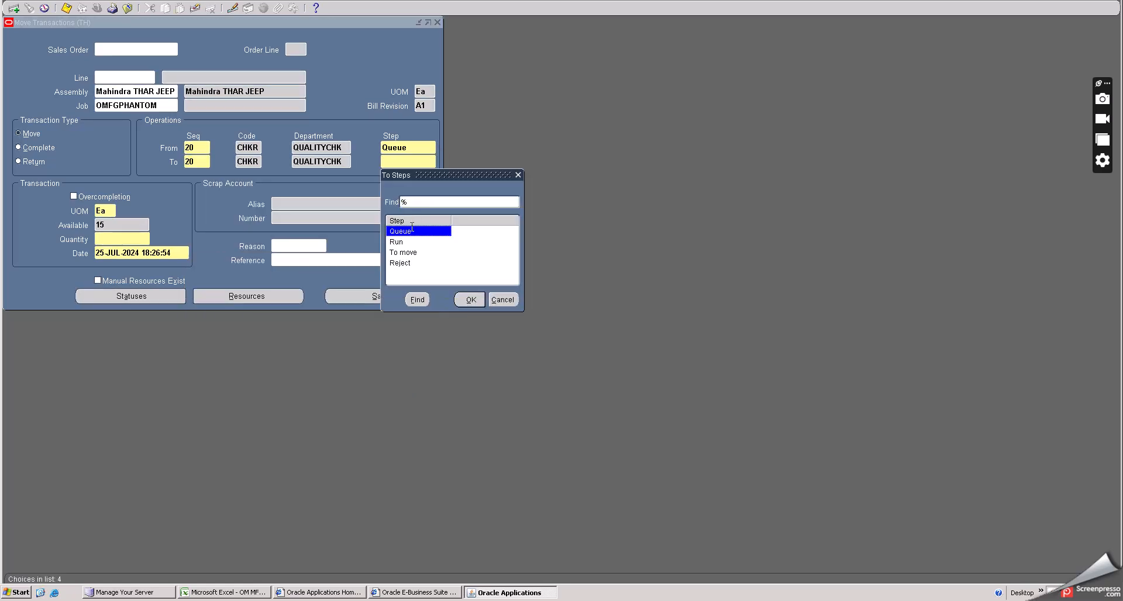
left_click(403, 252)
left_click(469, 300)
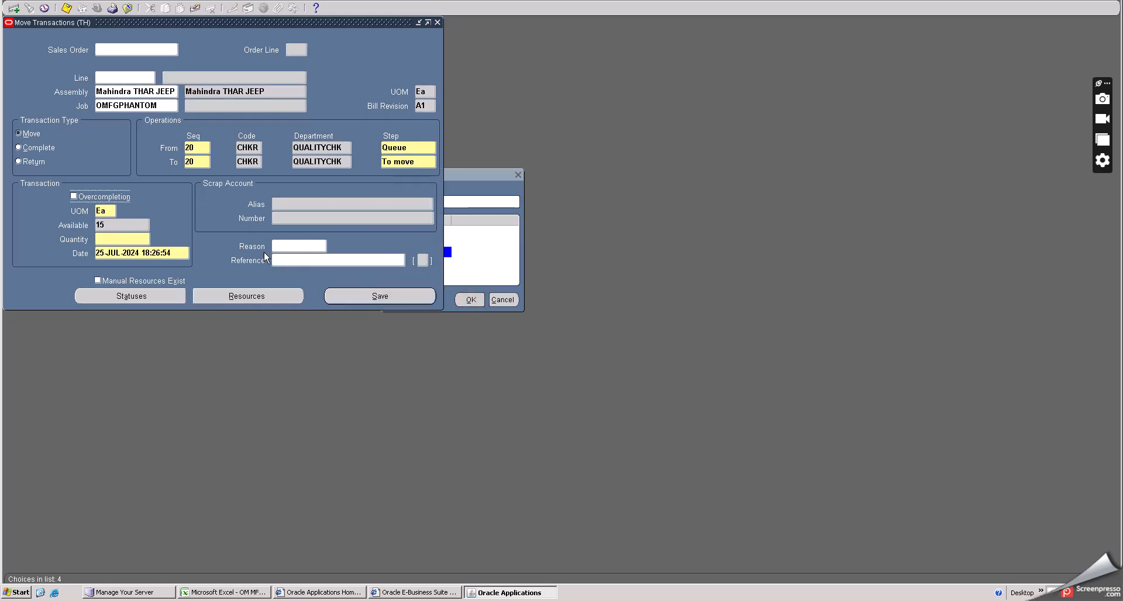
- Enter a move quantity of 15 and save the transaction
left_click(134, 236)
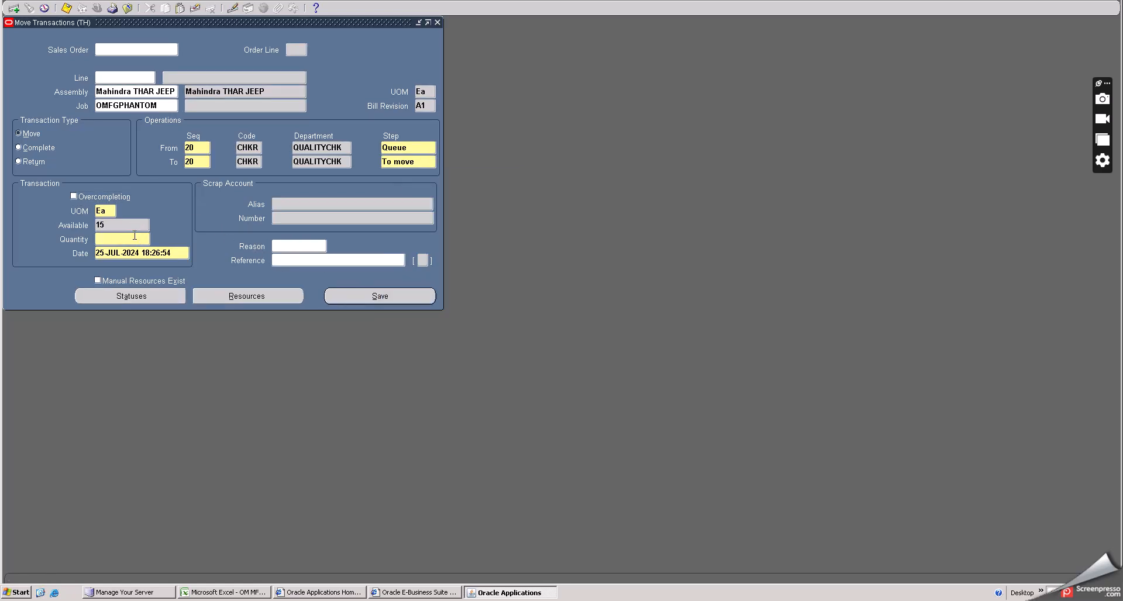
type("15")
key("Tab")
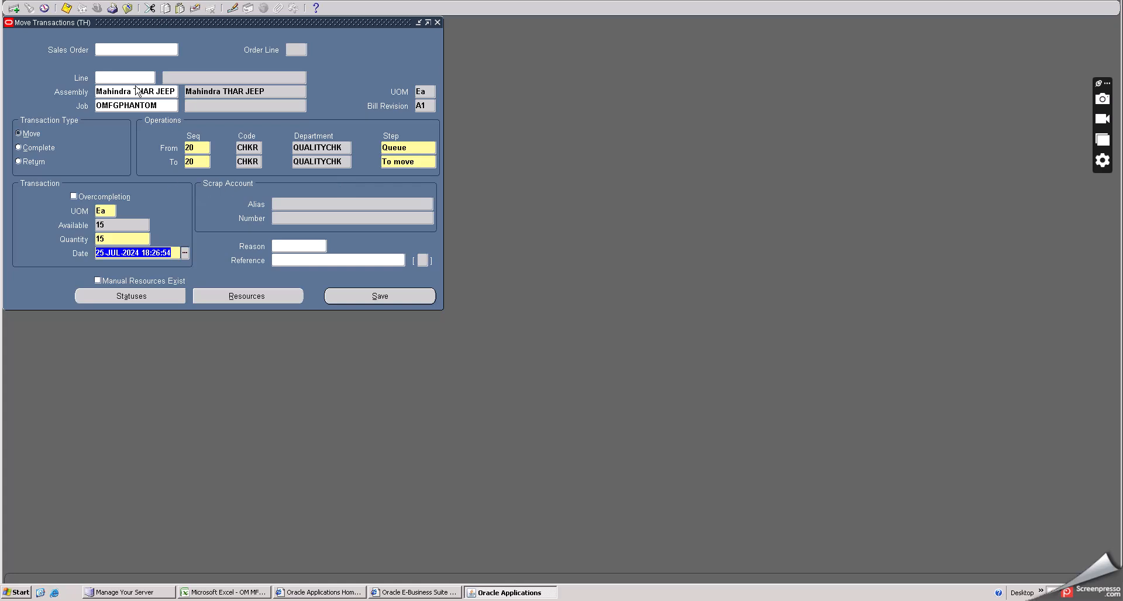
left_click(66, 8)
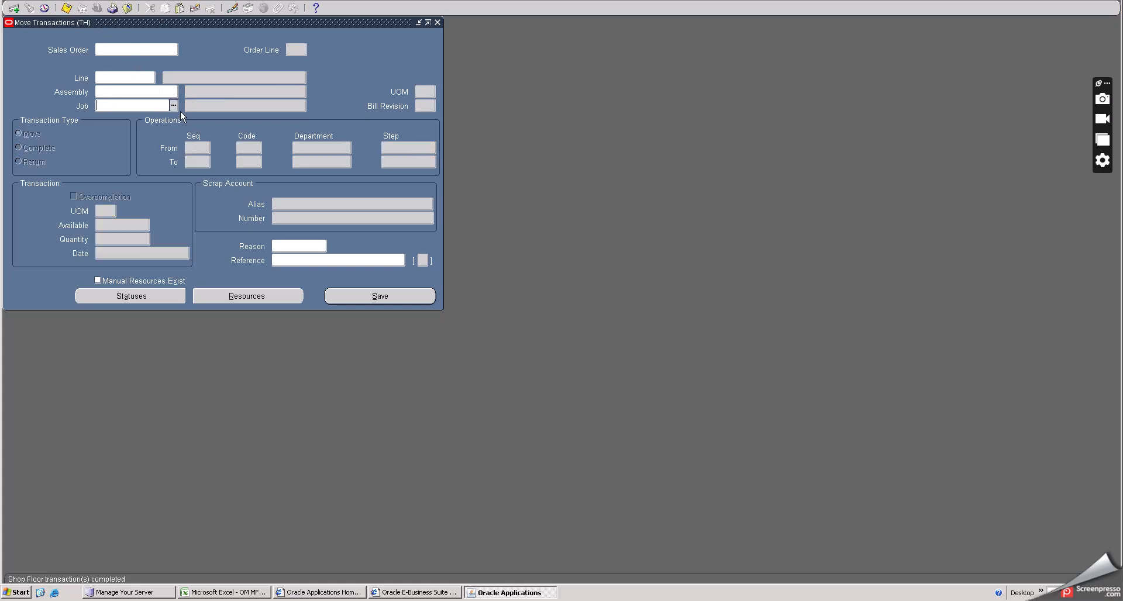
- Select job OMFGPHANTOM again for a new move transaction by listing all jobs
left_click(172, 106)
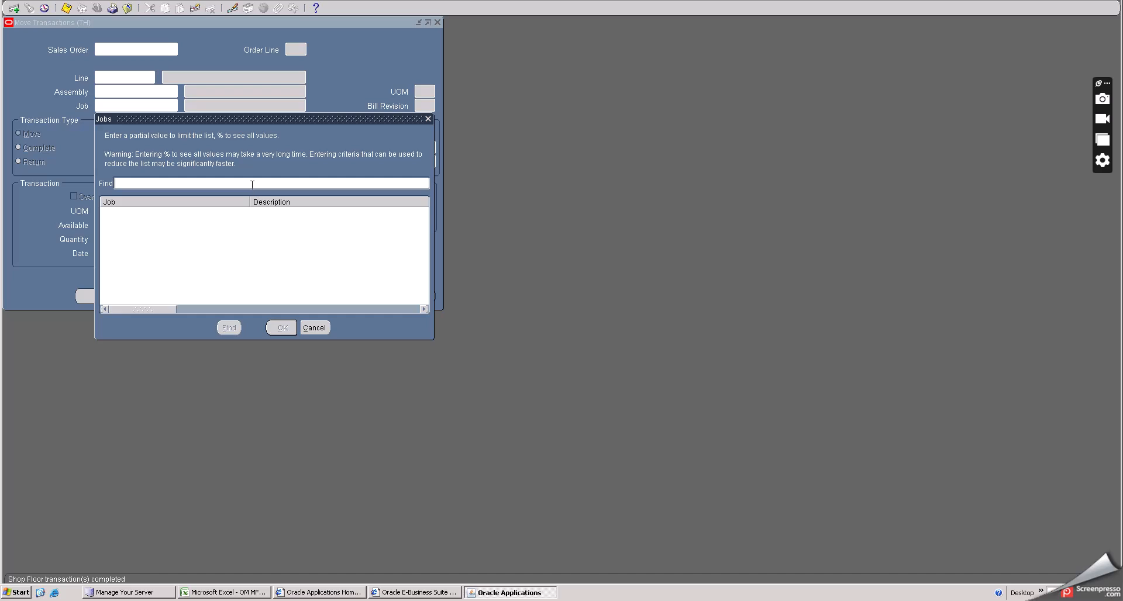
type("%")
left_click(229, 327)
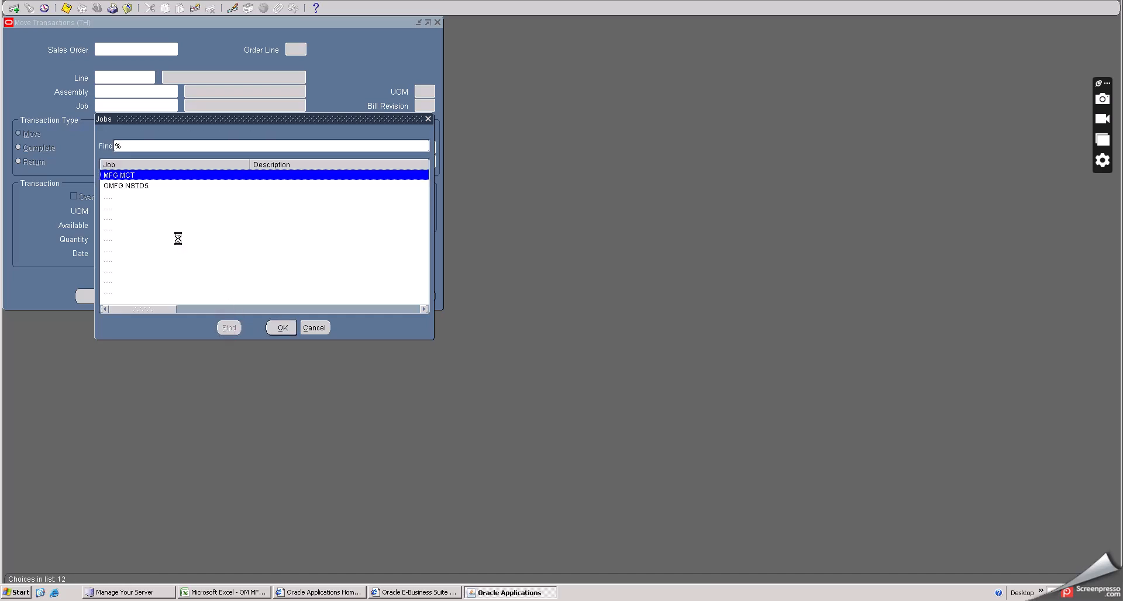
left_click(146, 196)
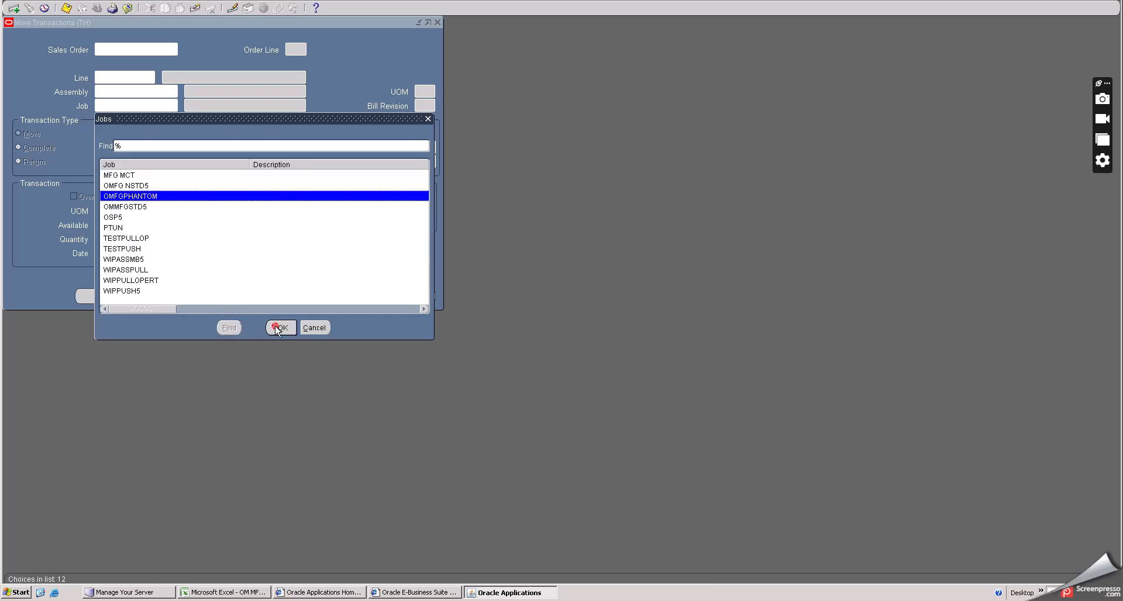
left_click(278, 329)
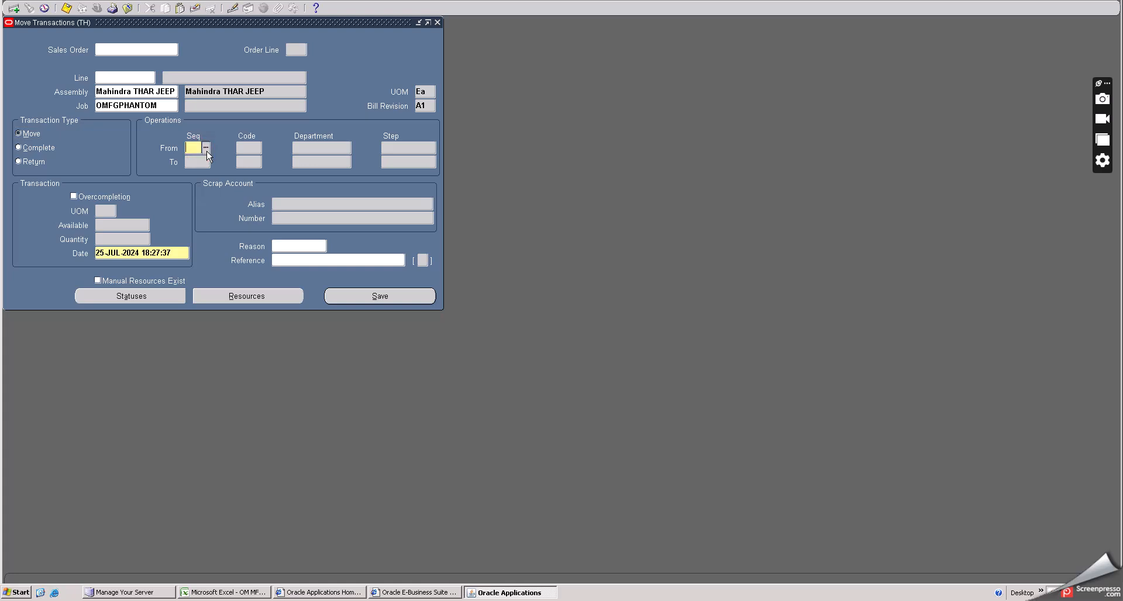
- Move from operation 20 CHKR's To move step to operation 30 TST at the Queue step
left_click(206, 148)
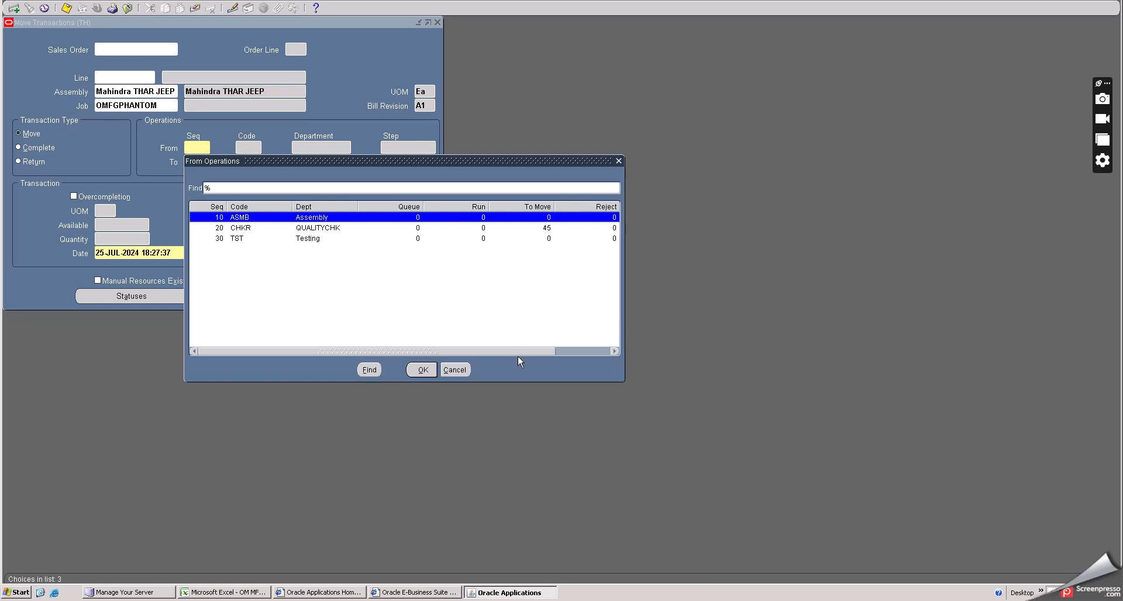
mouse_move(517, 351)
left_mouse_down()
mouse_move(580, 349)
mouse_move(500, 350)
left_mouse_up()
left_click(472, 227)
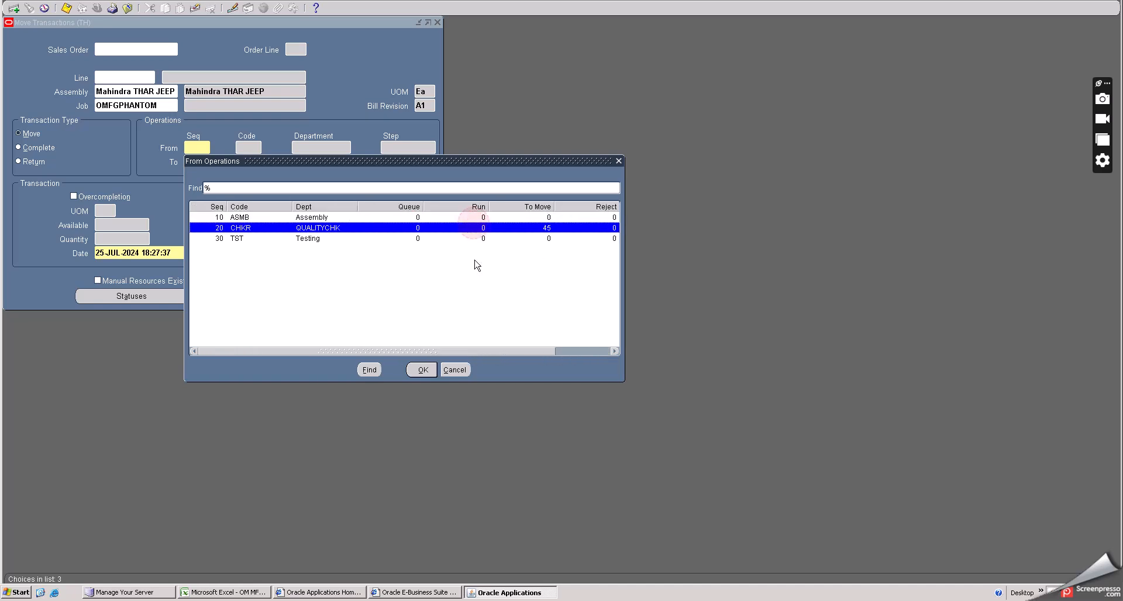
left_click(423, 369)
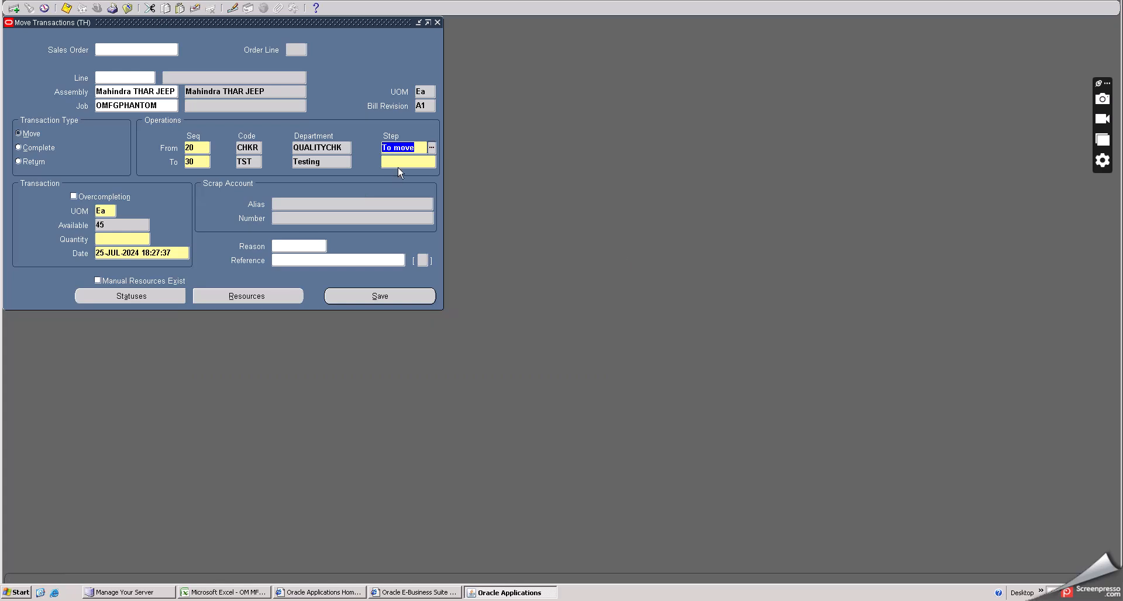
left_click(400, 162)
left_click(431, 162)
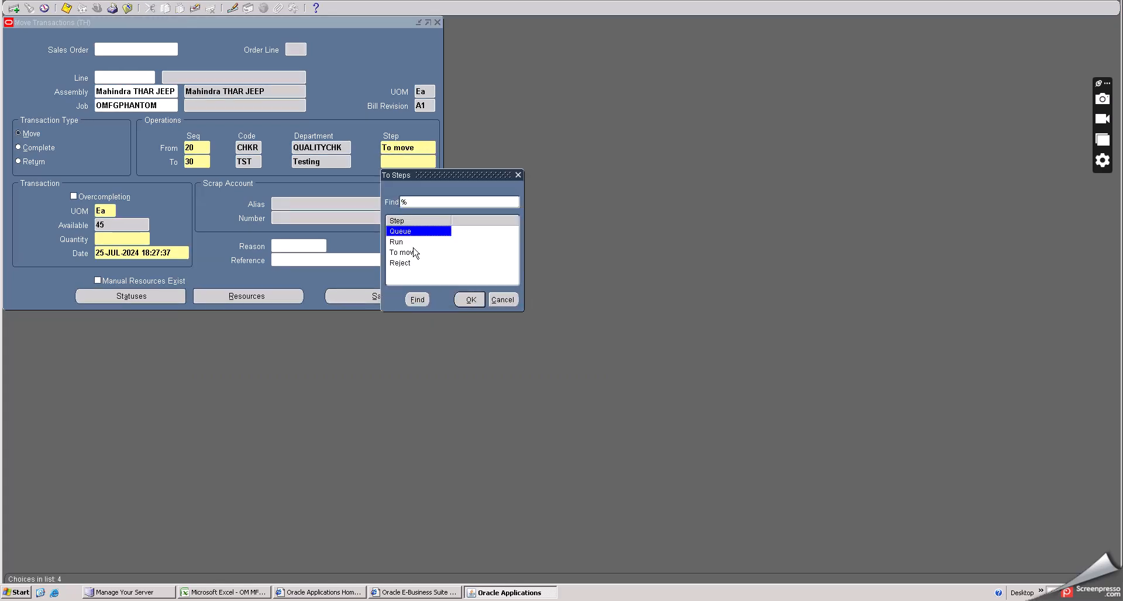
left_click(469, 299)
- Enter a move quantity of 45 and save the transaction
left_click(131, 239)
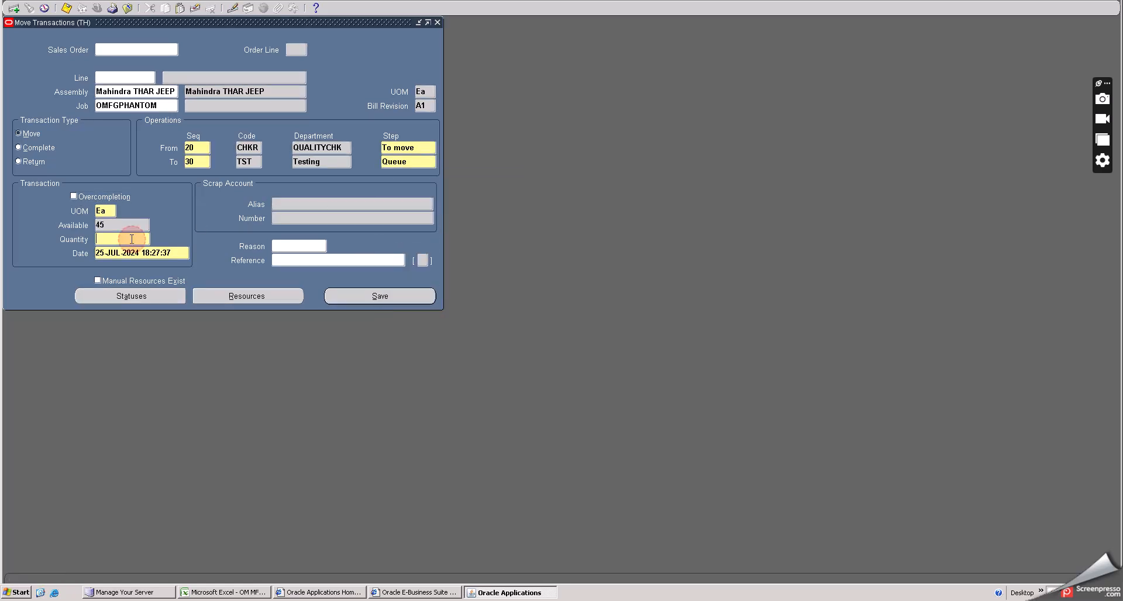
type("45")
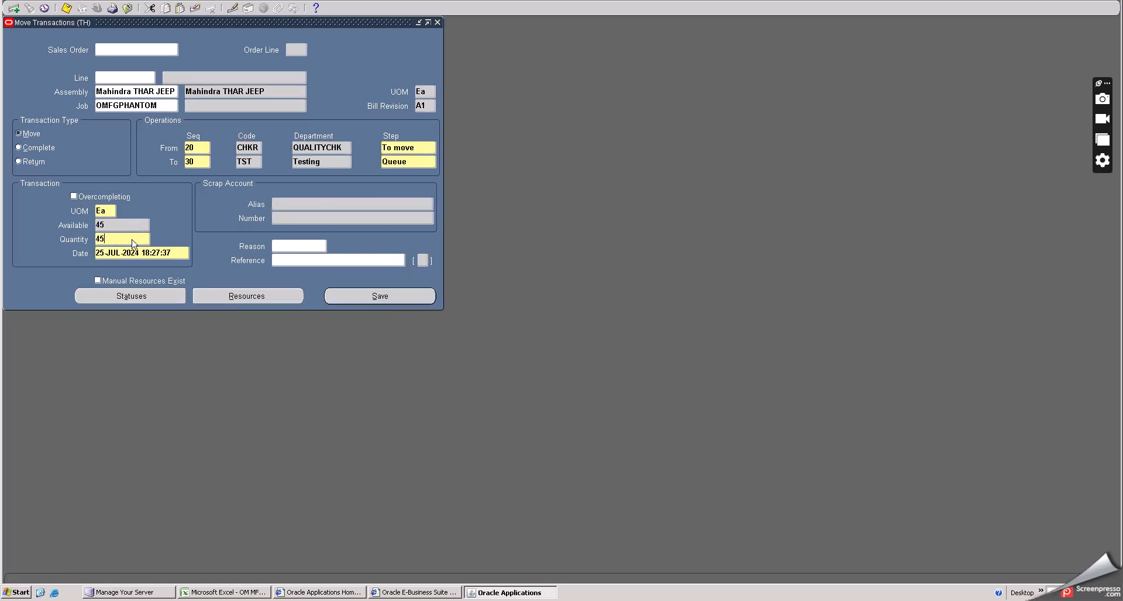
key("Tab")
left_click(68, 7)
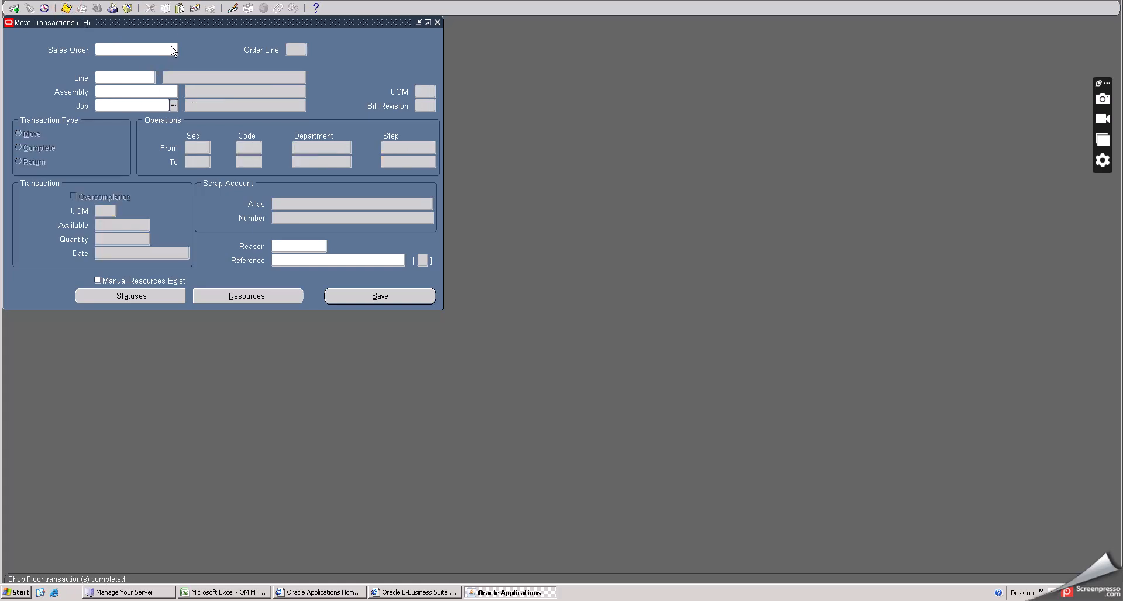
- Close the Move Transactions form
left_click_drag(175, 20, 298, 42)
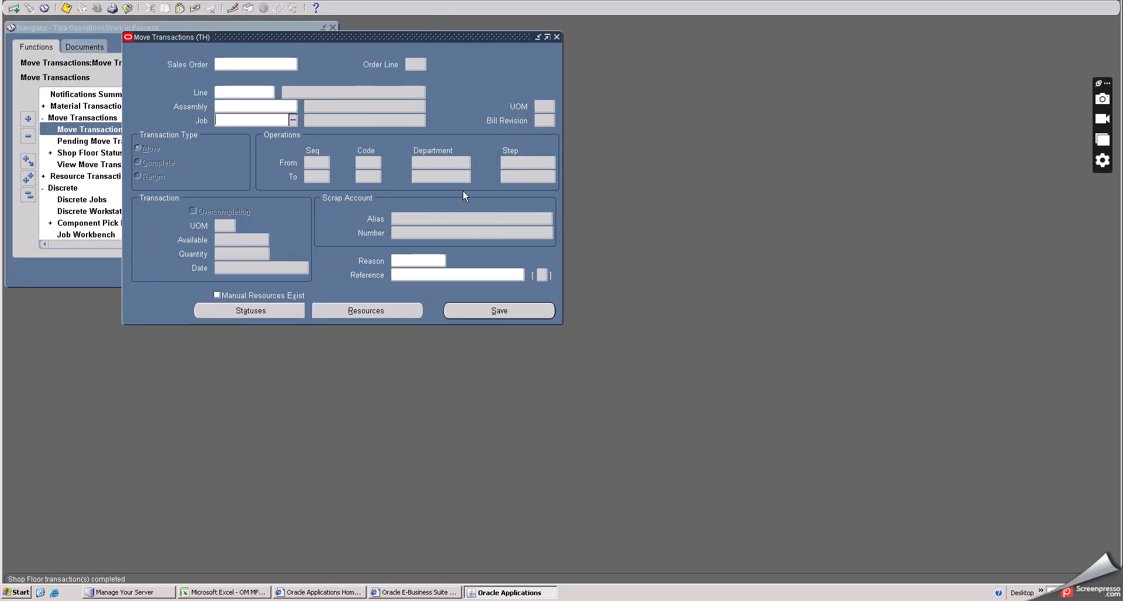
left_click(556, 37)
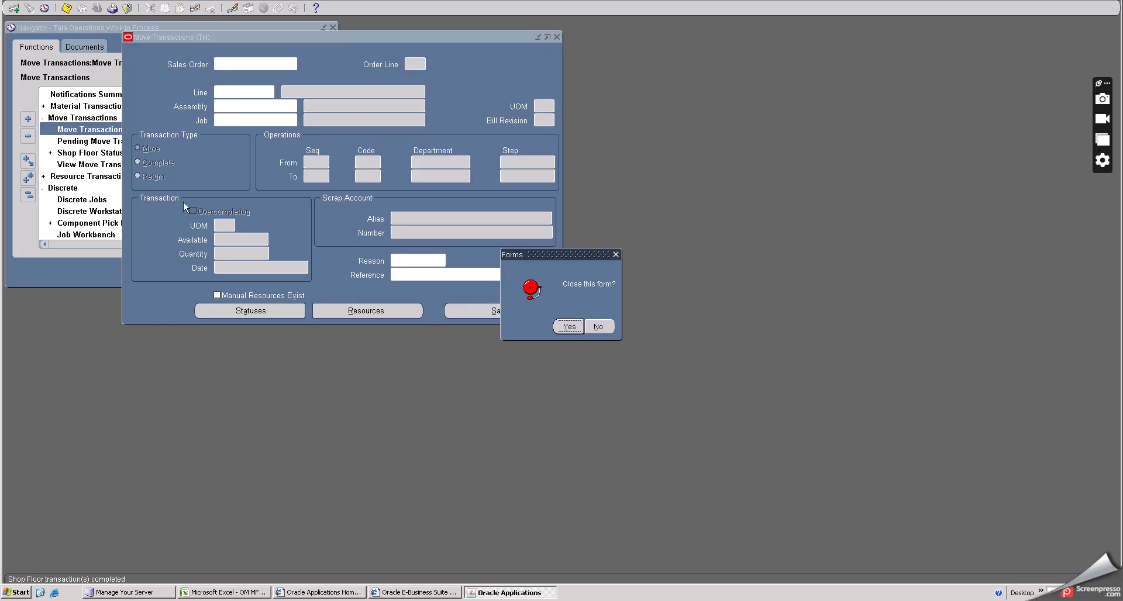
left_click(565, 326)
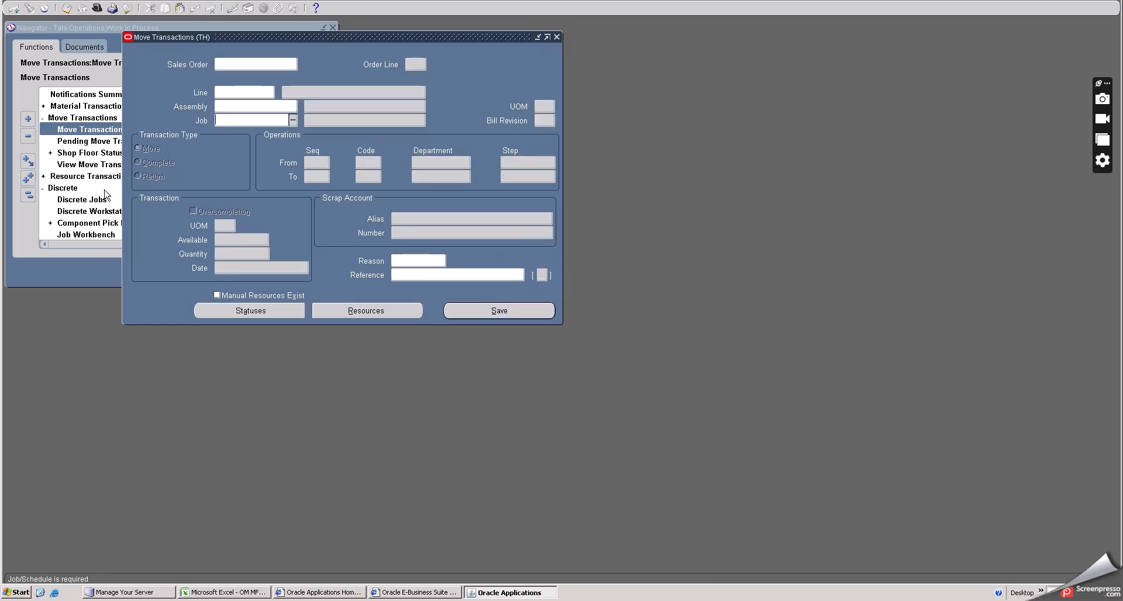
- Find all discrete jobs and open job OMFGPHANTOM
double_click(82, 199)
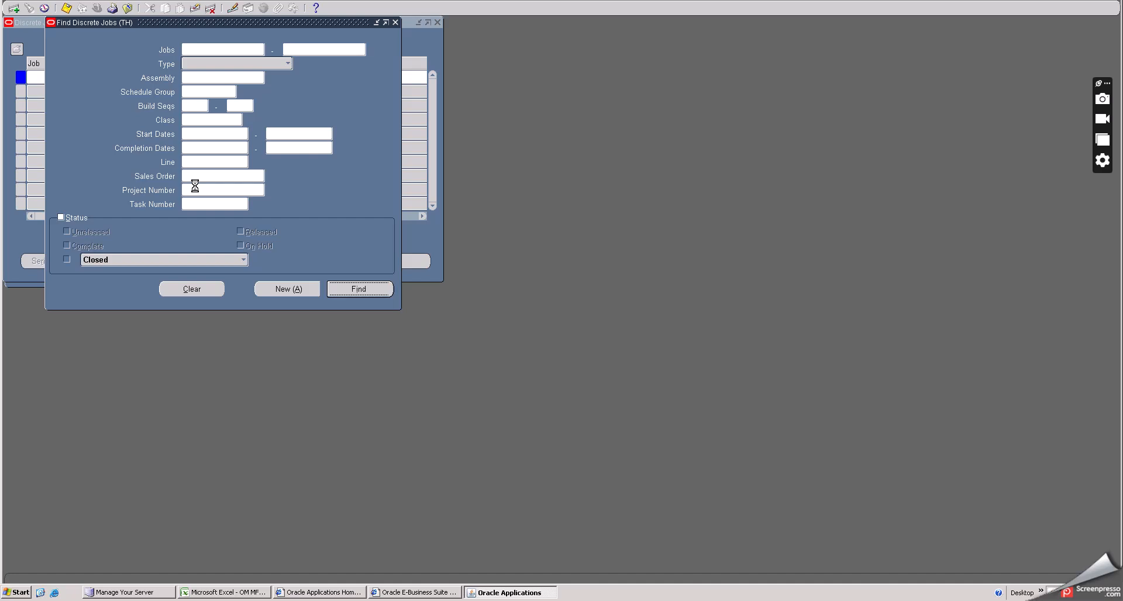
key("Return")
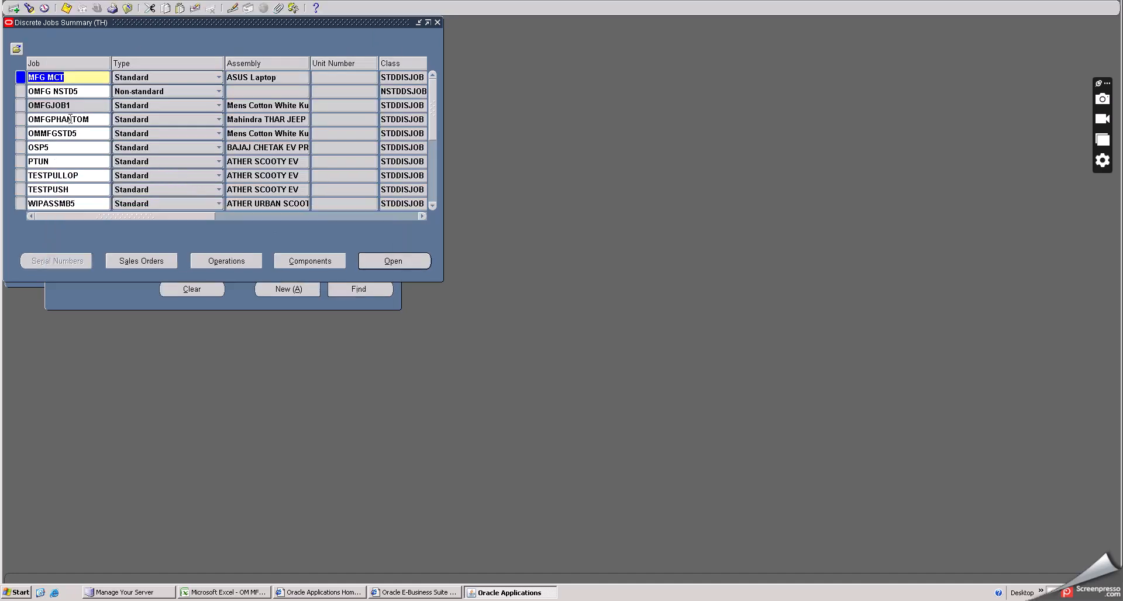
left_click(70, 119)
left_click(378, 263)
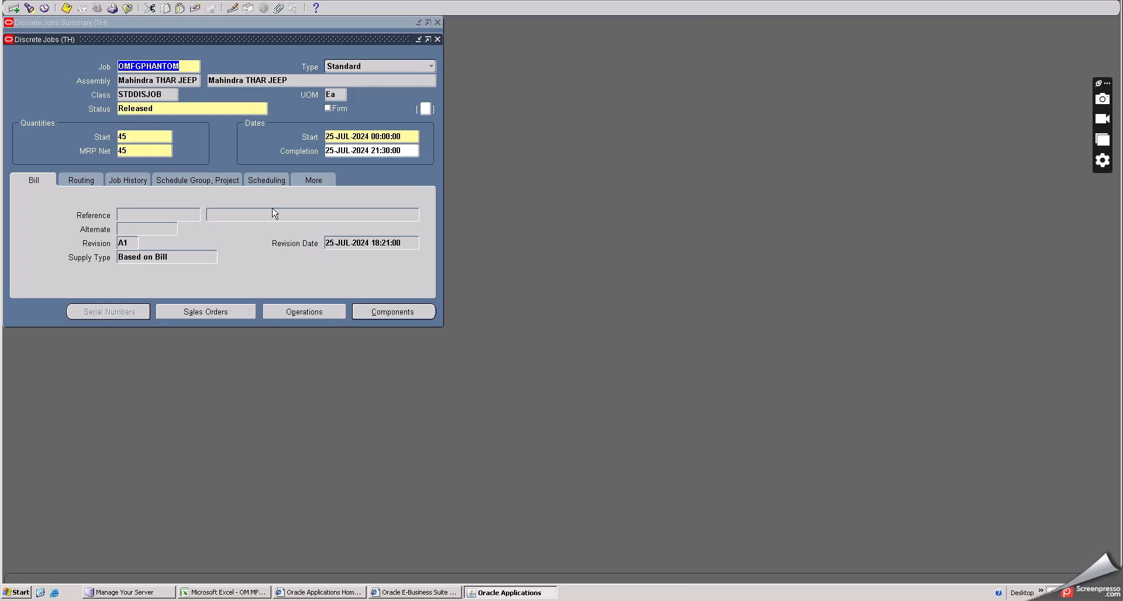
- Review the required, issued and open quantities of the job's phantom components
left_click(393, 312)
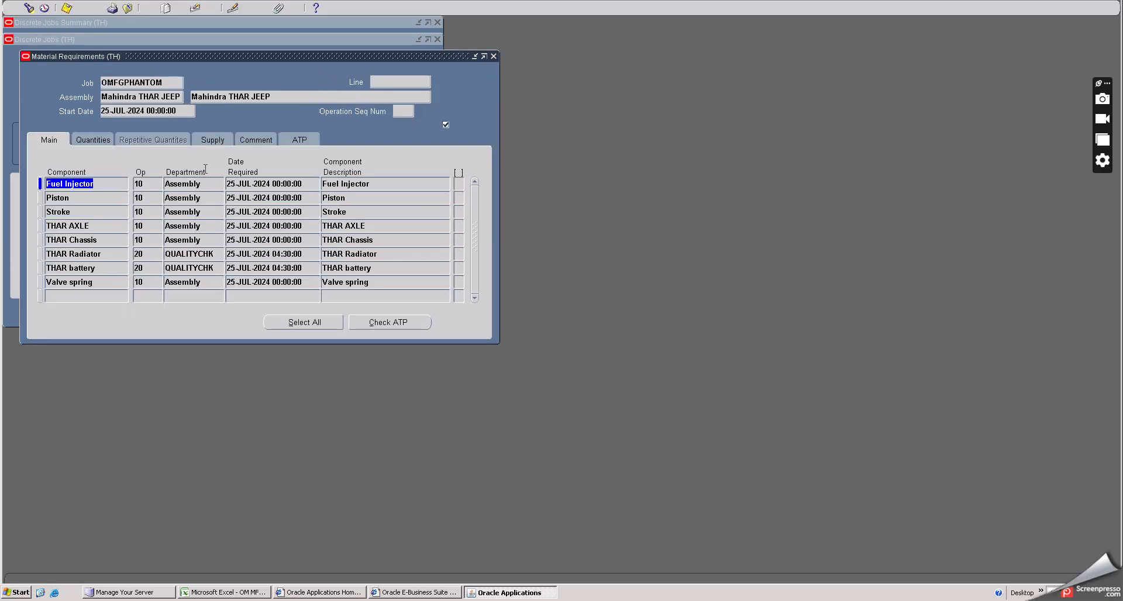
left_click(93, 139)
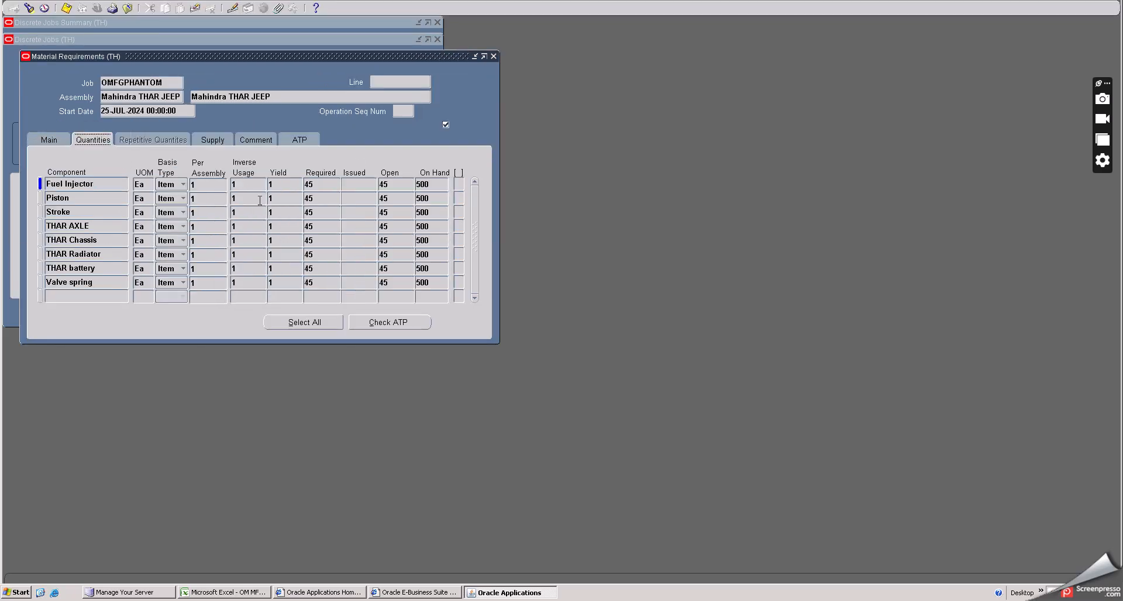
left_click(494, 57)
- Review the quantities at each of the job's operations, then close the job back to the summary
left_click(326, 312)
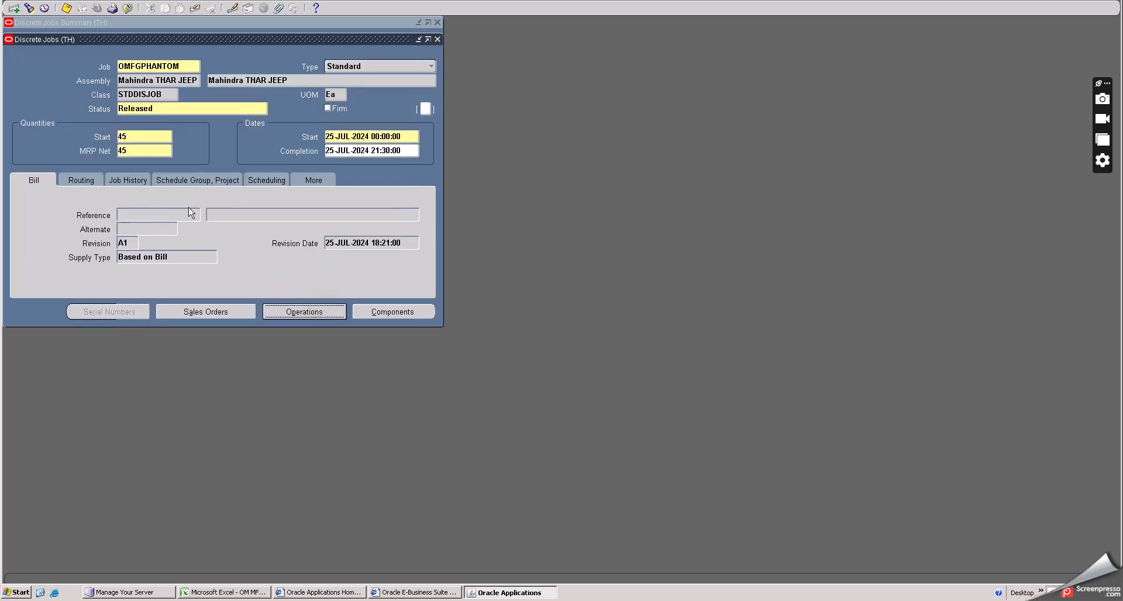
left_click(97, 146)
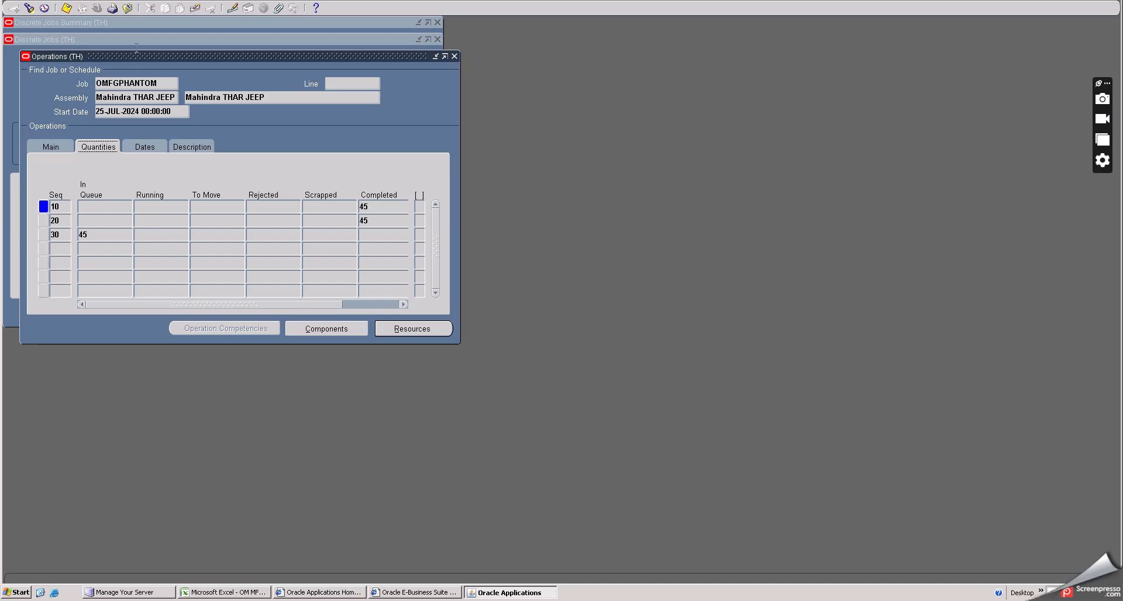
left_click(455, 56)
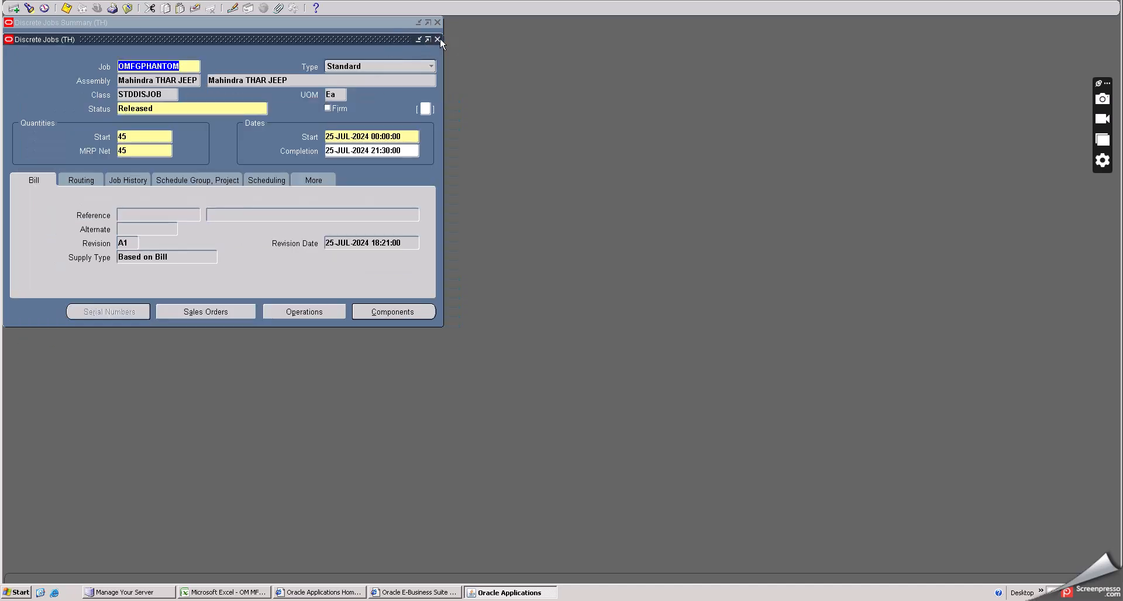
left_click(439, 39)
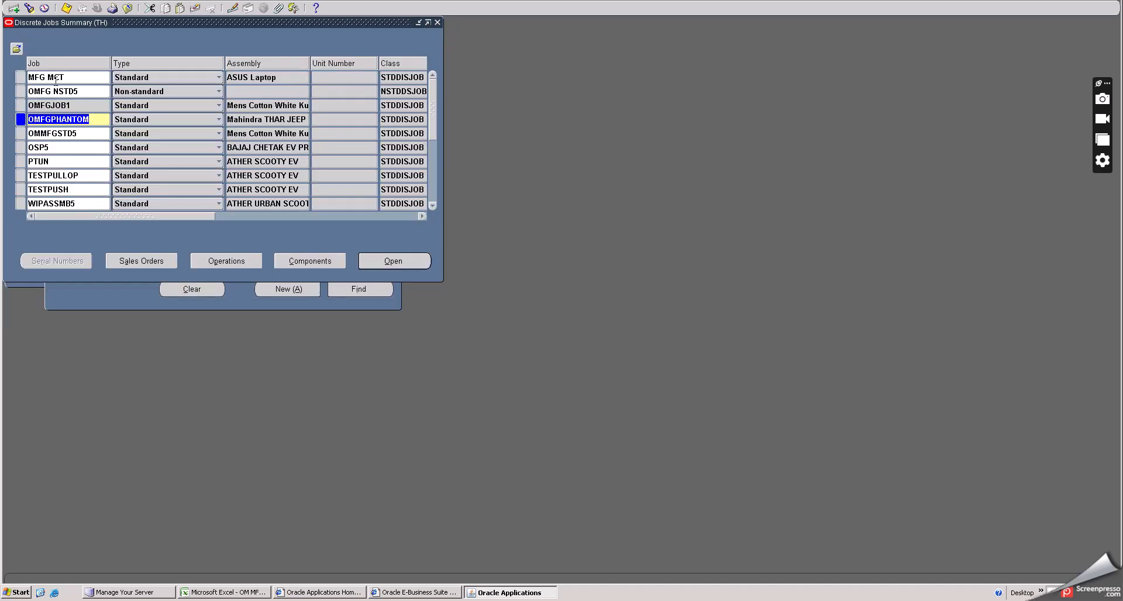
- Open Move Transactions and select job OMFGPHANTOM from the full job list
left_click(128, 8)
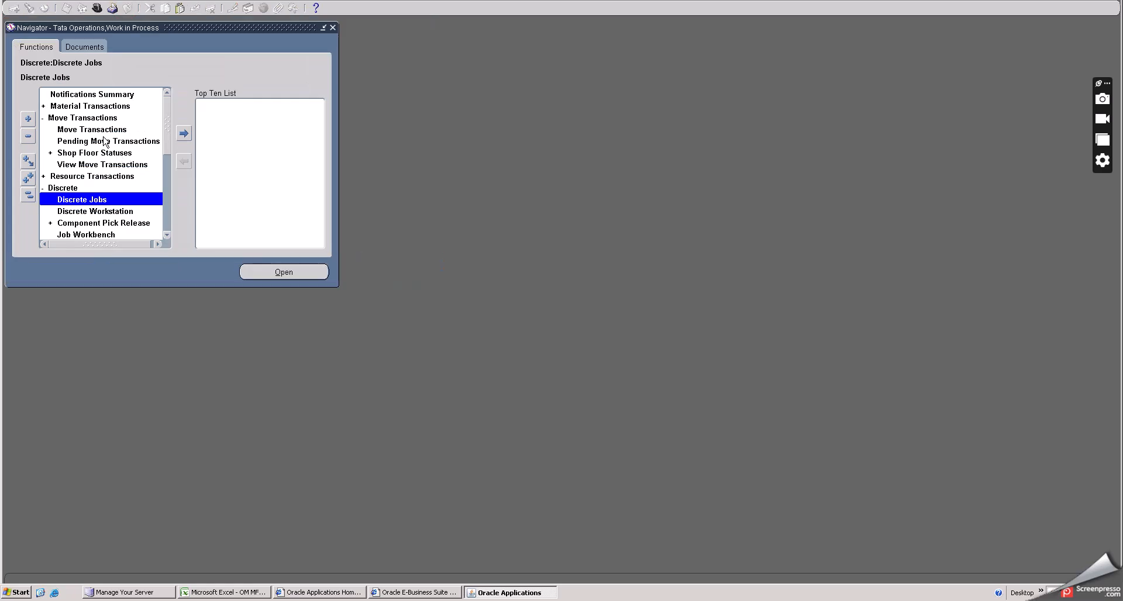
double_click(89, 130)
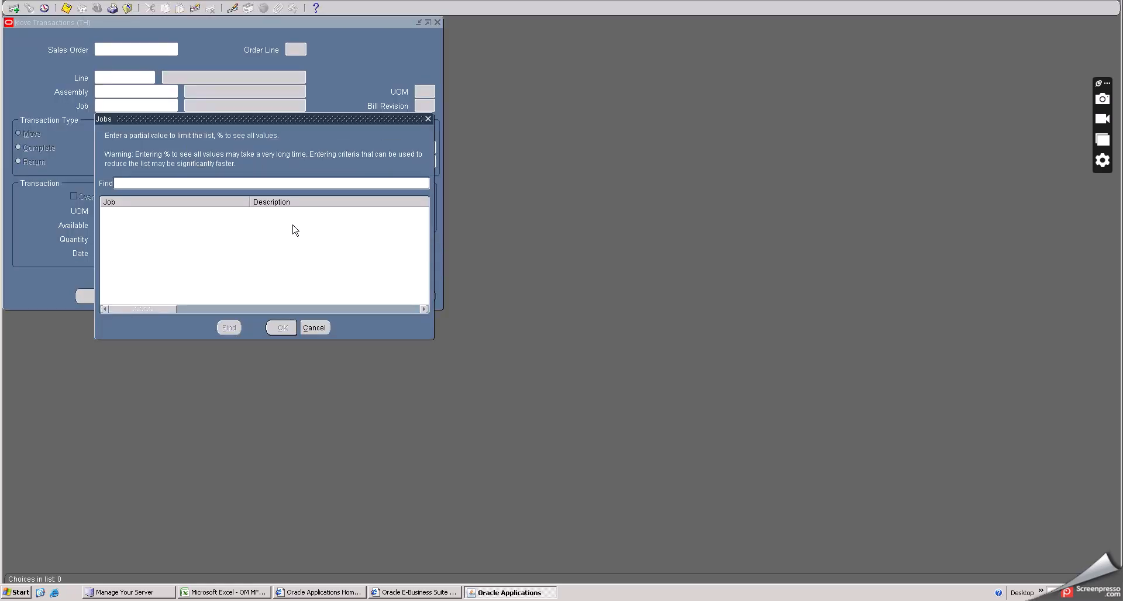
type("%")
left_click(229, 327)
left_click(146, 195)
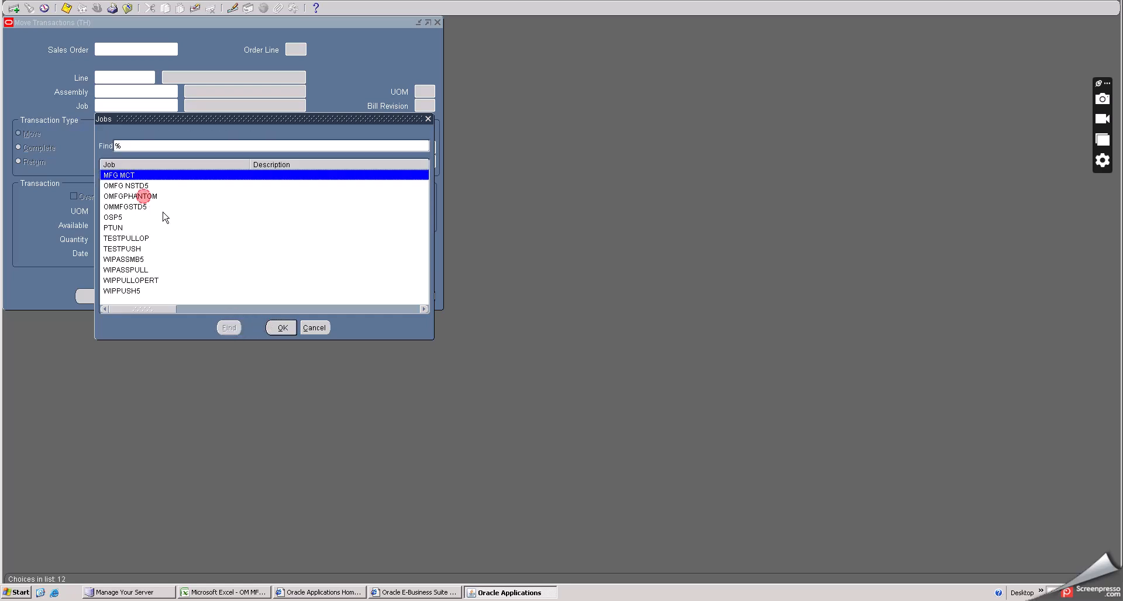
left_click(281, 327)
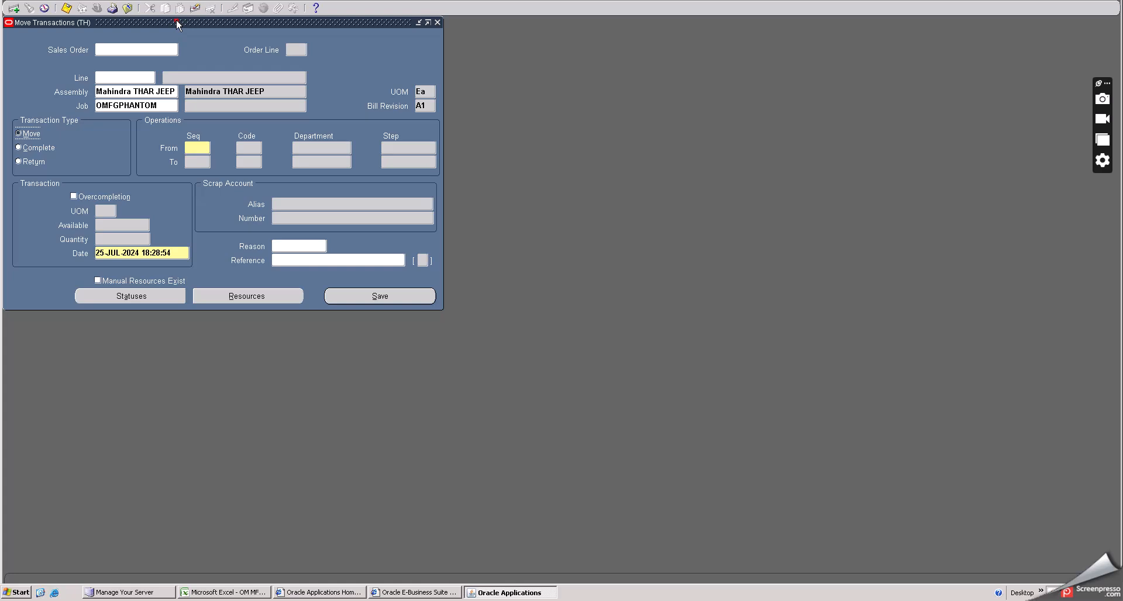
left_click_drag(177, 19, 276, 34)
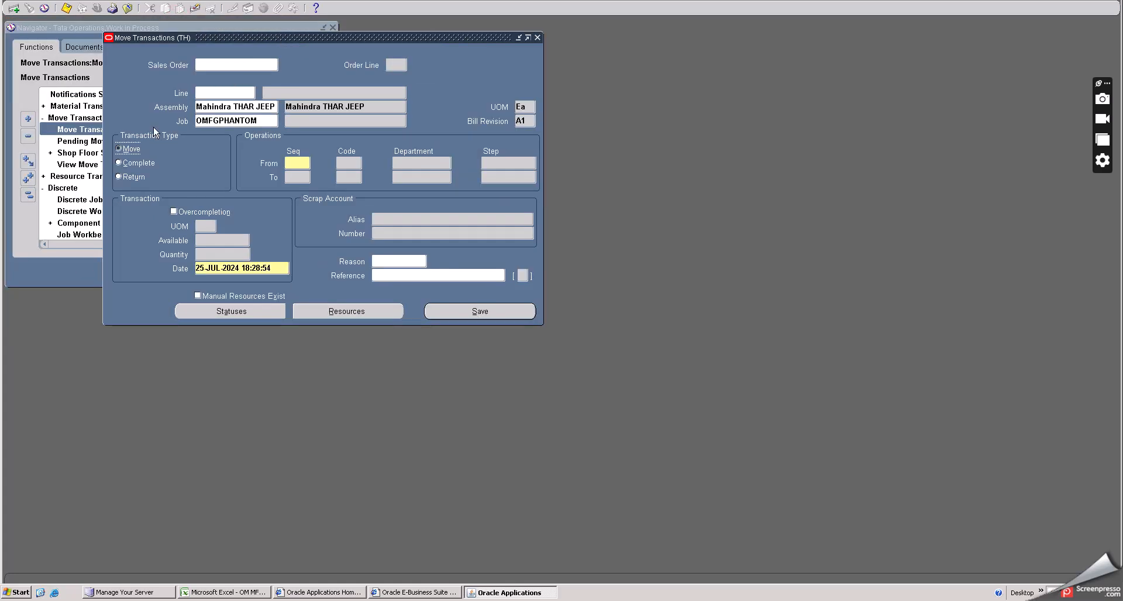
- Complete 45 units from operation 30 TST's Queue step and save the transaction
left_click(121, 163)
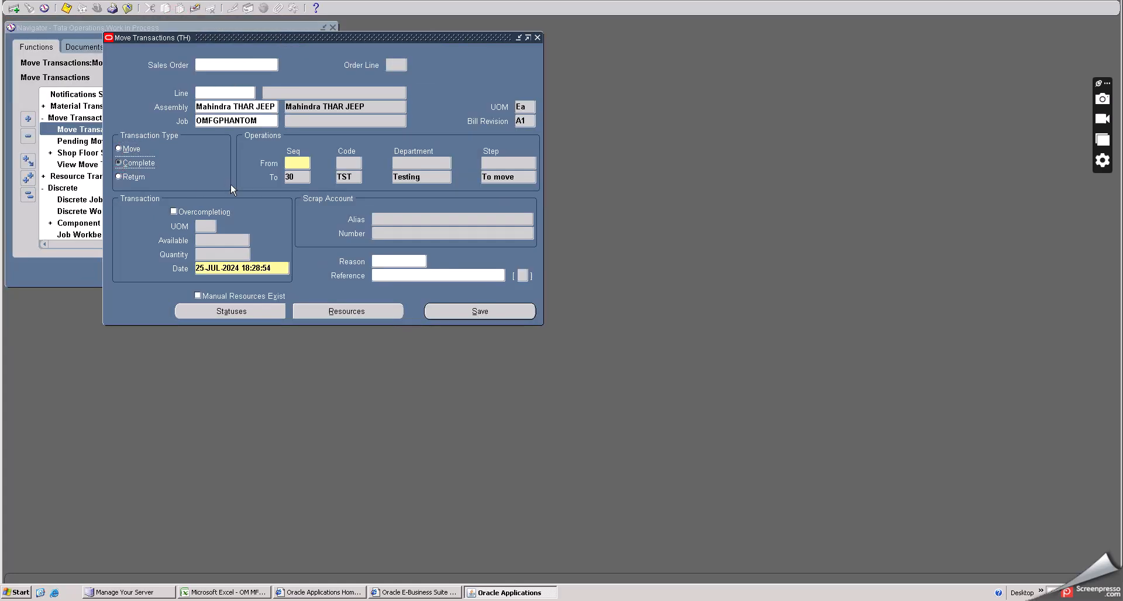
left_click(297, 163)
left_click(515, 254)
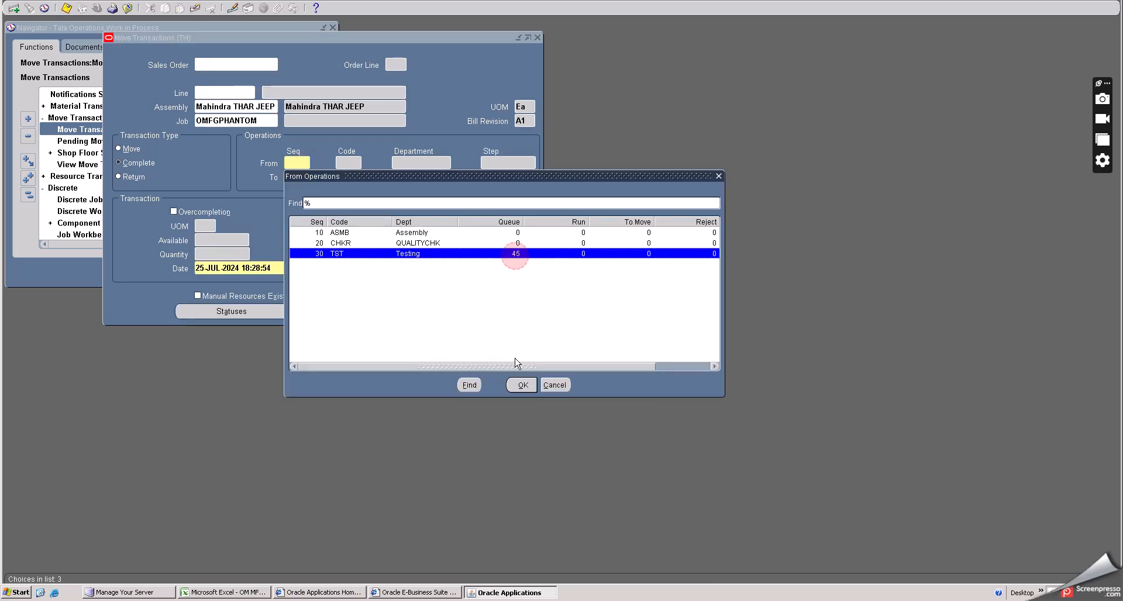
left_click(521, 385)
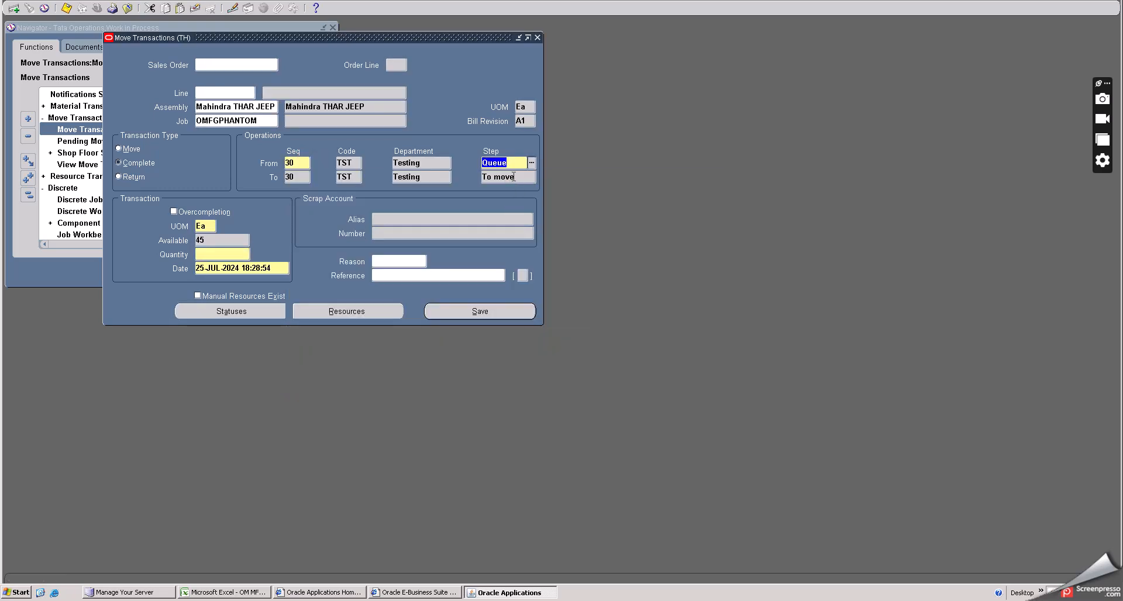
left_click(220, 253)
key("Tab")
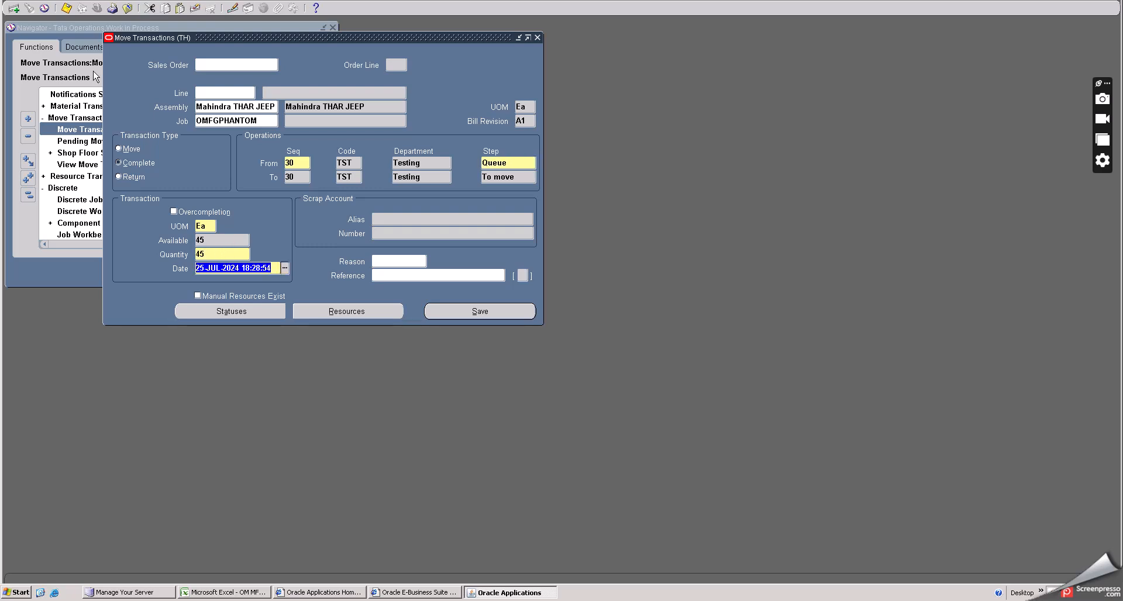
left_click(66, 8)
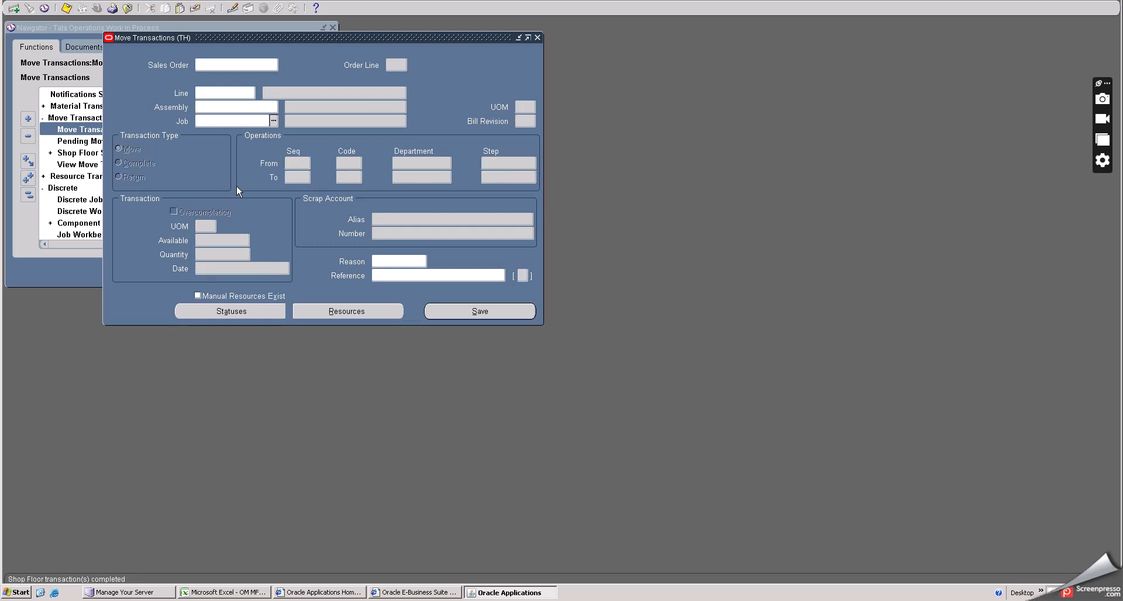
- Close the Move Transactions form
left_click(536, 37)
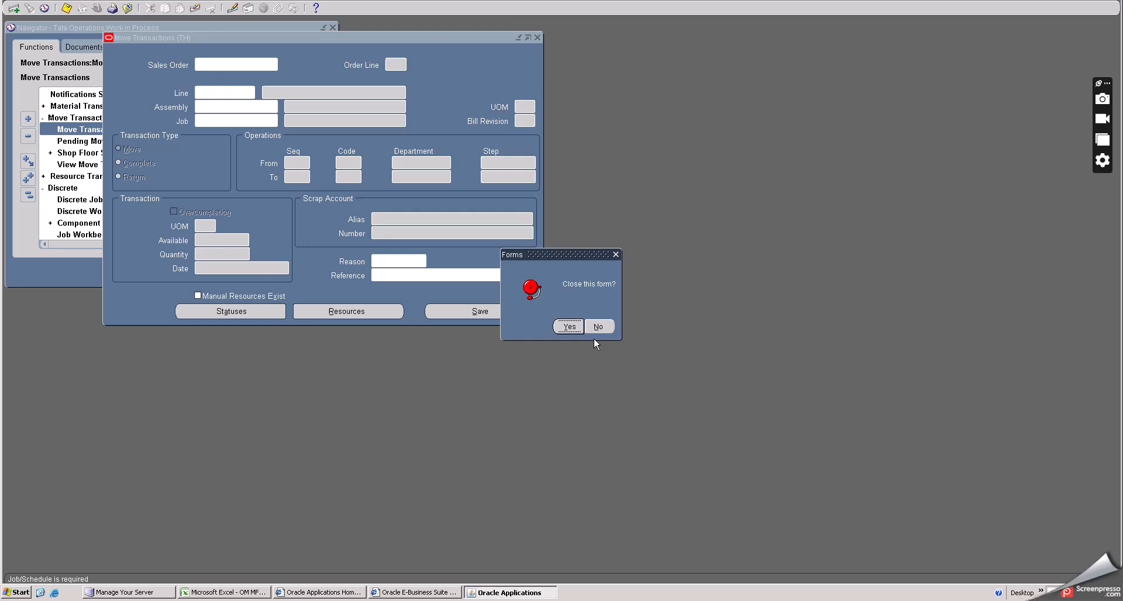
left_click(565, 326)
- Find all discrete jobs, check OMFGPHANTOM's status, and open the job
double_click(86, 201)
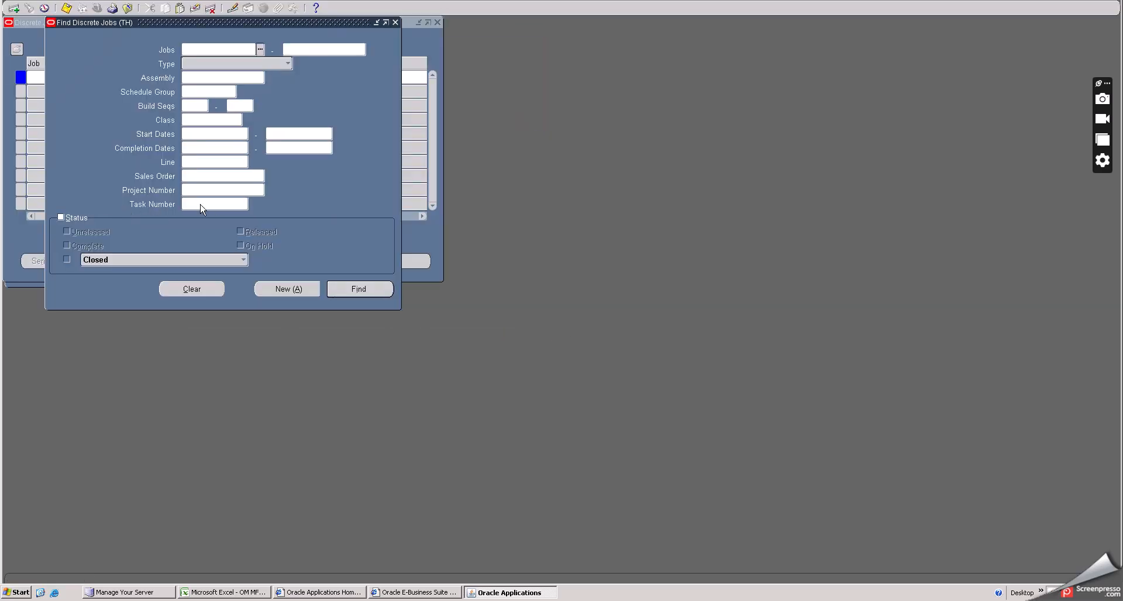
left_click(345, 292)
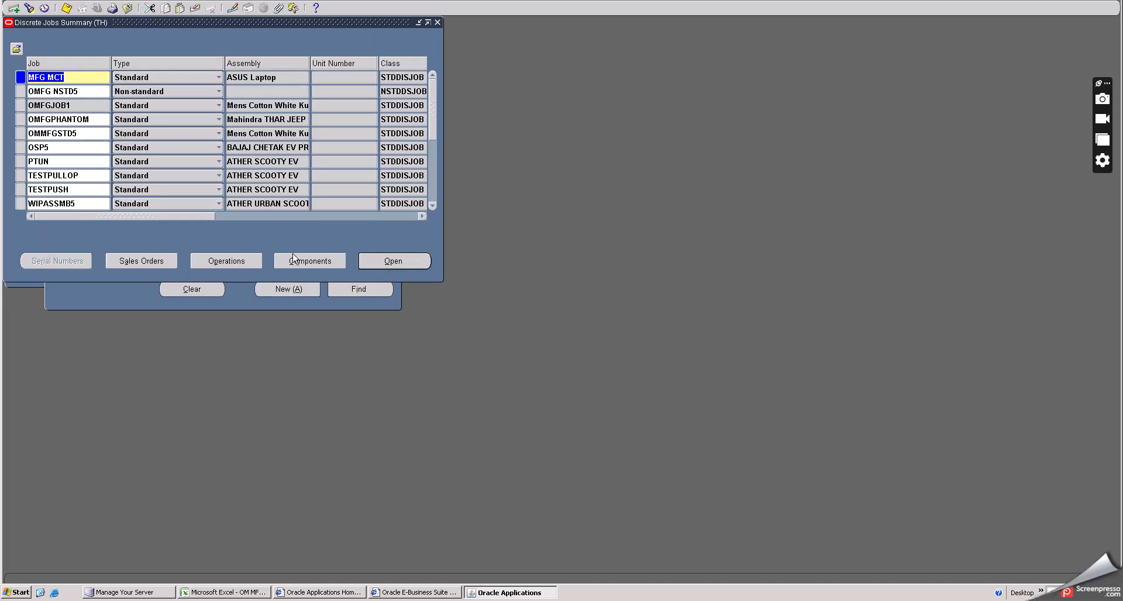
left_click_drag(191, 216, 145, 211)
left_click(72, 120)
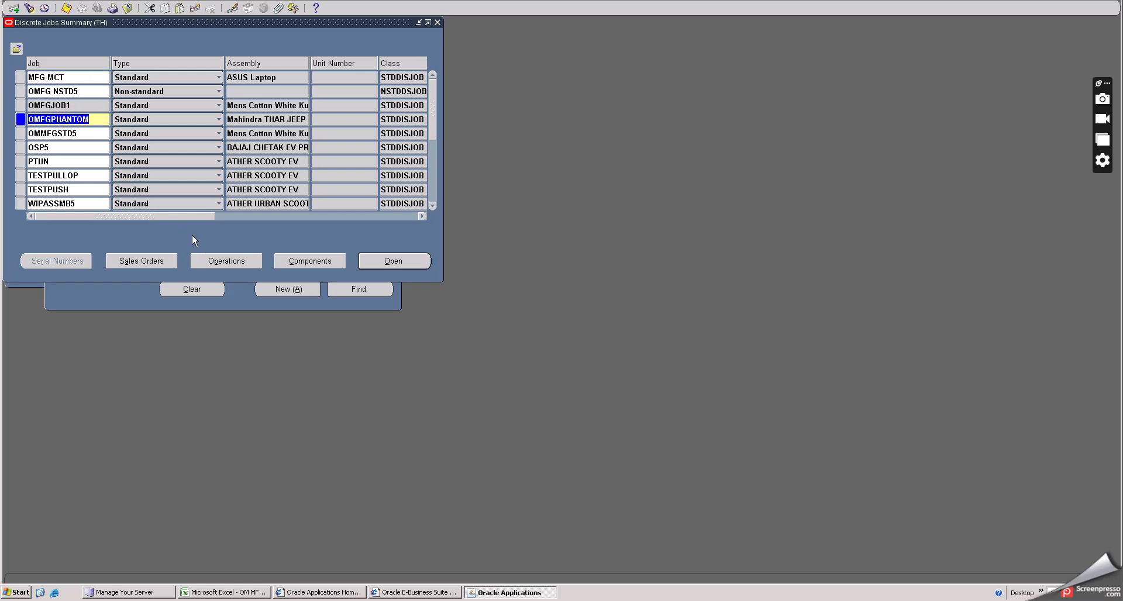
left_click_drag(189, 218, 287, 216)
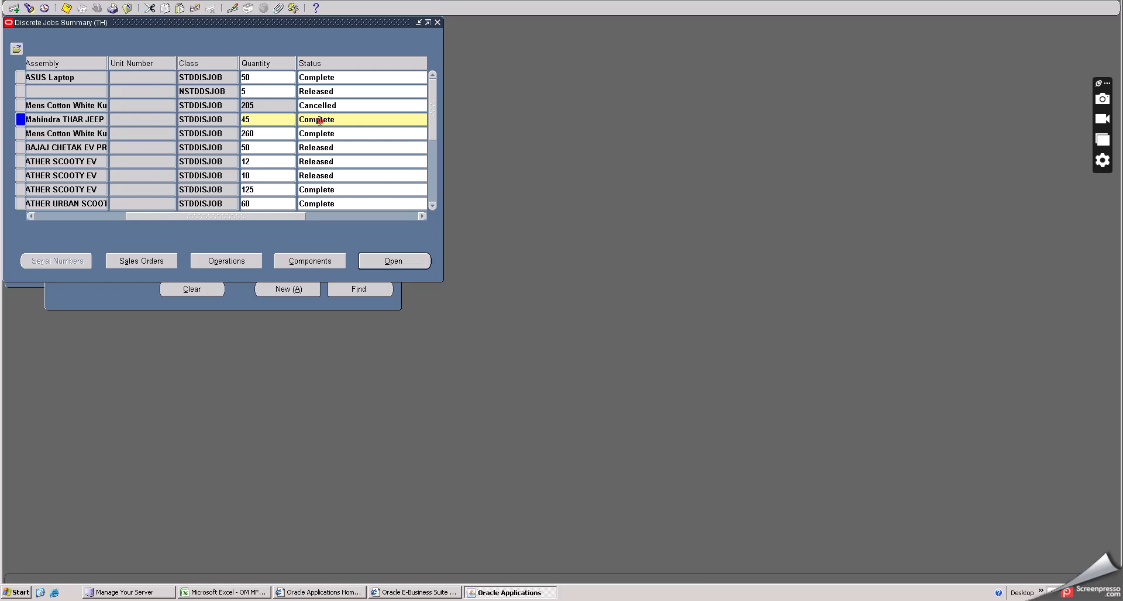
left_click(318, 120)
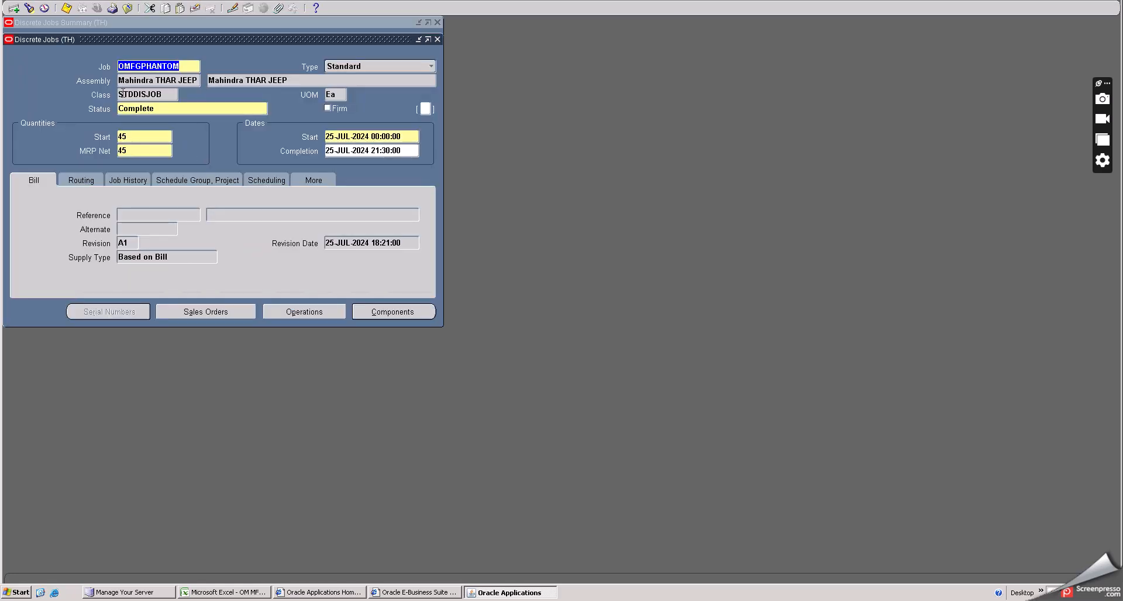
- Review the job's component issued and open quantities, then close the requirements
left_click(377, 313)
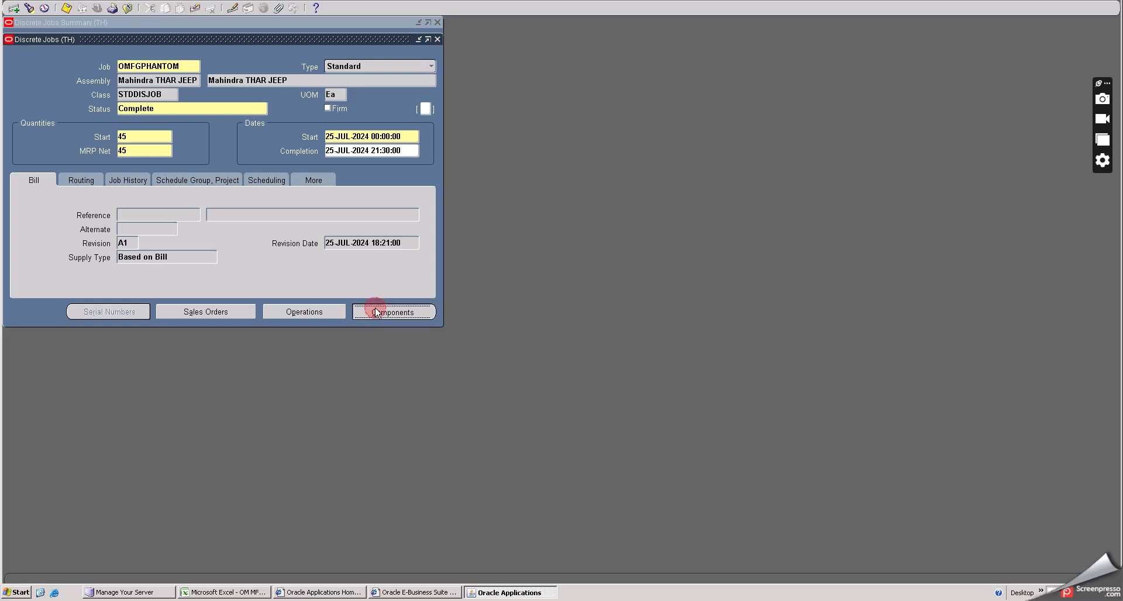
left_click(93, 140)
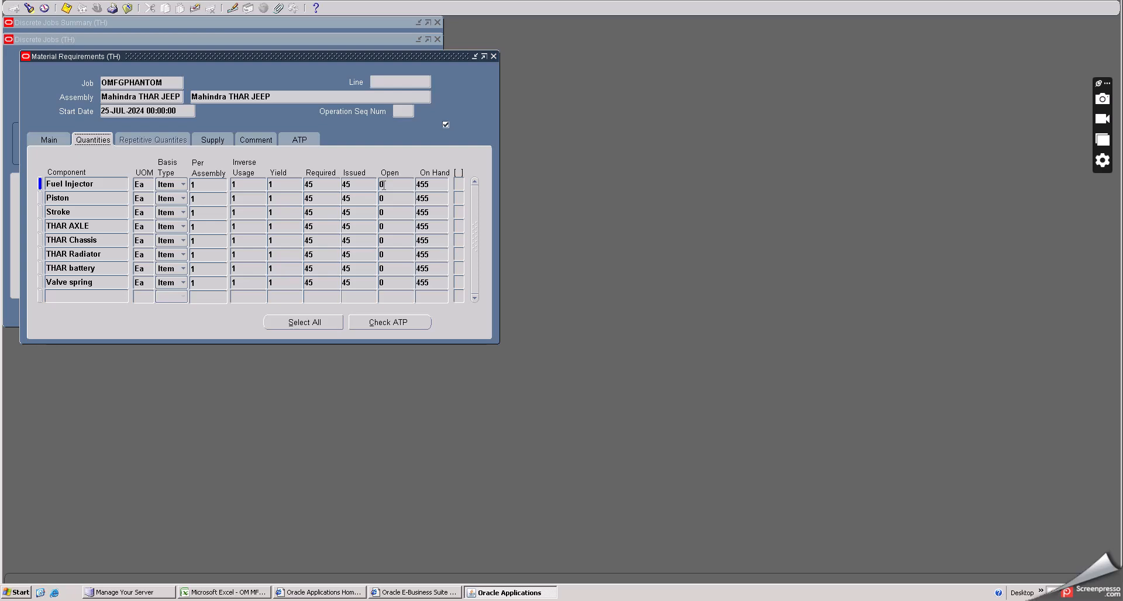
left_click(493, 57)
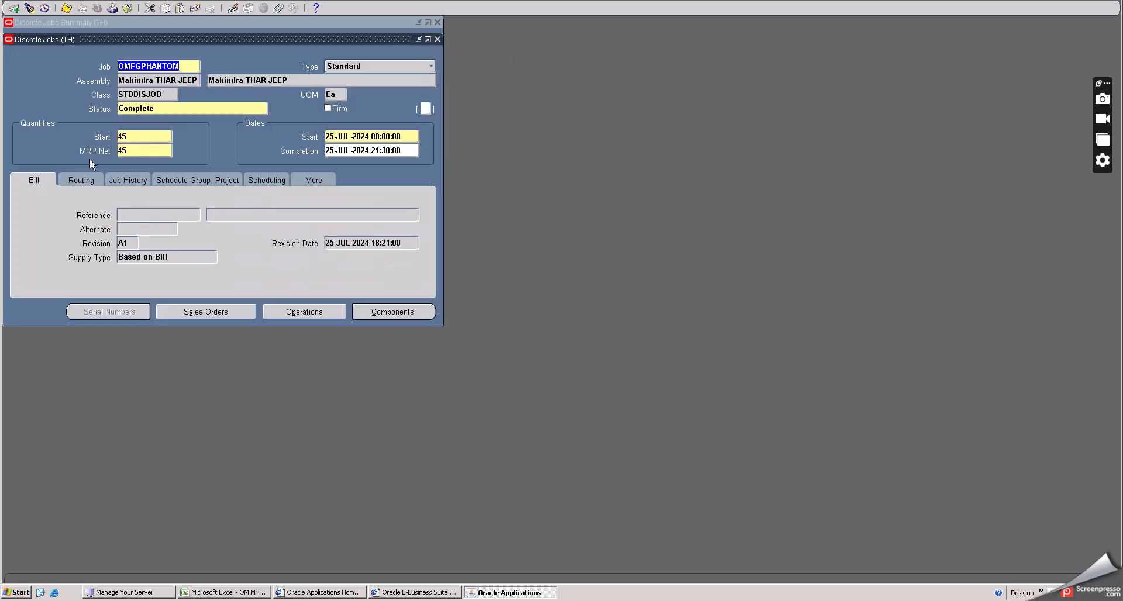
- Open View Move Transactions and close its search dialog without querying
left_click(127, 8)
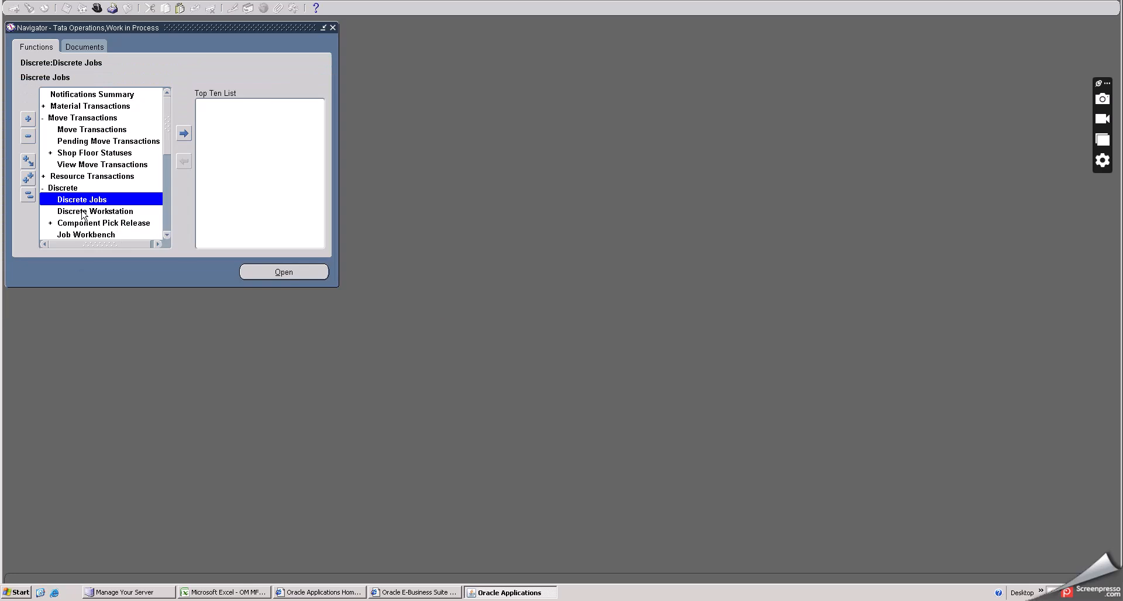
left_click(91, 164)
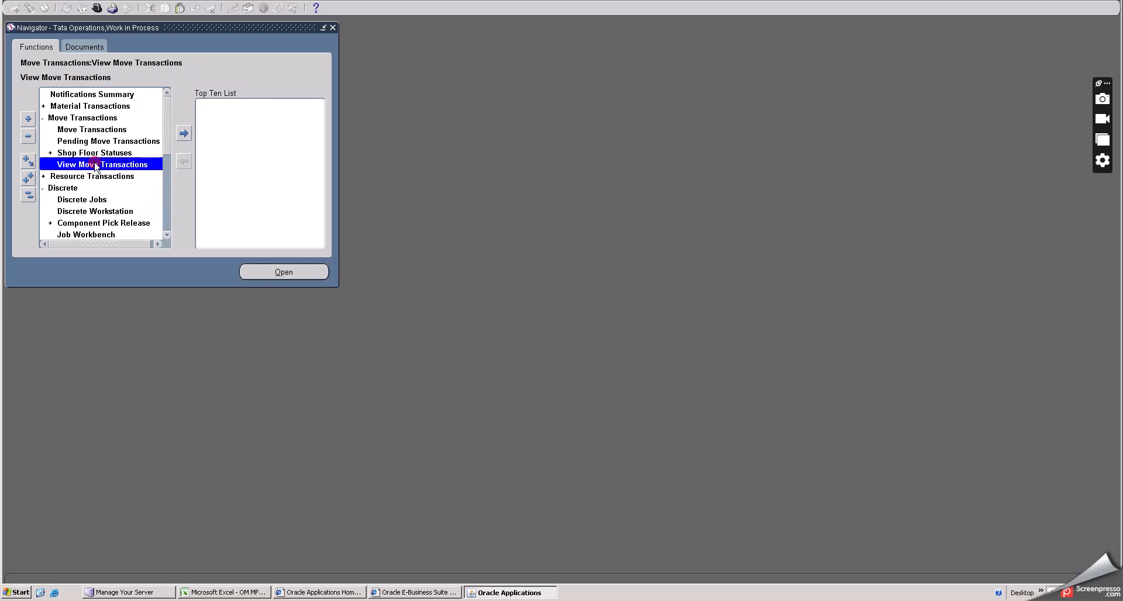
double_click(98, 166)
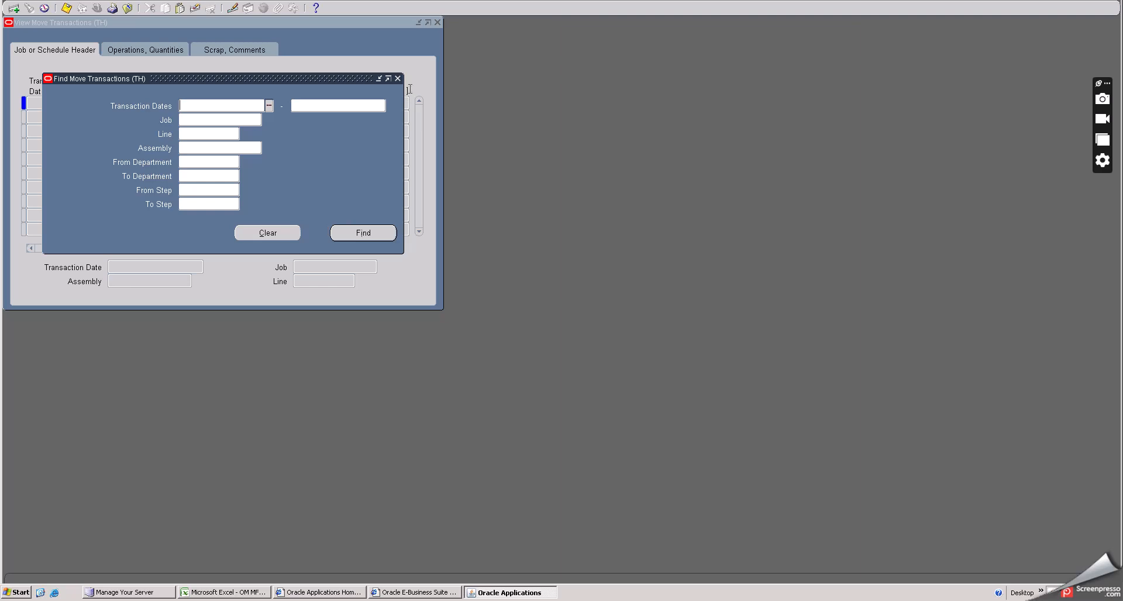
left_click(397, 79)
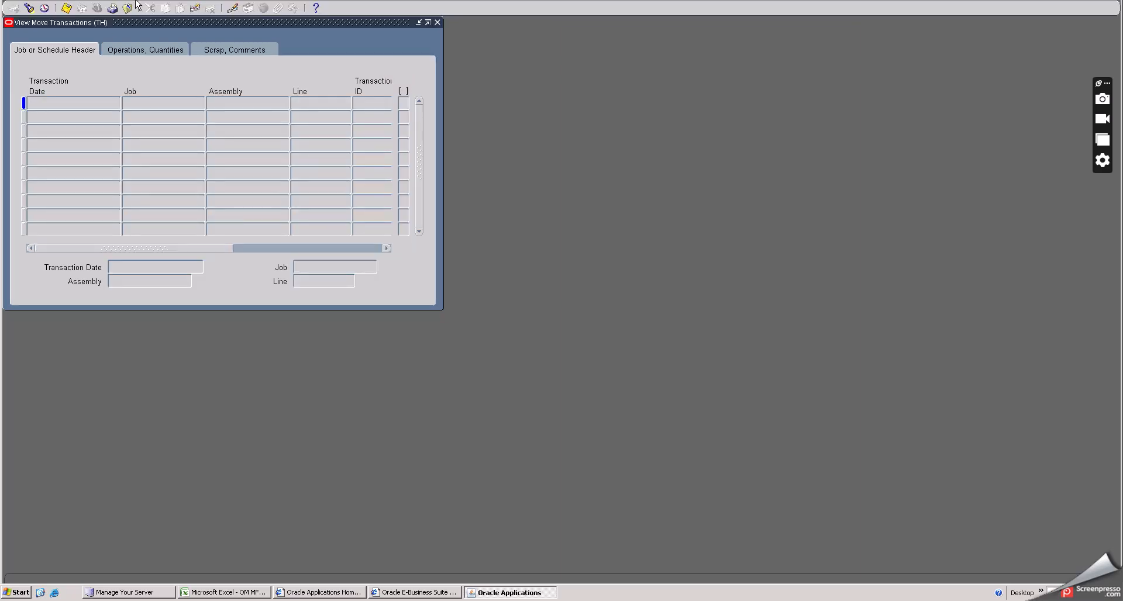
left_click(127, 8)
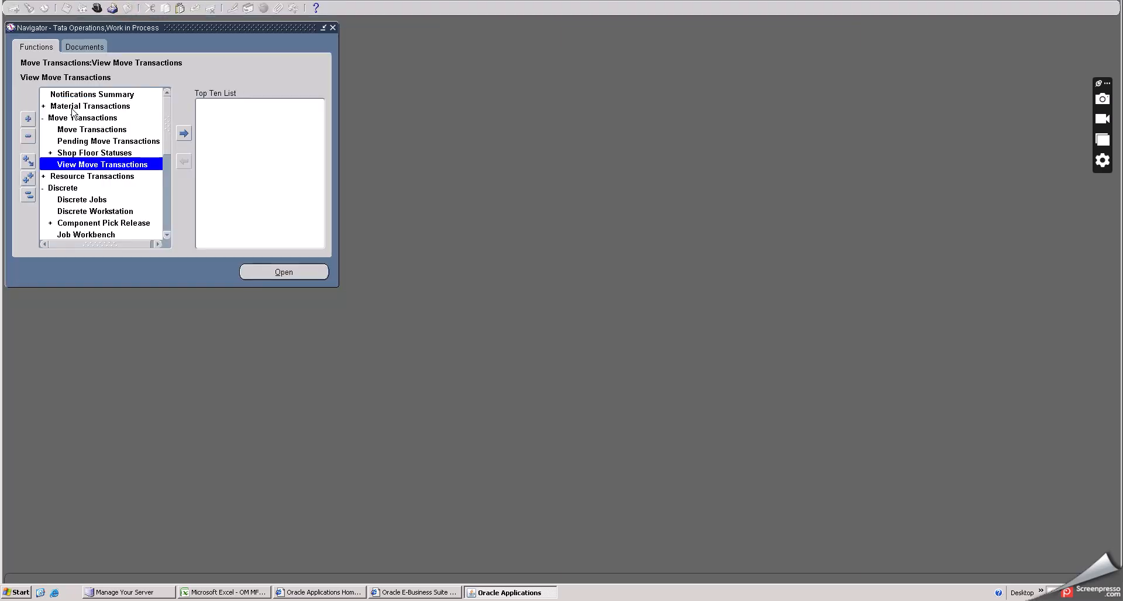
- Expand Material Transactions in the navigator and open View Material Transactions
left_click(73, 107)
double_click(75, 109)
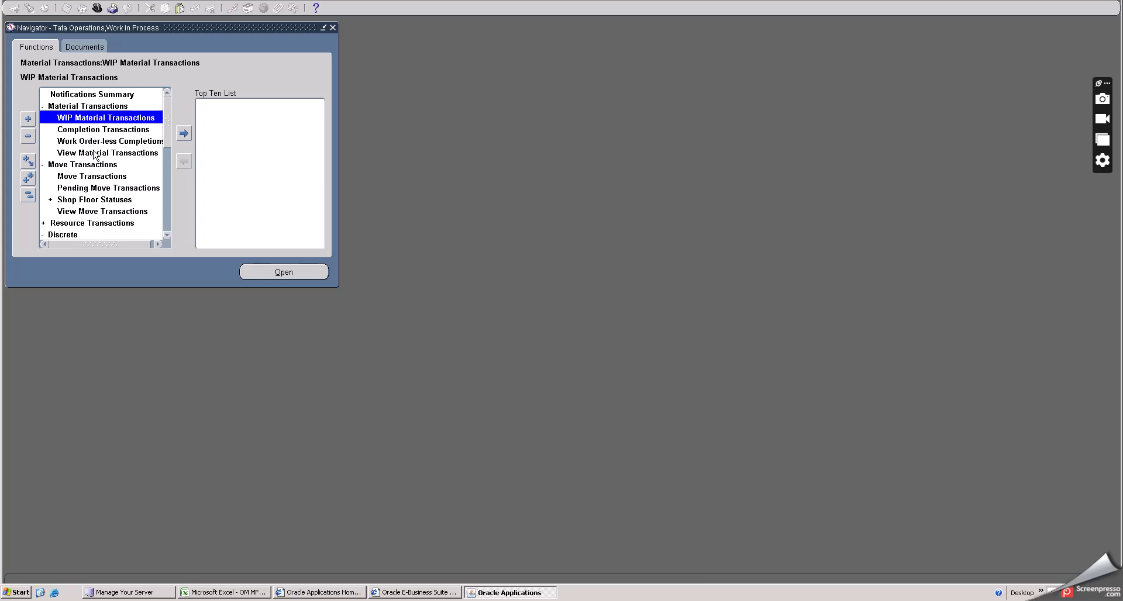
left_click(94, 153)
double_click(94, 154)
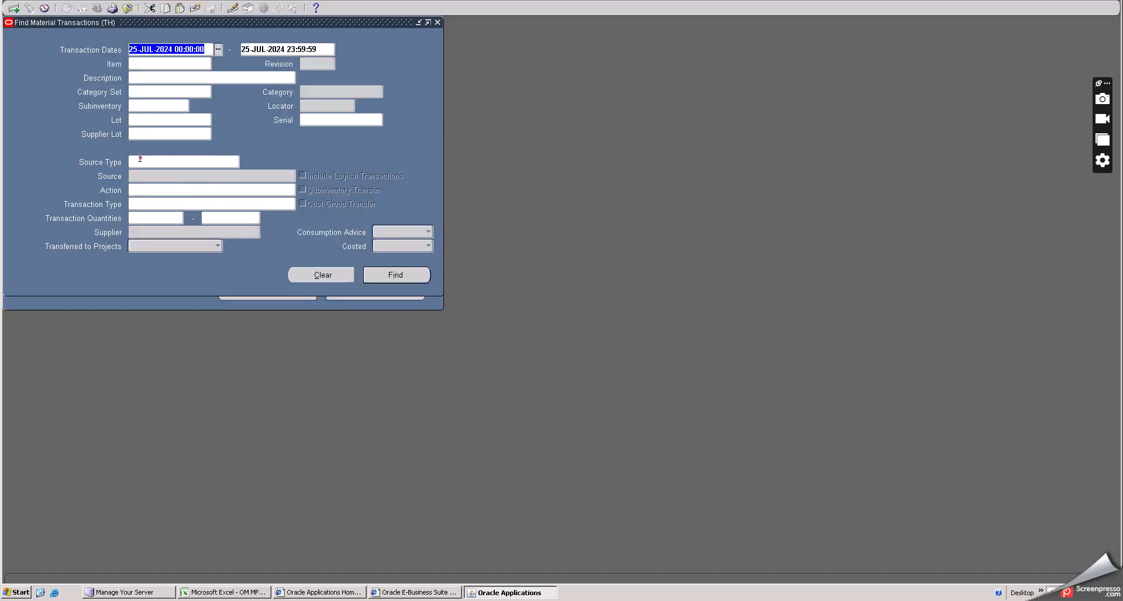
- Search material transactions with source type Job or Schedule and source OMFGPHANTOM
left_click(140, 158)
left_click(235, 162)
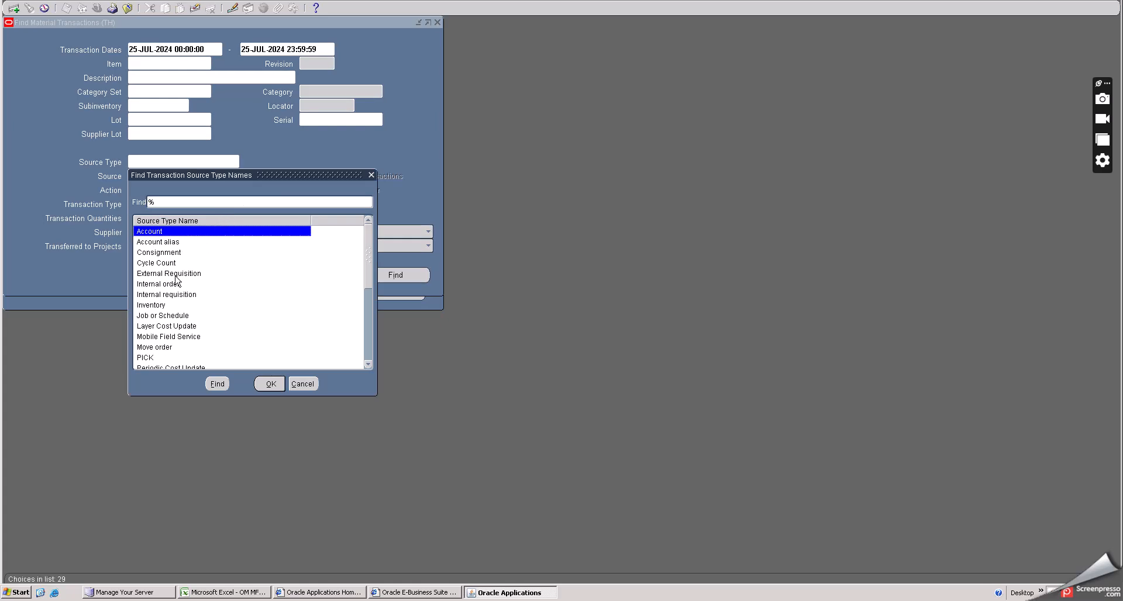
left_click(150, 317)
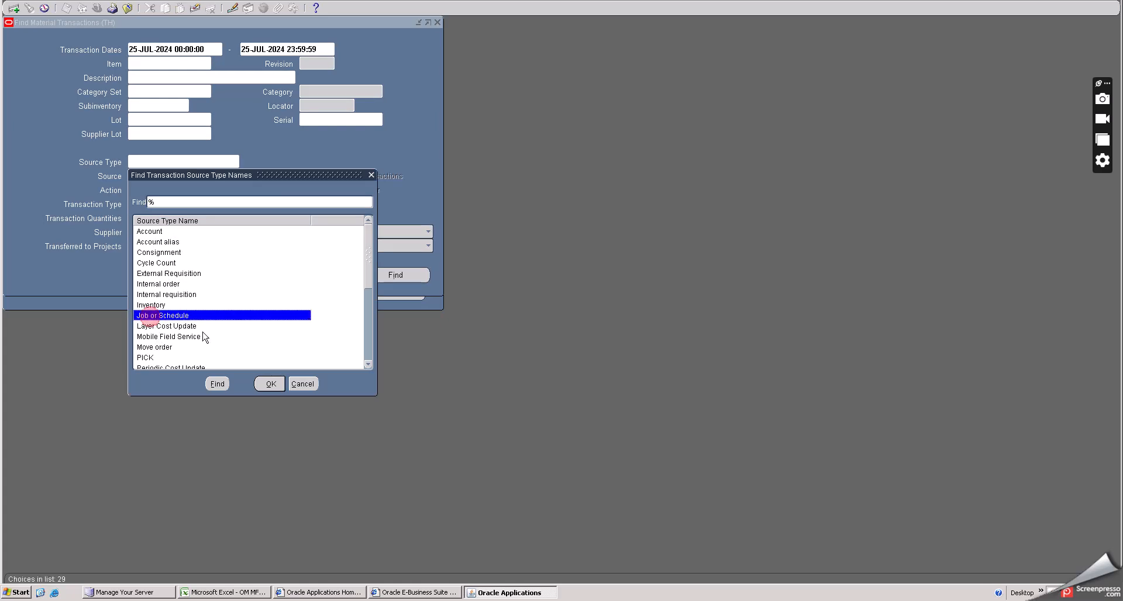
left_click(269, 383)
left_click(195, 176)
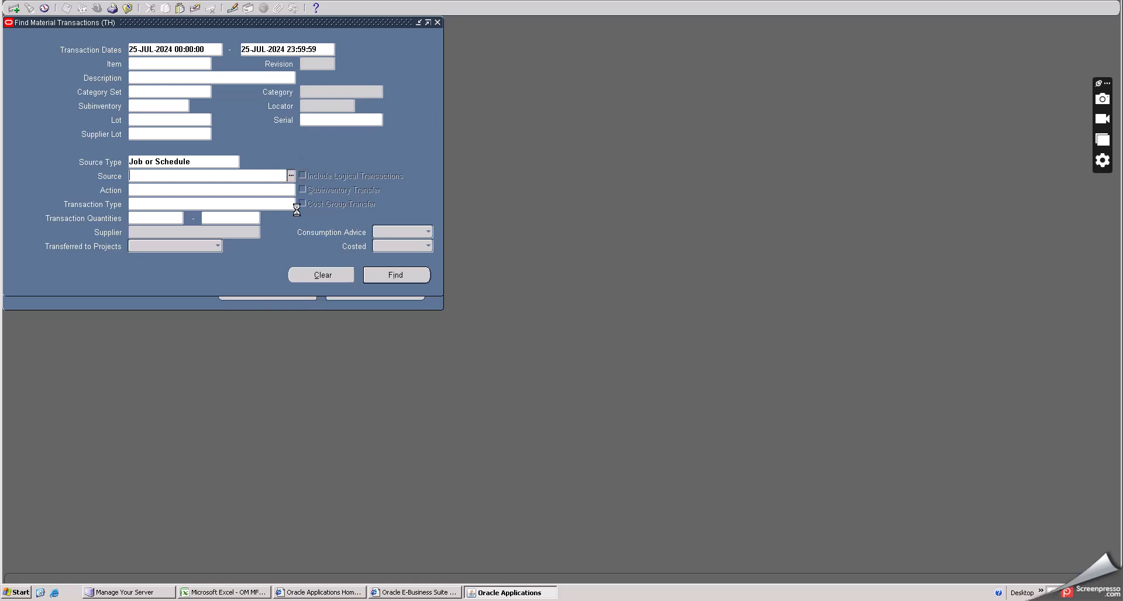
type("%")
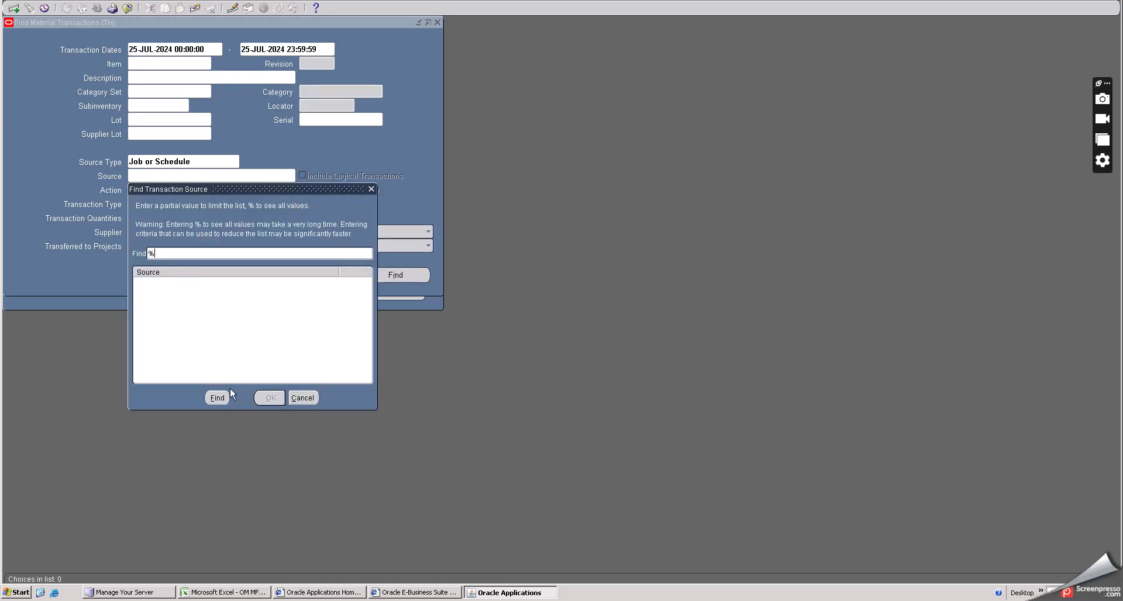
left_click(217, 398)
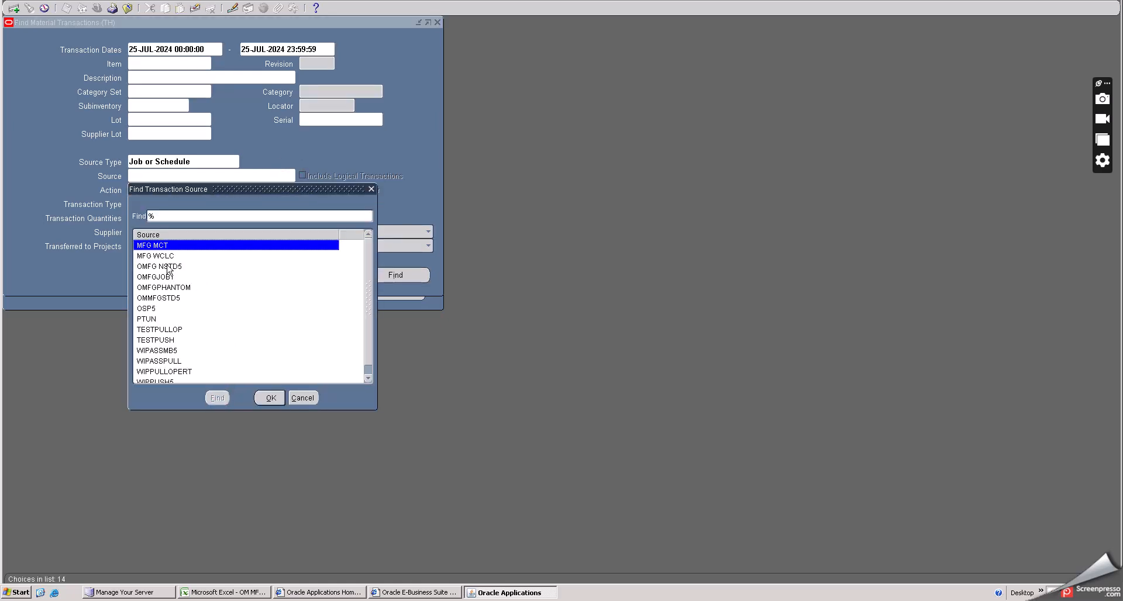
left_click(165, 287)
left_click(268, 401)
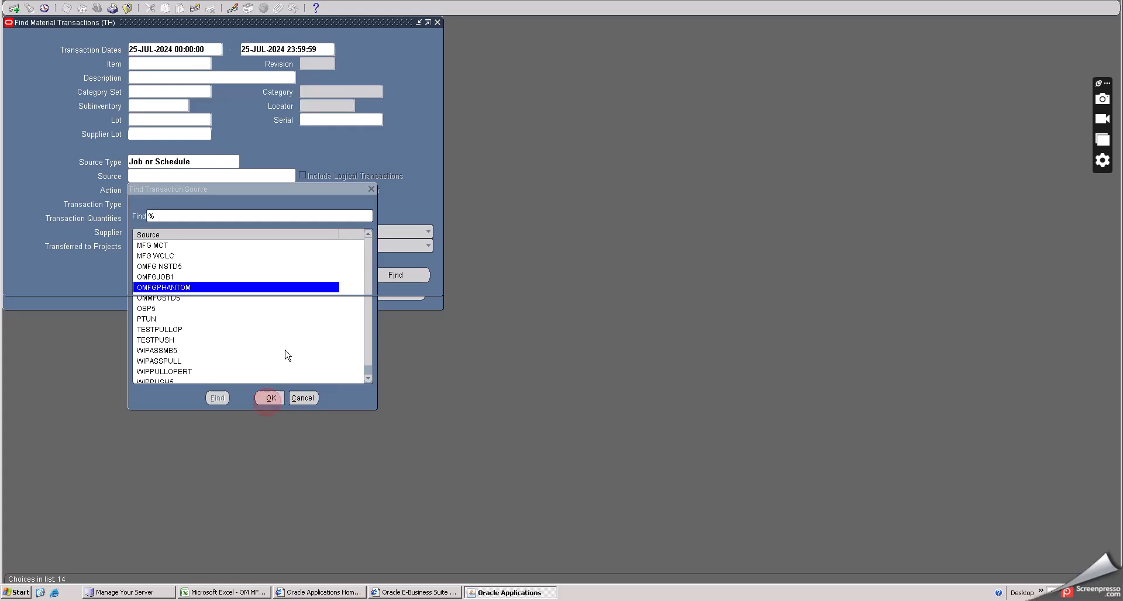
left_click(381, 277)
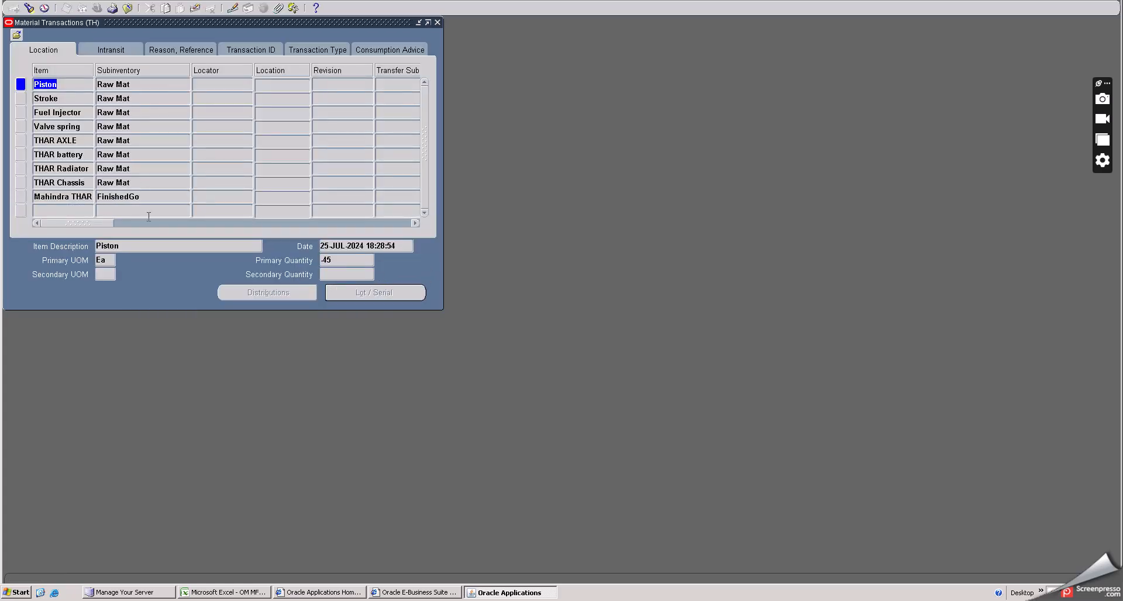
- Review the job's material transactions, scrolling across to the primary quantity, source and transaction type columns
left_click(114, 197)
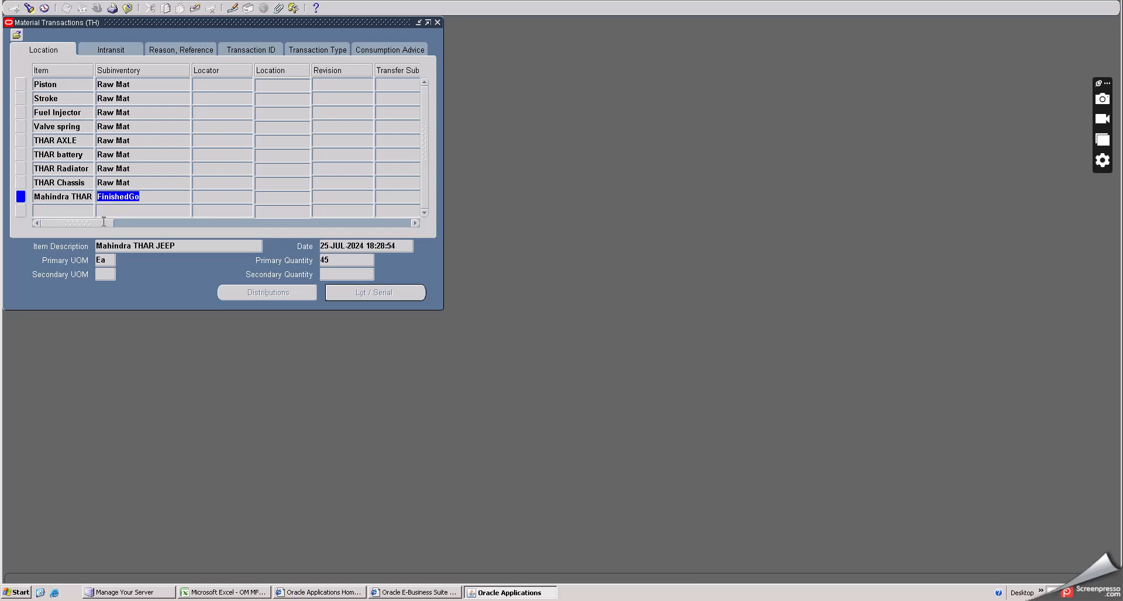
left_click_drag(100, 227, 316, 235)
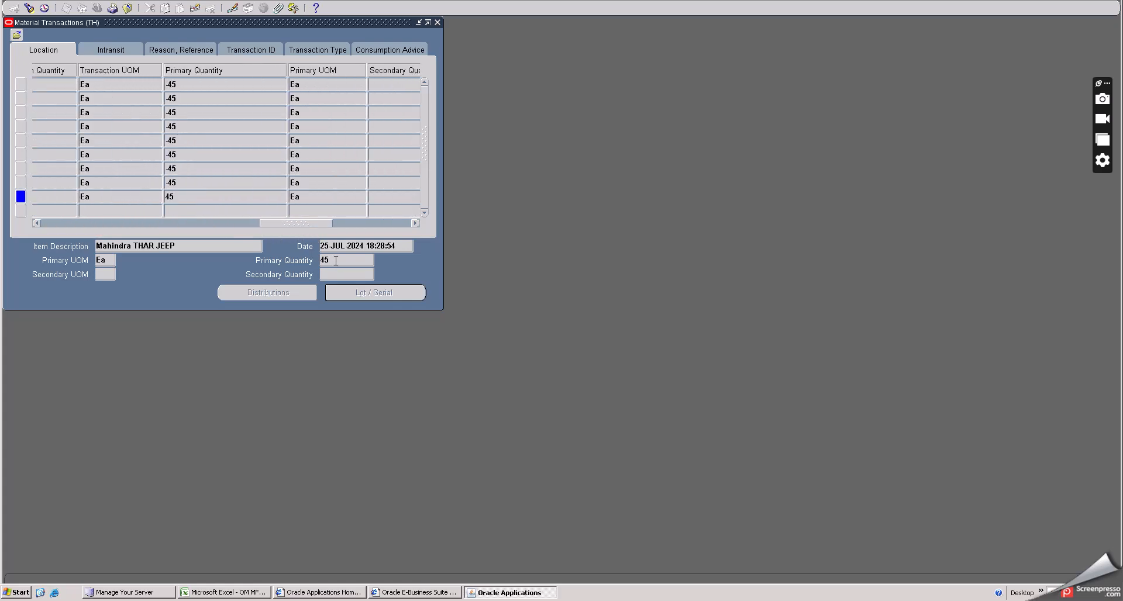
left_click(180, 182)
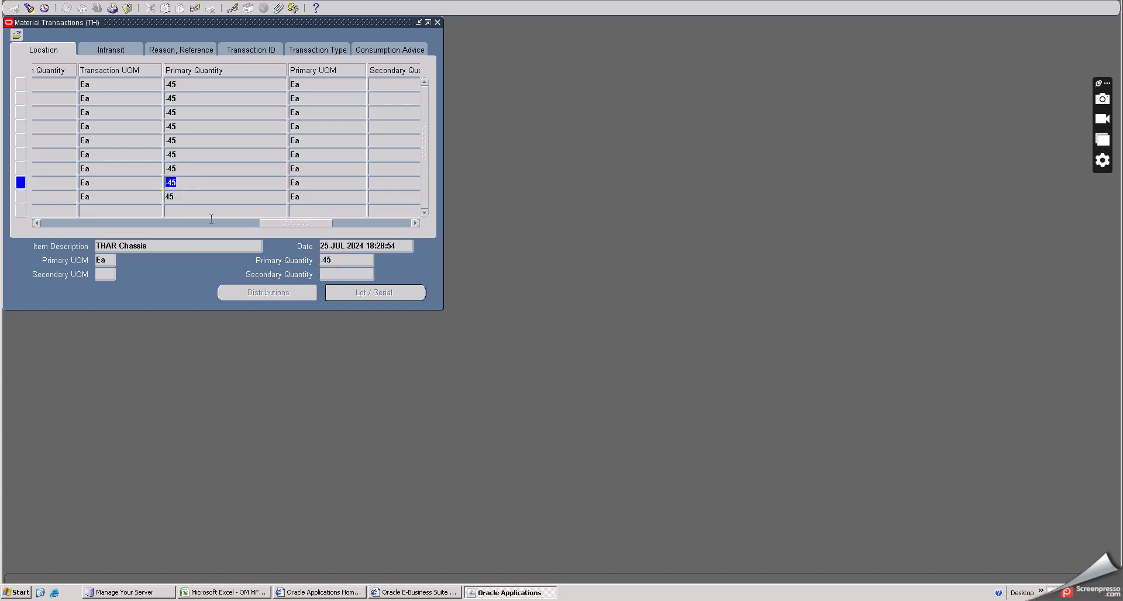
left_click_drag(269, 225, 353, 231)
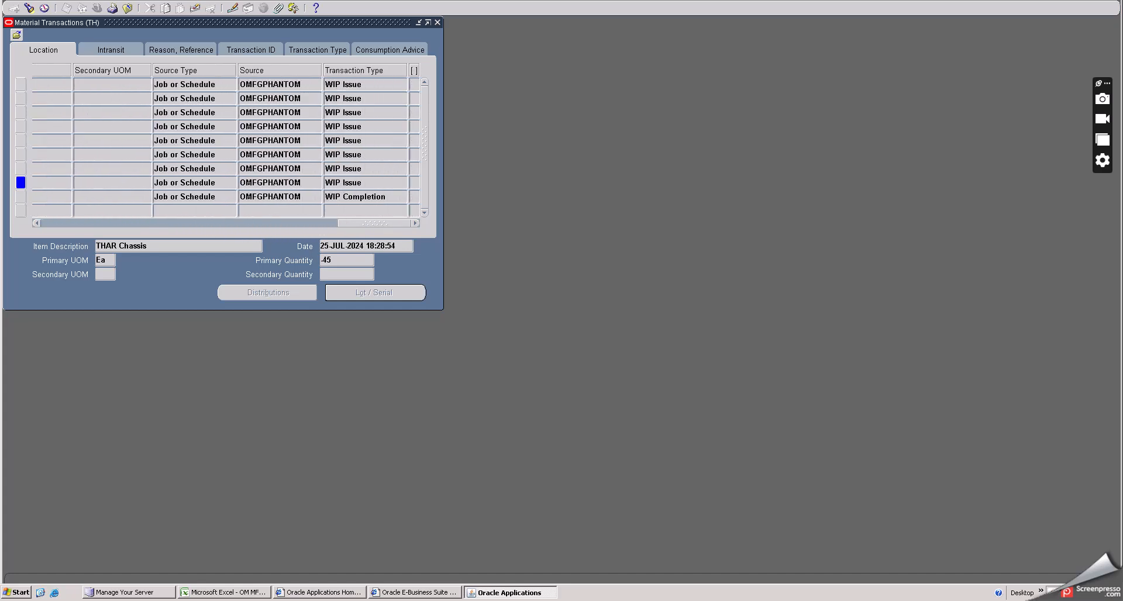
left_click(128, 8)
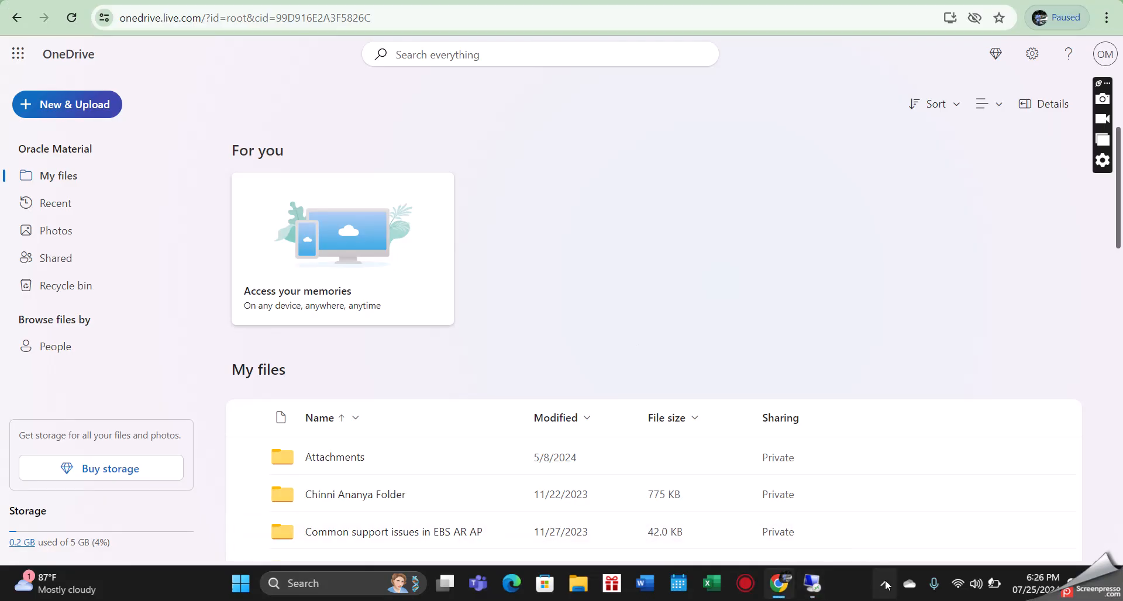
left_click(883, 583)
right_click(883, 511)
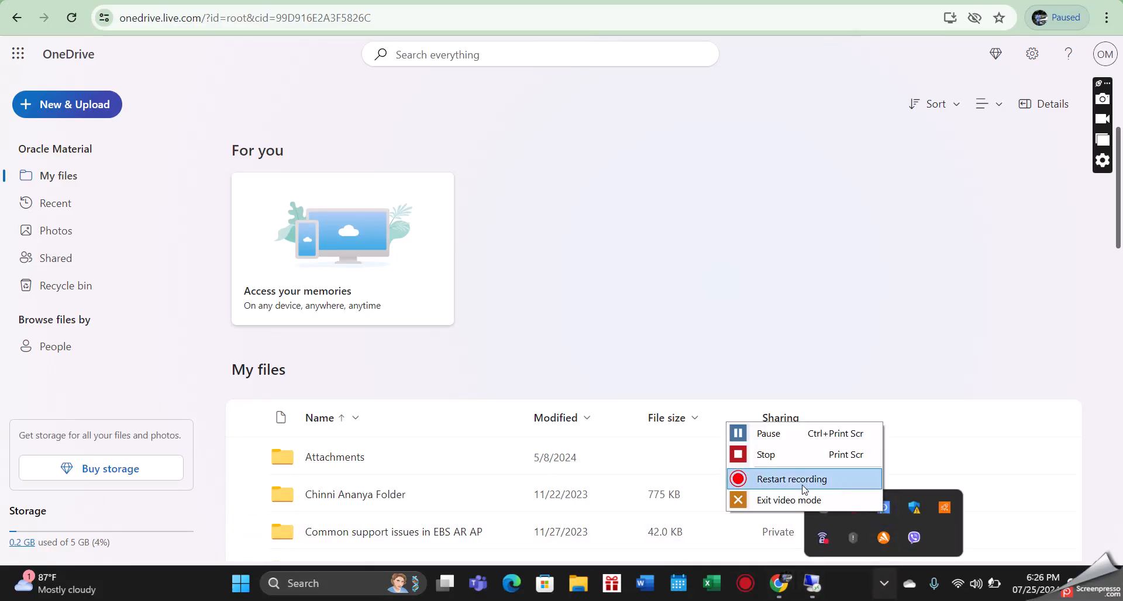
left_click(771, 455)
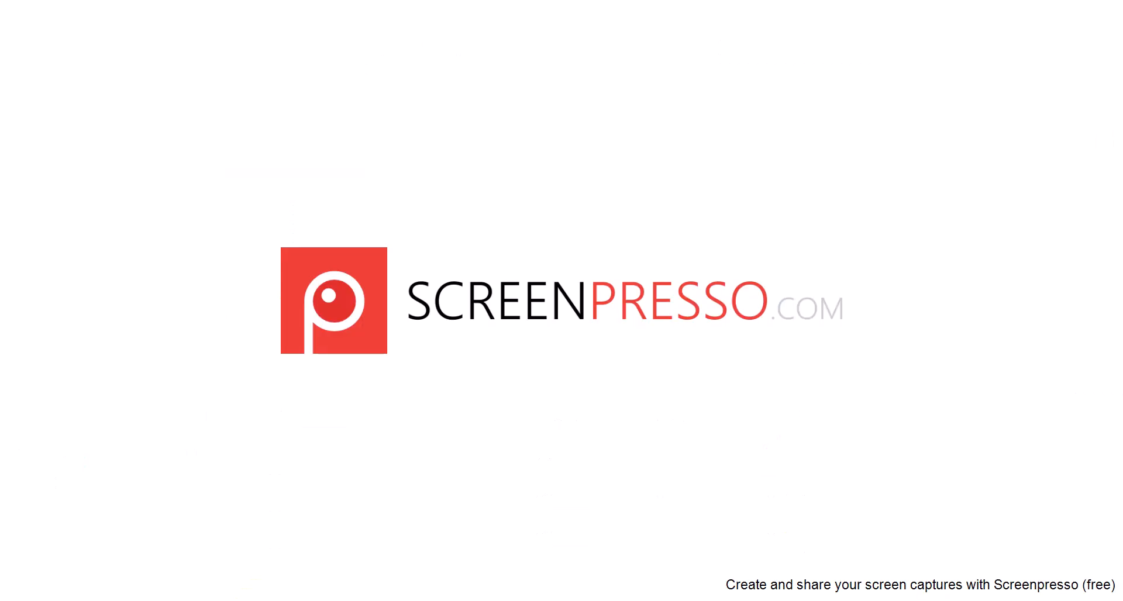